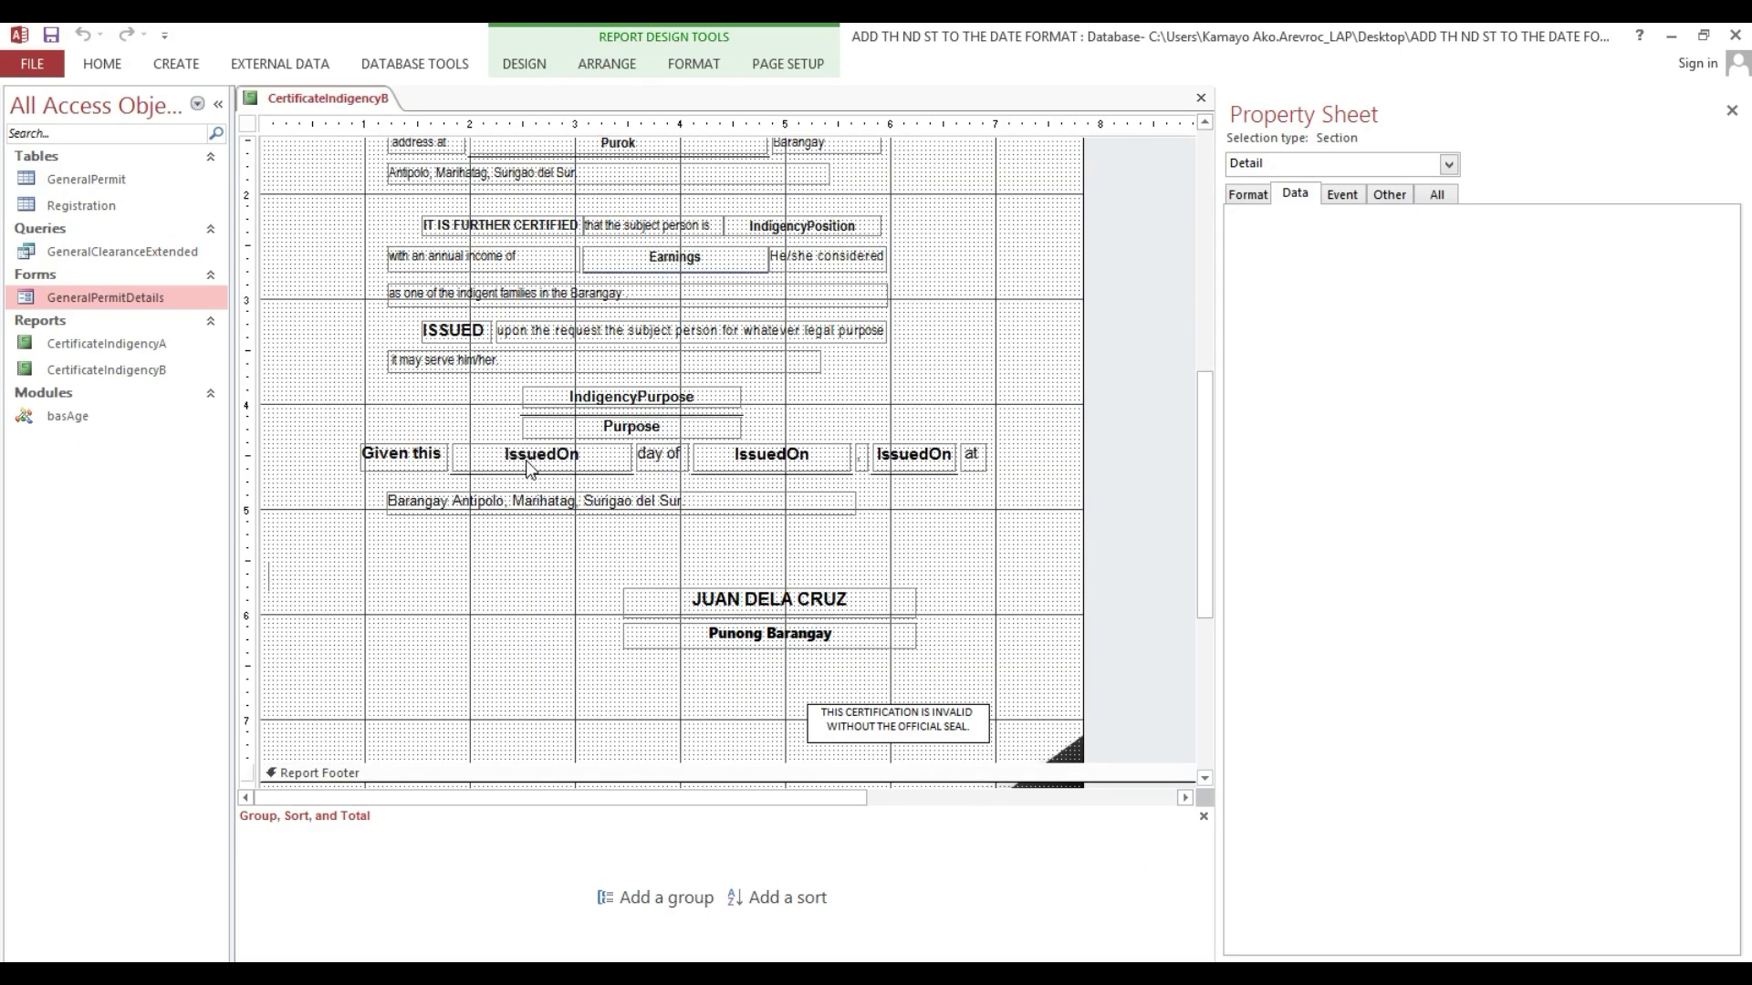
# - Open the Expression Builder on the Control Source of the IssuedOn day box in the 'Given this' line
pyautogui.click(529, 469)
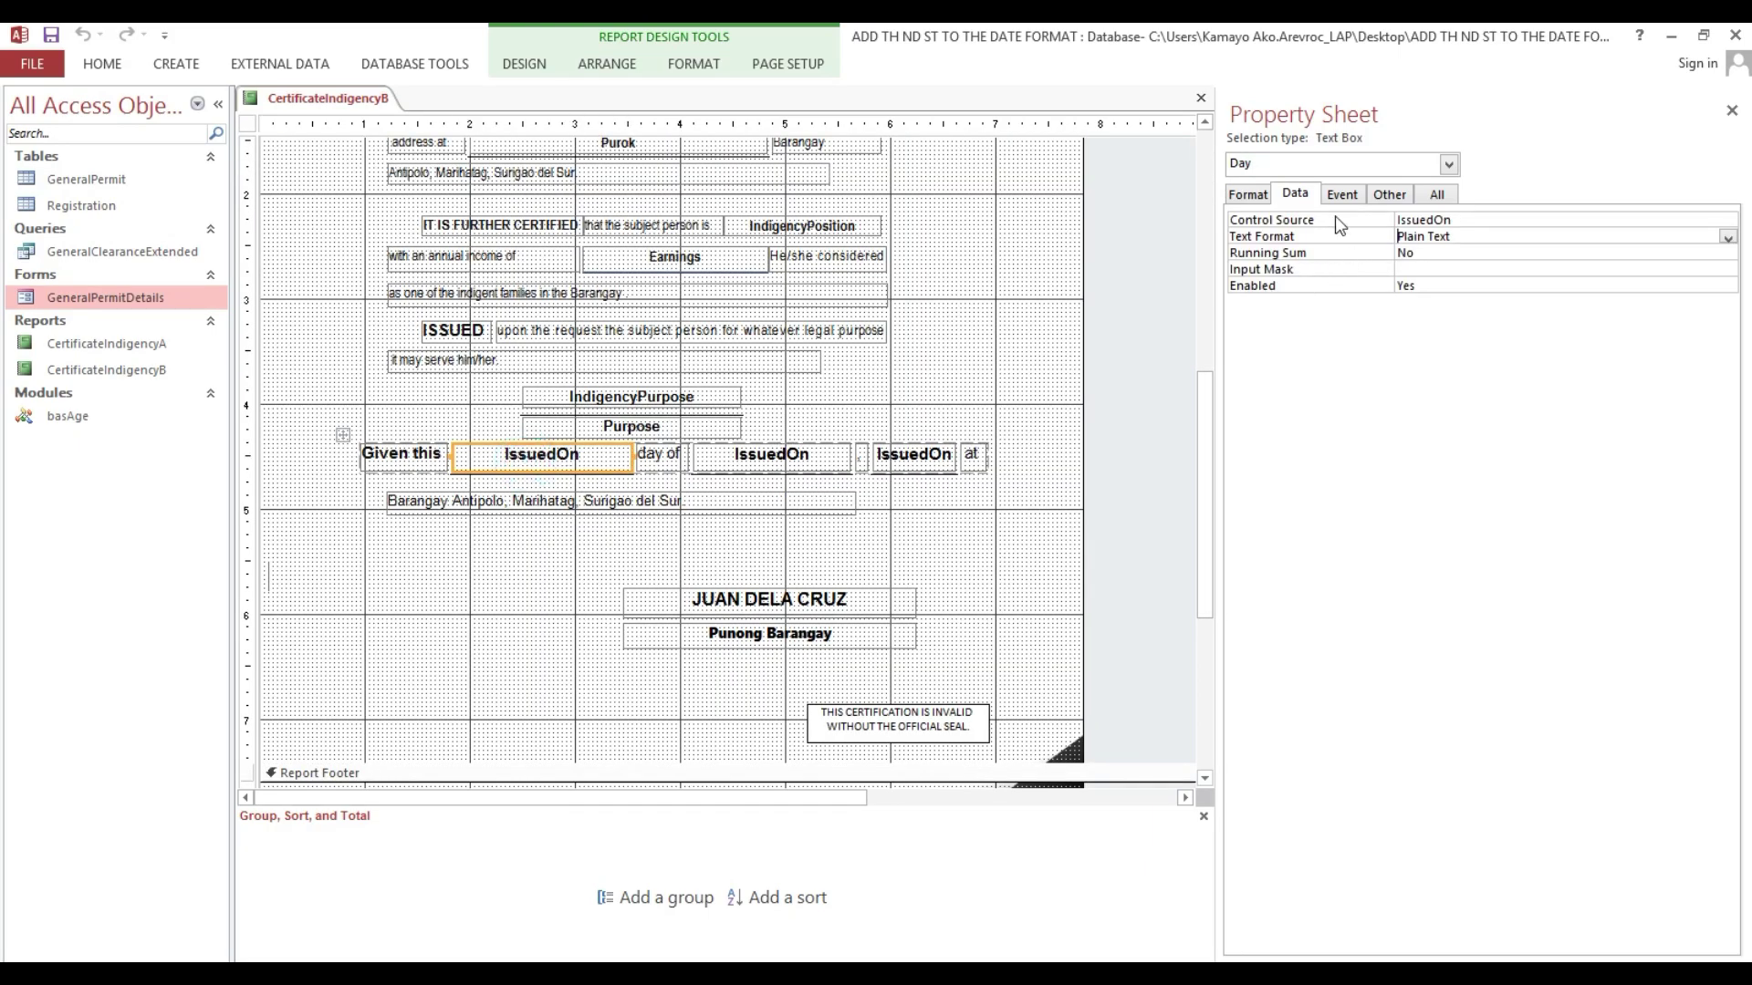
pyautogui.doubleClick(1579, 220)
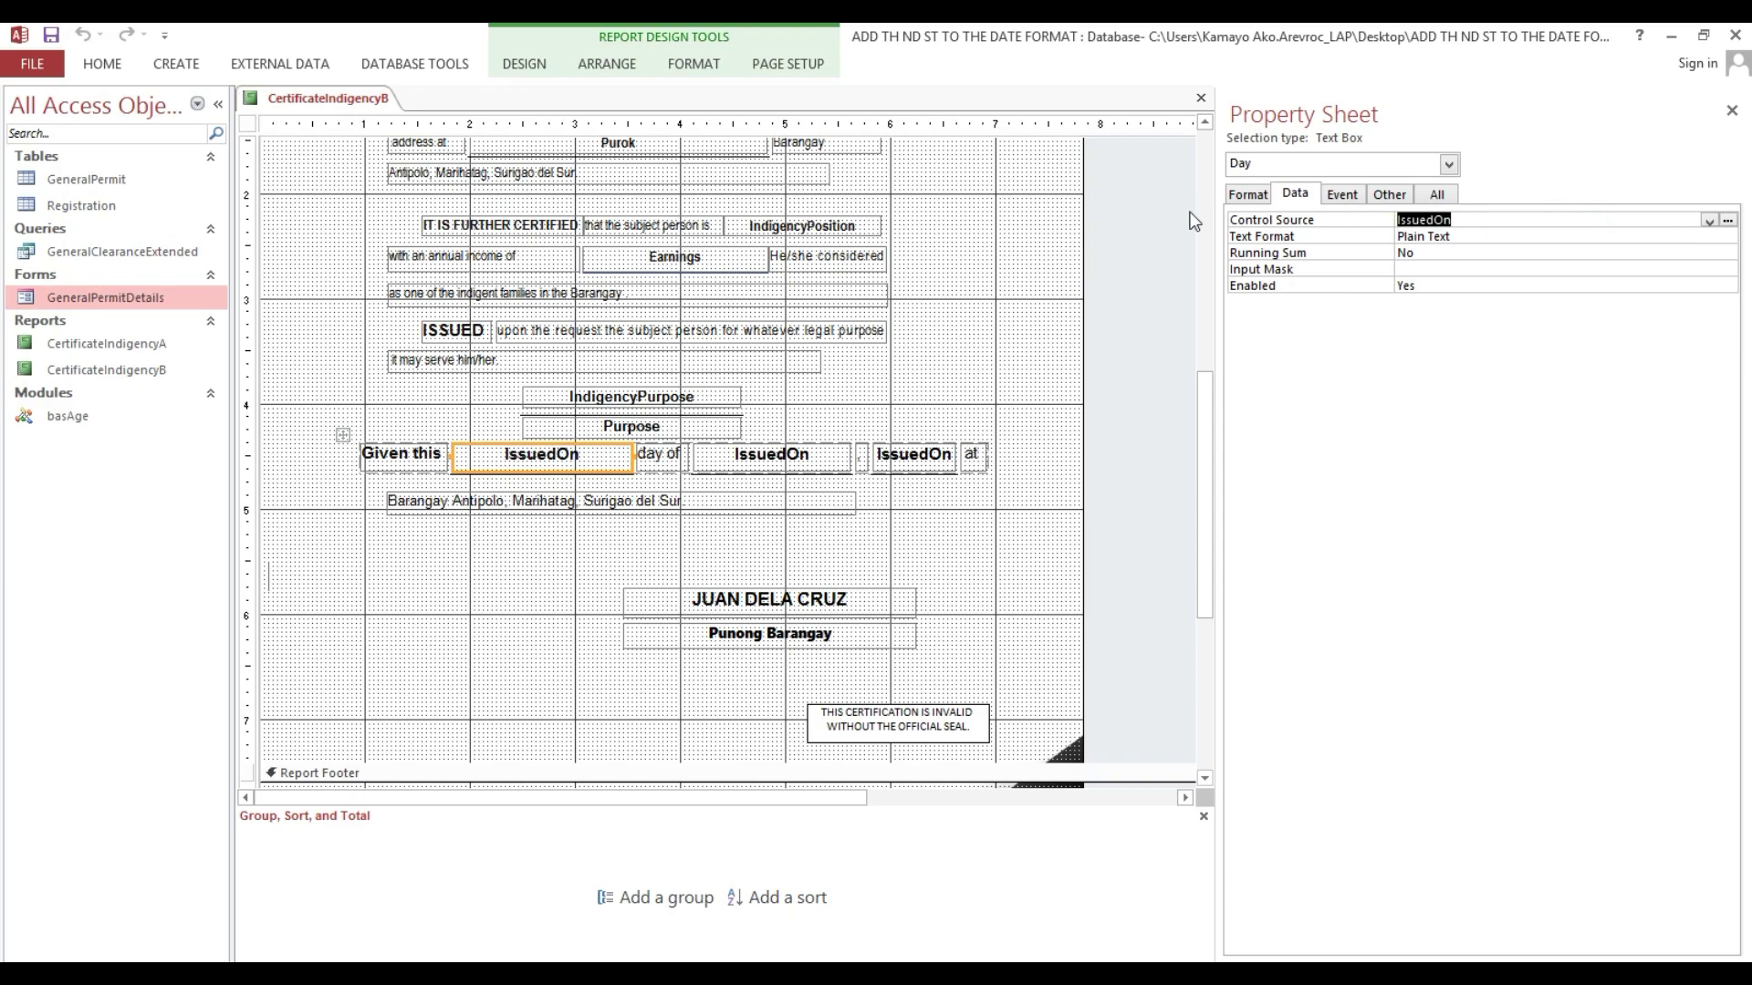
pyautogui.rightClick(1428, 223)
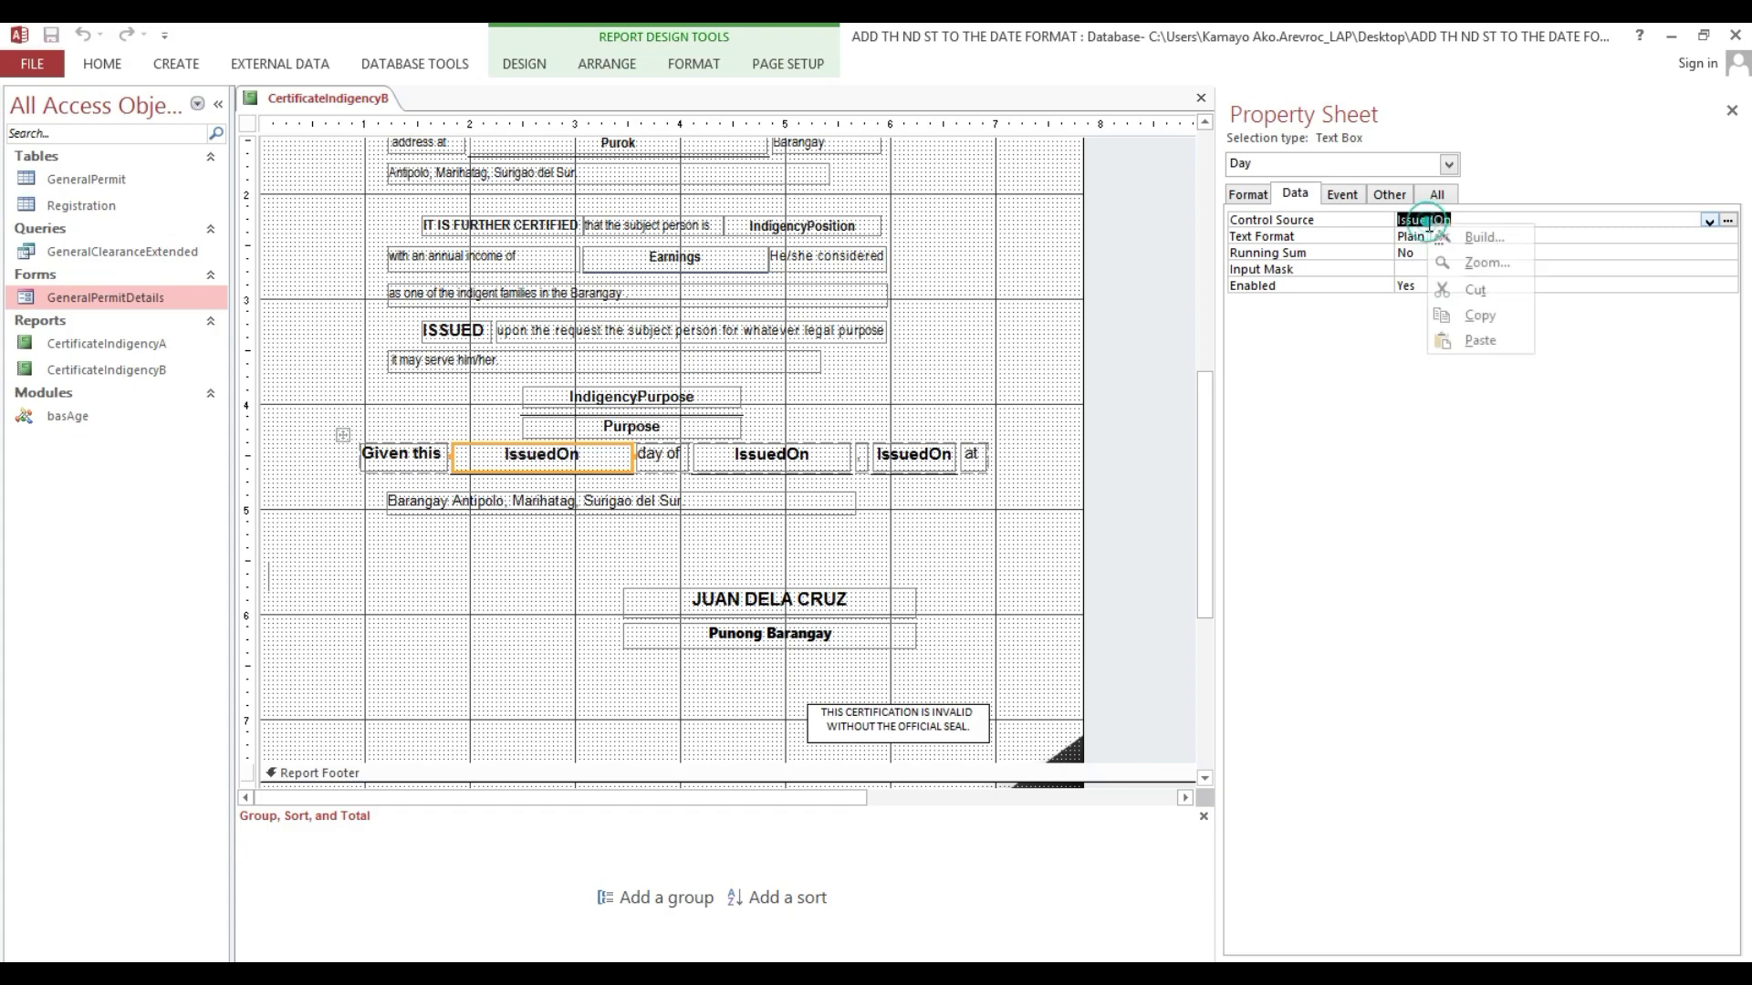
pyautogui.click(1483, 237)
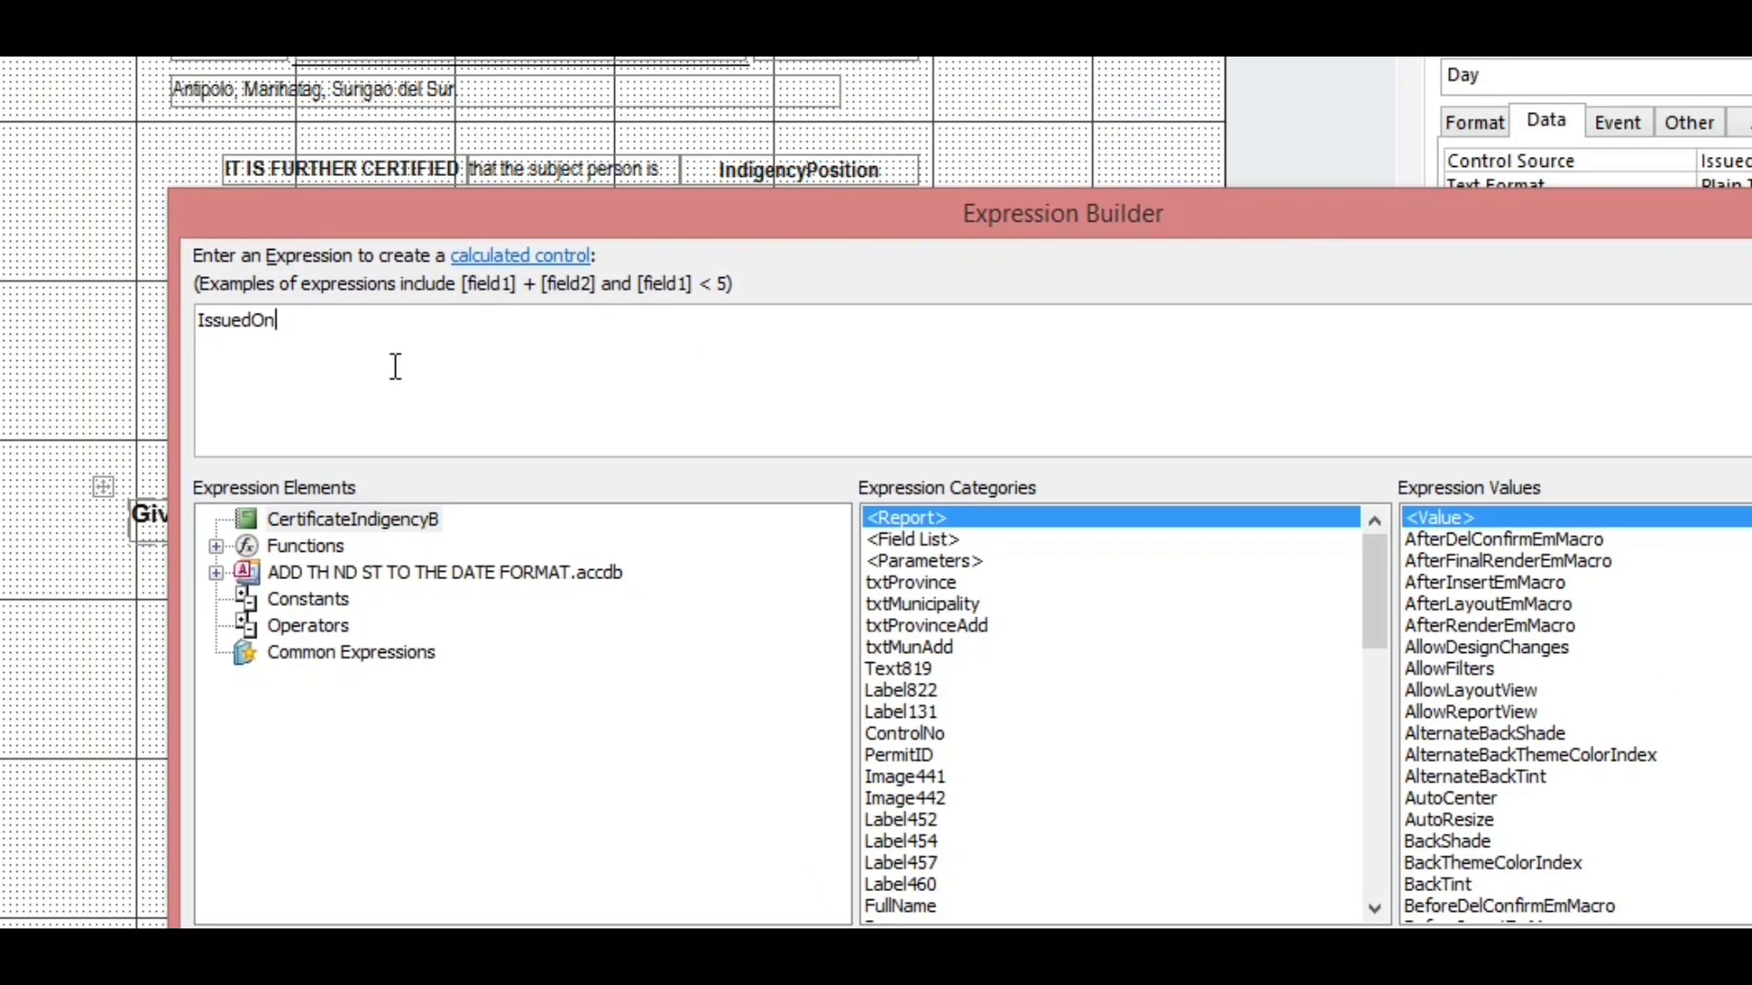
# - Change the day box expression from IssuedOn to =Format([IssuedOn],"d") and apply it
pyautogui.moveTo(364, 209); pyautogui.dragTo(354, 272)
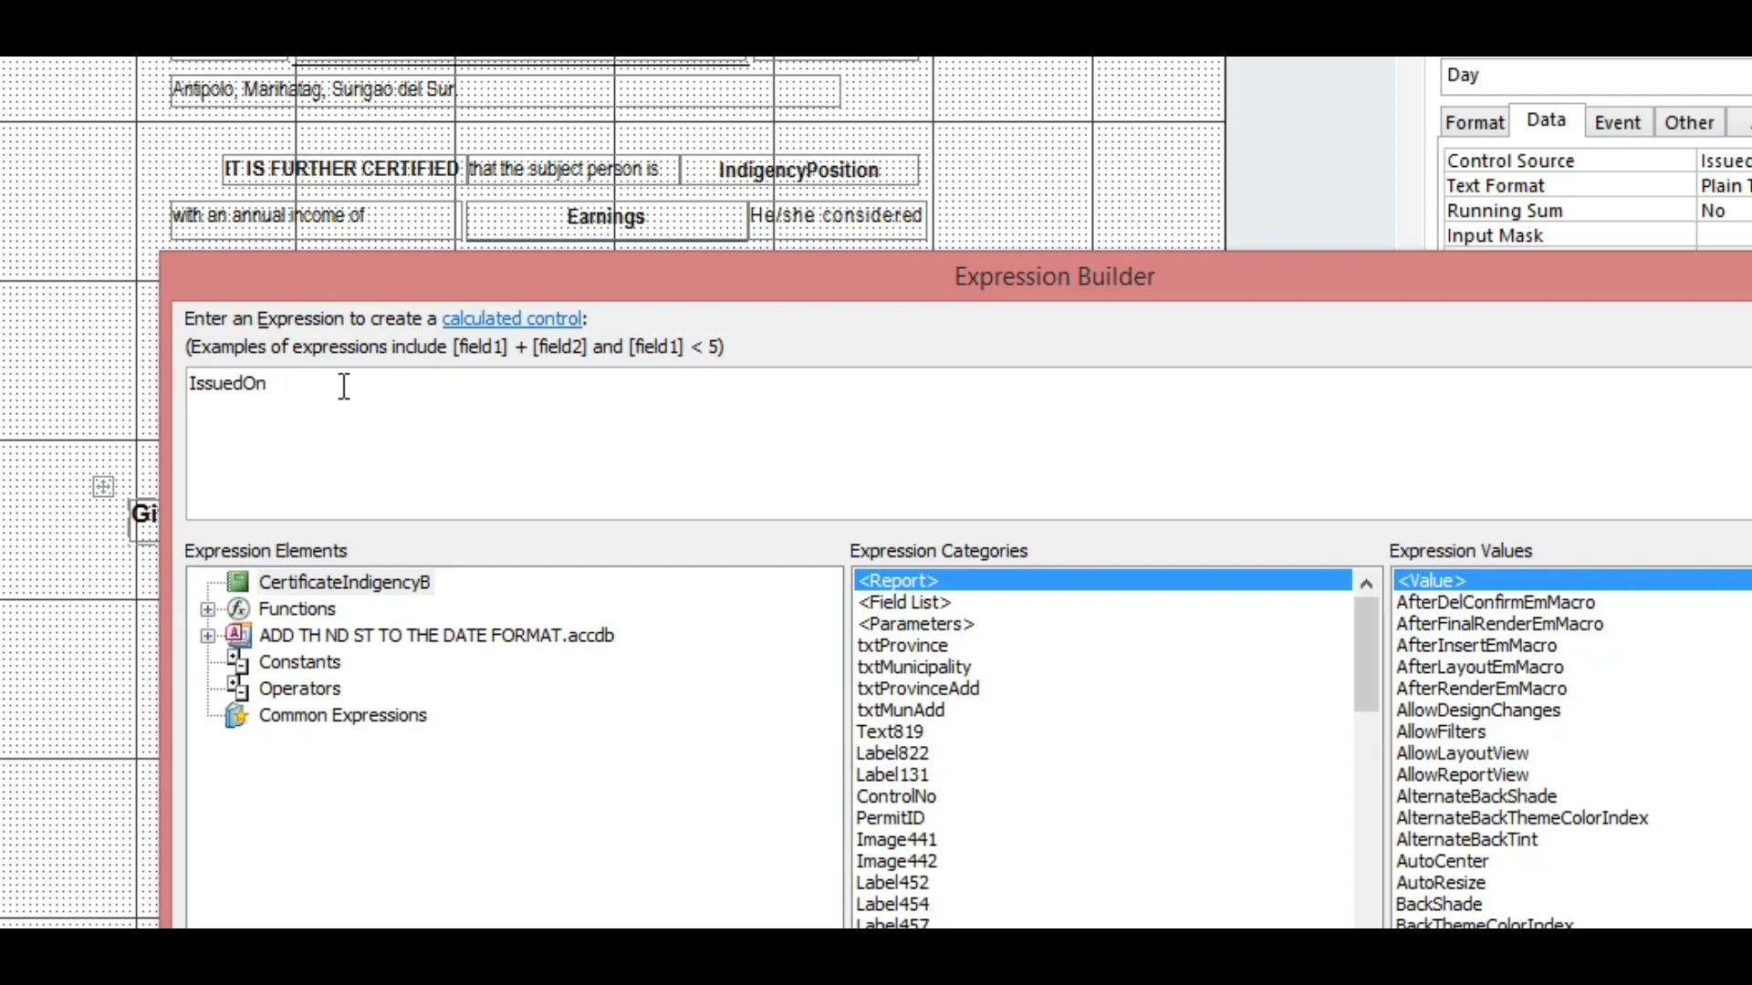
pyautogui.moveTo(312, 279); pyautogui.dragTo(508, 273)
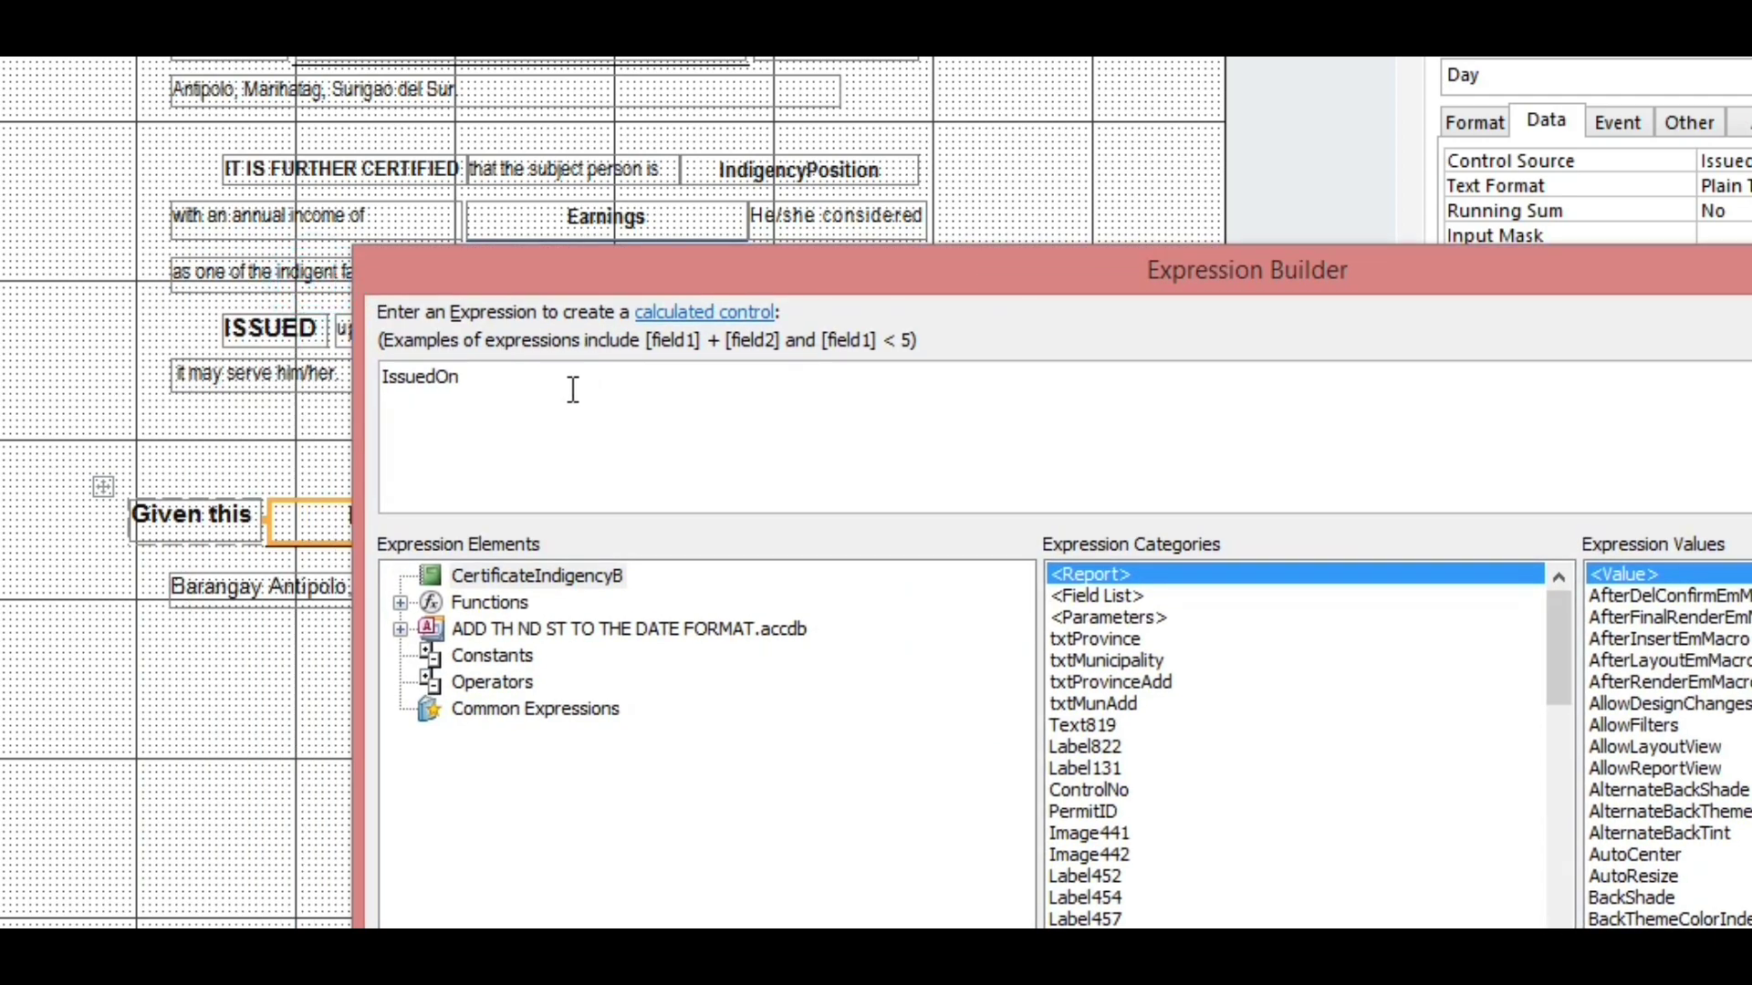
pyautogui.doubleClick(602, 385)
pyautogui.moveTo(476, 277); pyautogui.dragTo(357, 467)
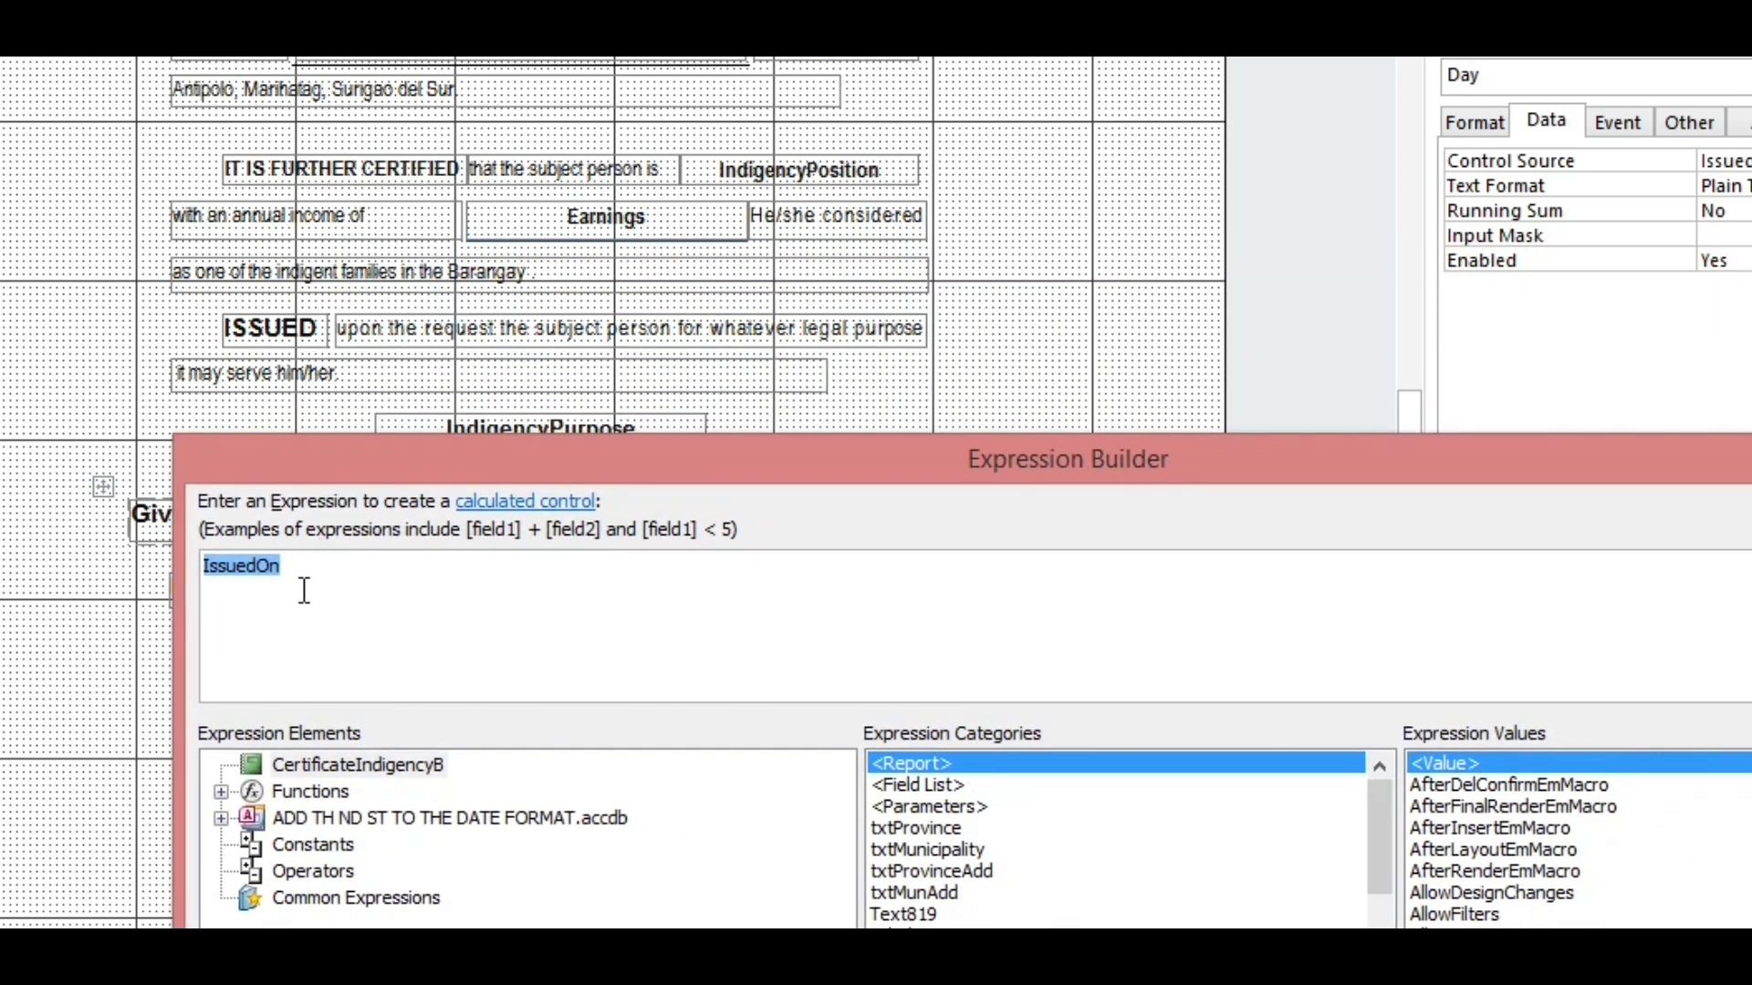
pyautogui.click(211, 571)
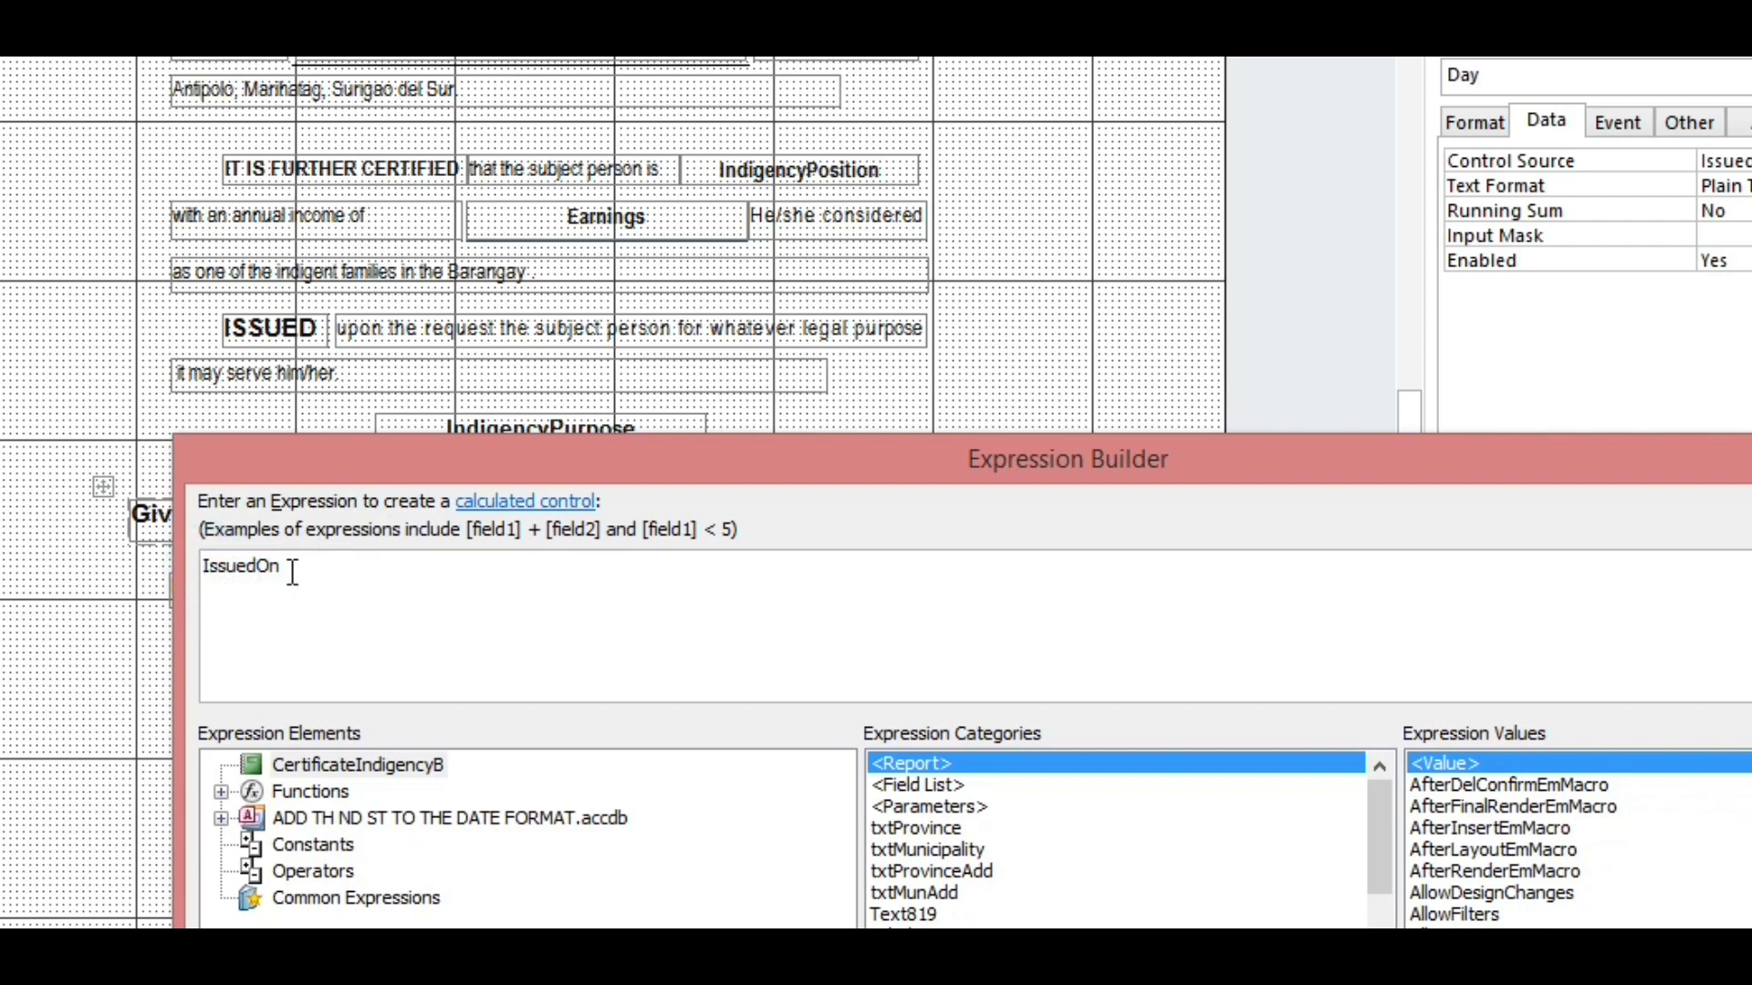
pyautogui.write('=for')
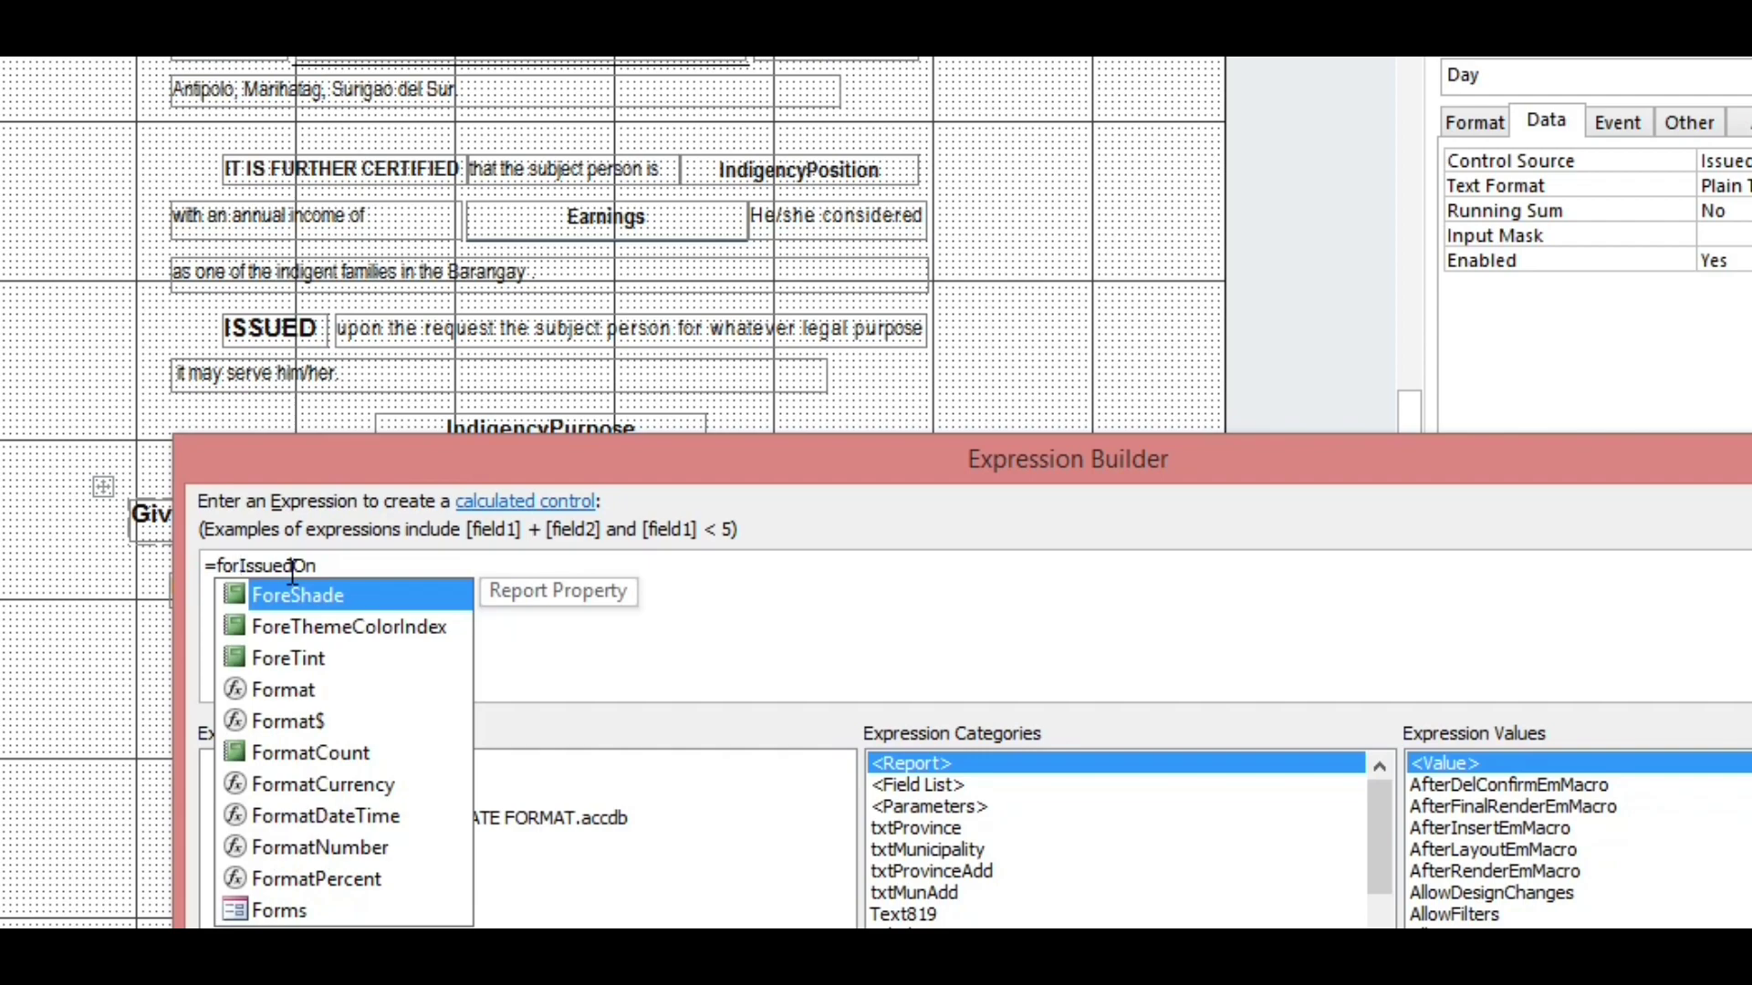
pyautogui.write('mat')
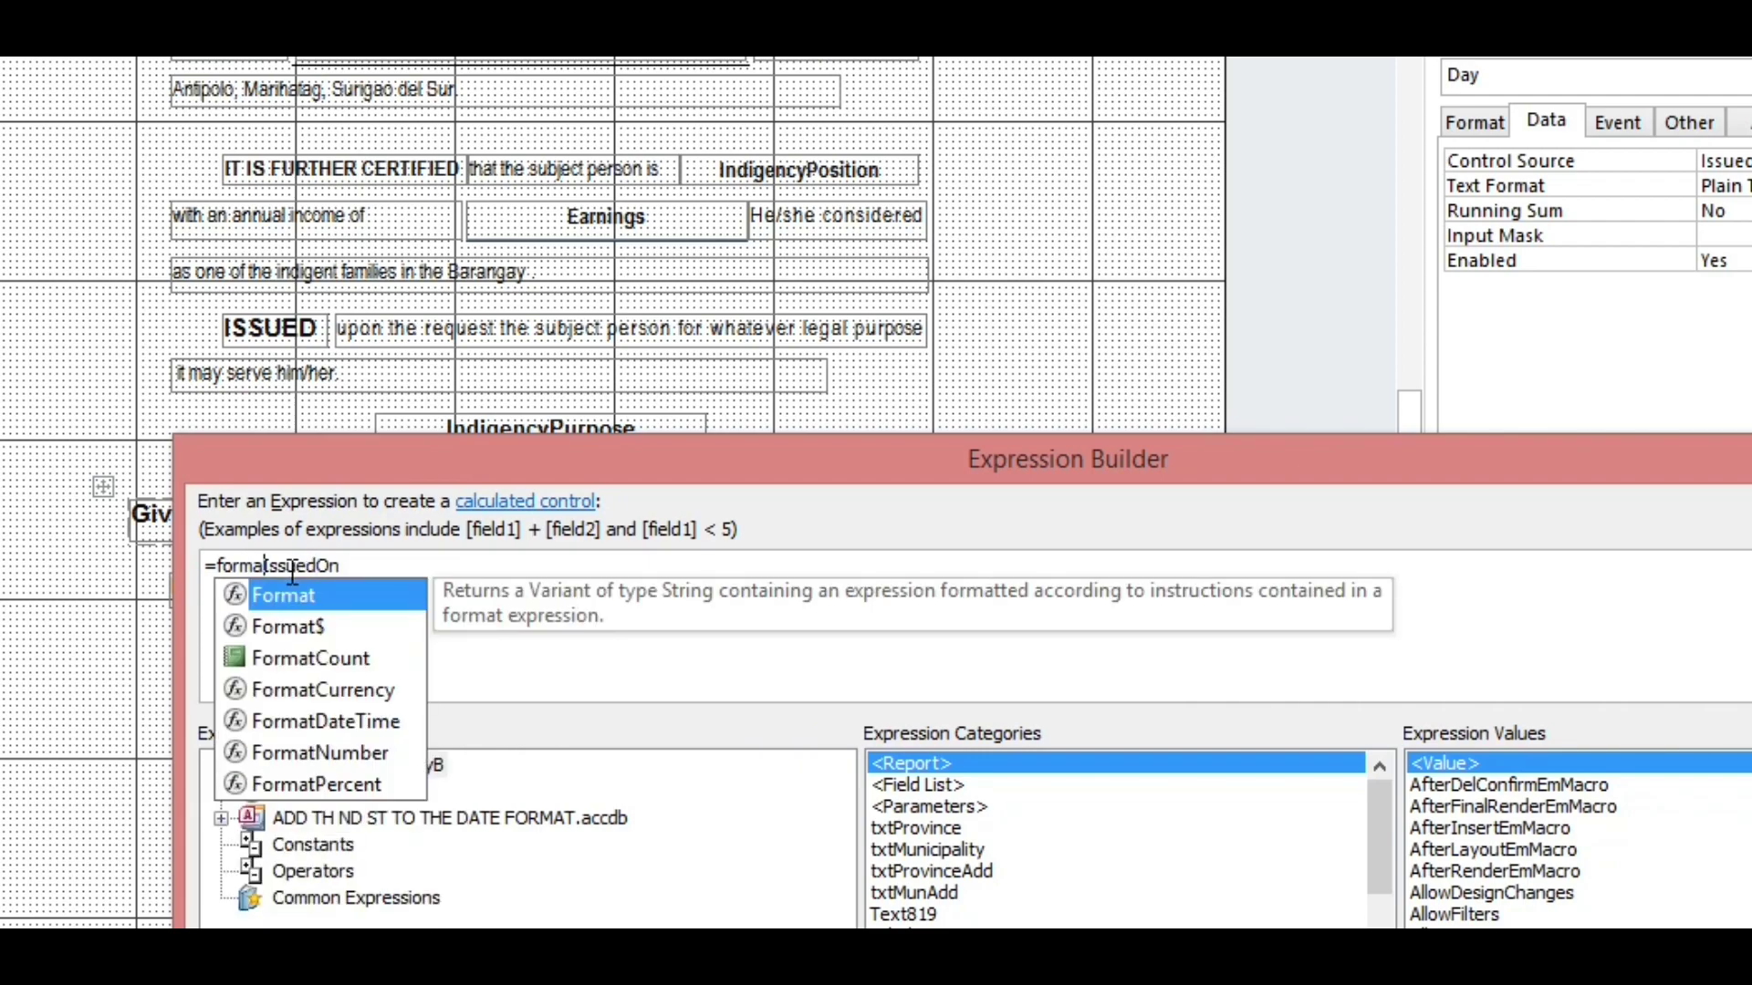
pyautogui.write('(')
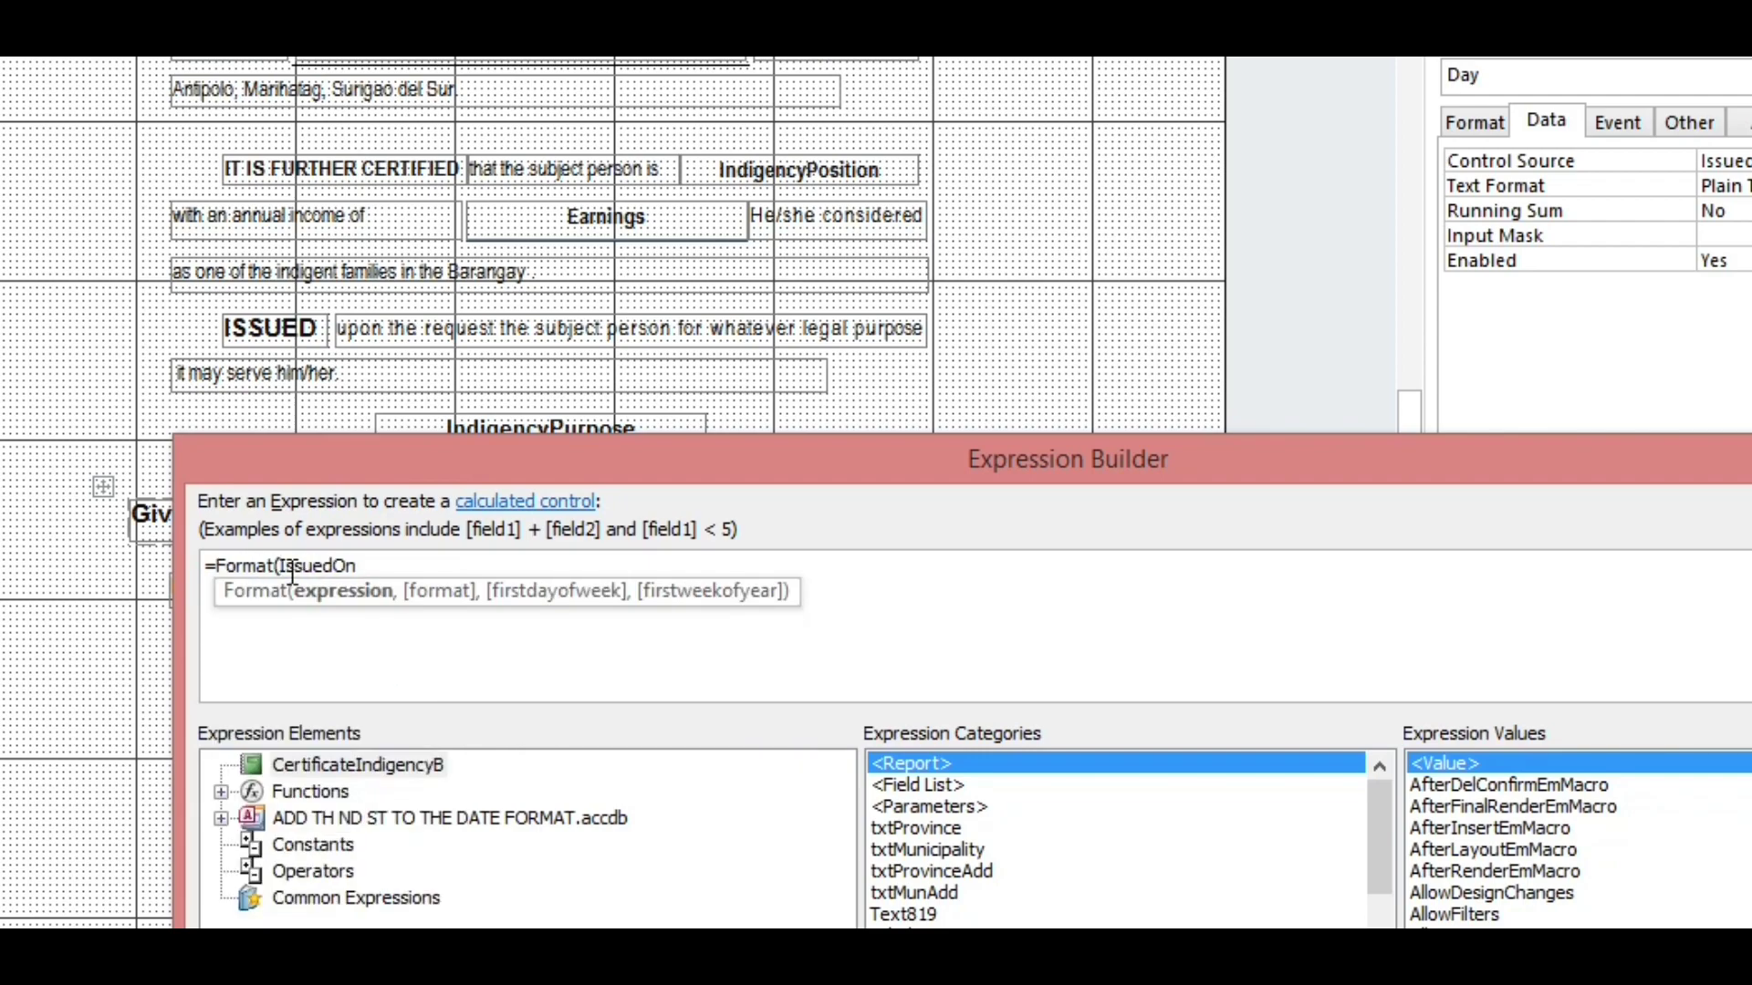
pyautogui.write('[')
pyautogui.click(311, 566)
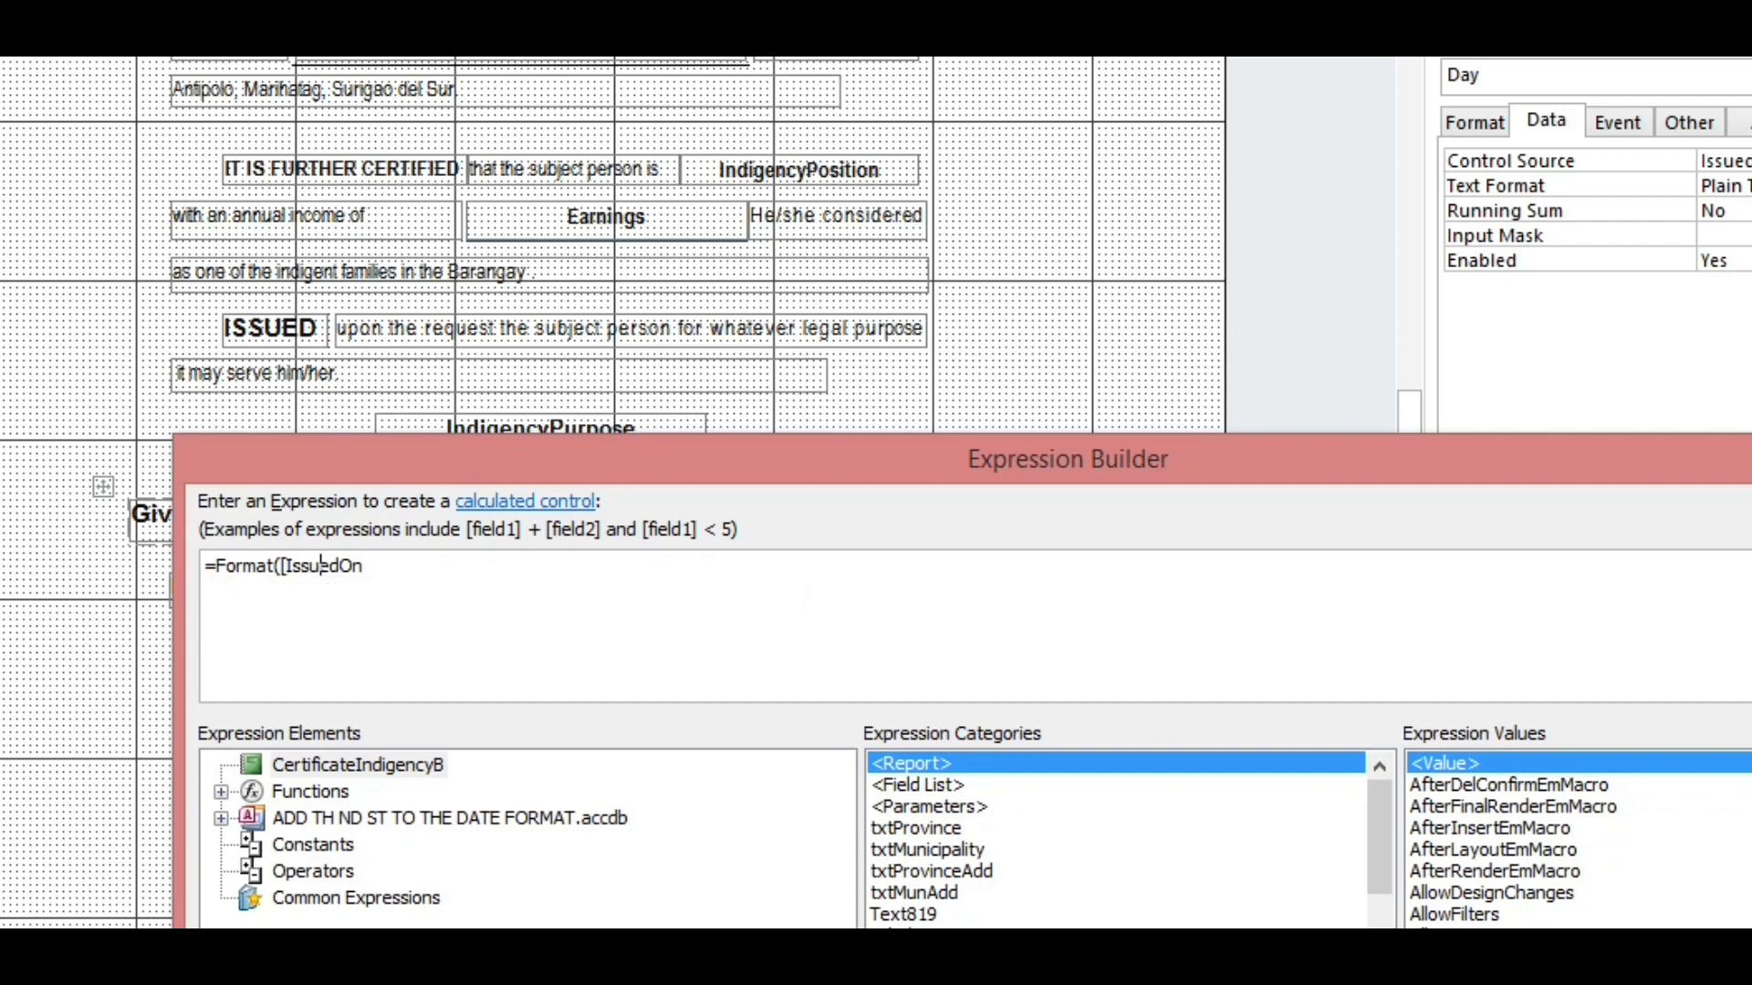
pyautogui.press('End')
pyautogui.write(']')
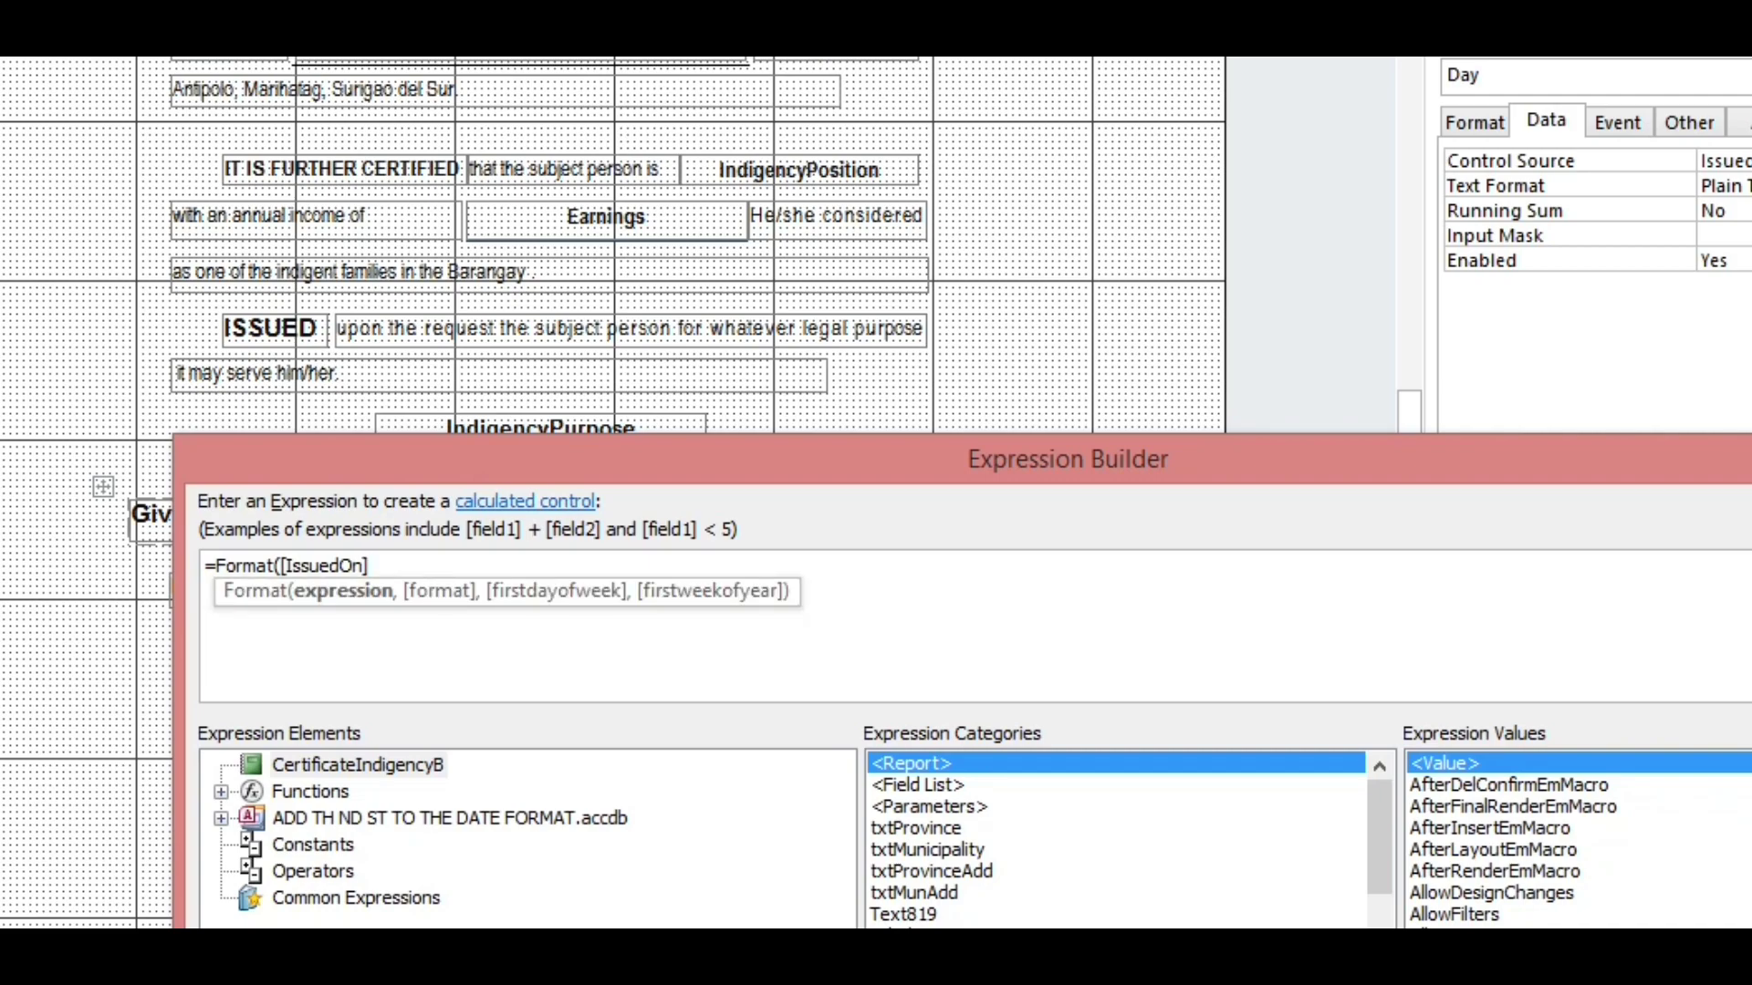
pyautogui.write(',')
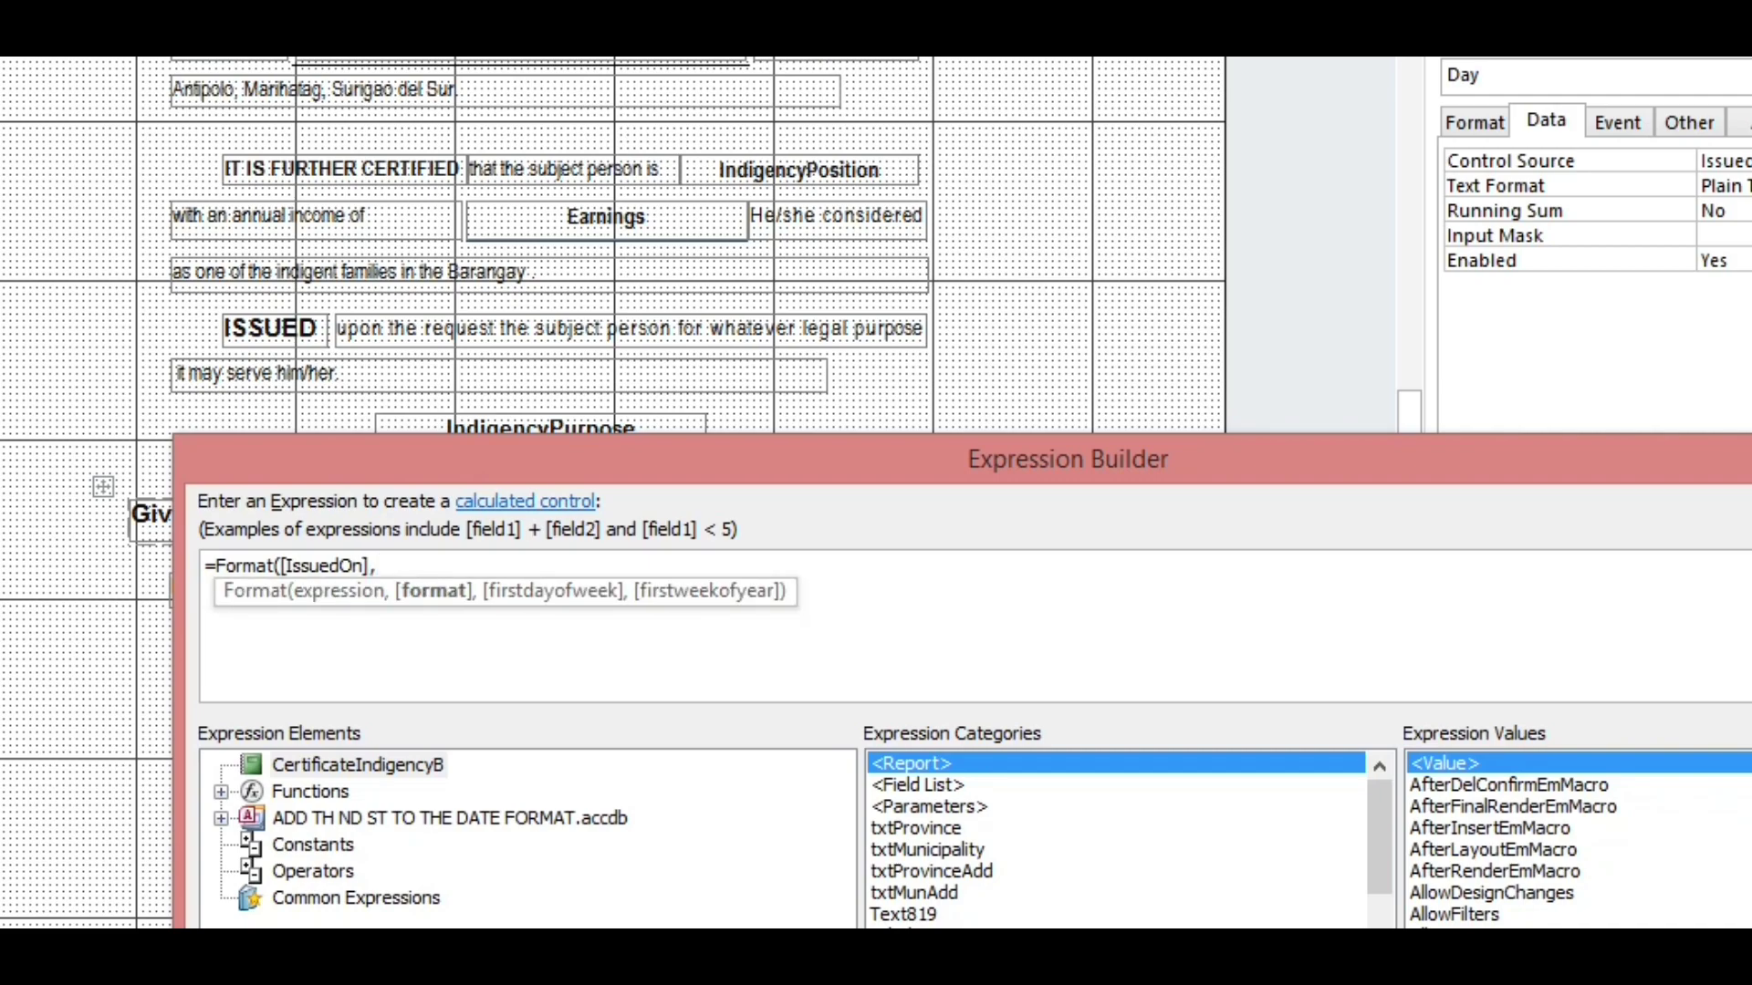
pyautogui.write('"d")')
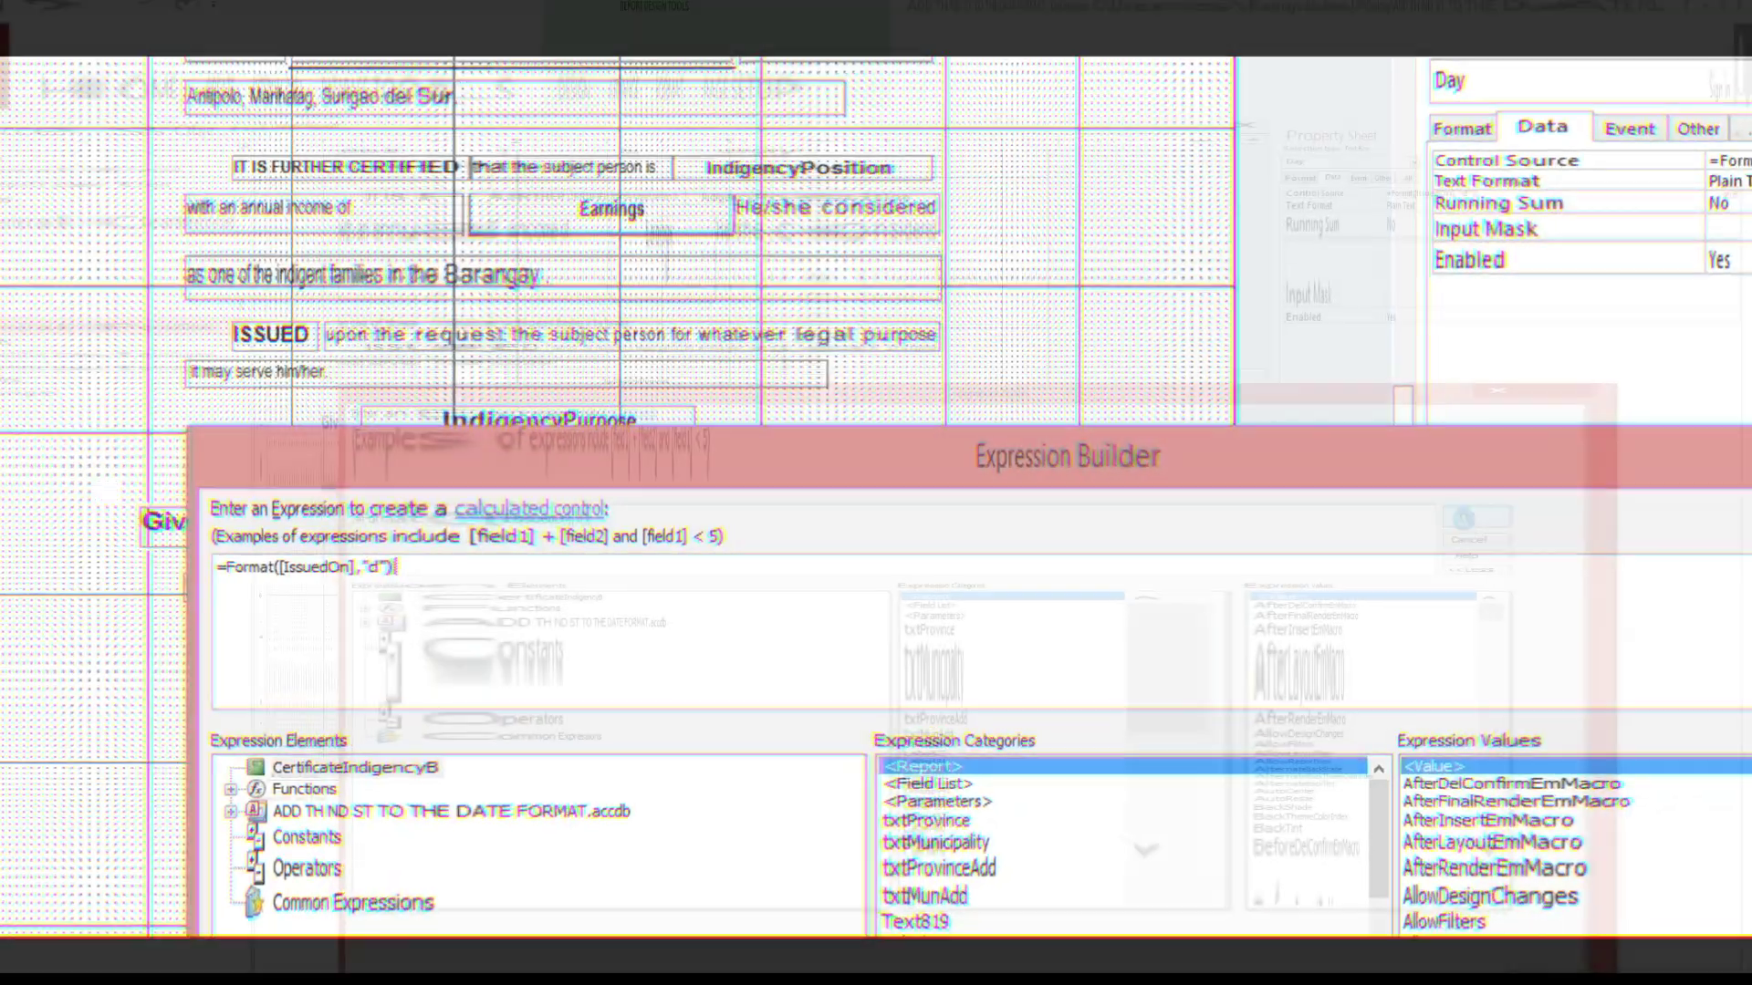
pyautogui.press('Return')
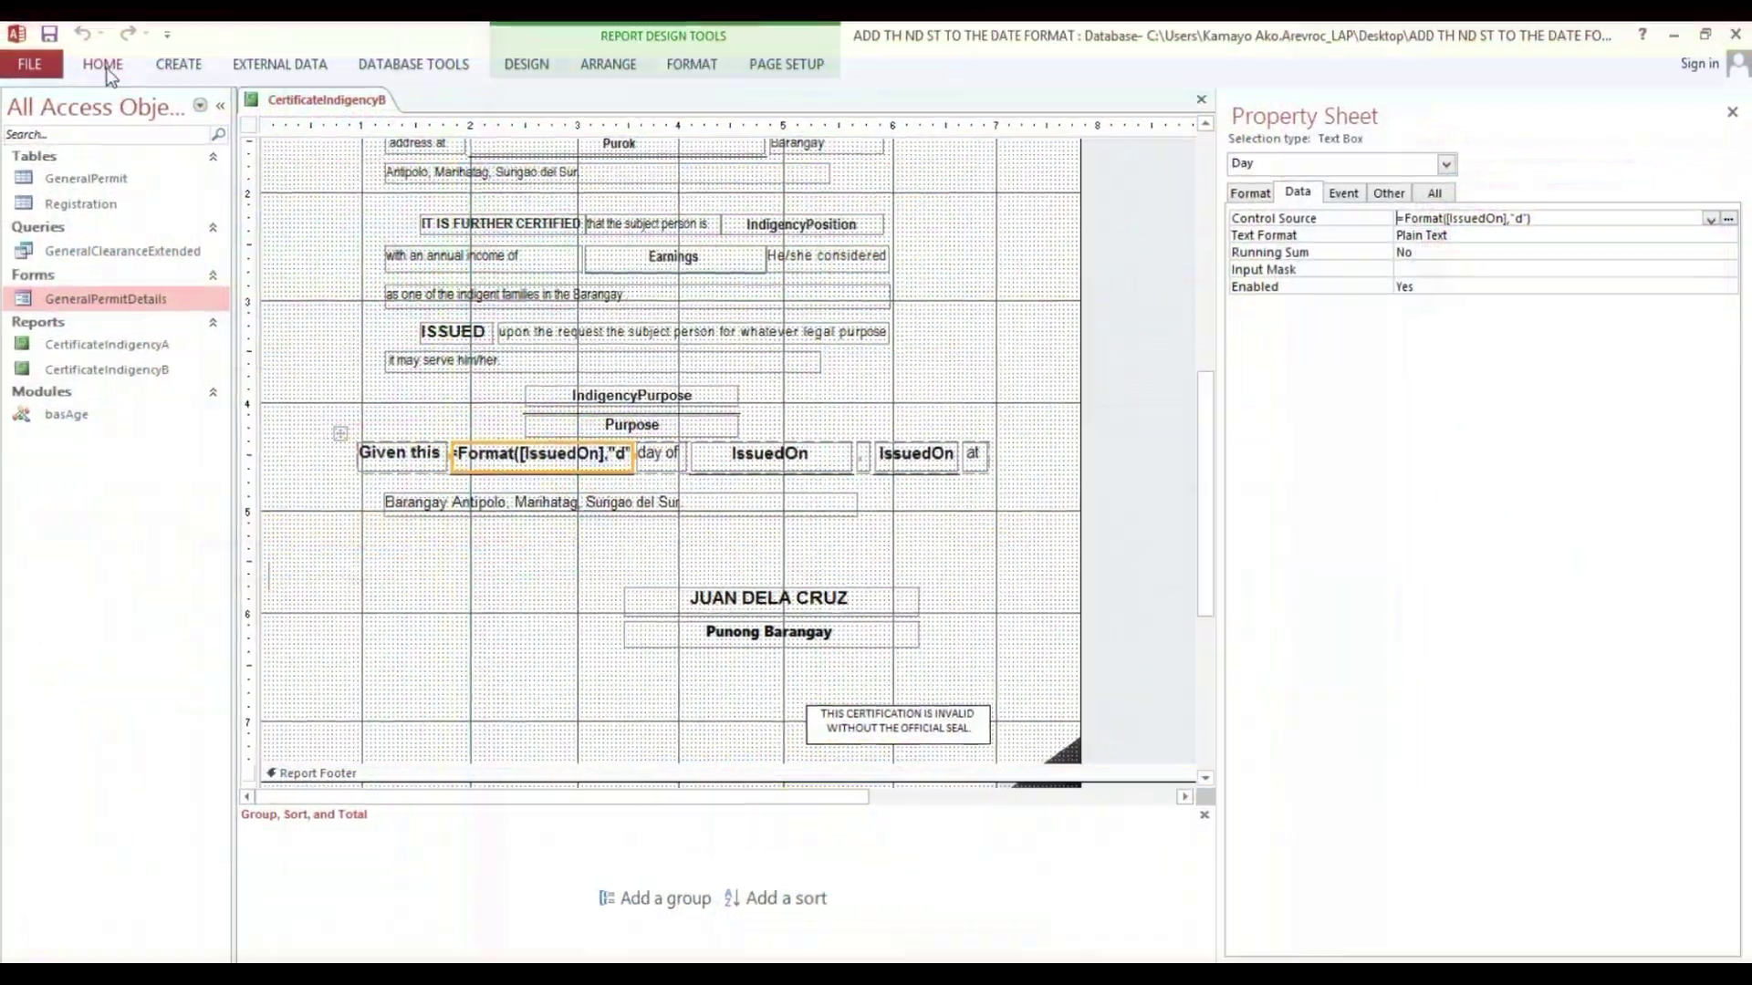
# - Preview the certificate in Report view to check the day now shows as 12
pyautogui.click(103, 64)
pyautogui.click(26, 105)
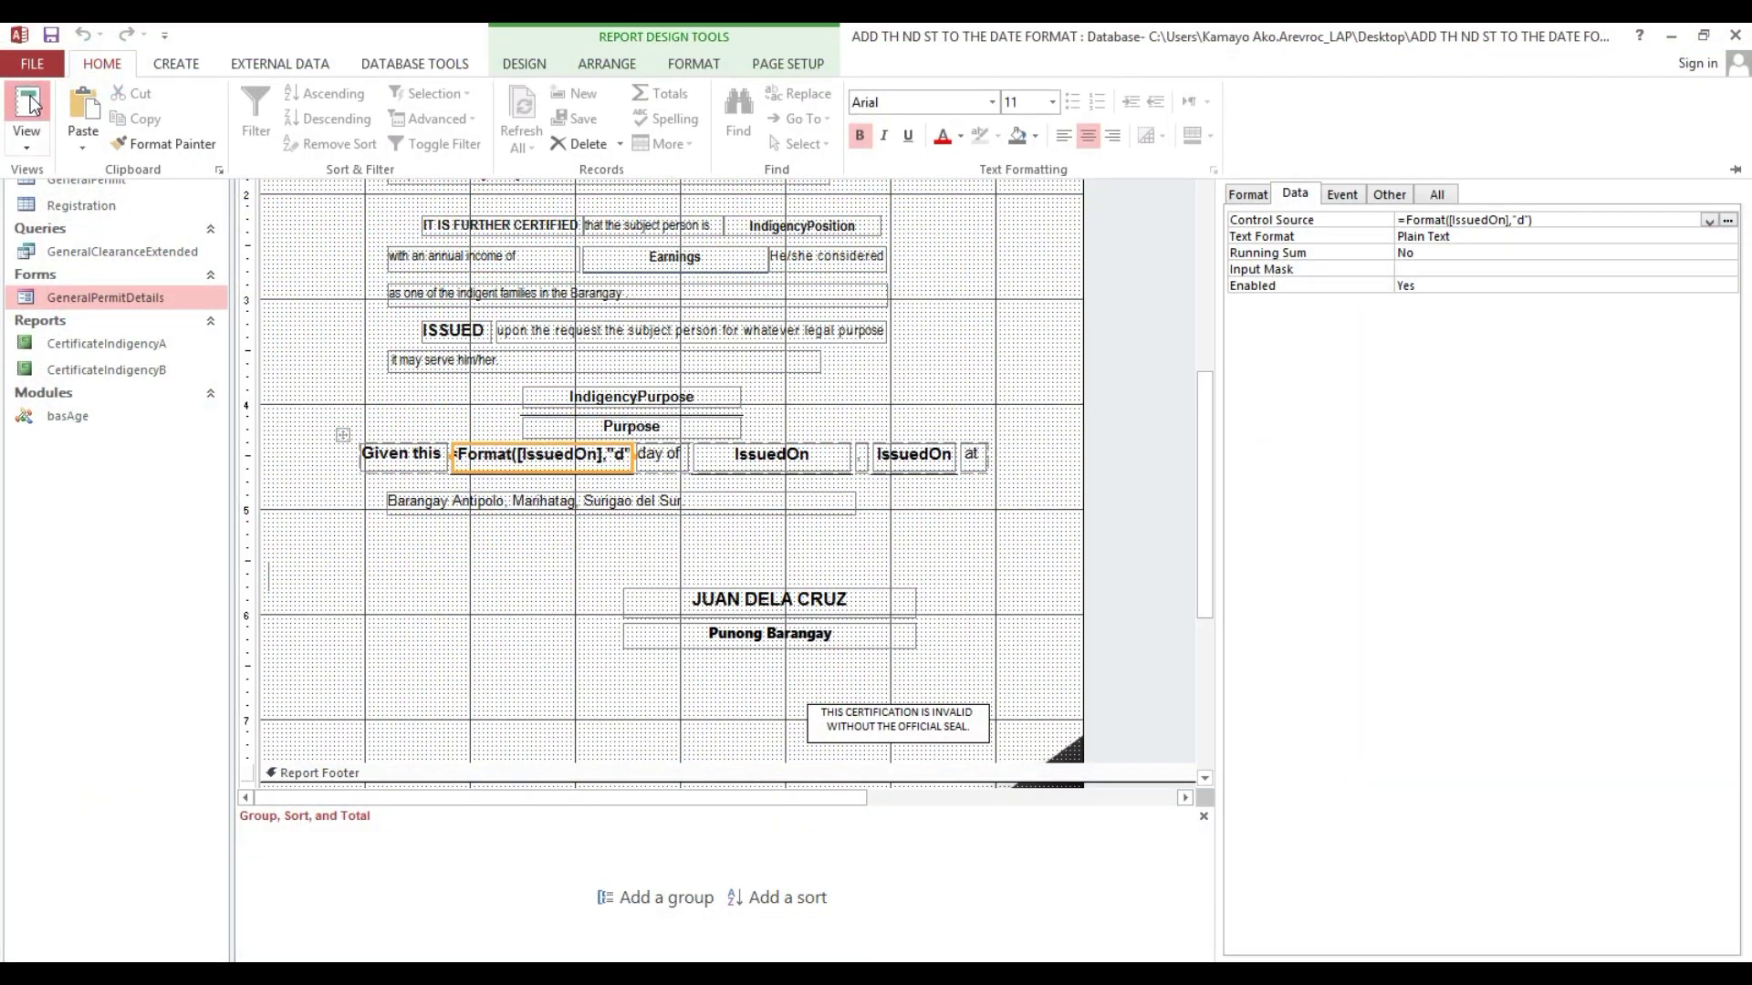
pyautogui.scroll(-2, 650, 569)
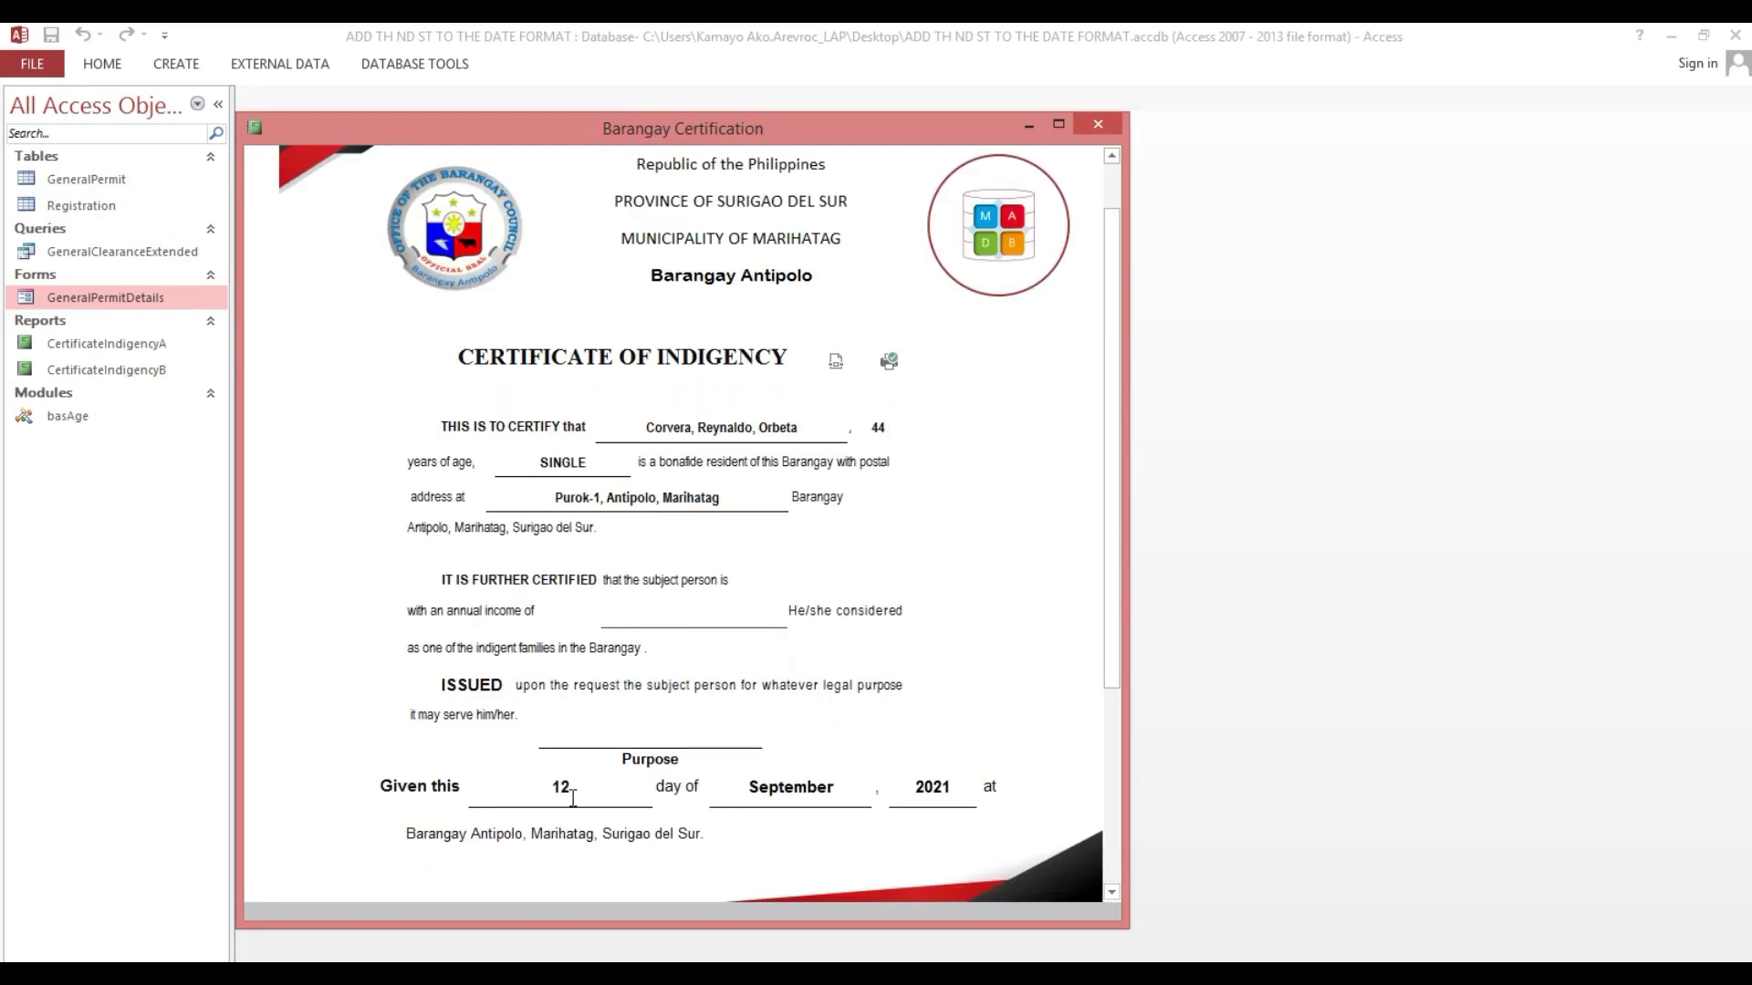
# - Return to Design View and reopen the Expression Builder for the day box's Control Source
pyautogui.rightClick(759, 135)
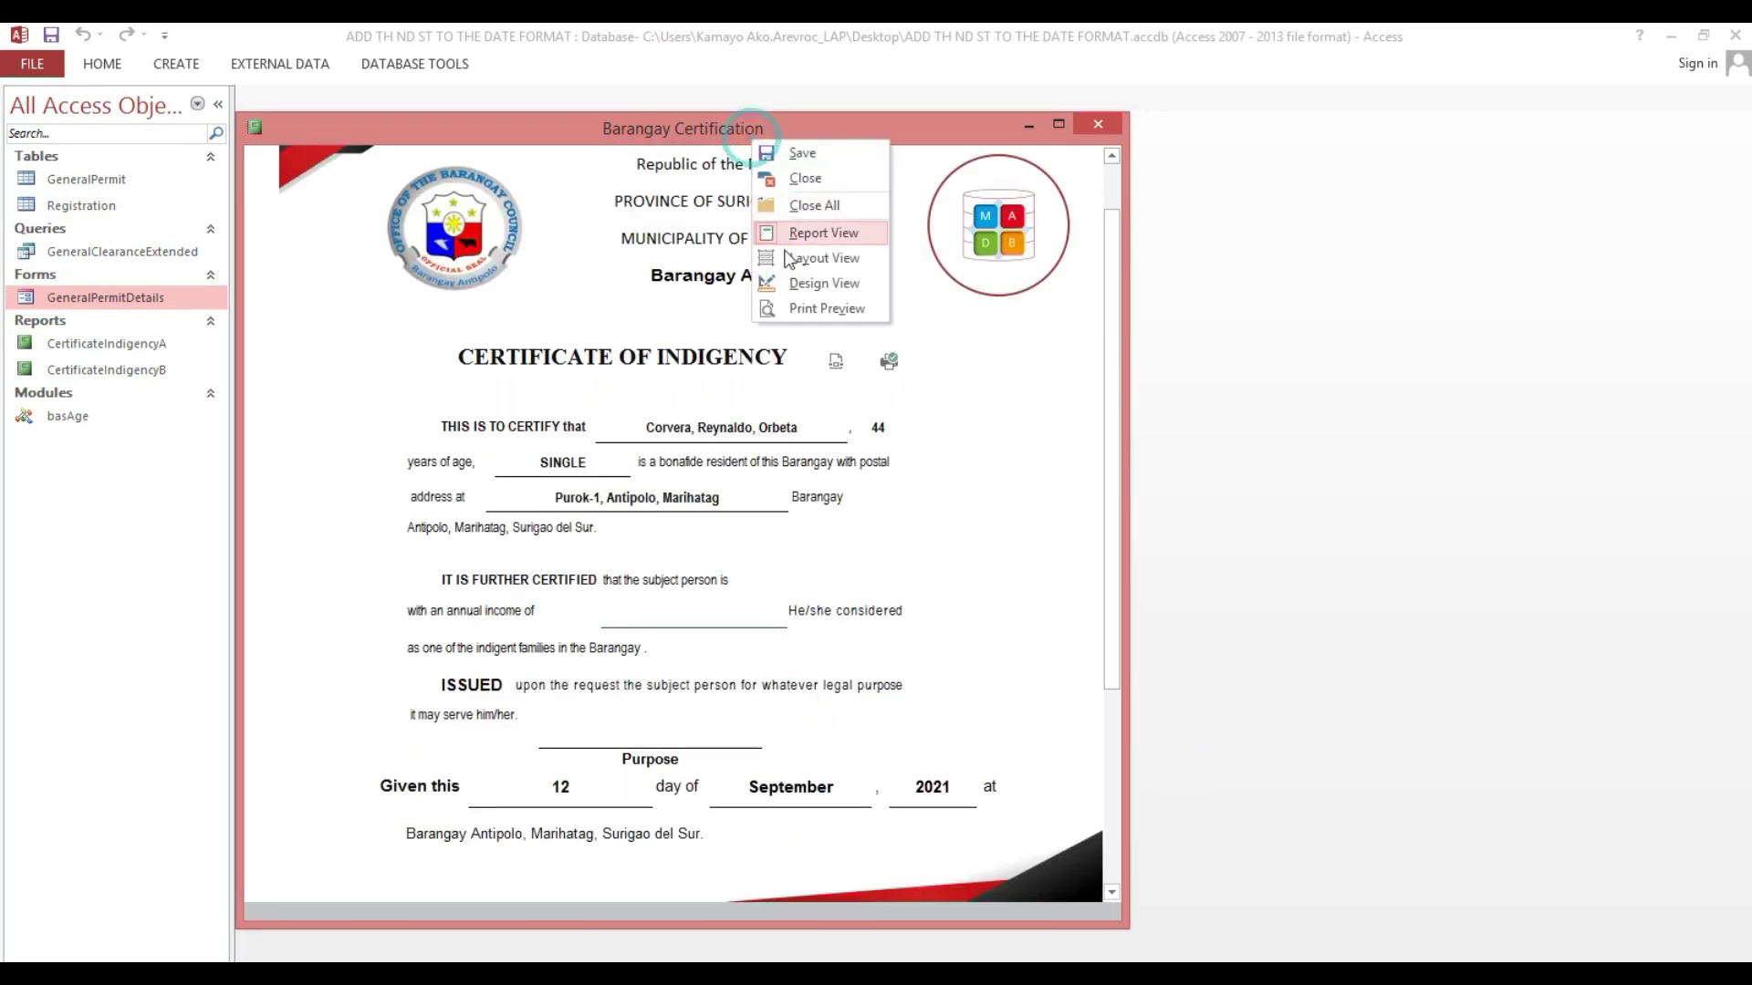
pyautogui.click(790, 283)
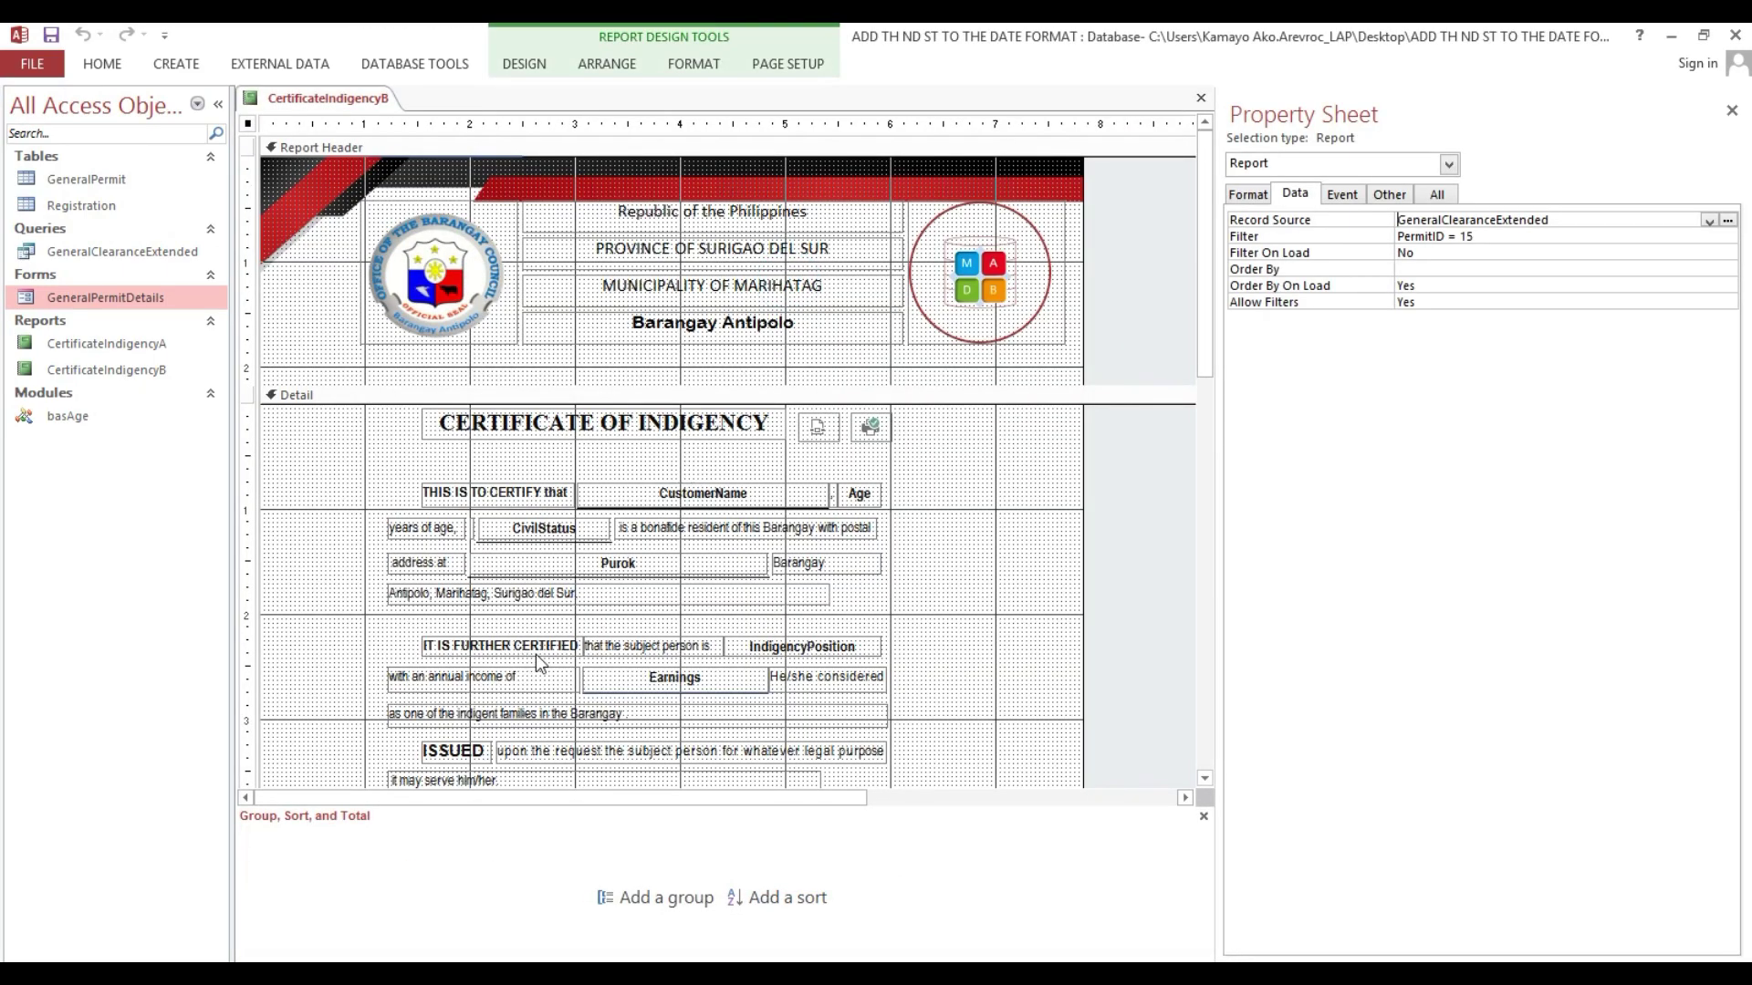
pyautogui.click(290, 575)
pyautogui.scroll(-3, 359, 602)
pyautogui.click(475, 666)
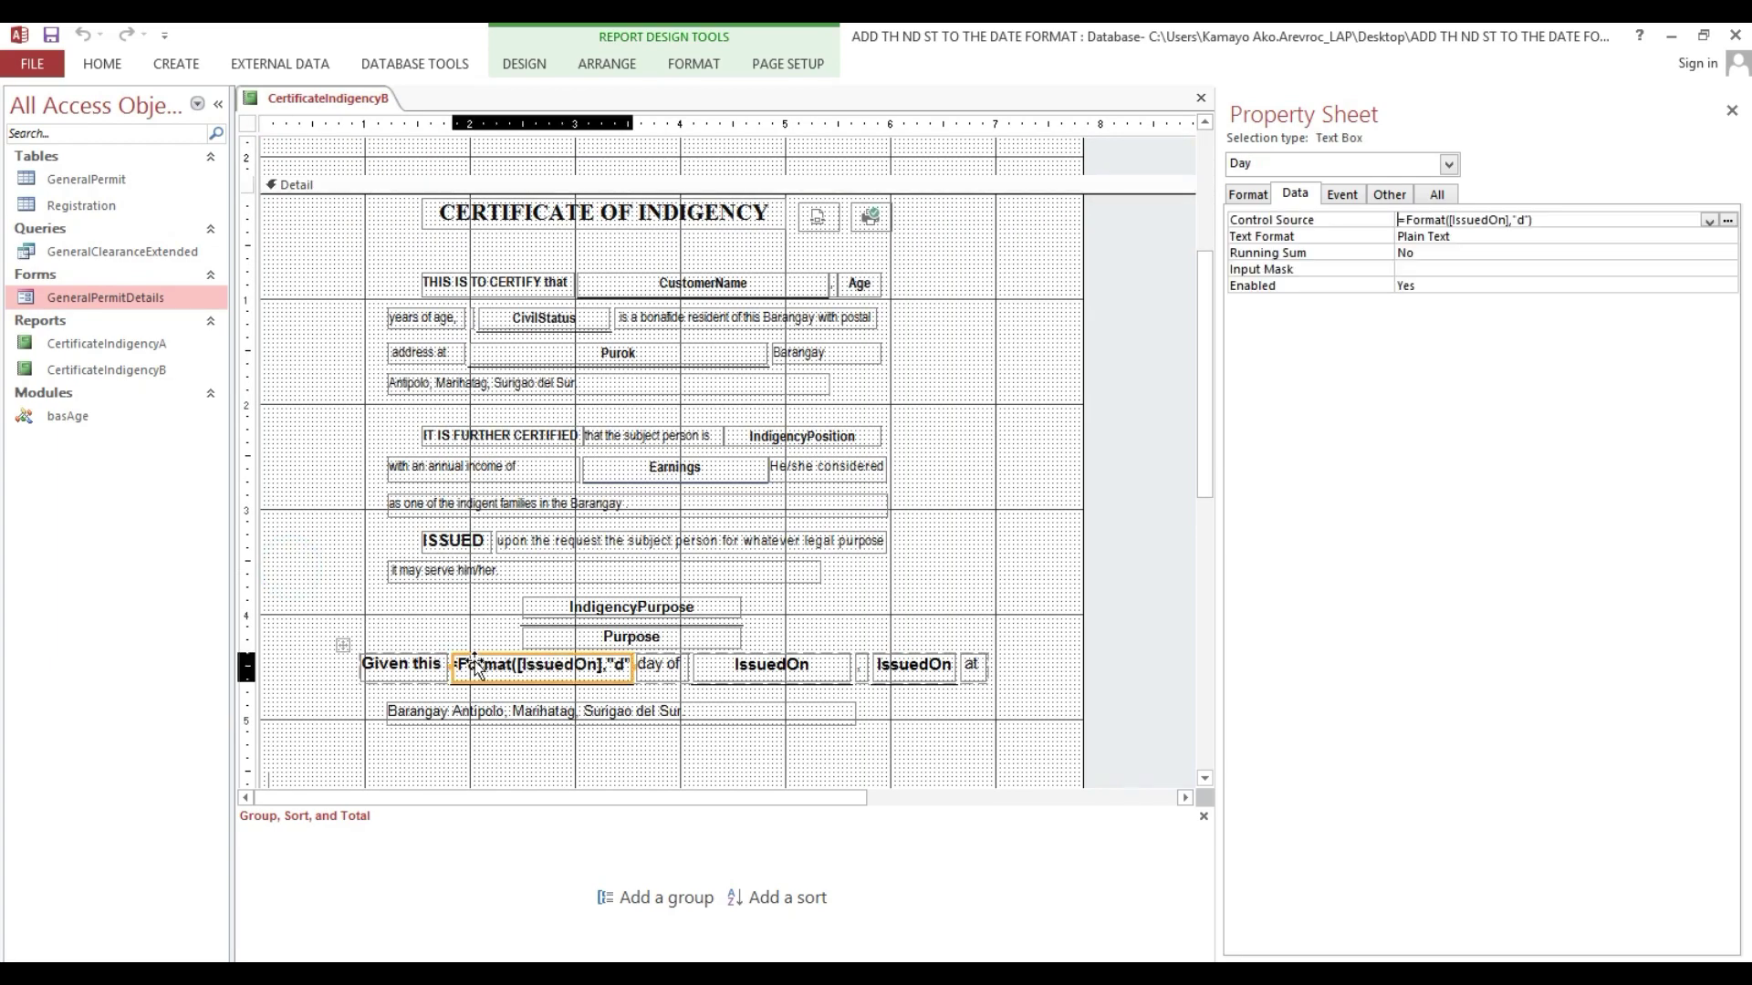
pyautogui.click(1252, 195)
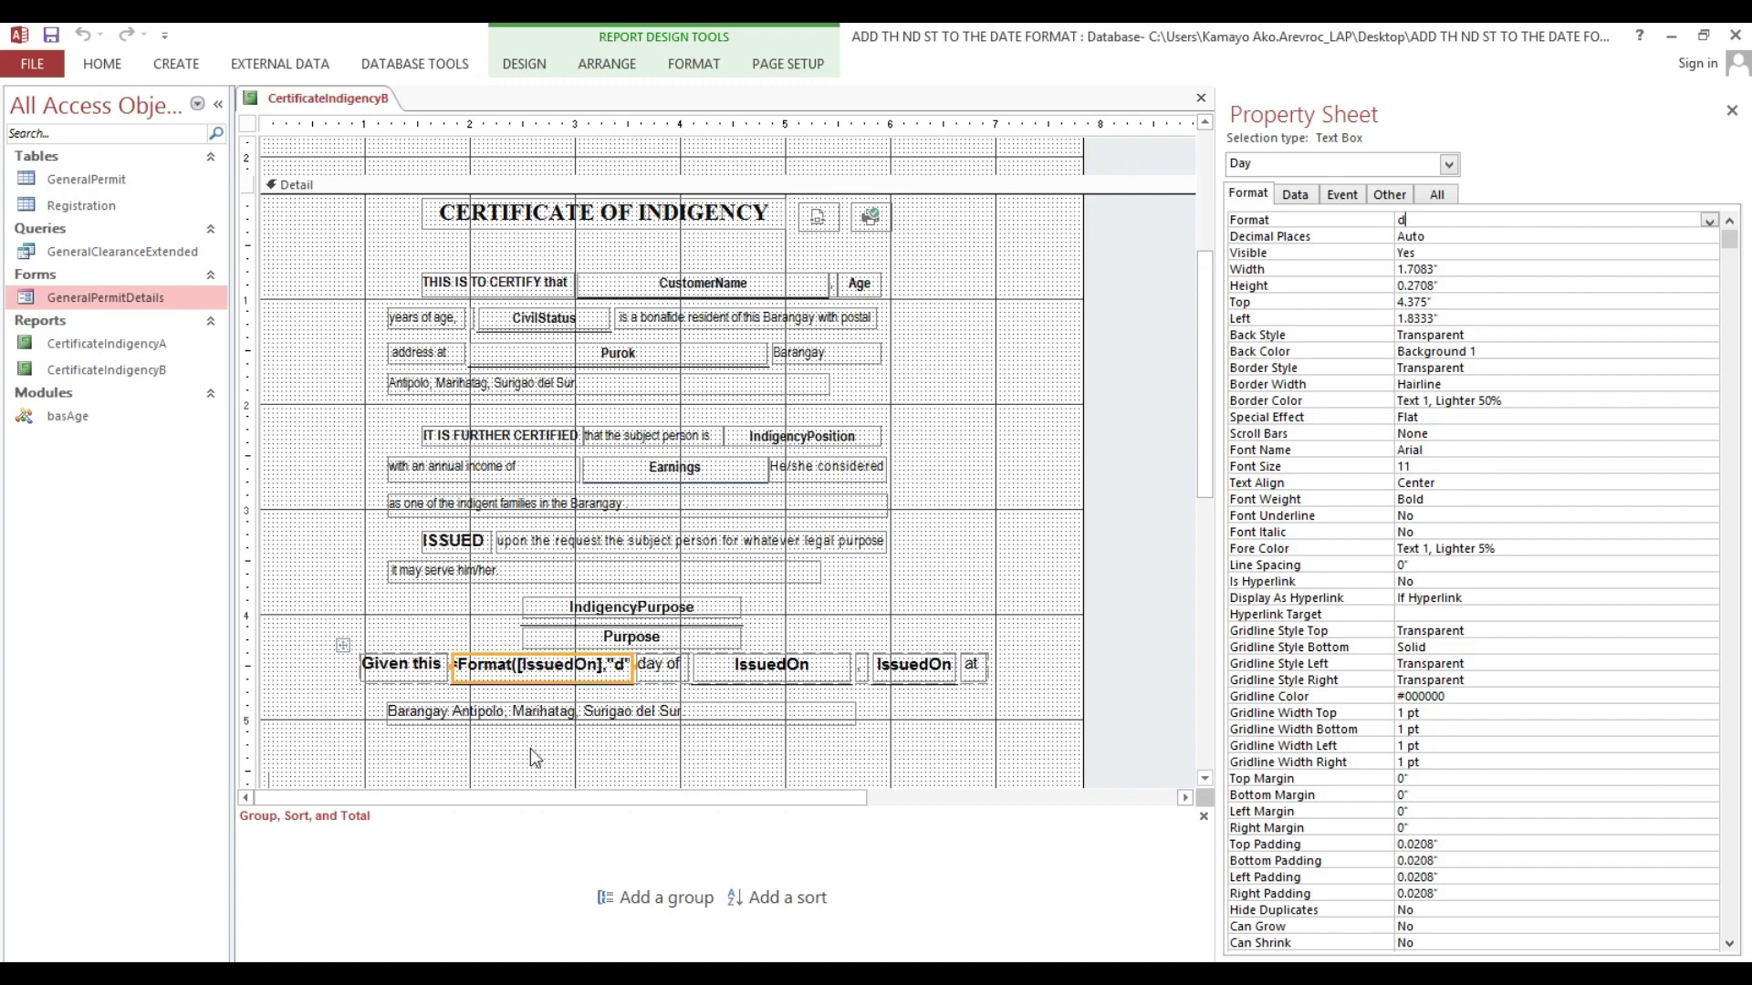
pyautogui.click(1293, 195)
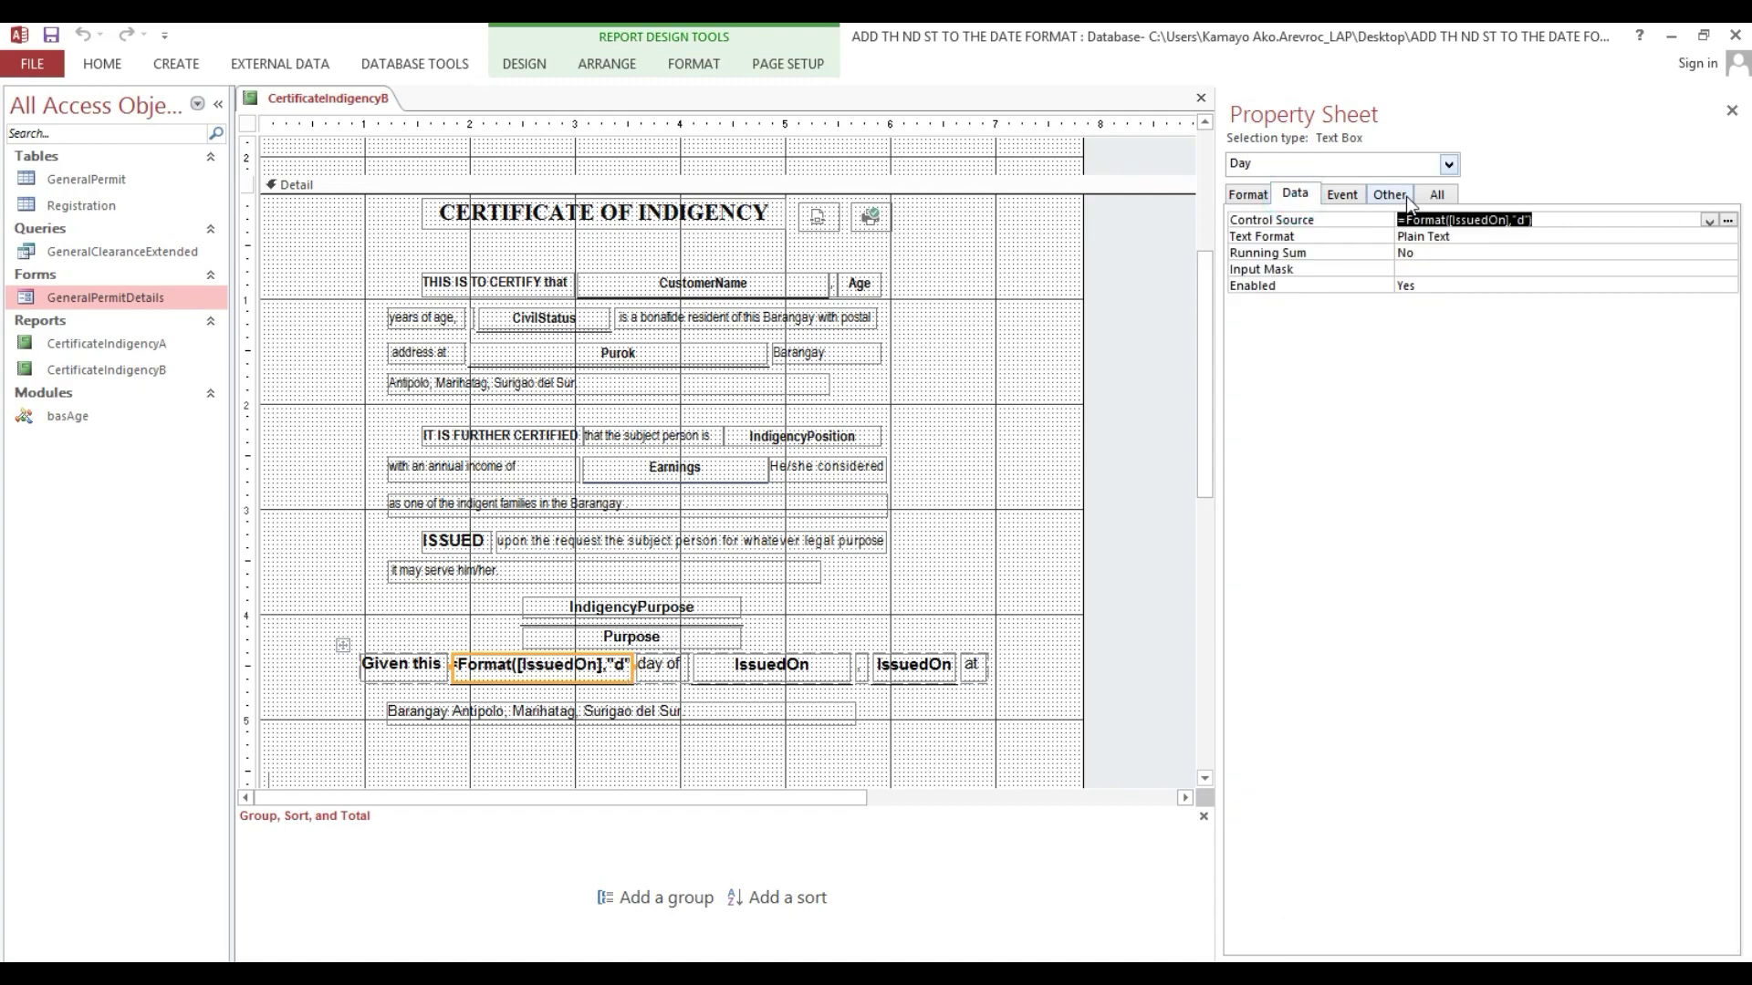
pyautogui.click(1443, 219)
pyautogui.rightClick(1442, 219)
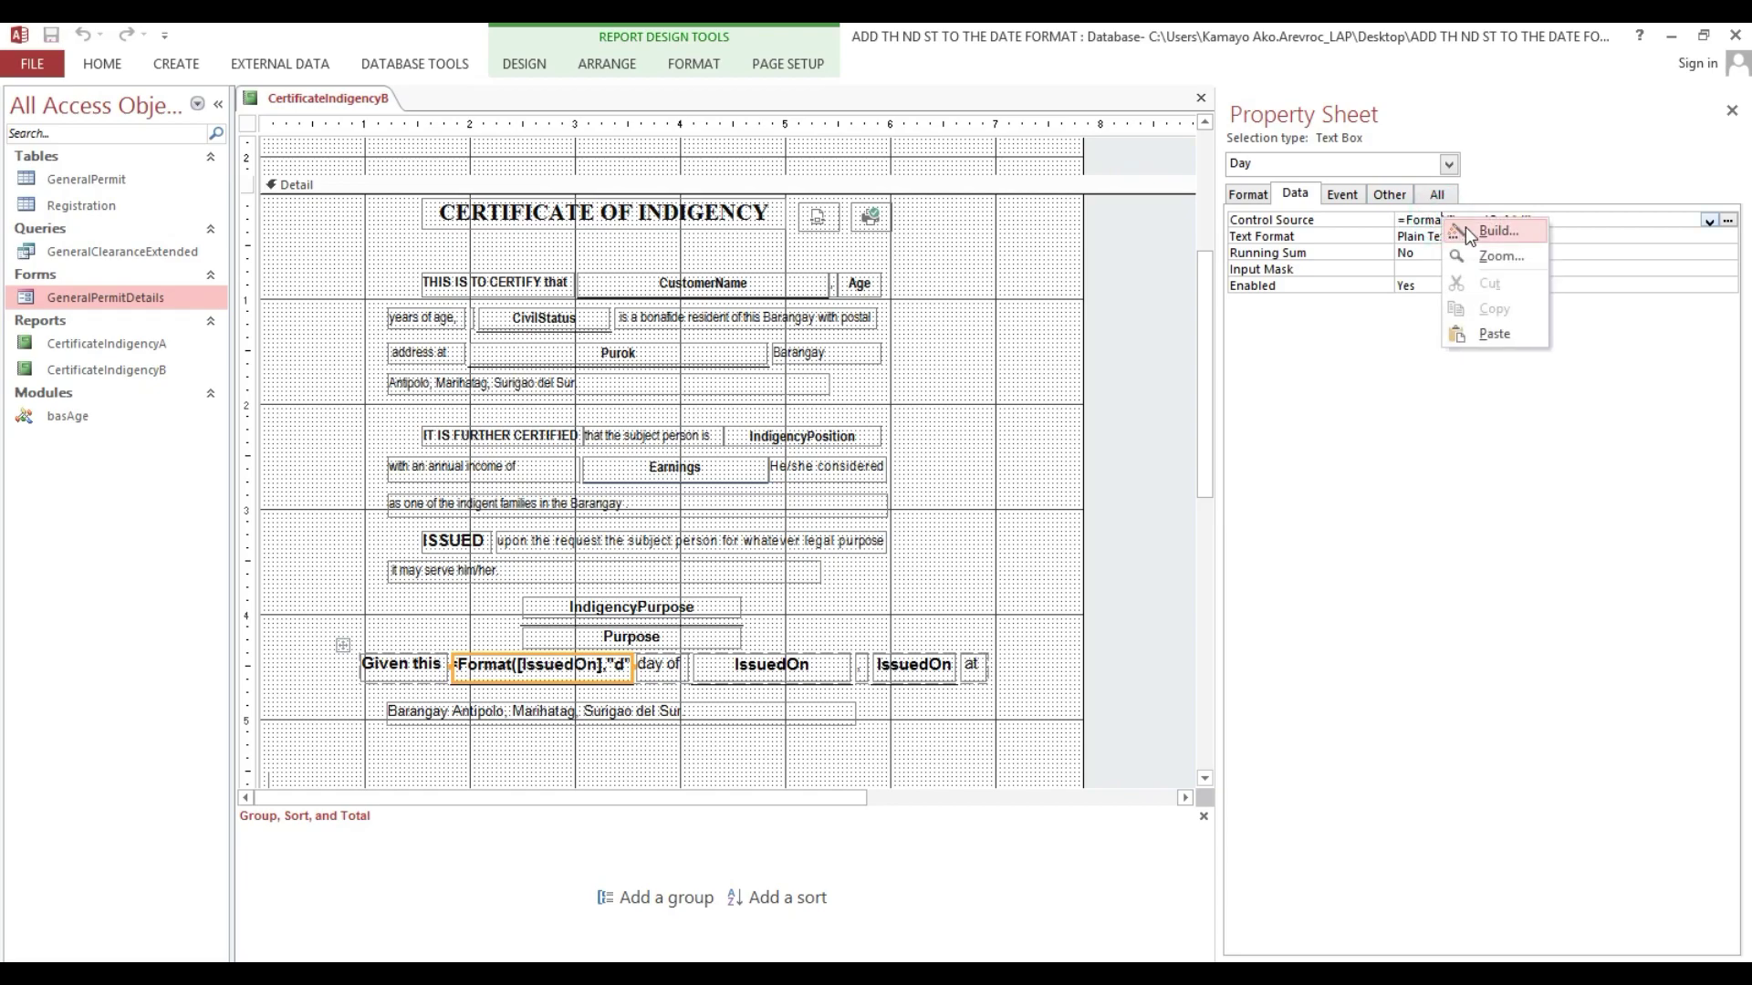
pyautogui.click(1471, 228)
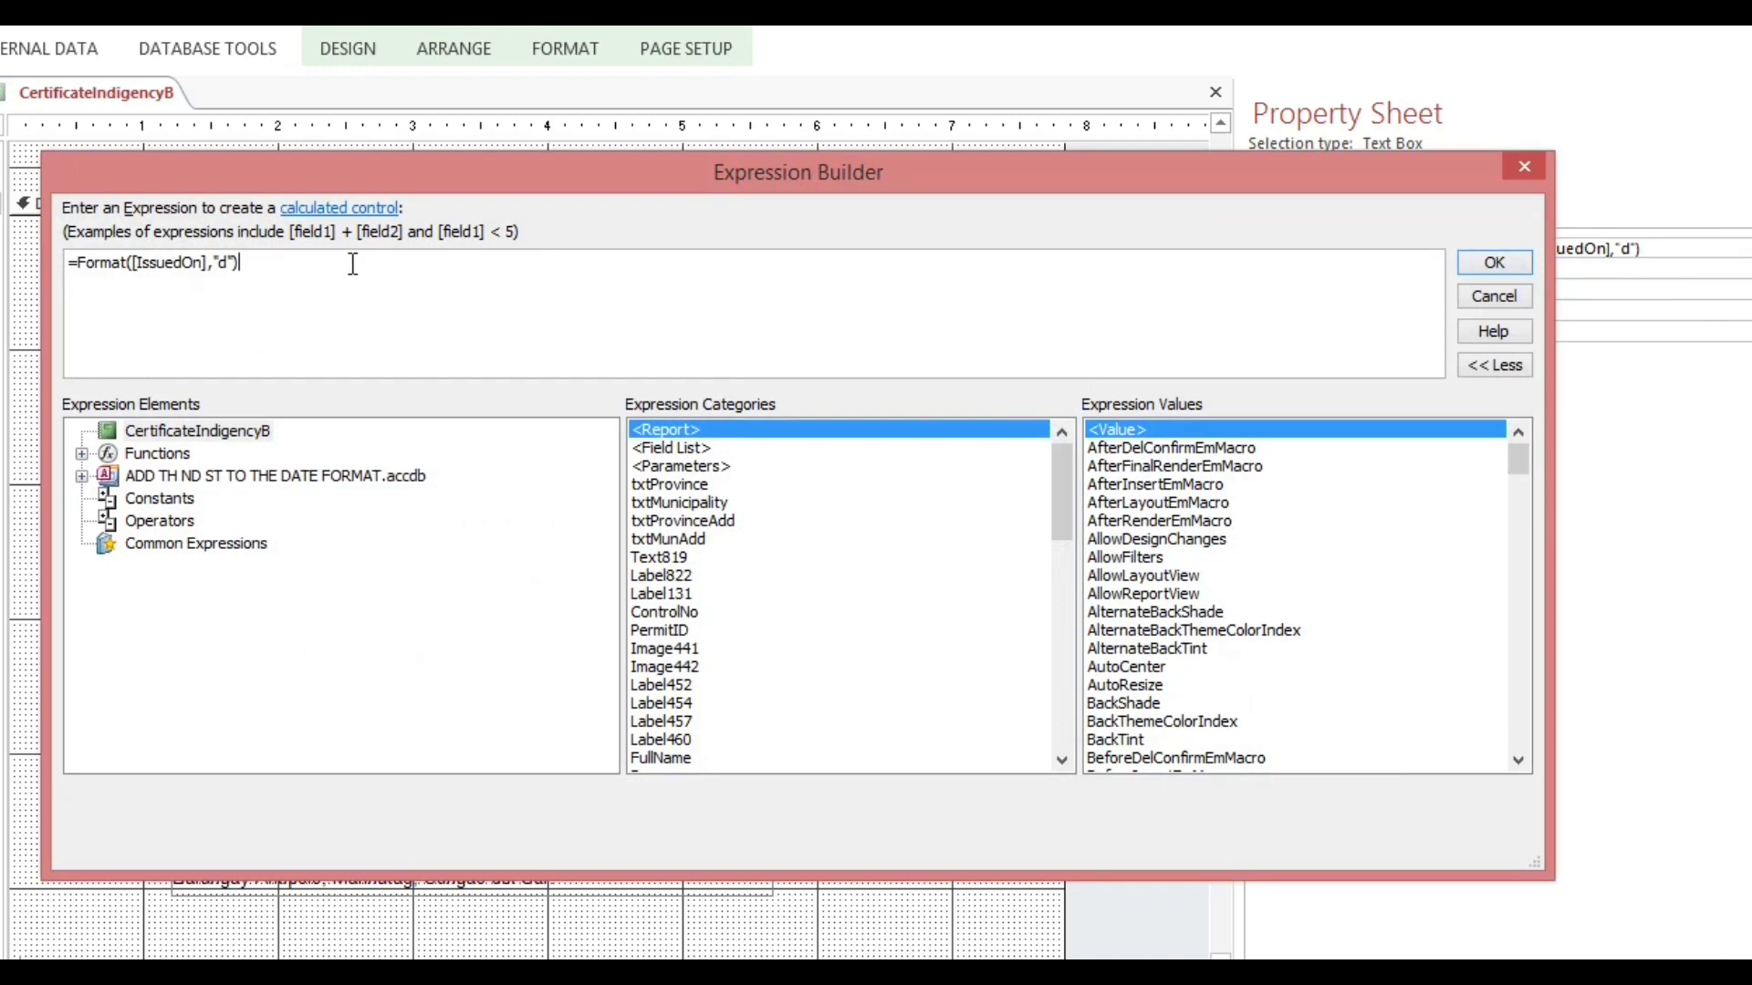
# - Replace the closing parenthesis with "" & IIf(Right( to begin the ordinal-suffix condition
pyautogui.click(276, 269)
pyautogui.press('BackSpace')
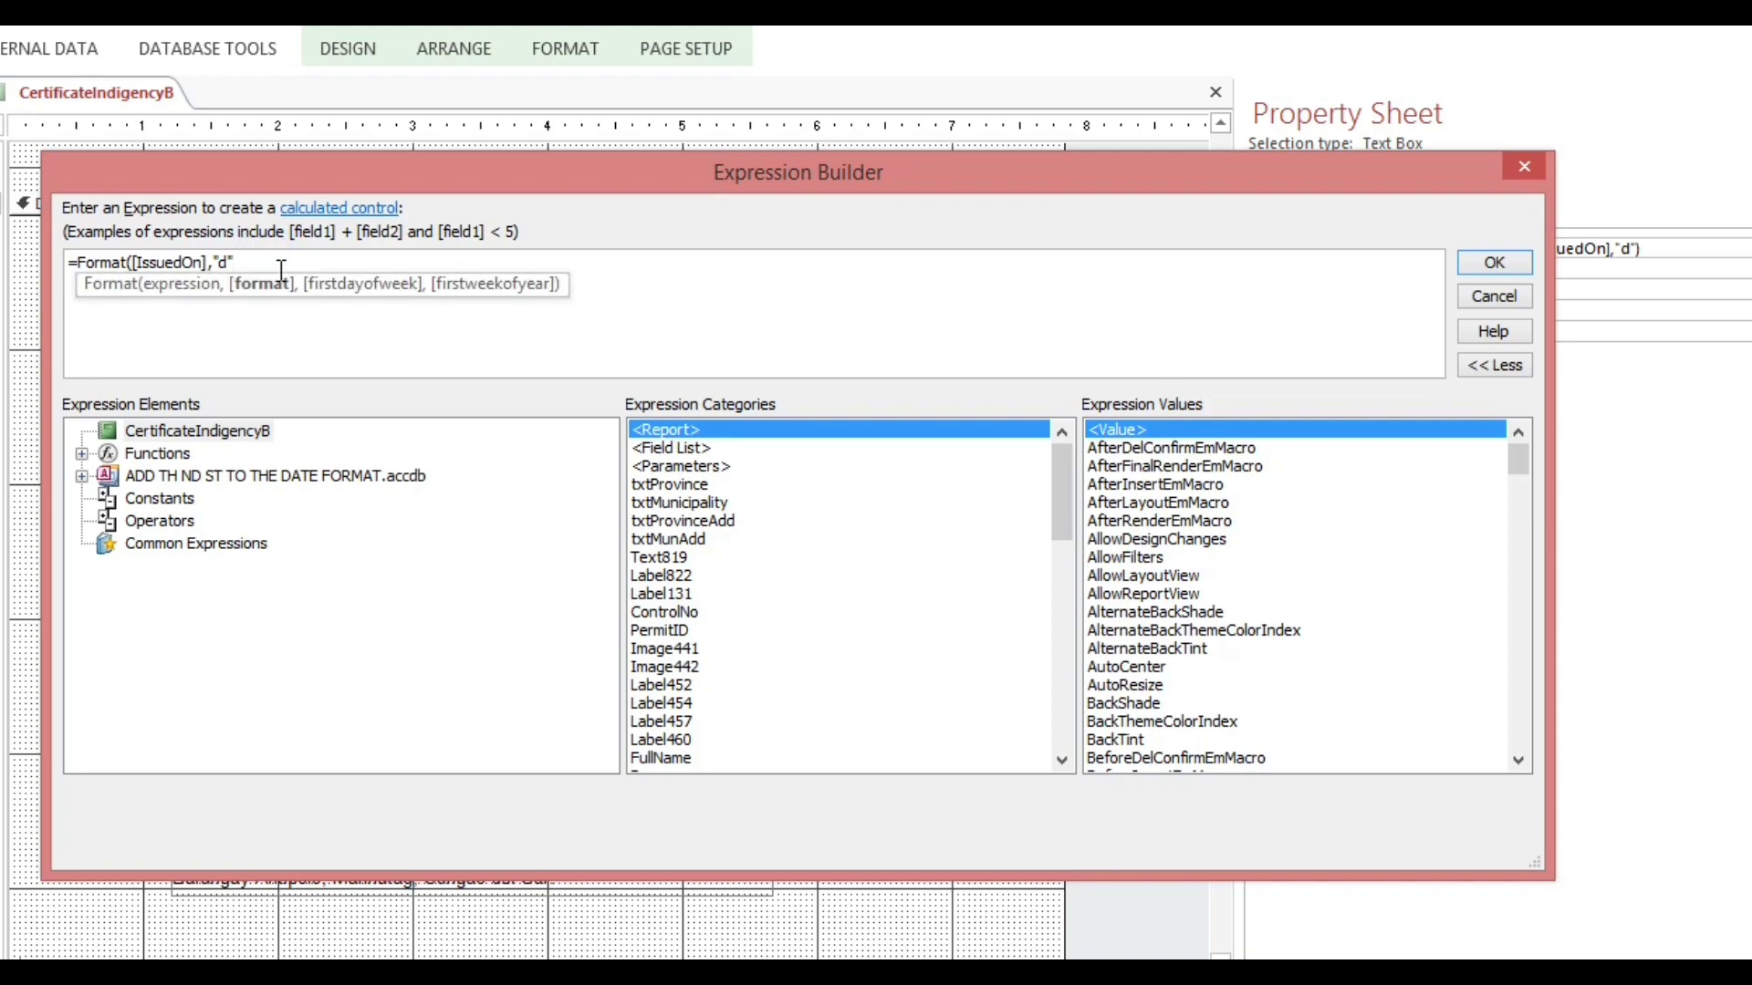
pyautogui.write('"')
pyautogui.write('& i')
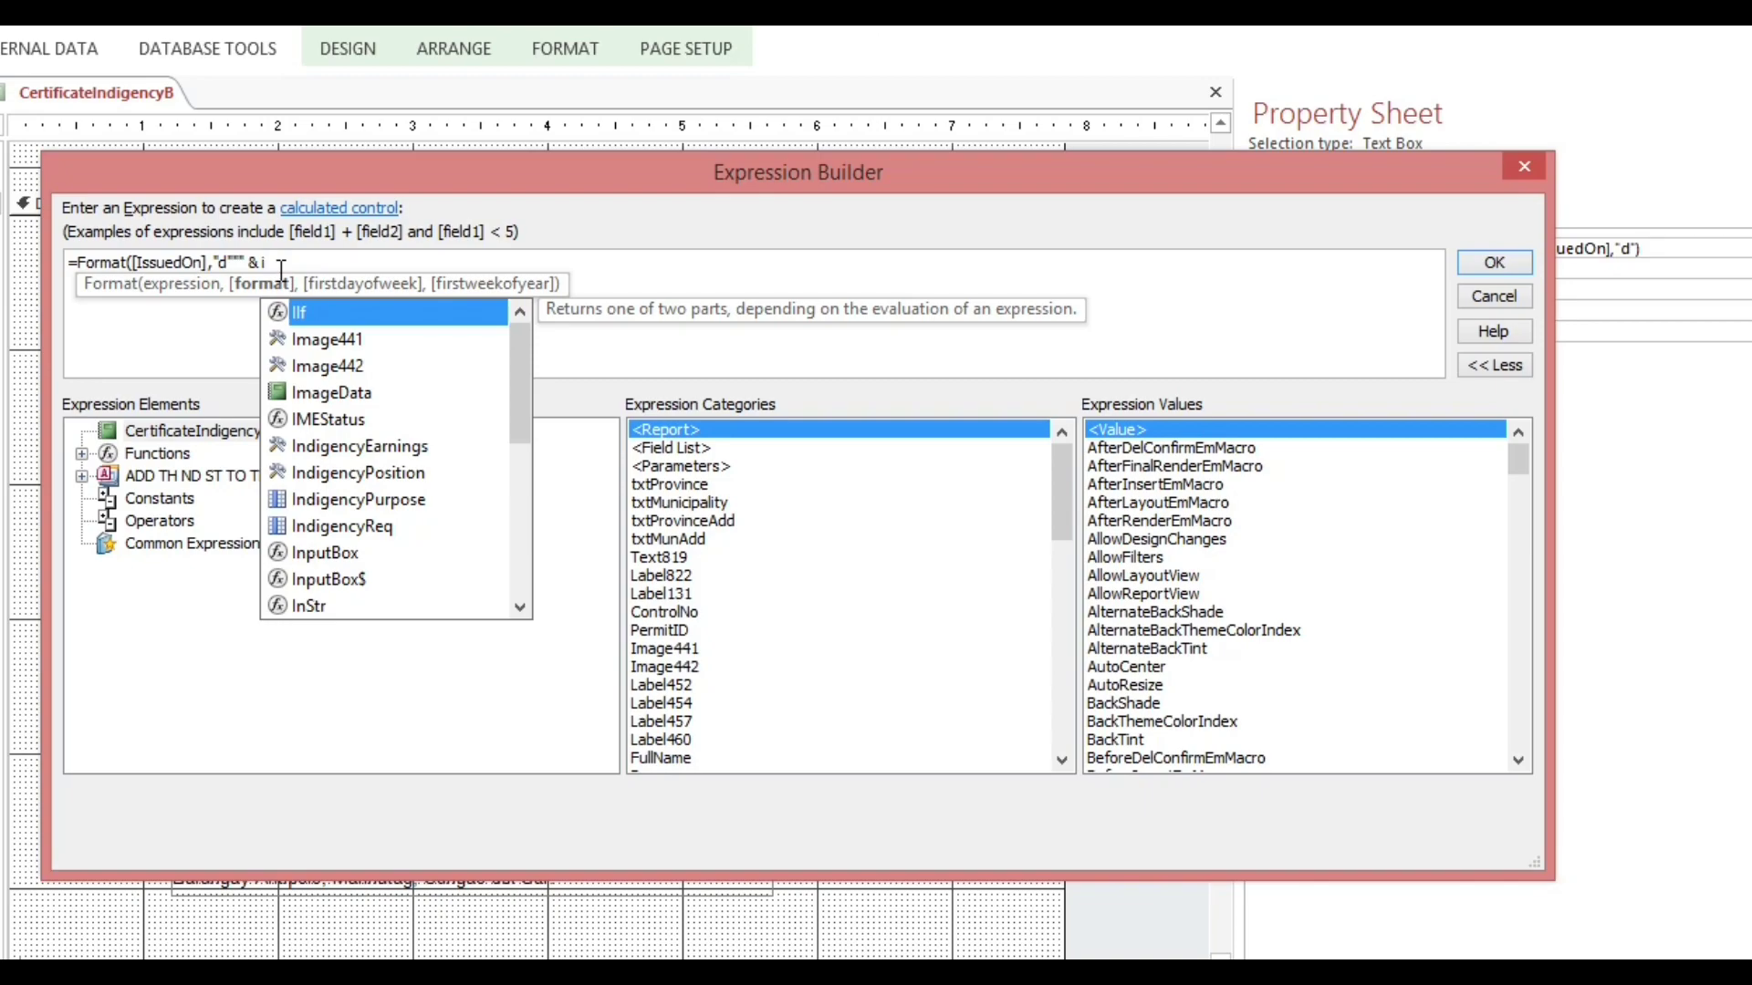
pyautogui.write('(')
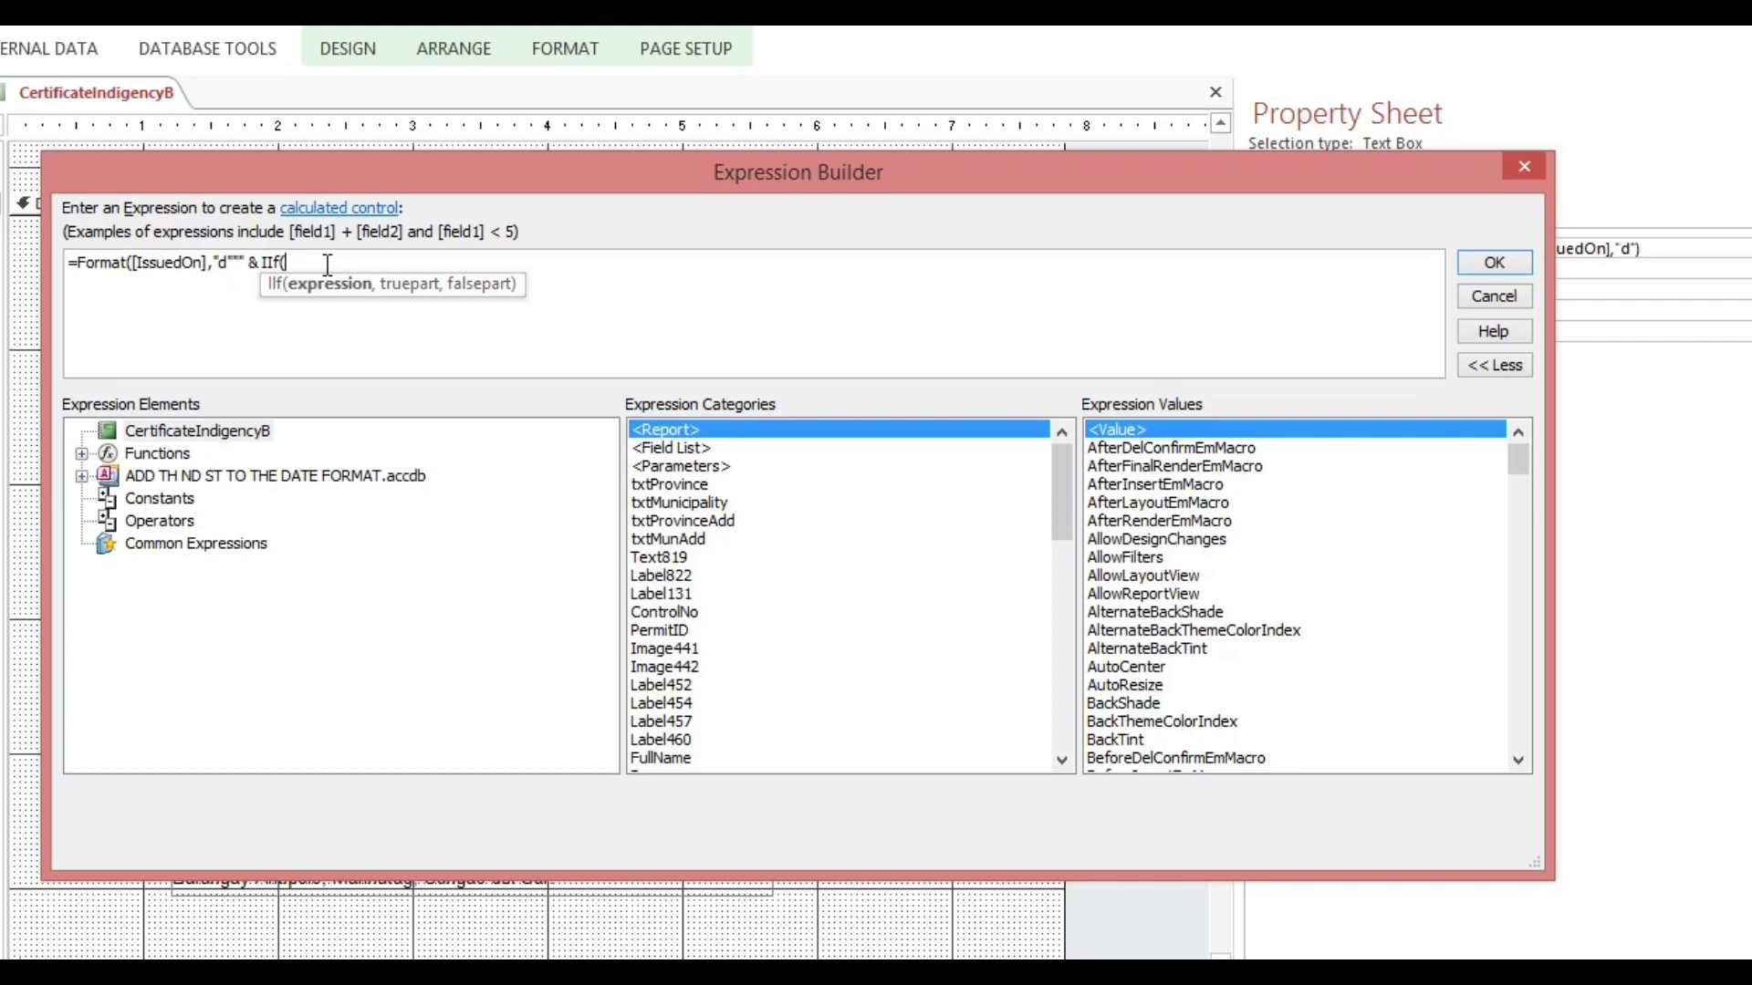
pyautogui.write('ri')
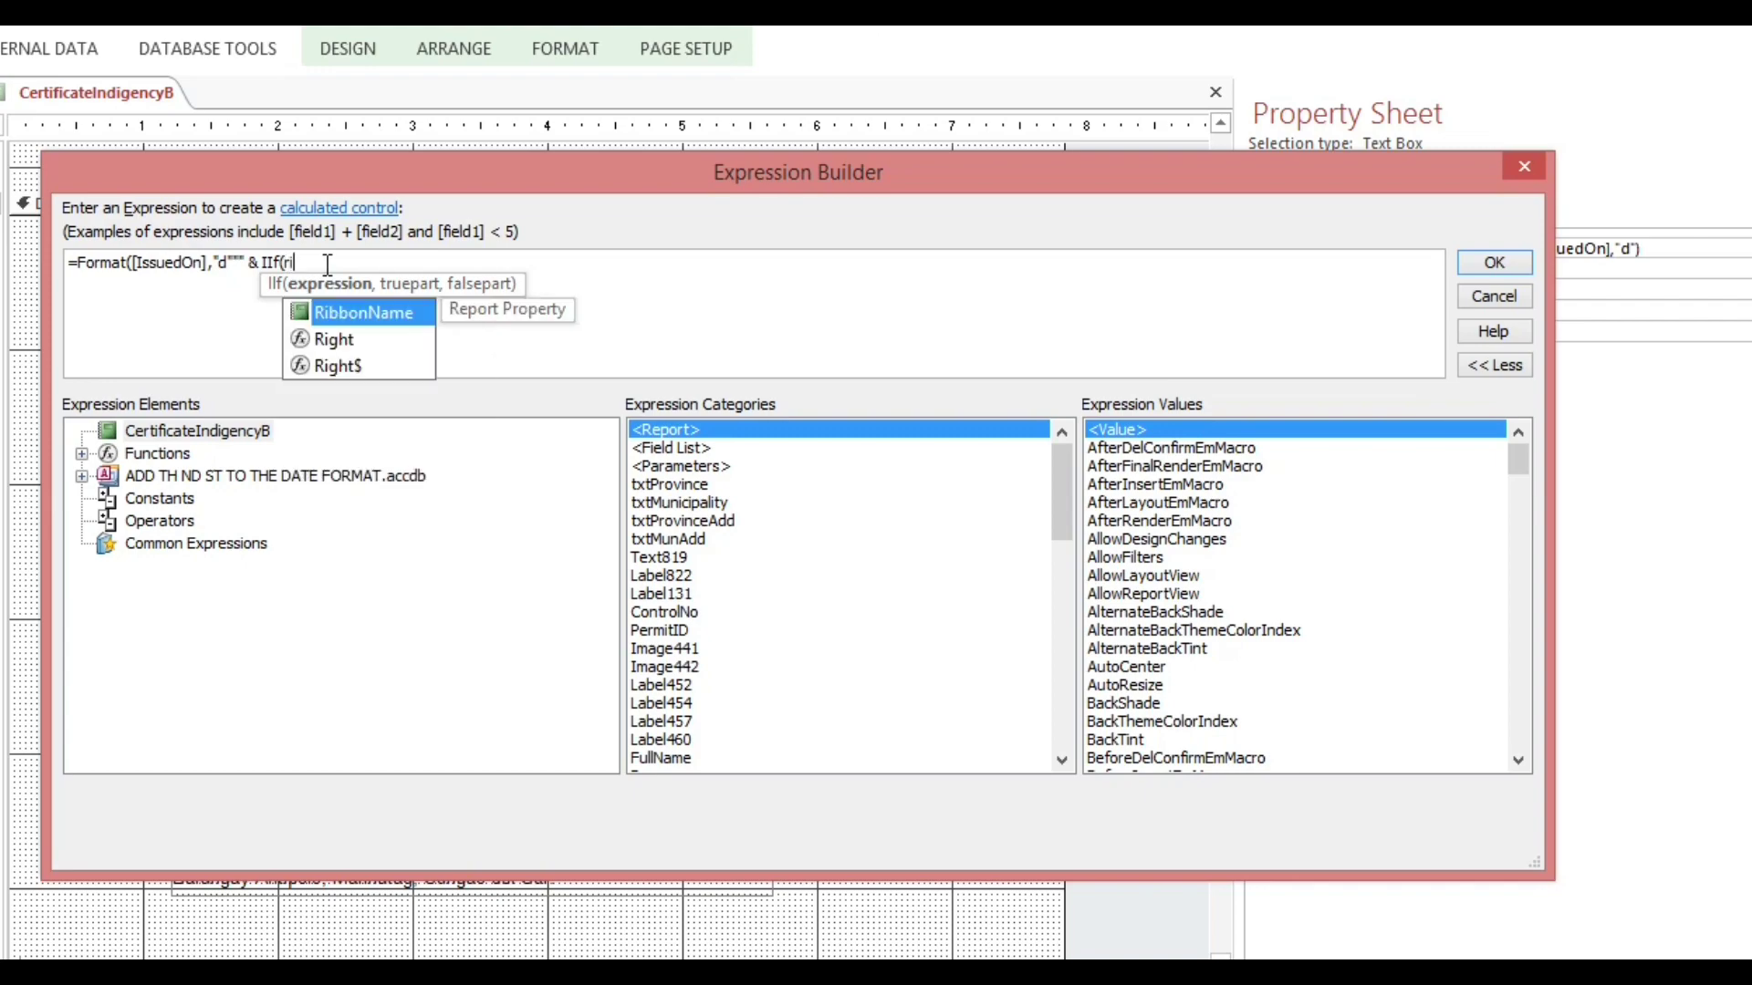
pyautogui.press('Down')
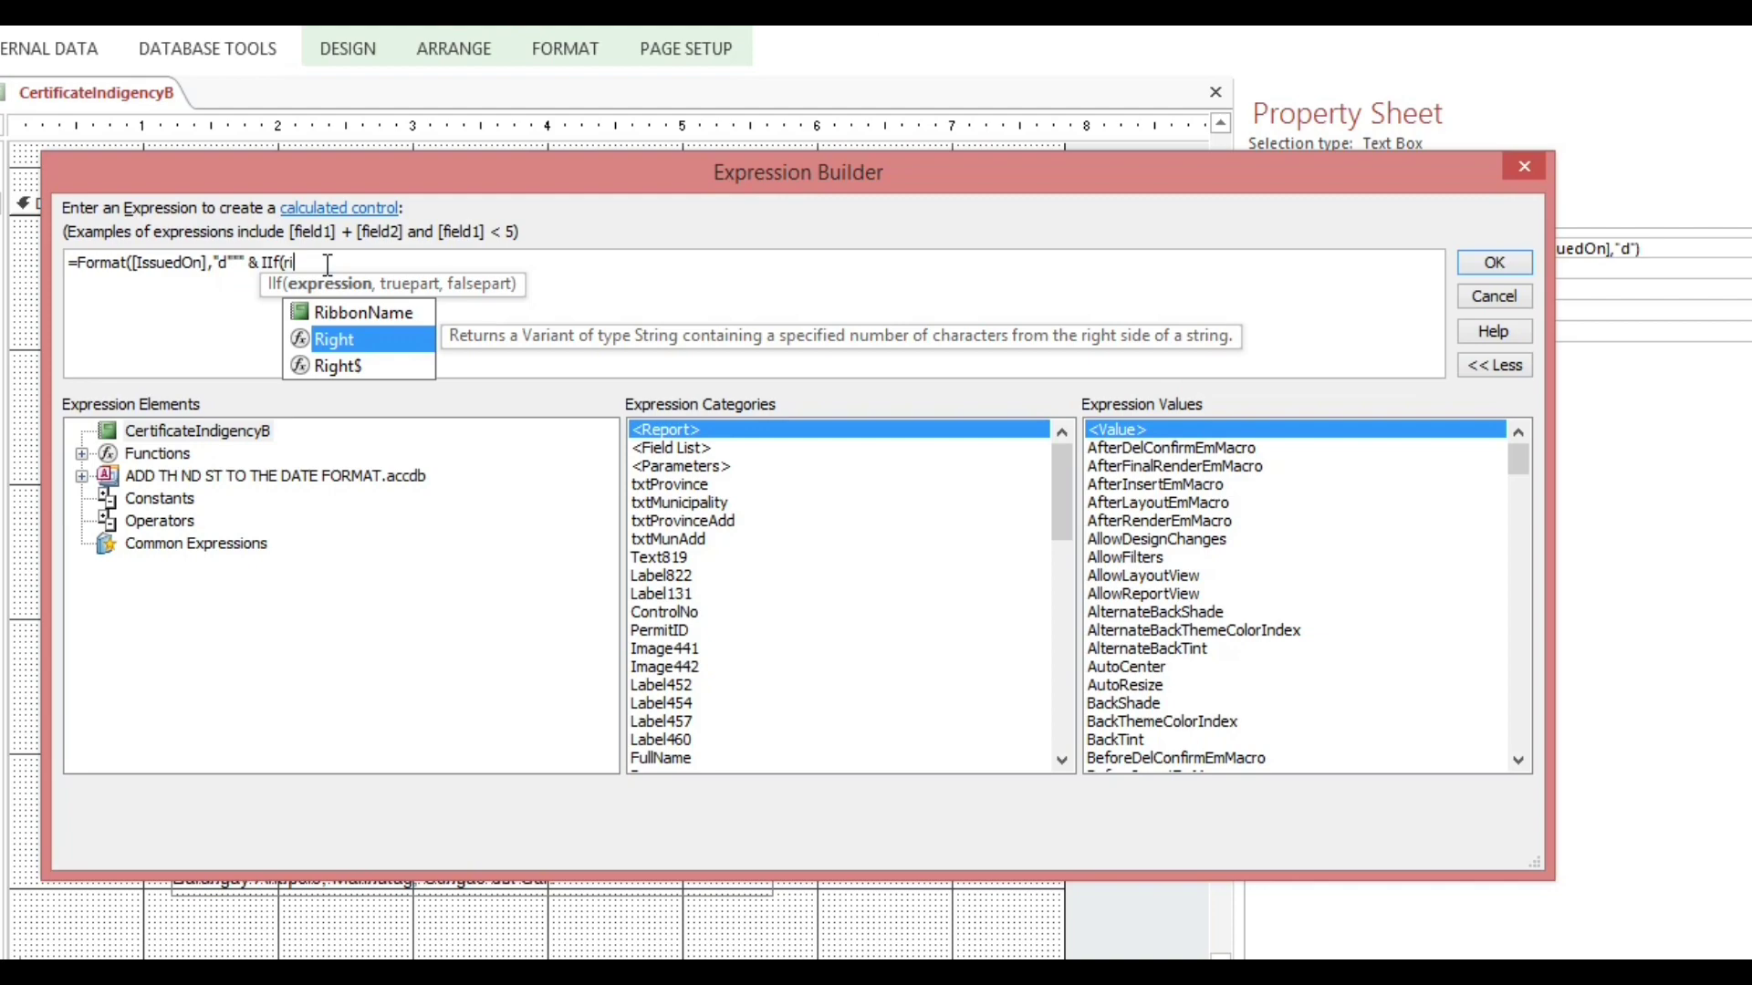
pyautogui.press('Tab')
pyautogui.write('(')
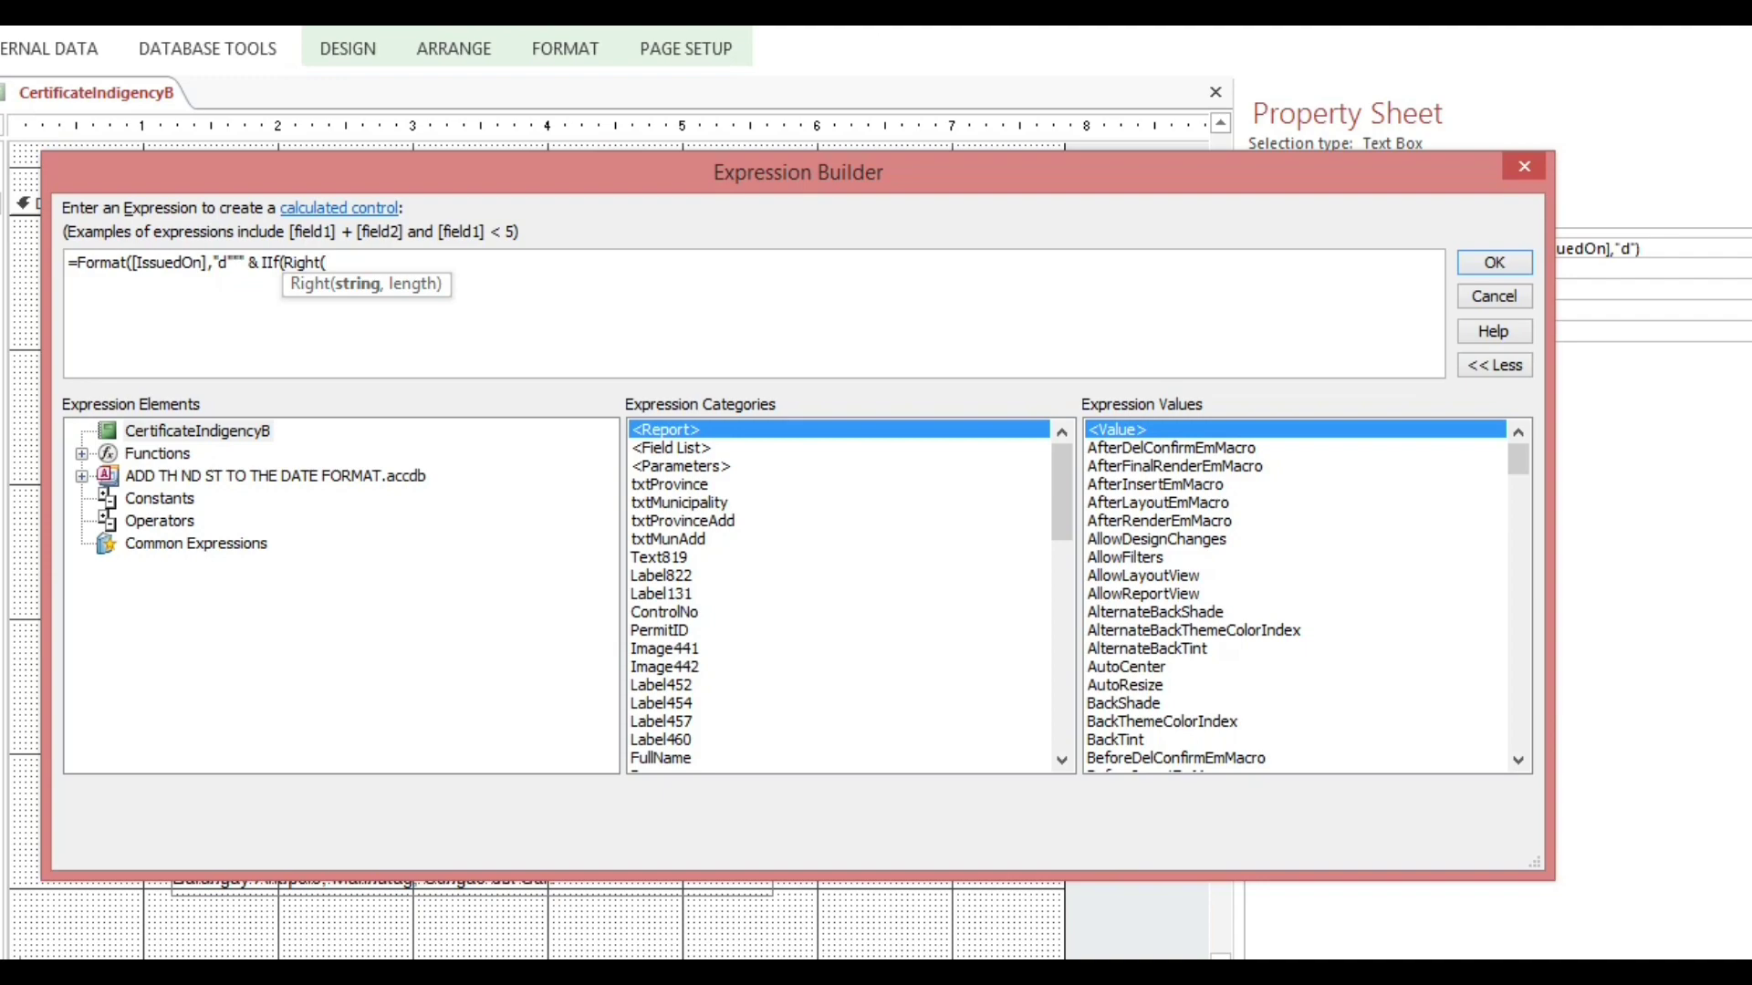
# - Add Day([IssuedOn]) inside Right(, choosing Day and IssuedOn from autocomplete
pyautogui.write('day')
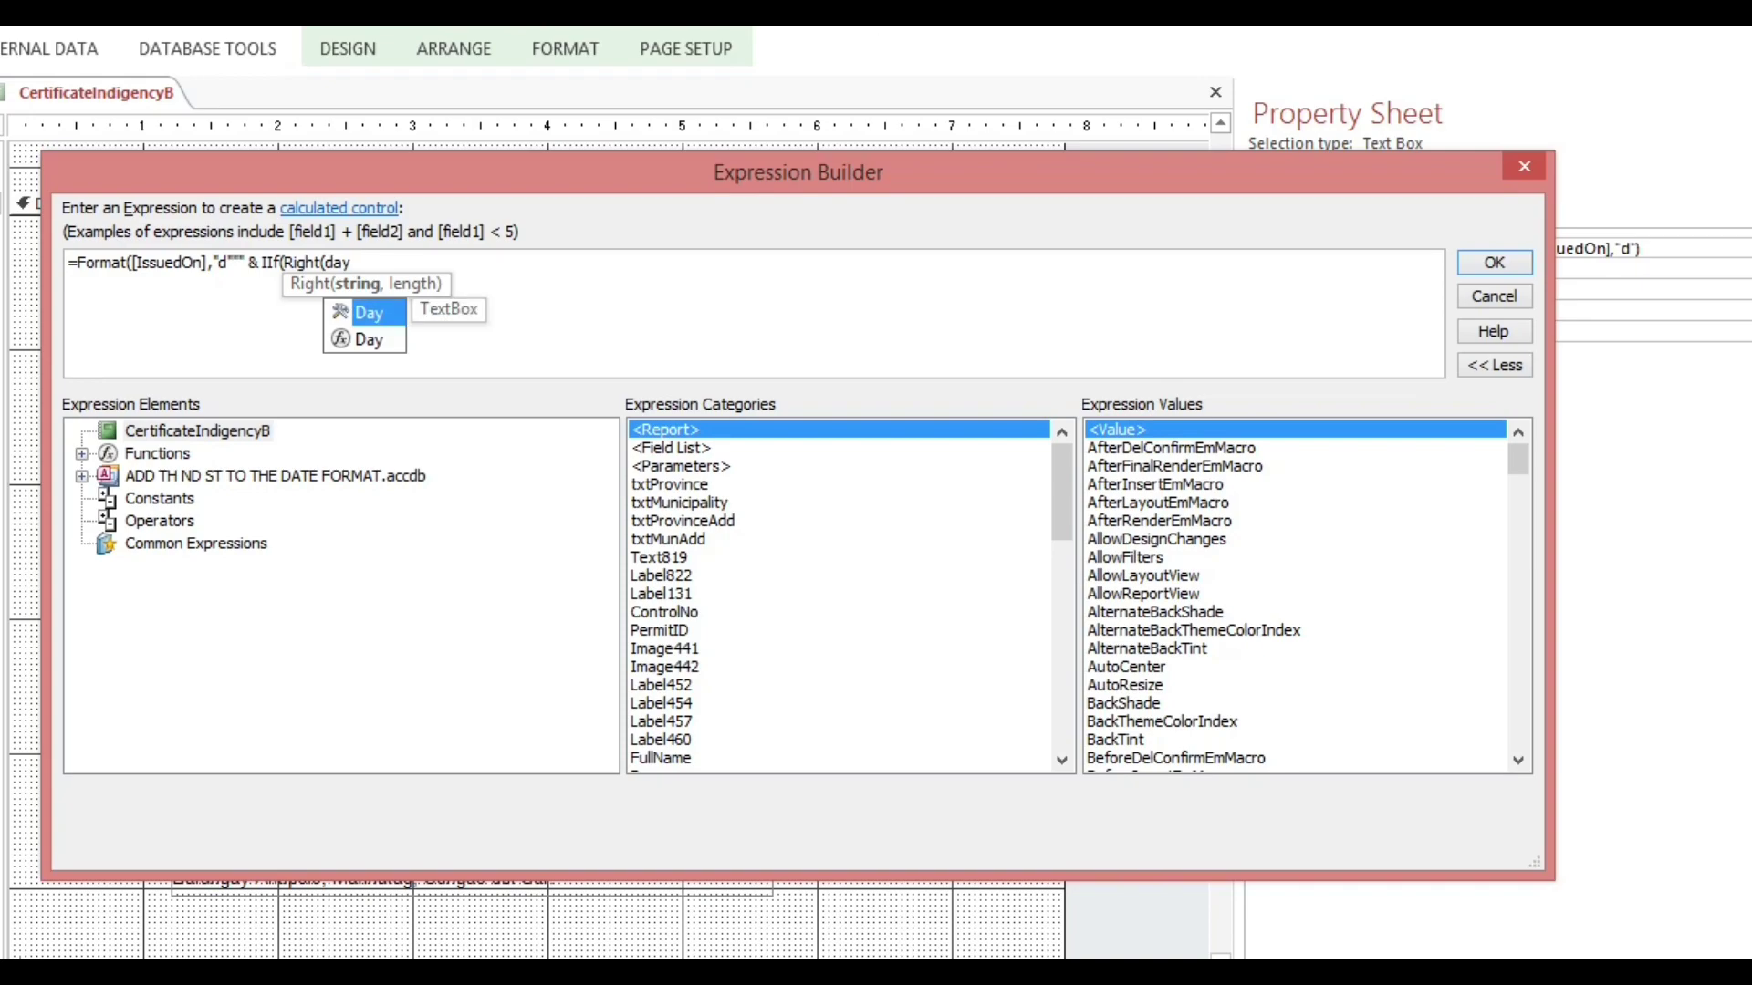
pyautogui.moveTo(228, 175); pyautogui.dragTo(86, 185)
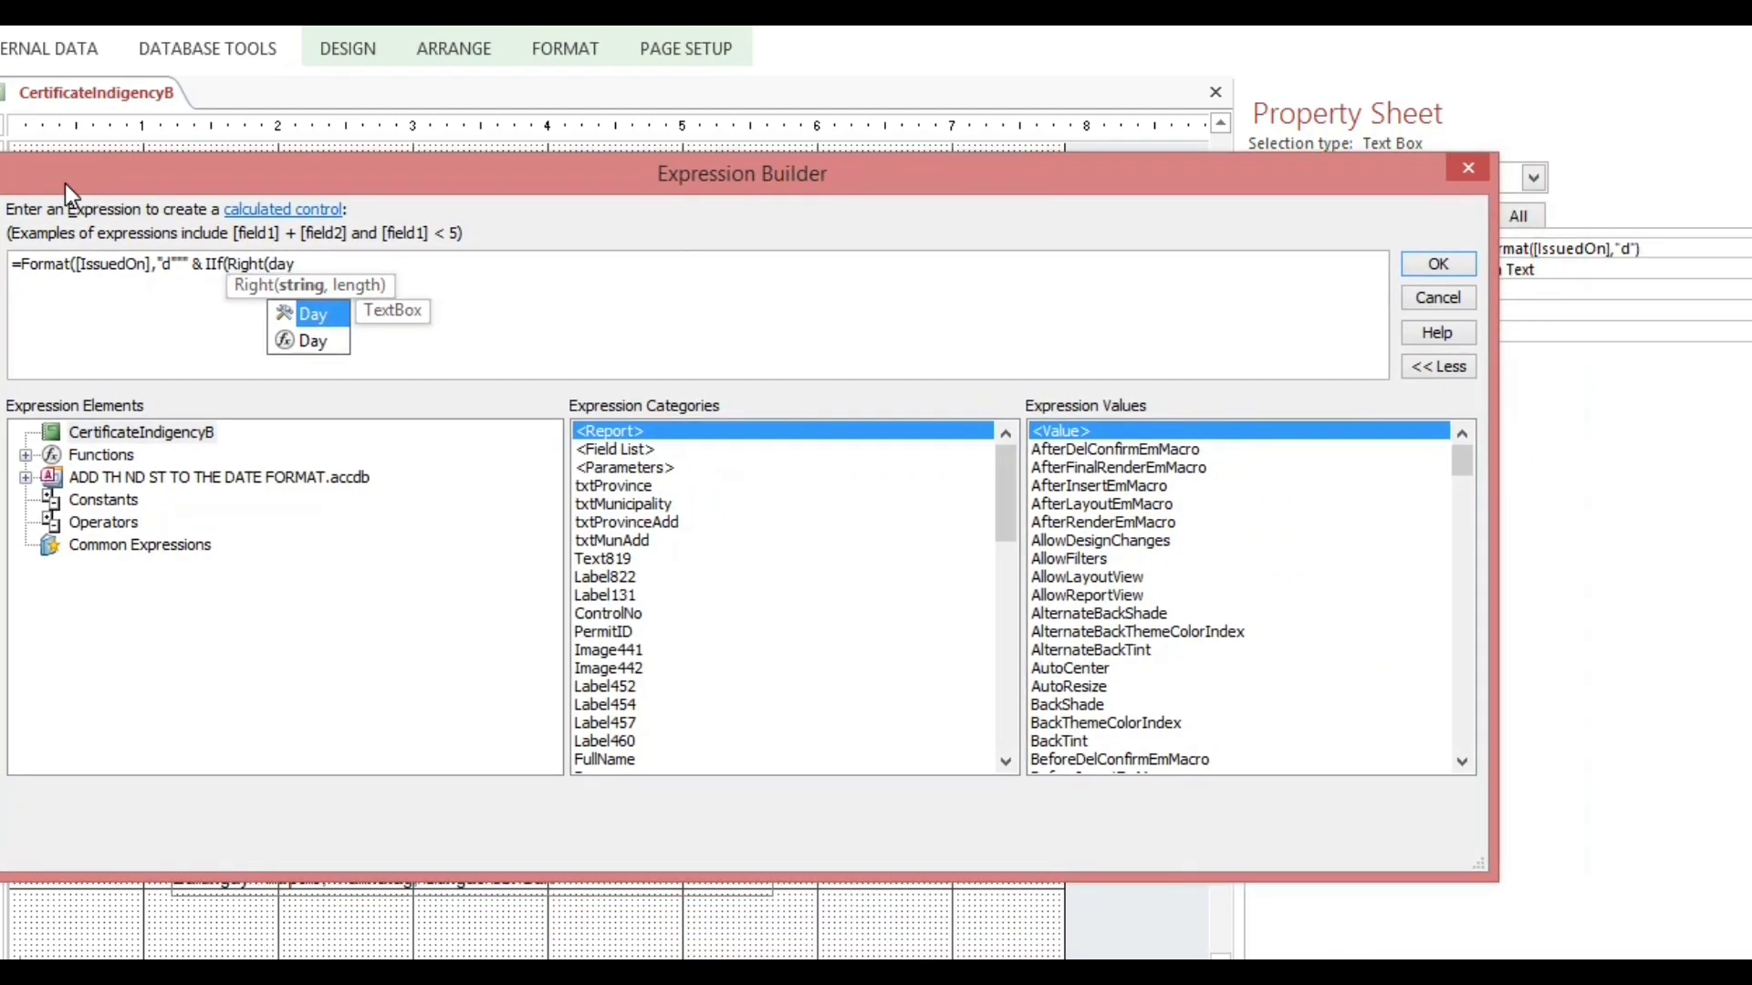
pyautogui.press('Down')
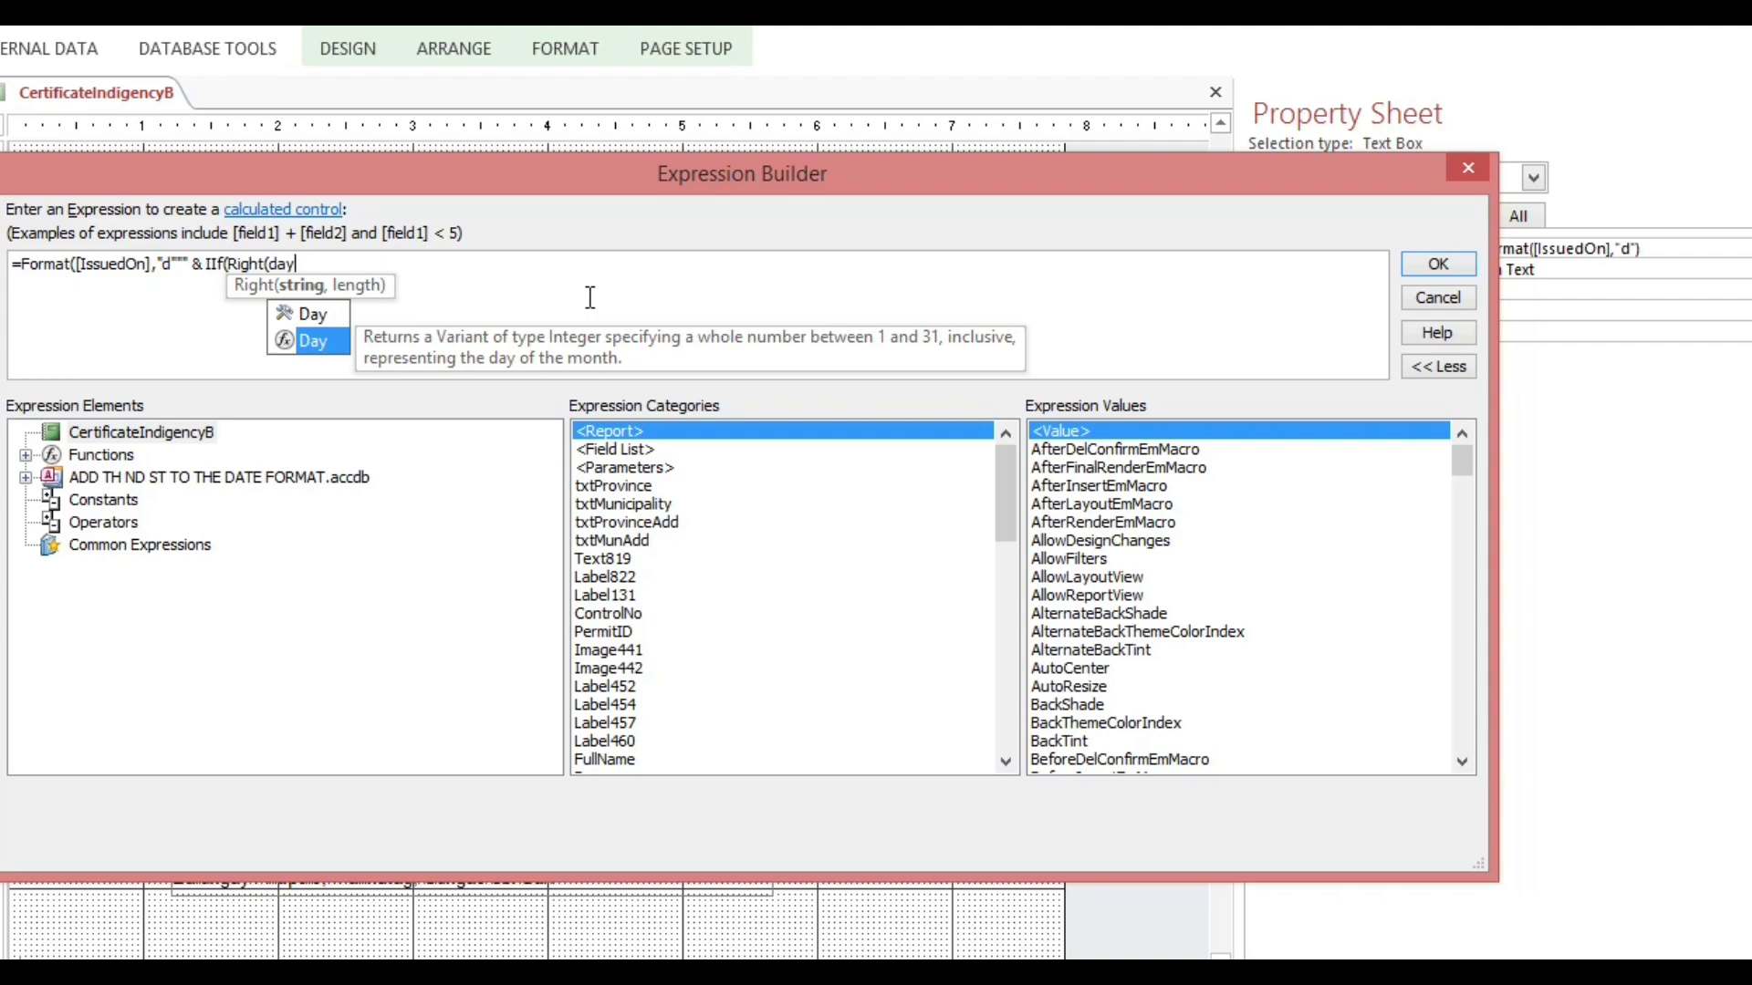
pyautogui.write('(')
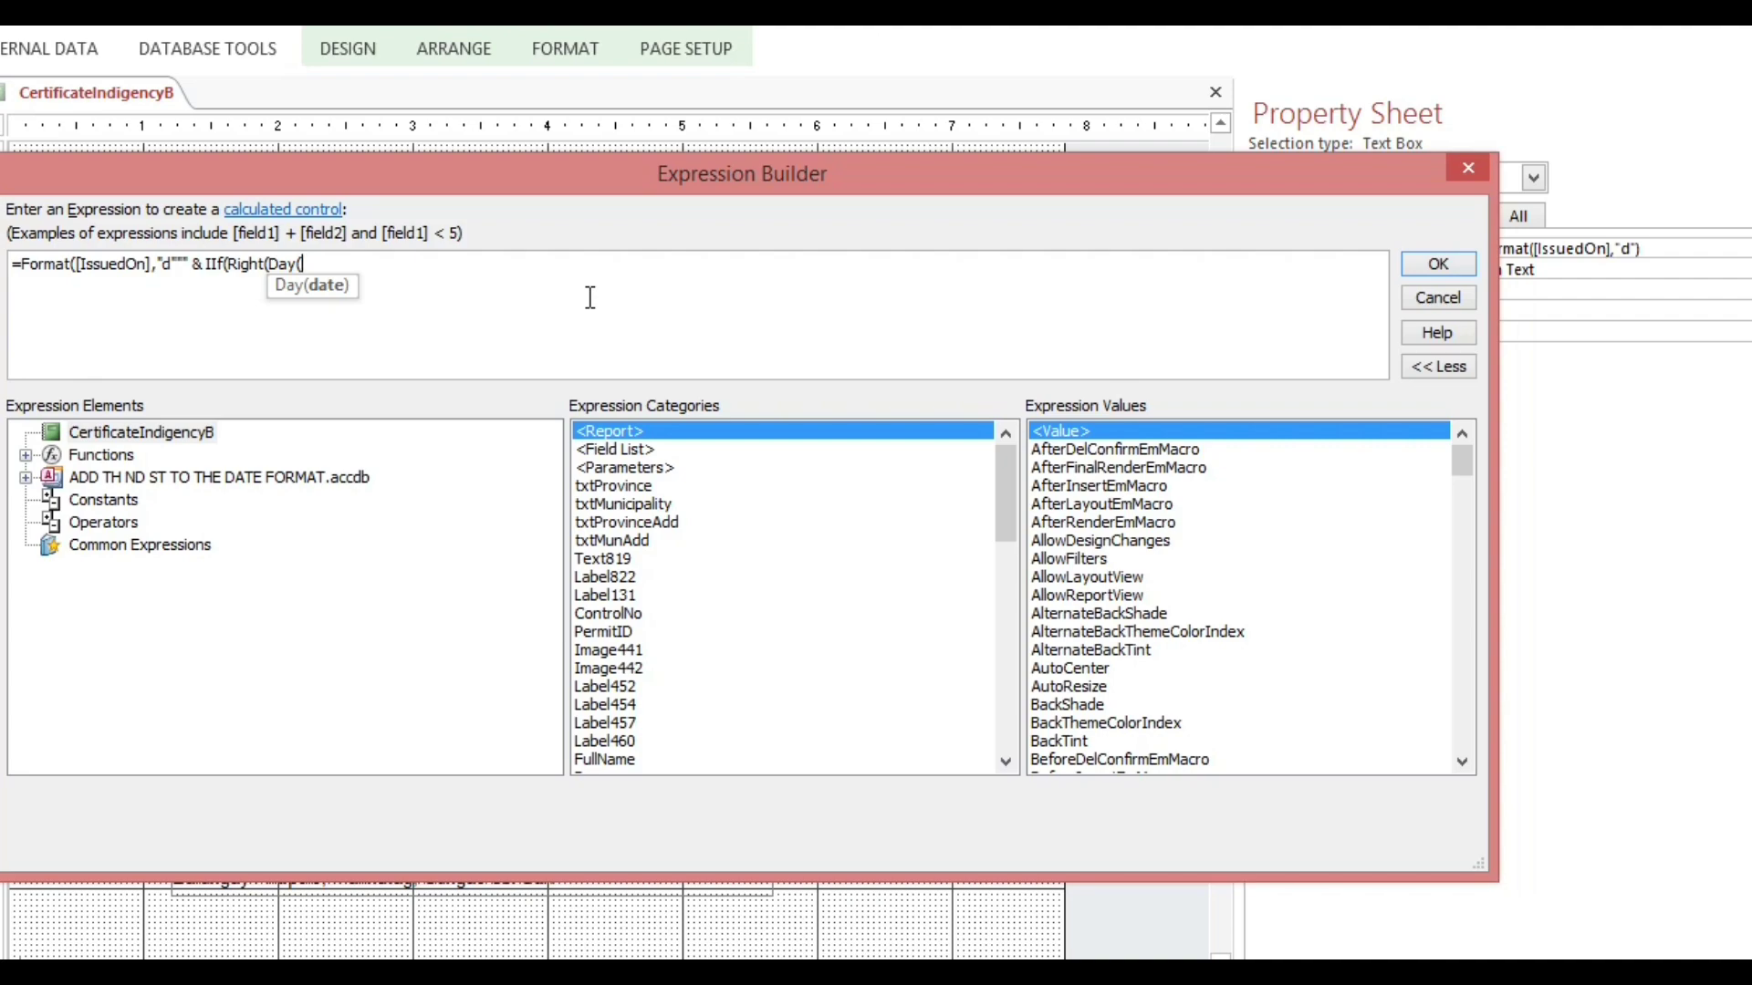
pyautogui.write('[i')
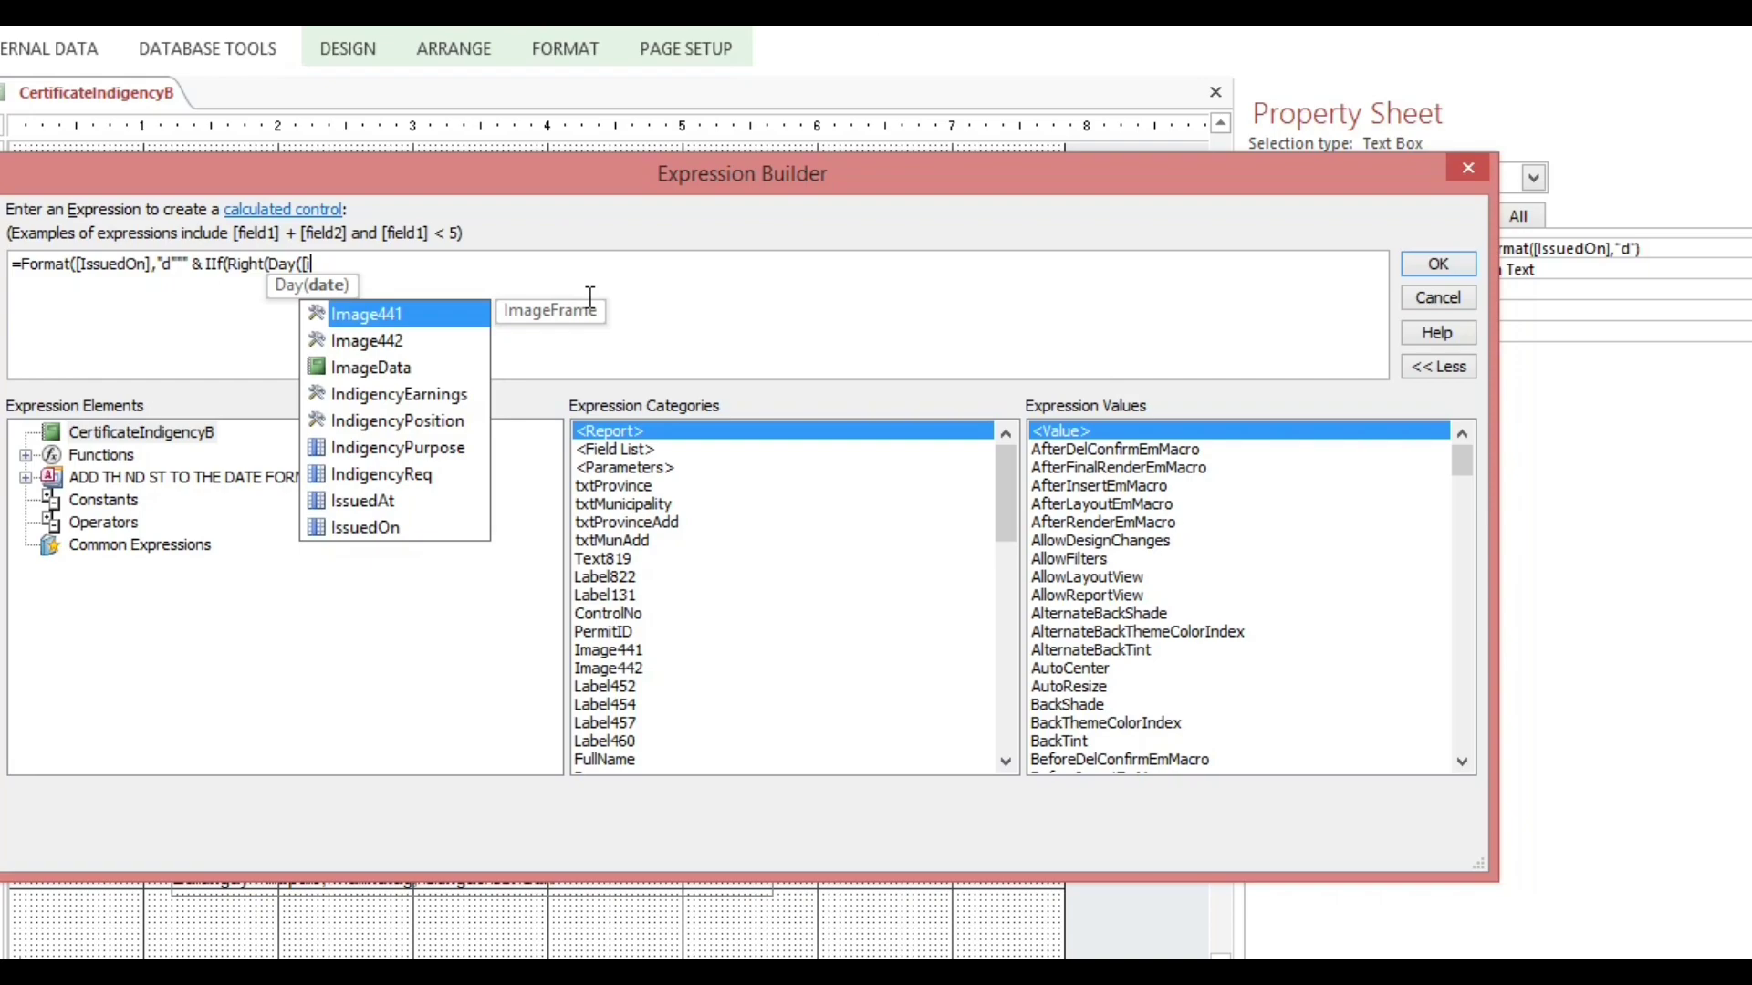
pyautogui.write('s')
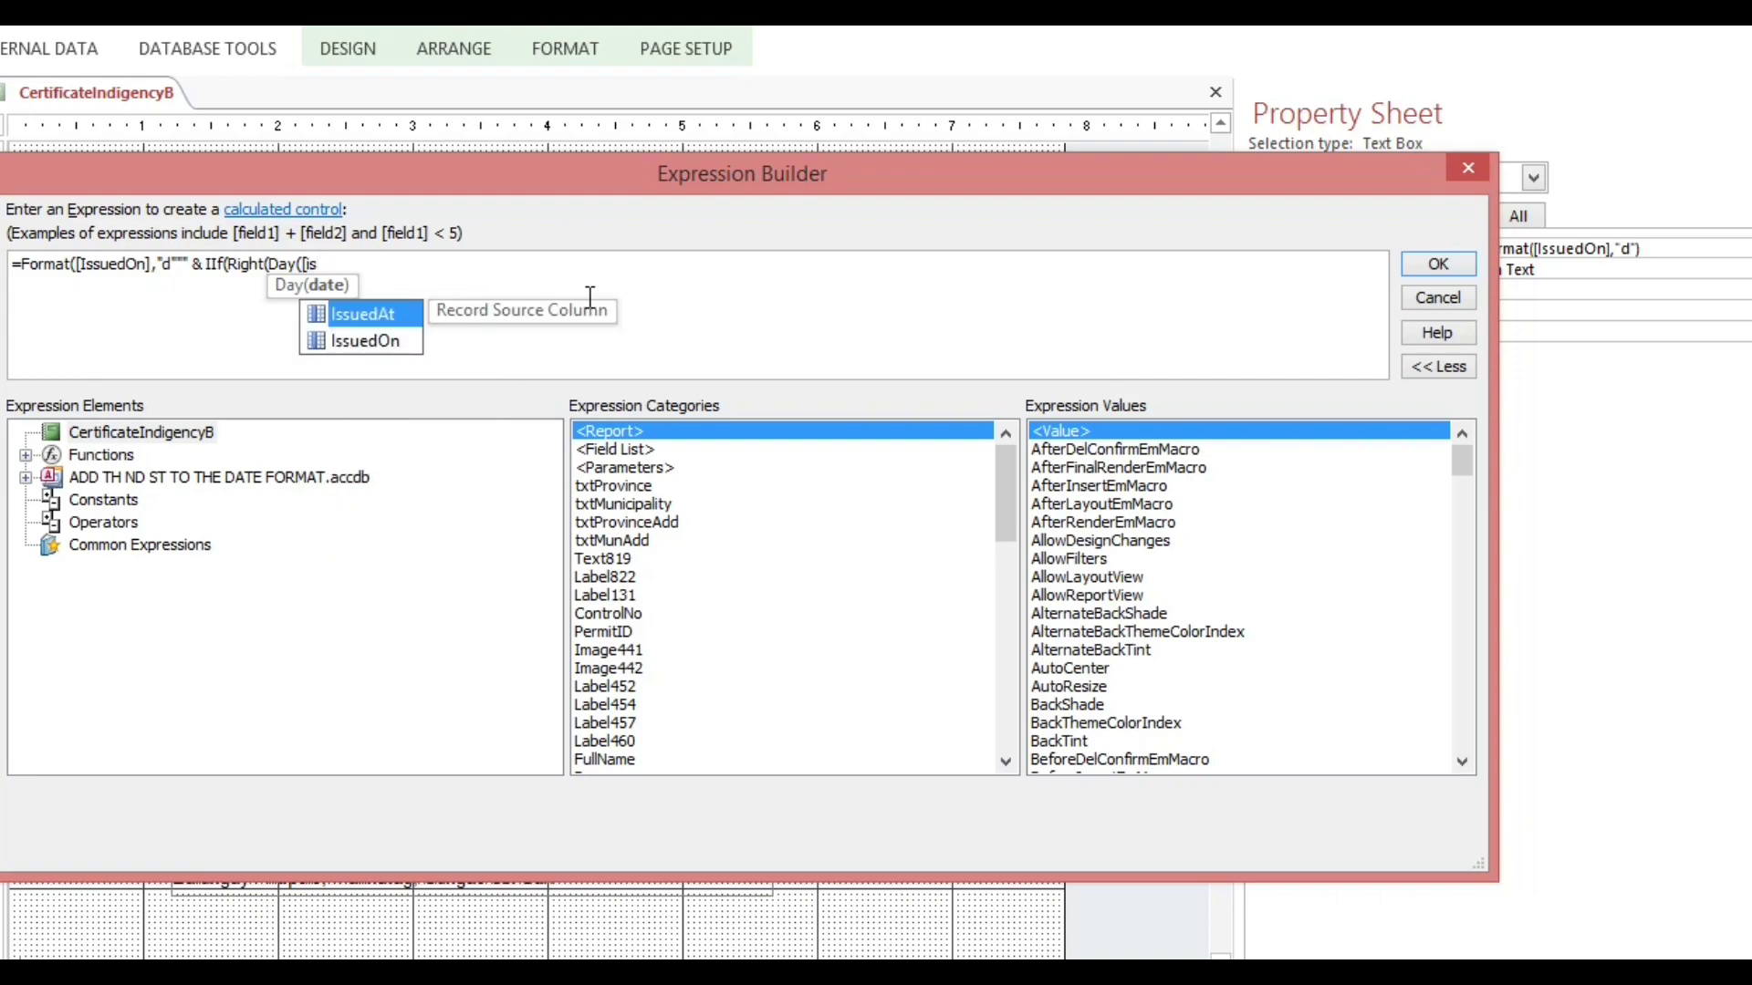
pyautogui.press('Down')
pyautogui.press('Tab')
pyautogui.moveTo(534, 187); pyautogui.dragTo(925, 395)
pyautogui.moveTo(623, 385); pyautogui.dragTo(160, 260)
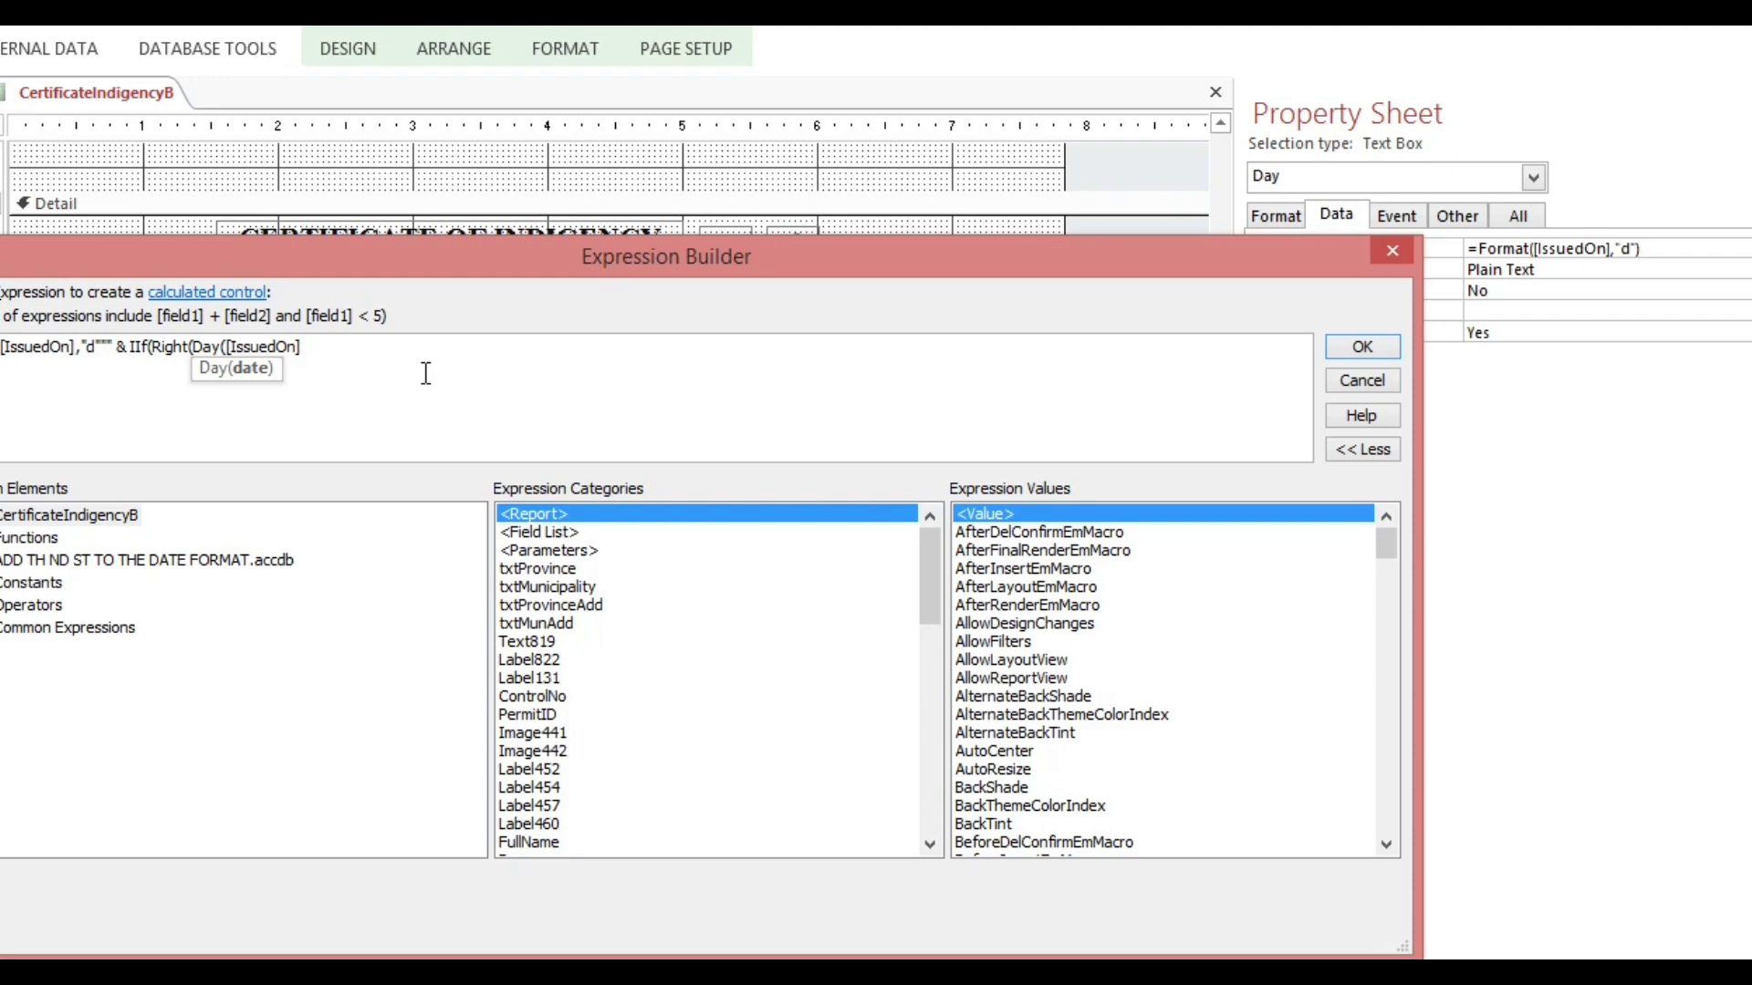
pyautogui.write(')')
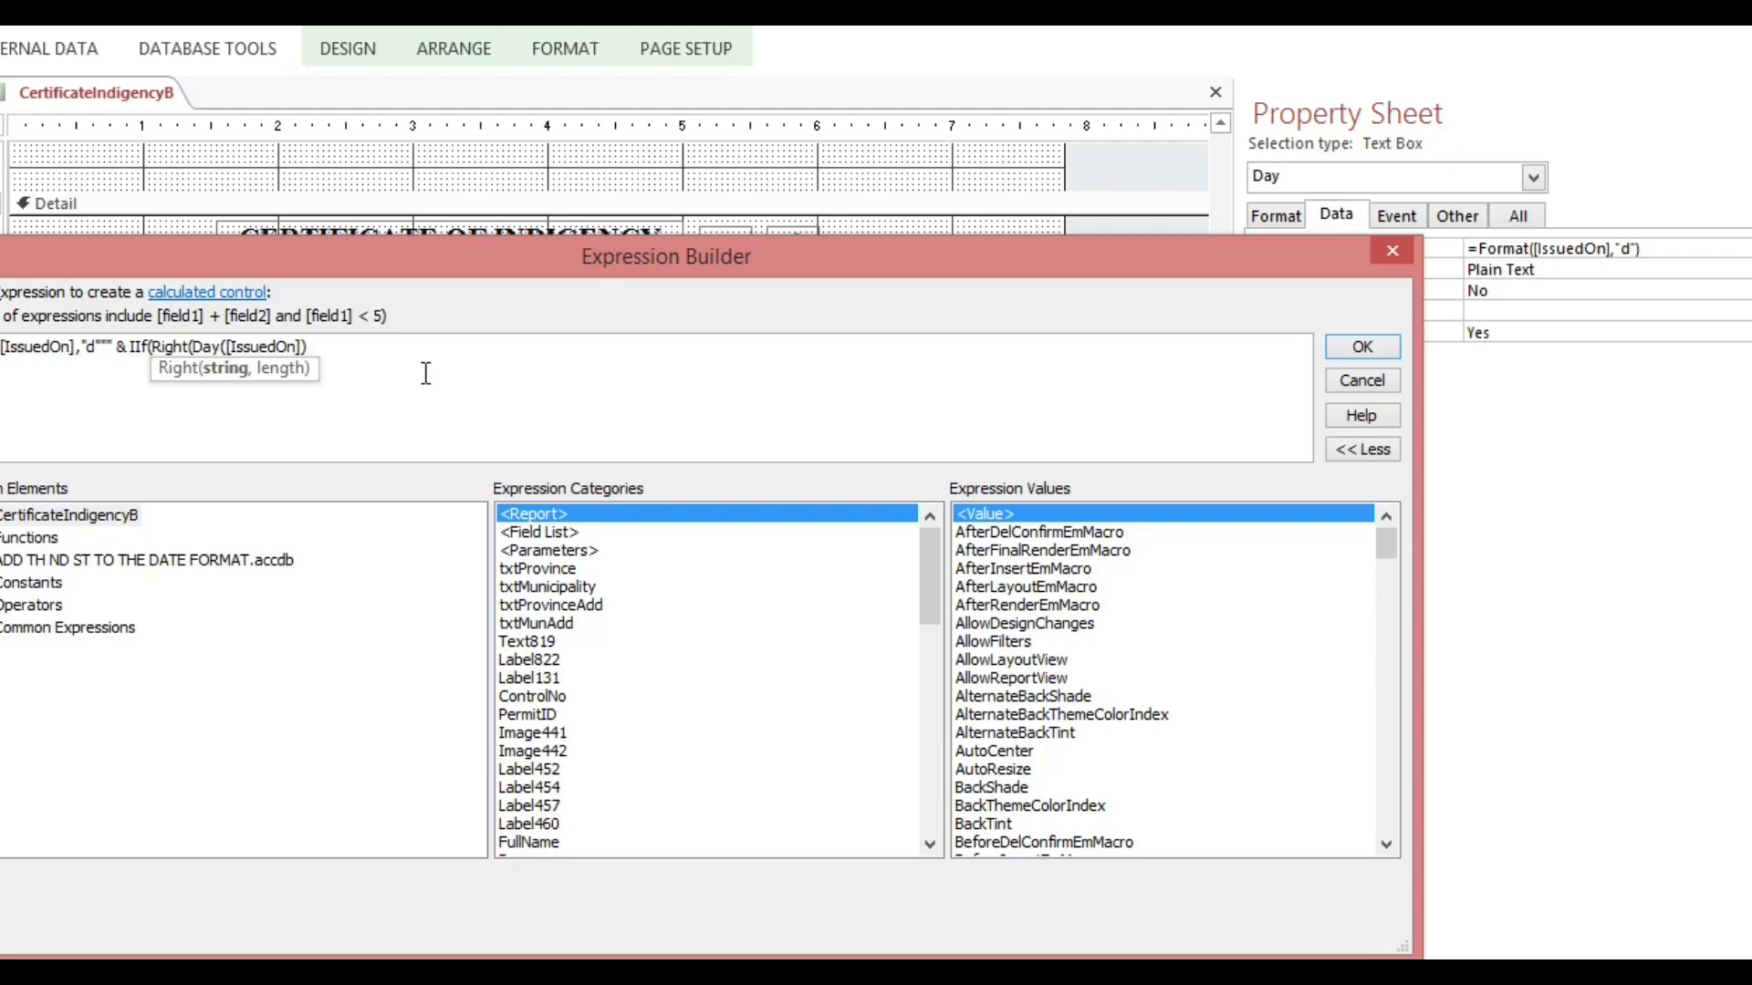
# - Finish the teens test ,2)\10=1,"th" and start the Nz(Choose( suffix lookup
pyautogui.click(417, 347)
pyautogui.write(',2)')
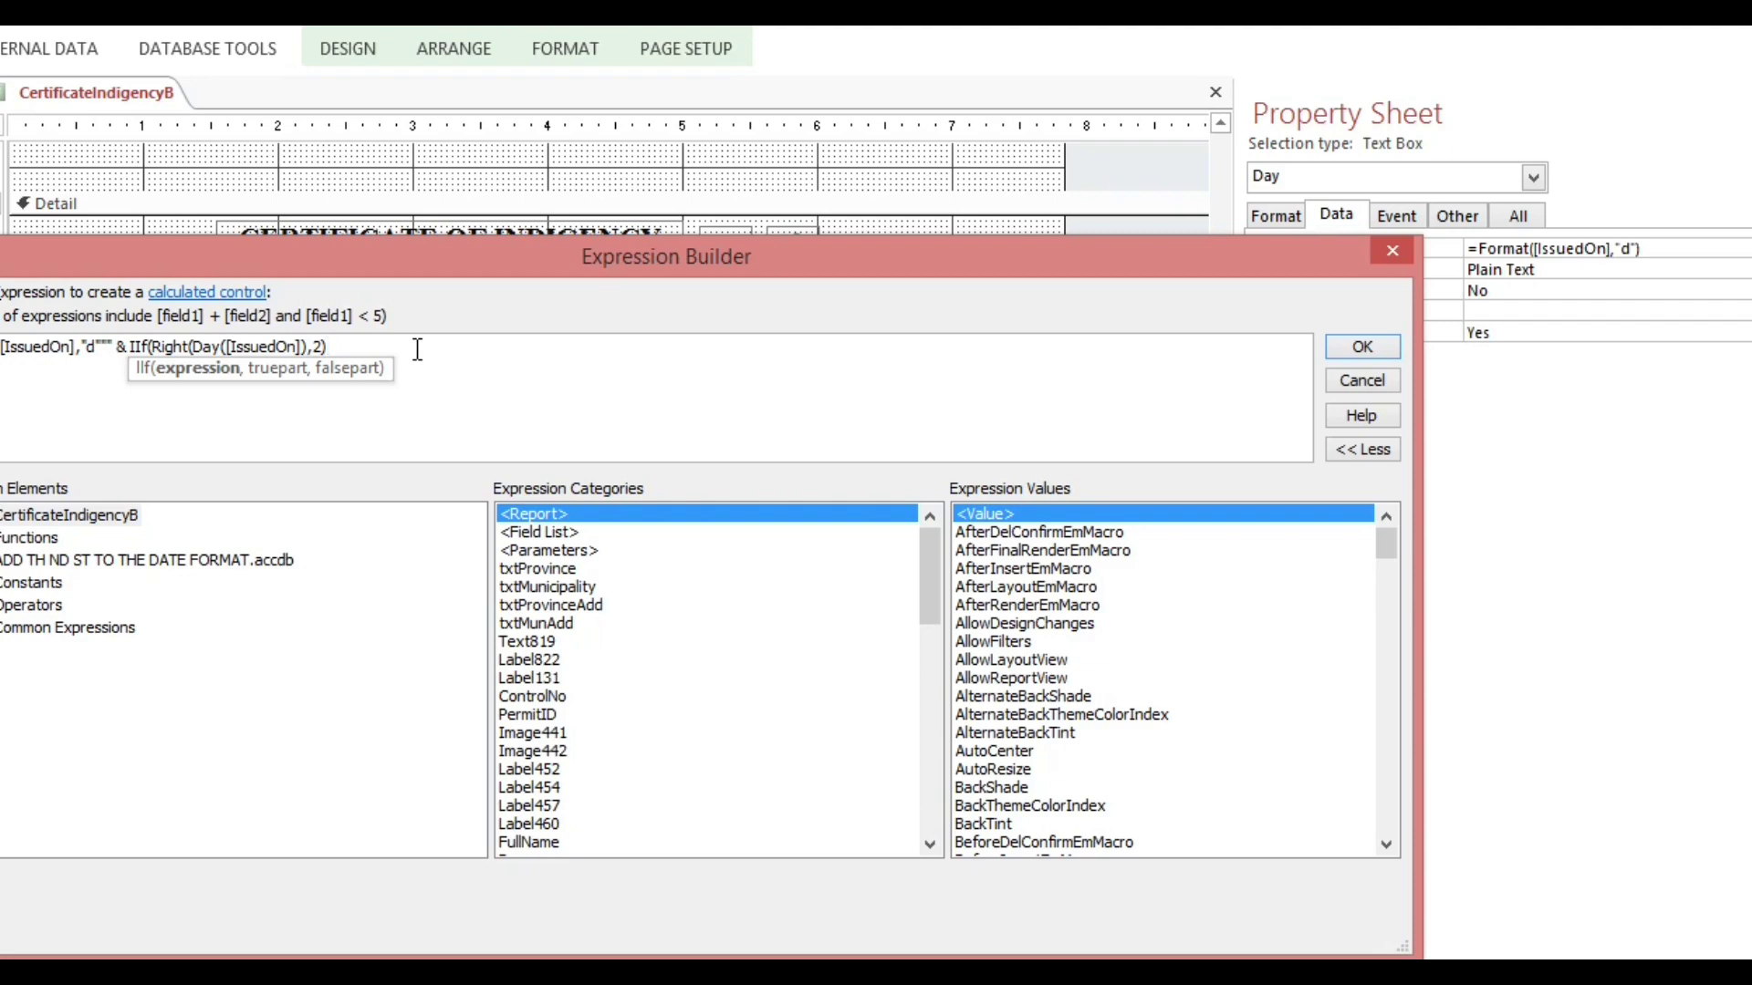
pyautogui.write('\\10=1,"th')
pyautogui.write('",')
pyautogui.write('Nz')
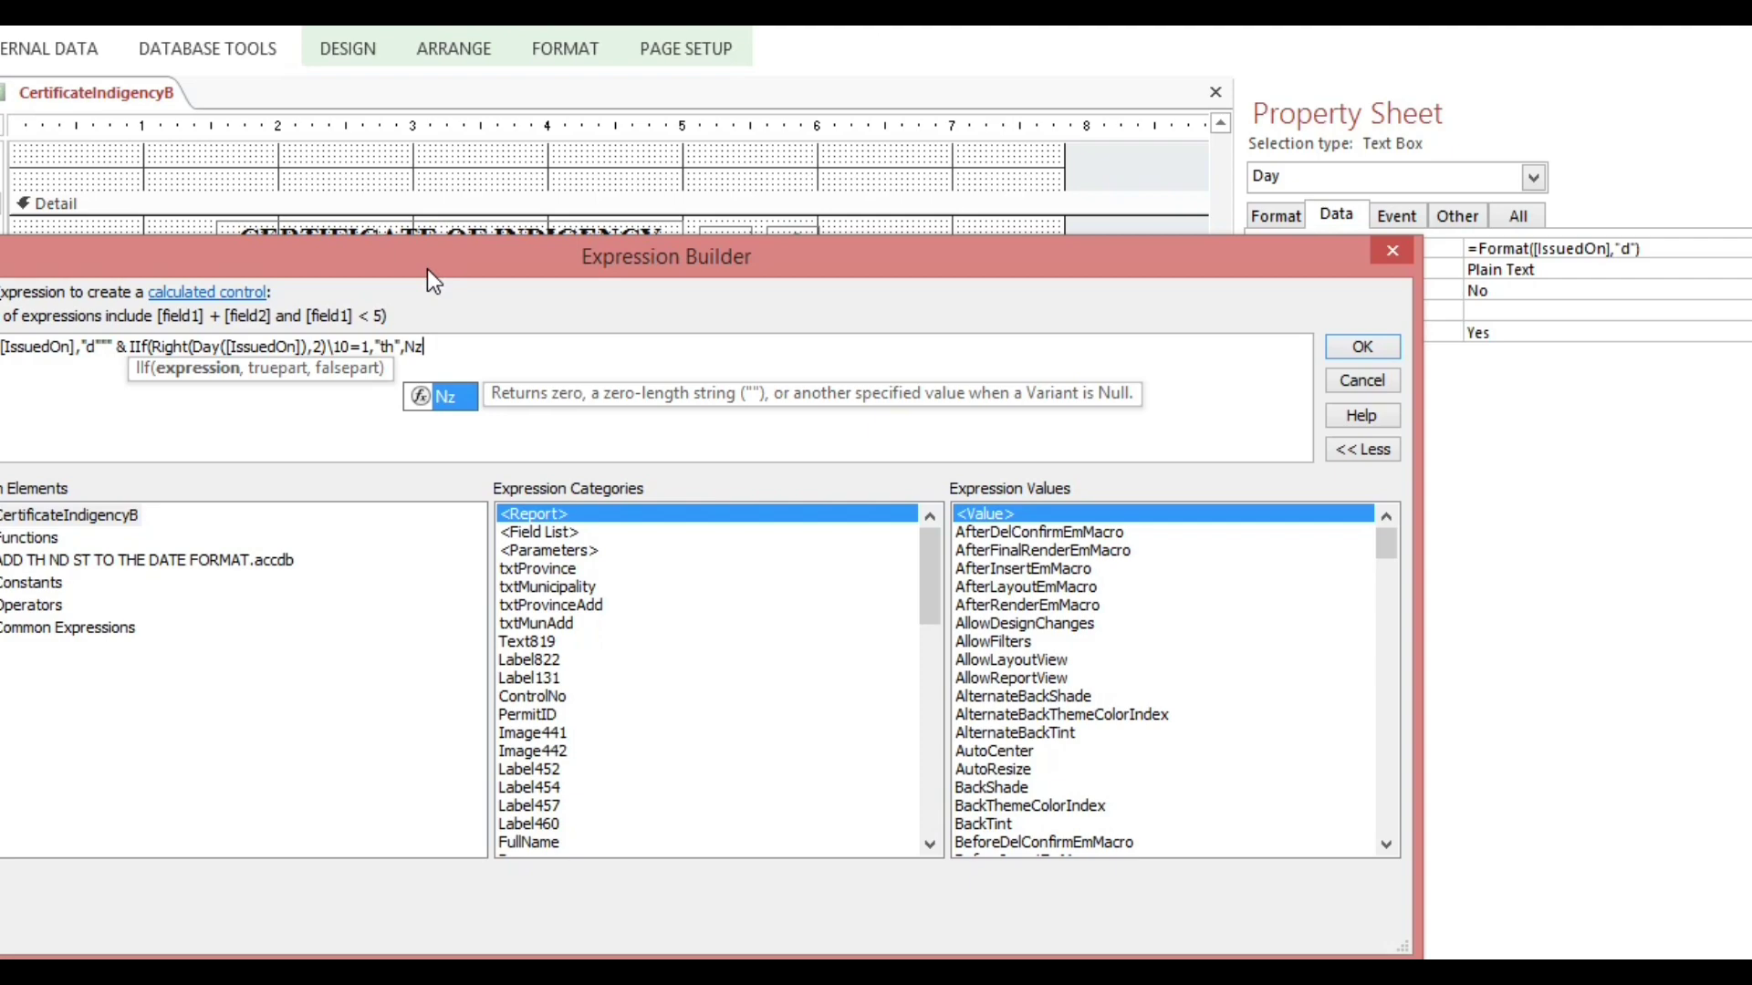
pyautogui.write('(')
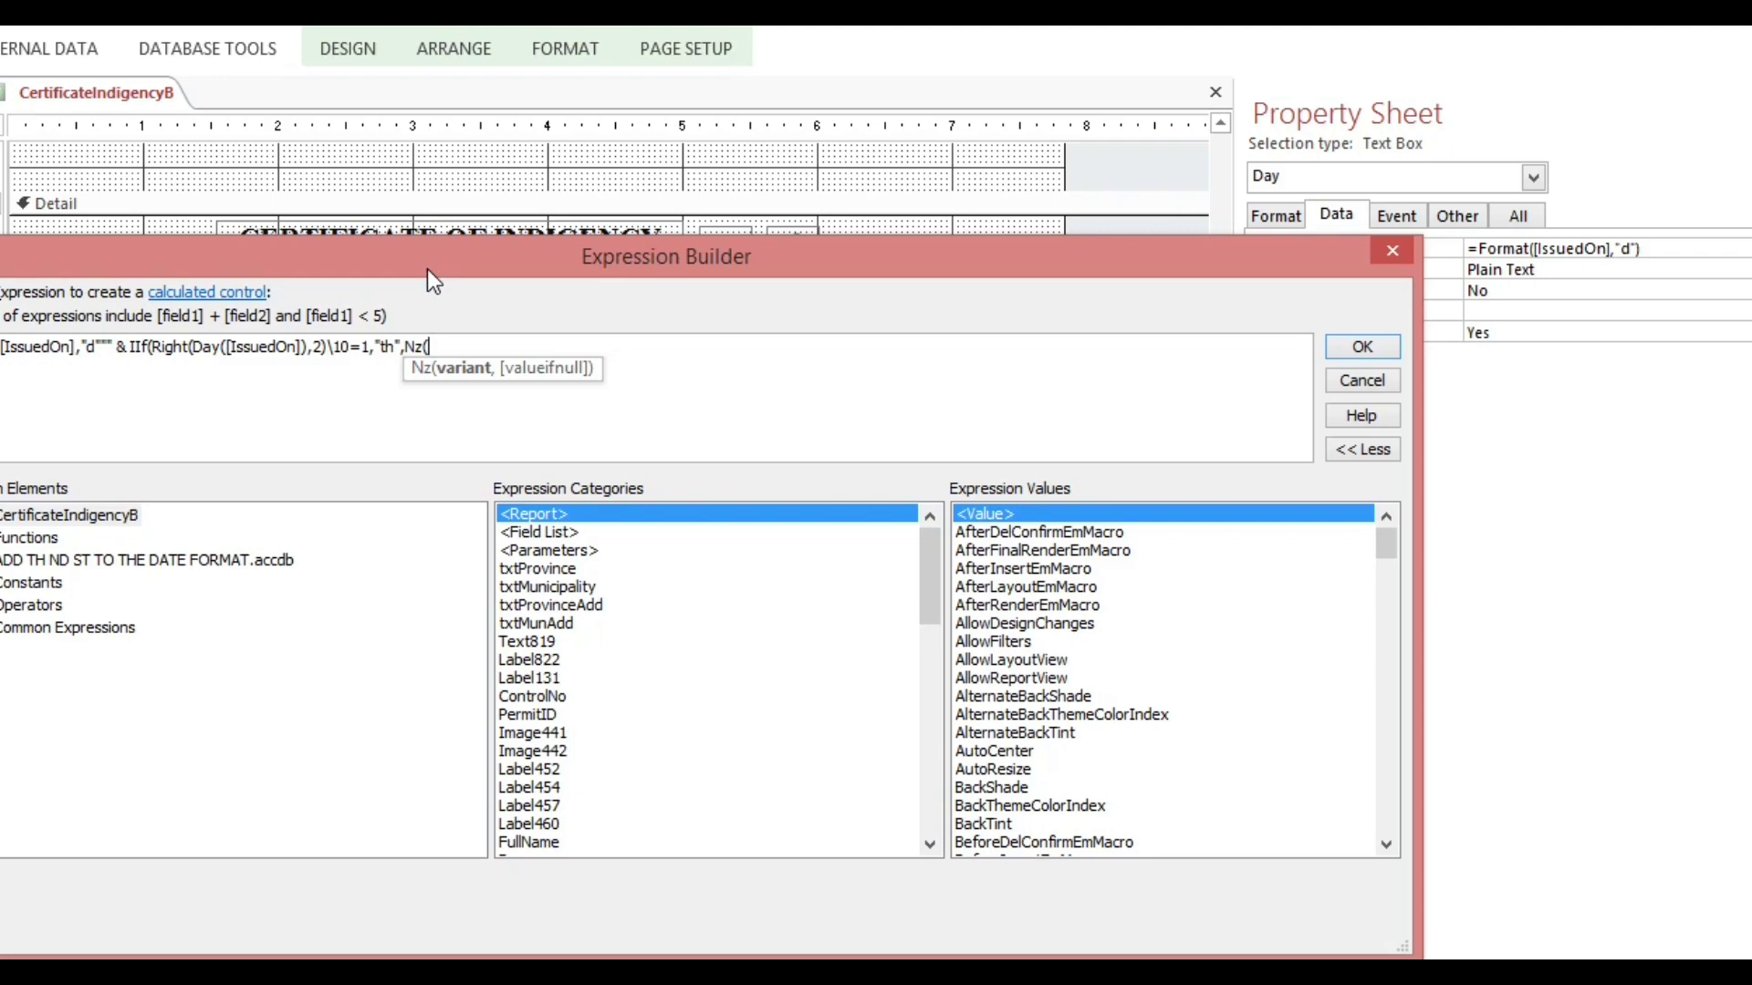
pyautogui.write('ch')
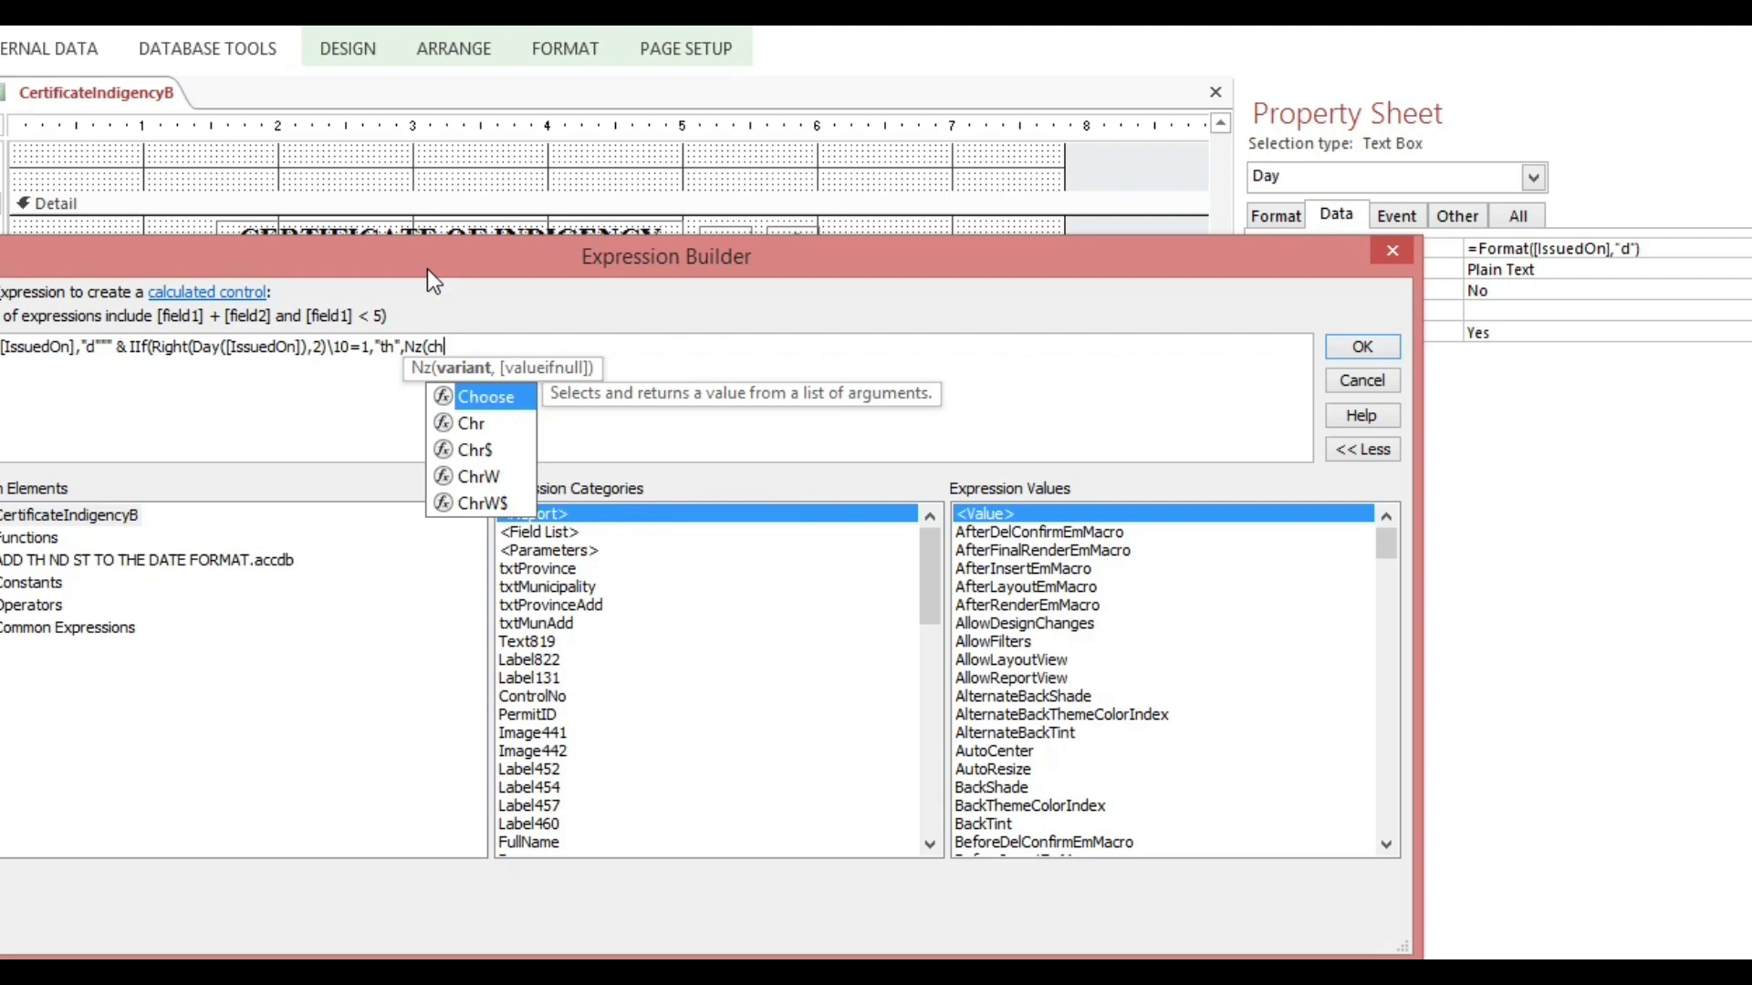
pyautogui.write('(')
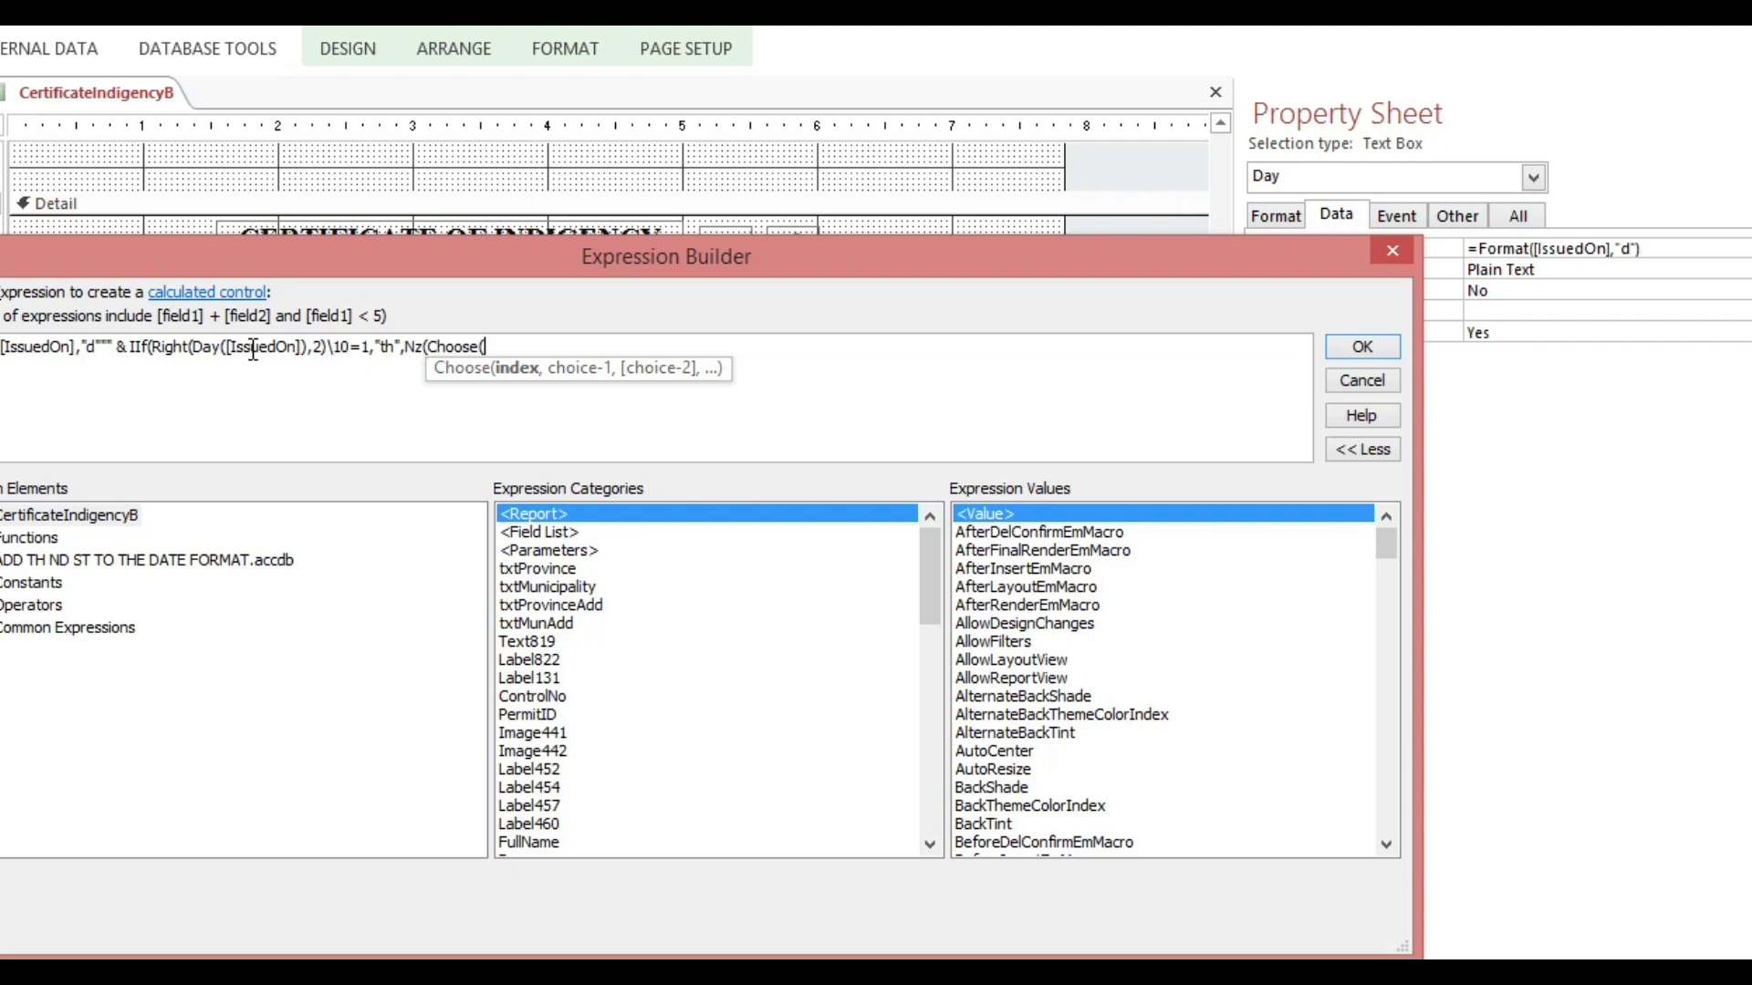
# - Index Choose with Right(Day([IssuedOn]),1) and begin the "st","nd" suffix list
pyautogui.write('ri')
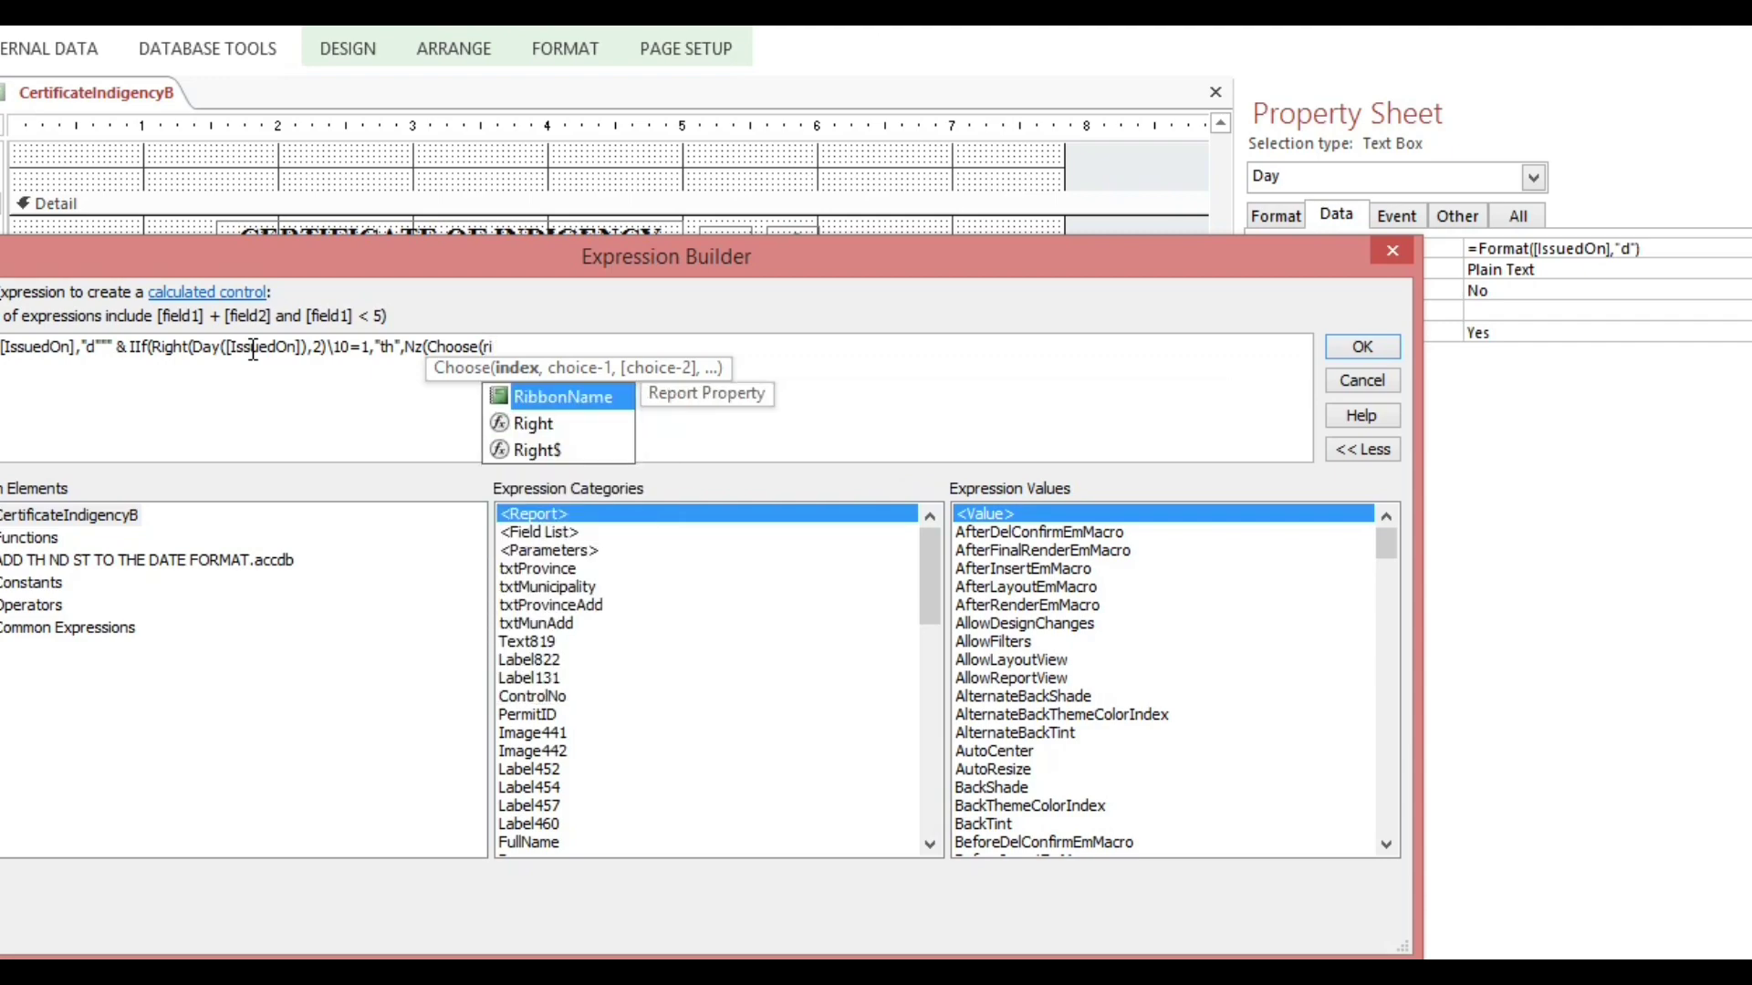
pyautogui.press('Down')
pyautogui.write('(')
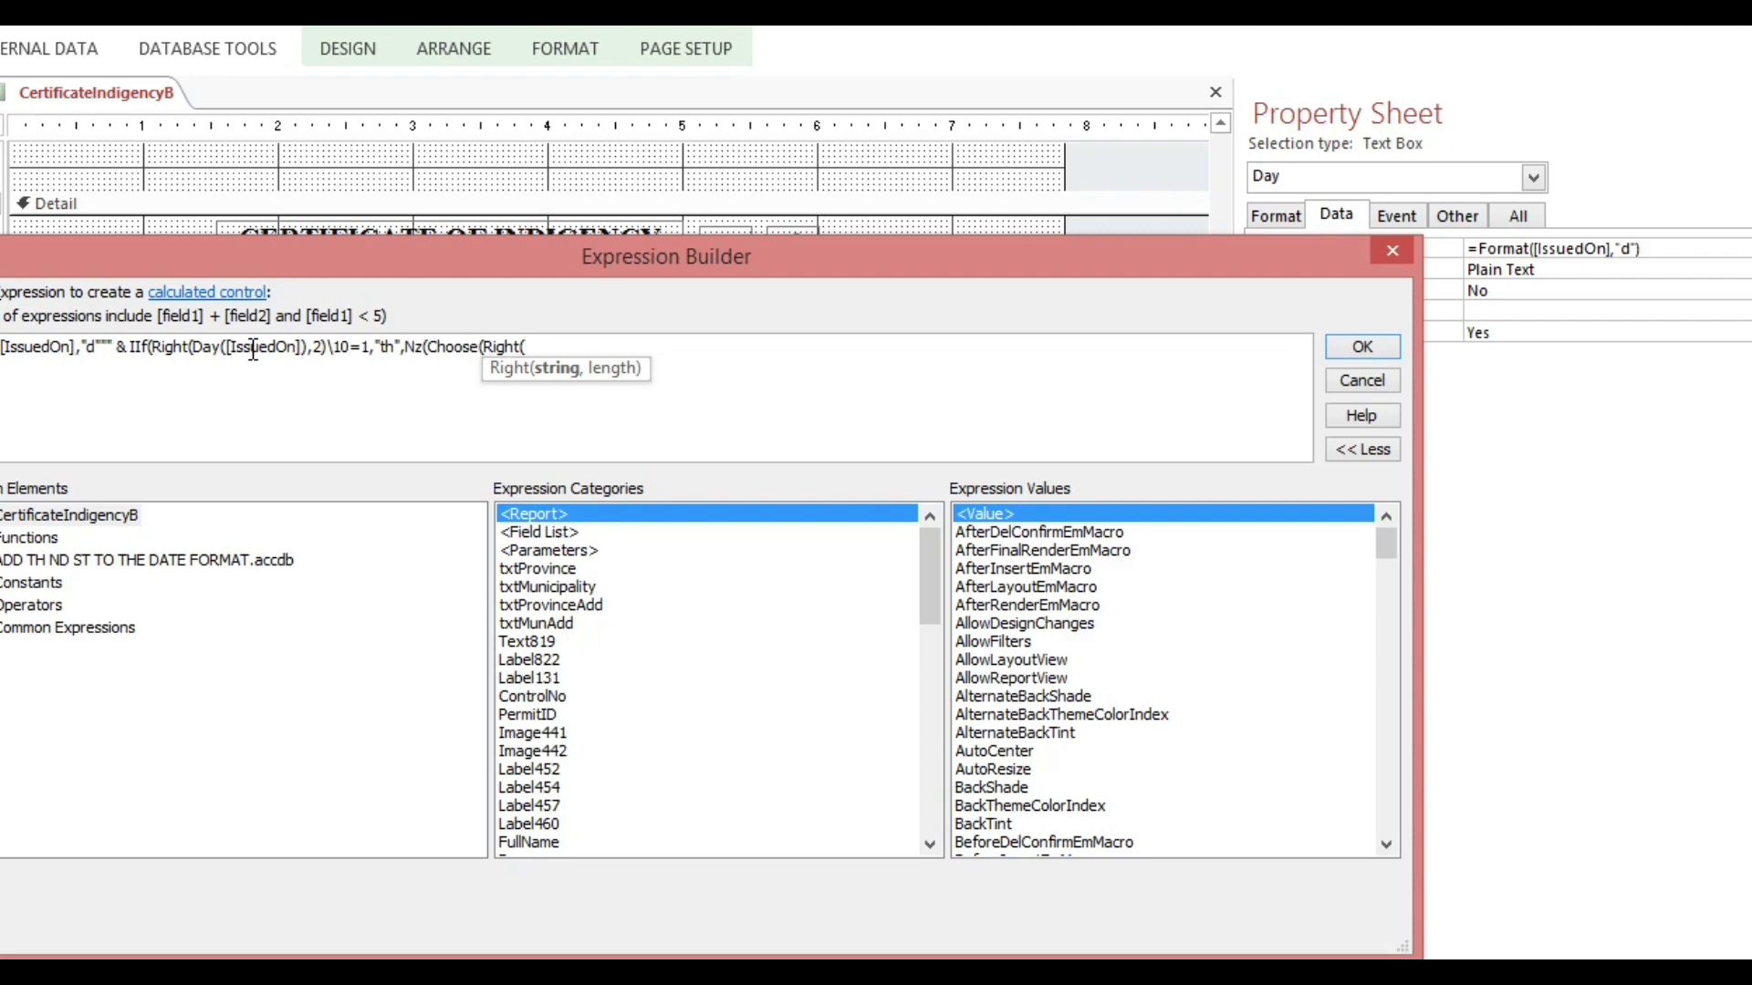
pyautogui.write('day')
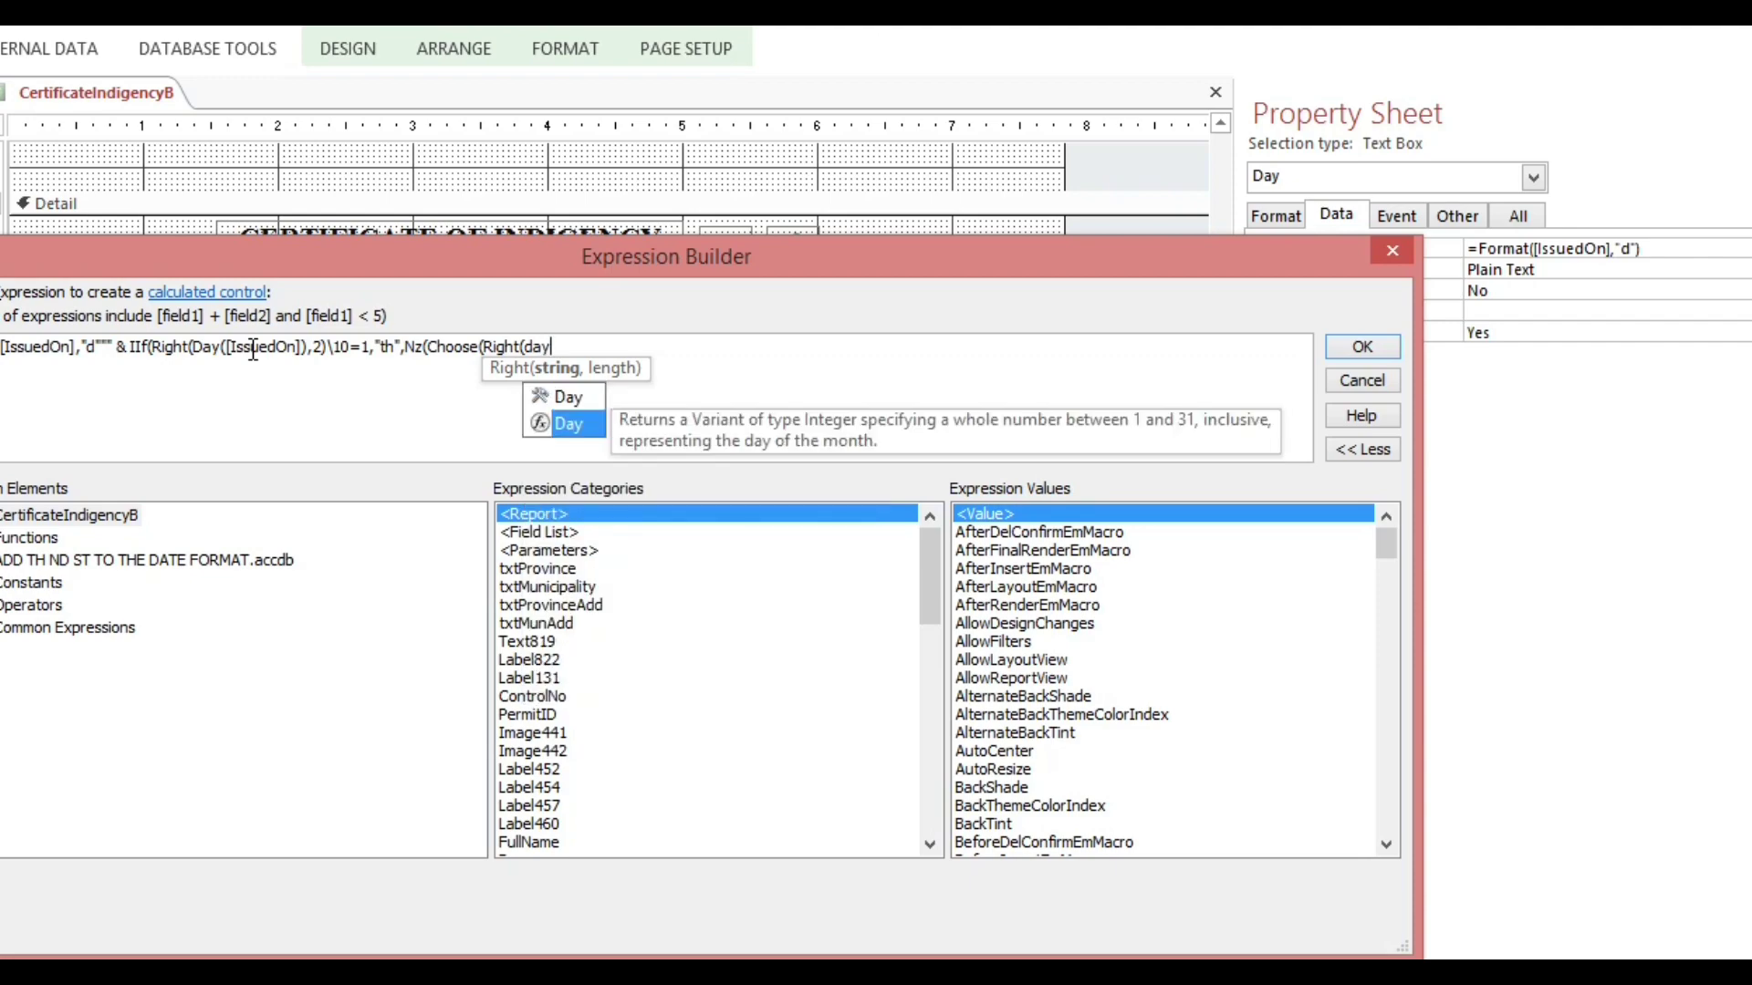
pyautogui.write('(')
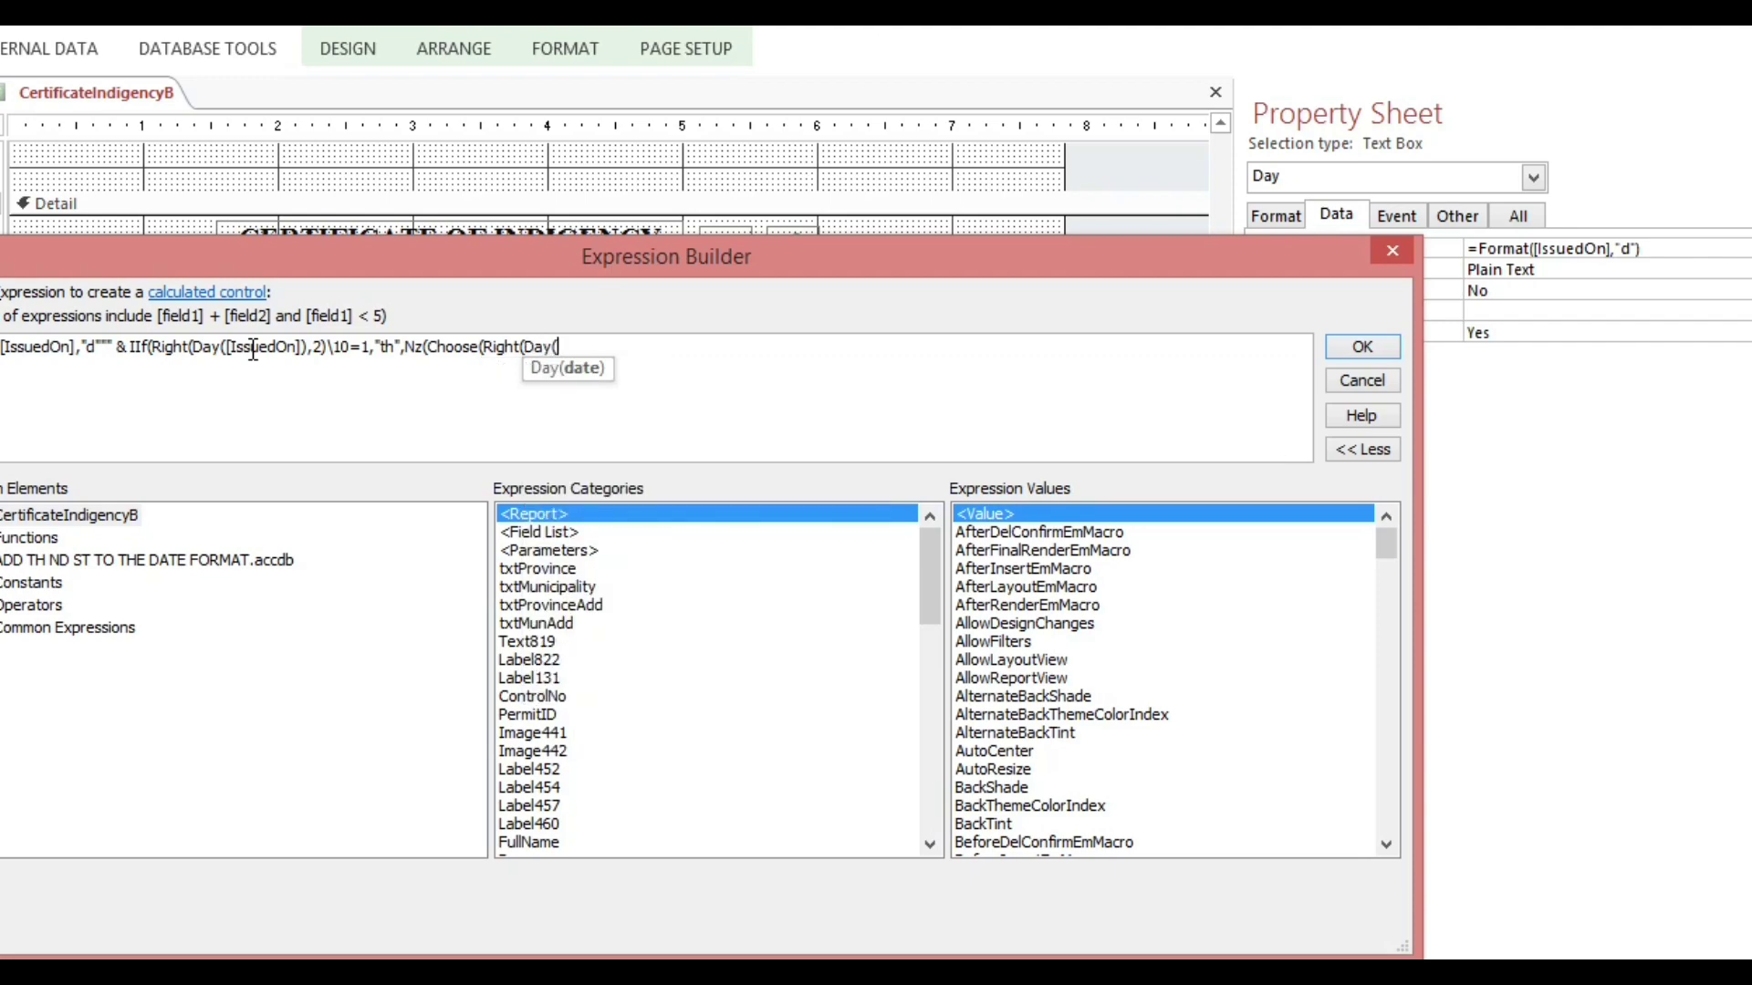
pyautogui.write('[isu')
pyautogui.press('BackSpace')
pyautogui.press('Down')
pyautogui.press('Tab')
pyautogui.write(')')
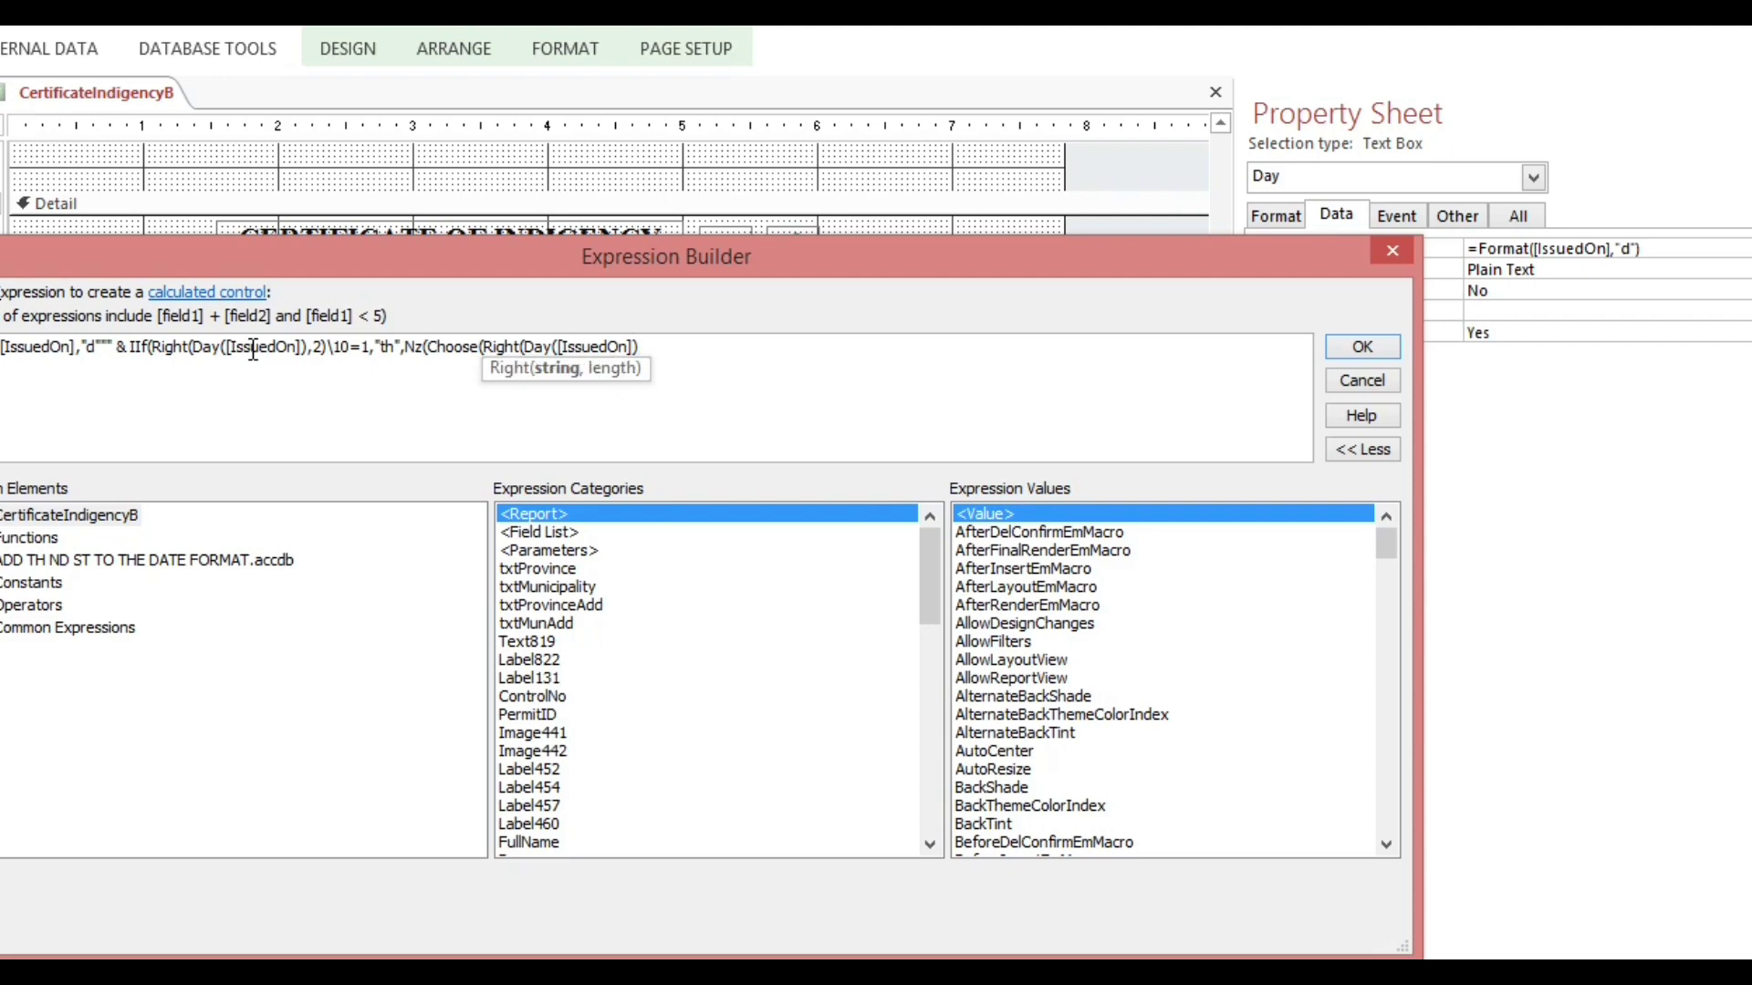
pyautogui.write(',1')
pyautogui.write(')')
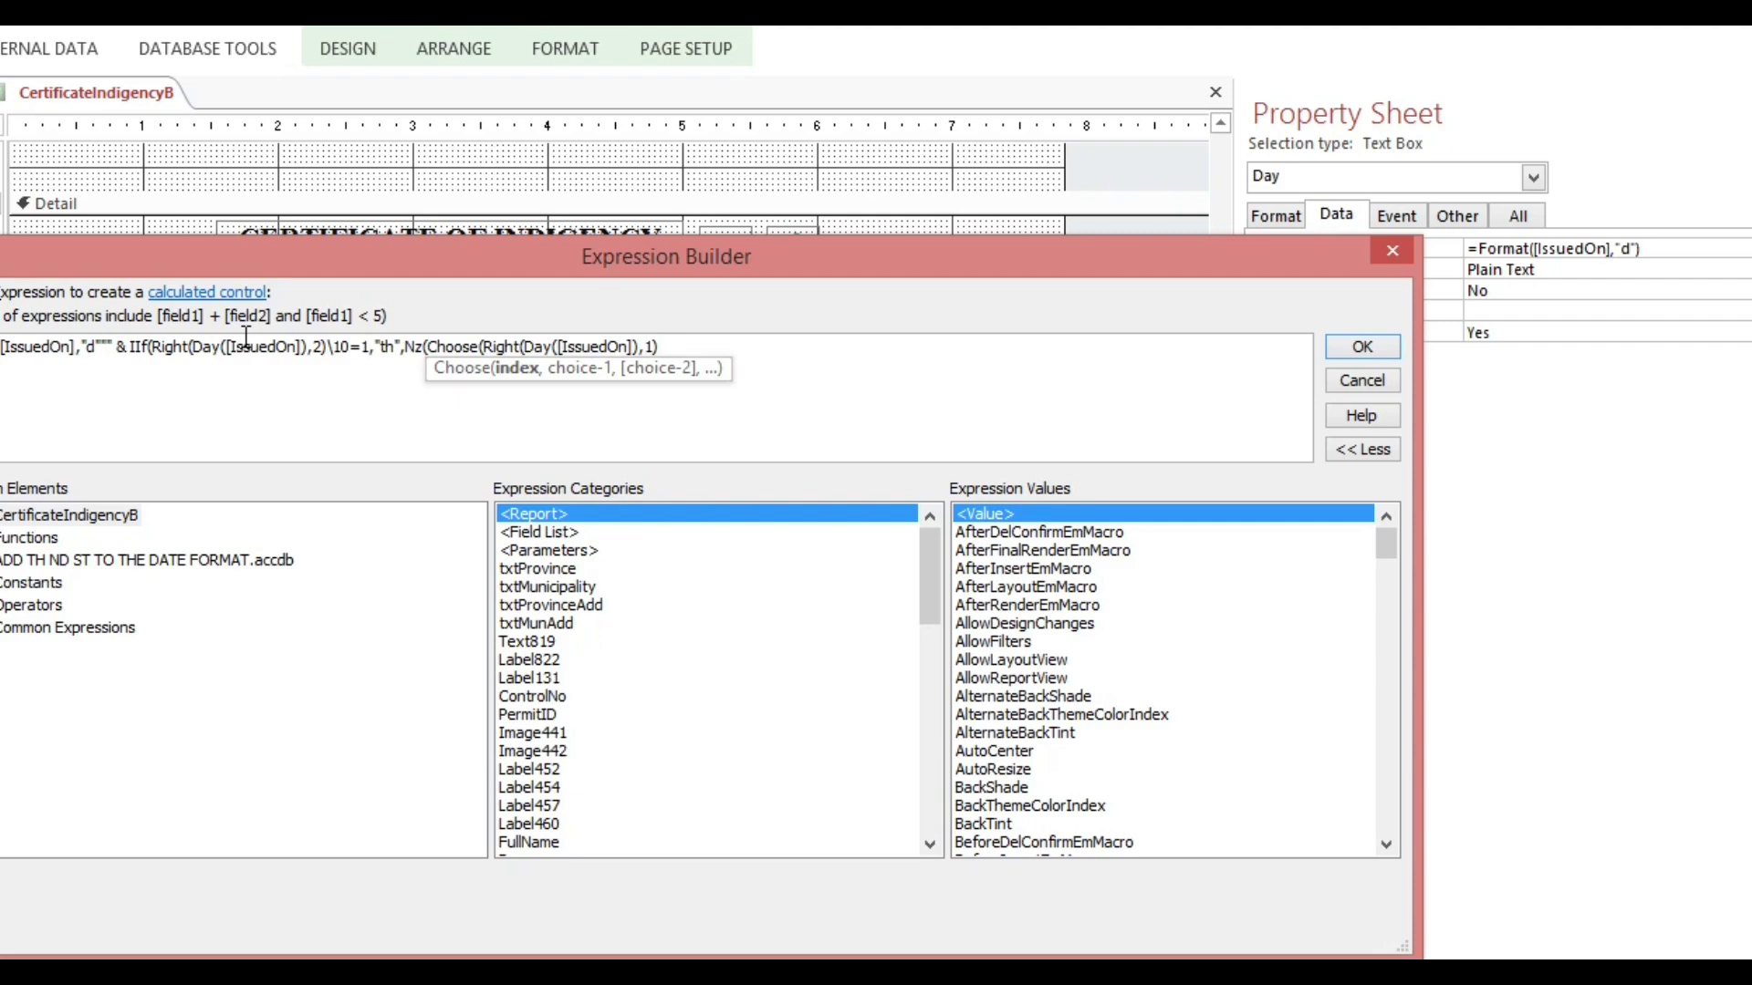
pyautogui.write(',')
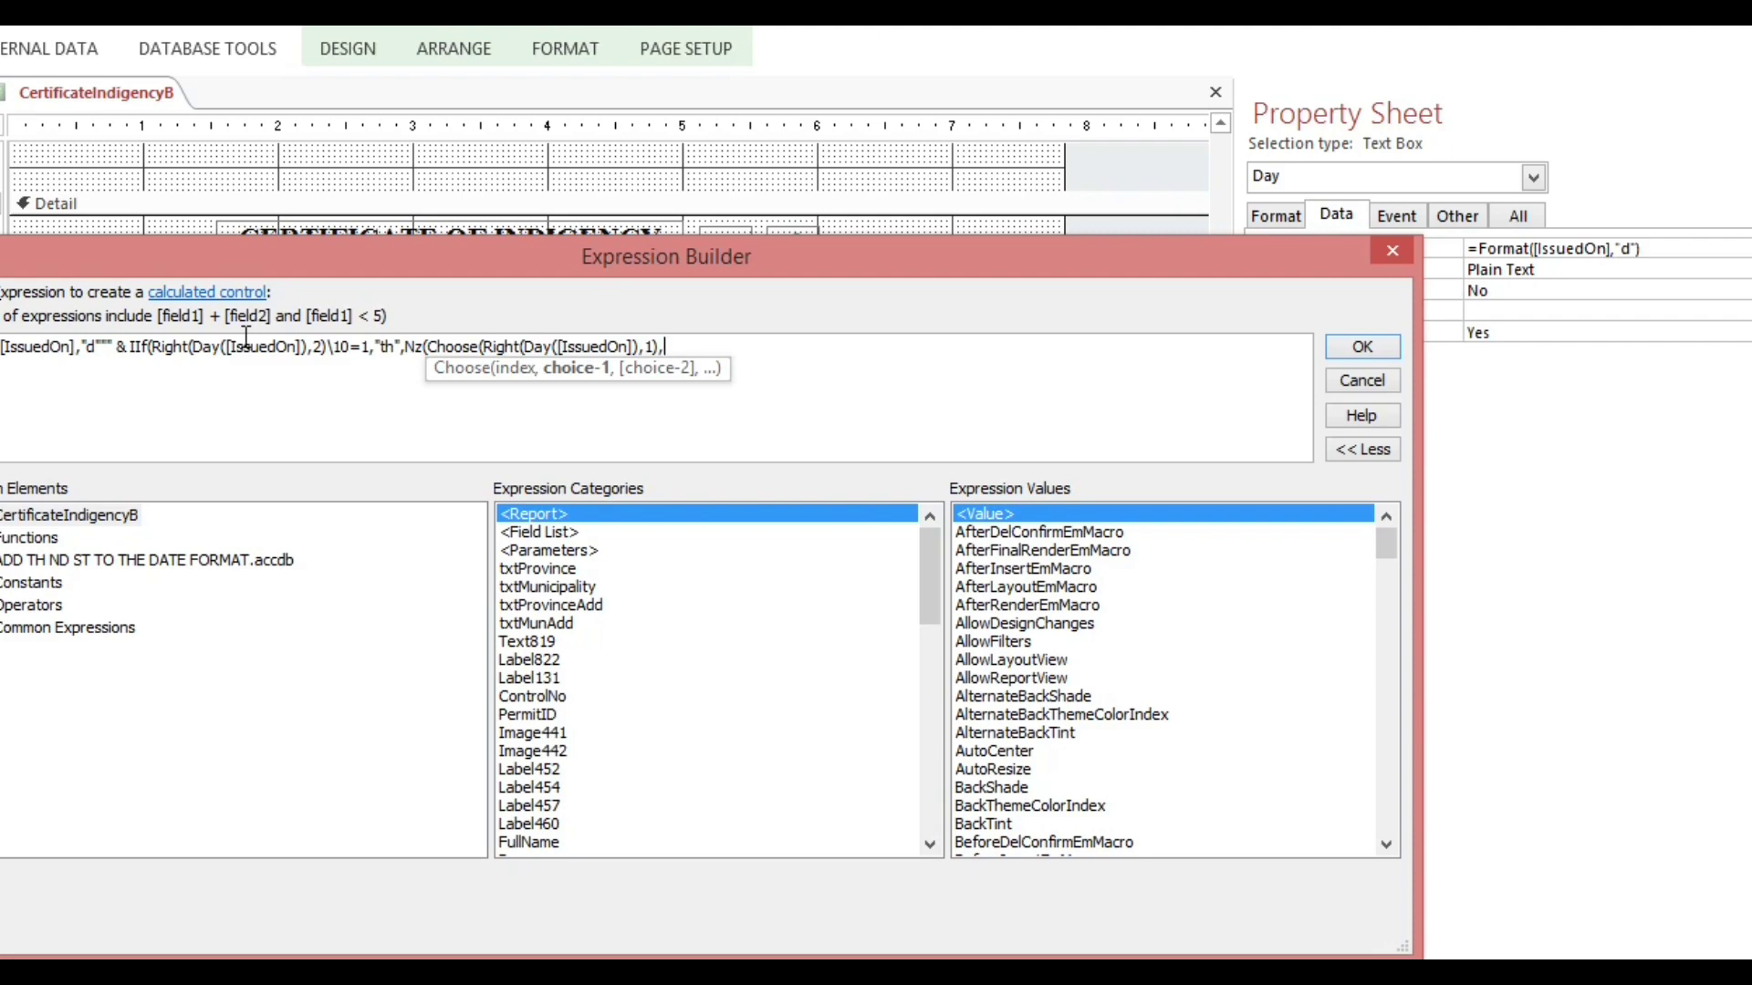
pyautogui.write('"st",')
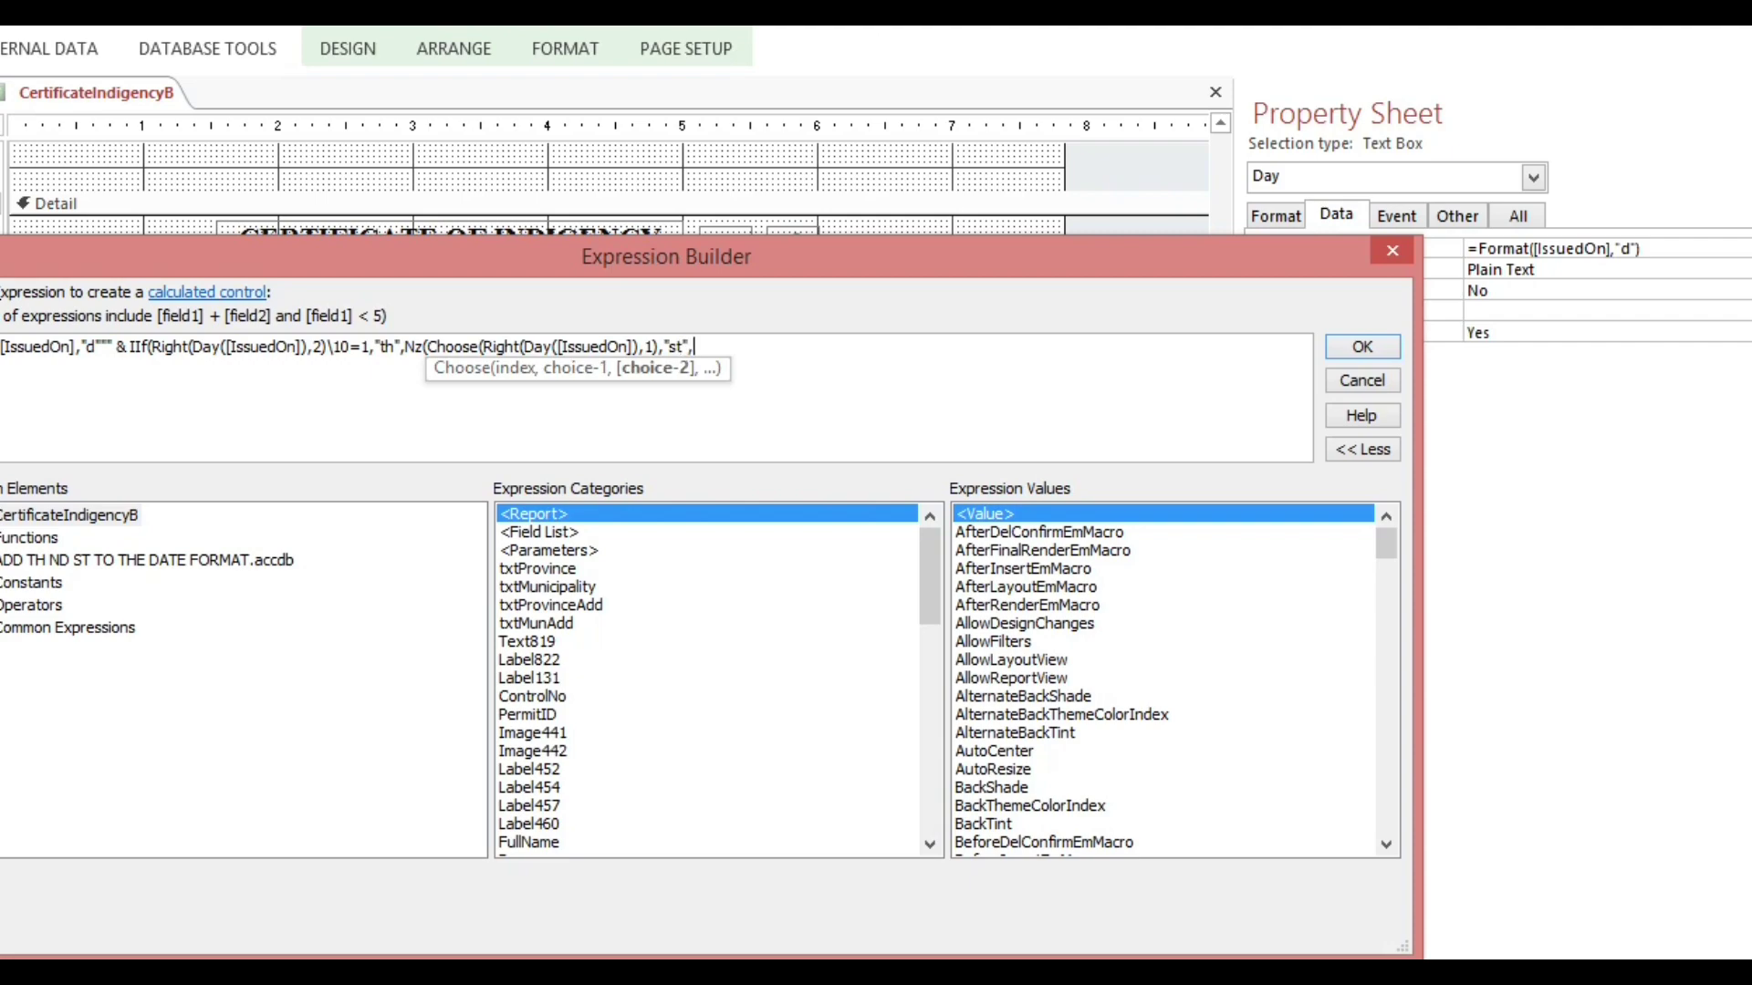
pyautogui.write('nd')
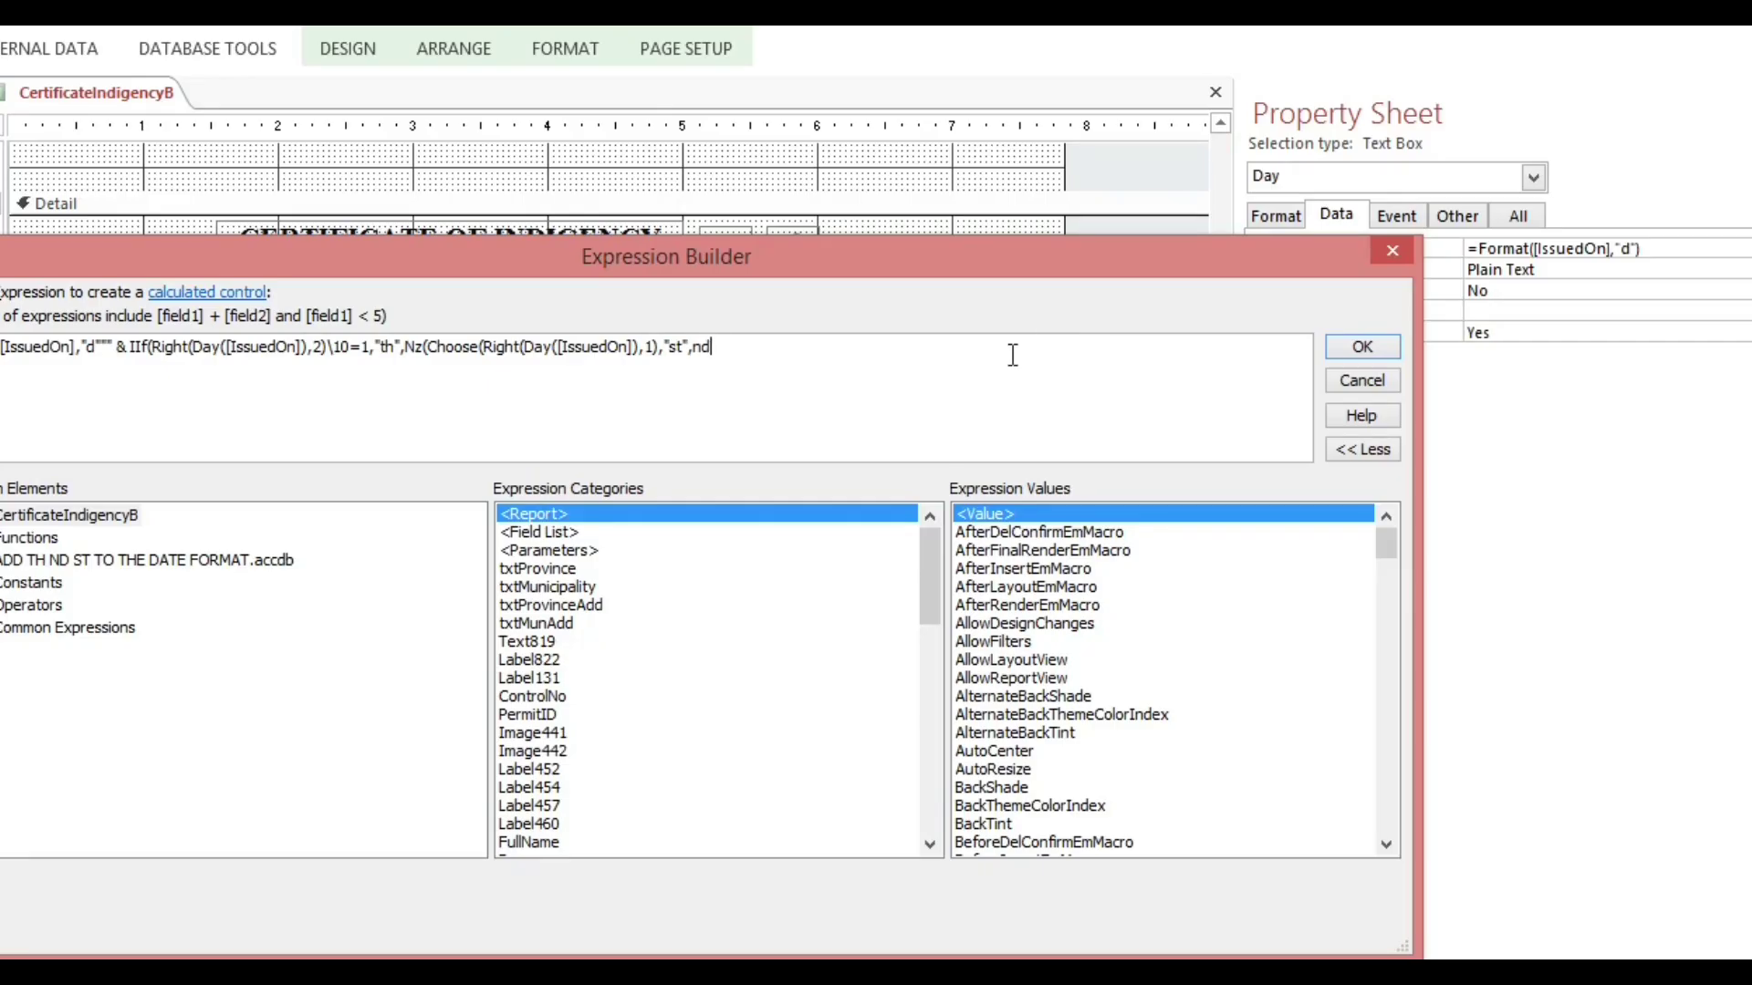
# - Correct the suffix list to "st","nd","rd", add the "th" fallback, and close all parentheses
pyautogui.press('Left')
pyautogui.press('Left')
pyautogui.write('"st')
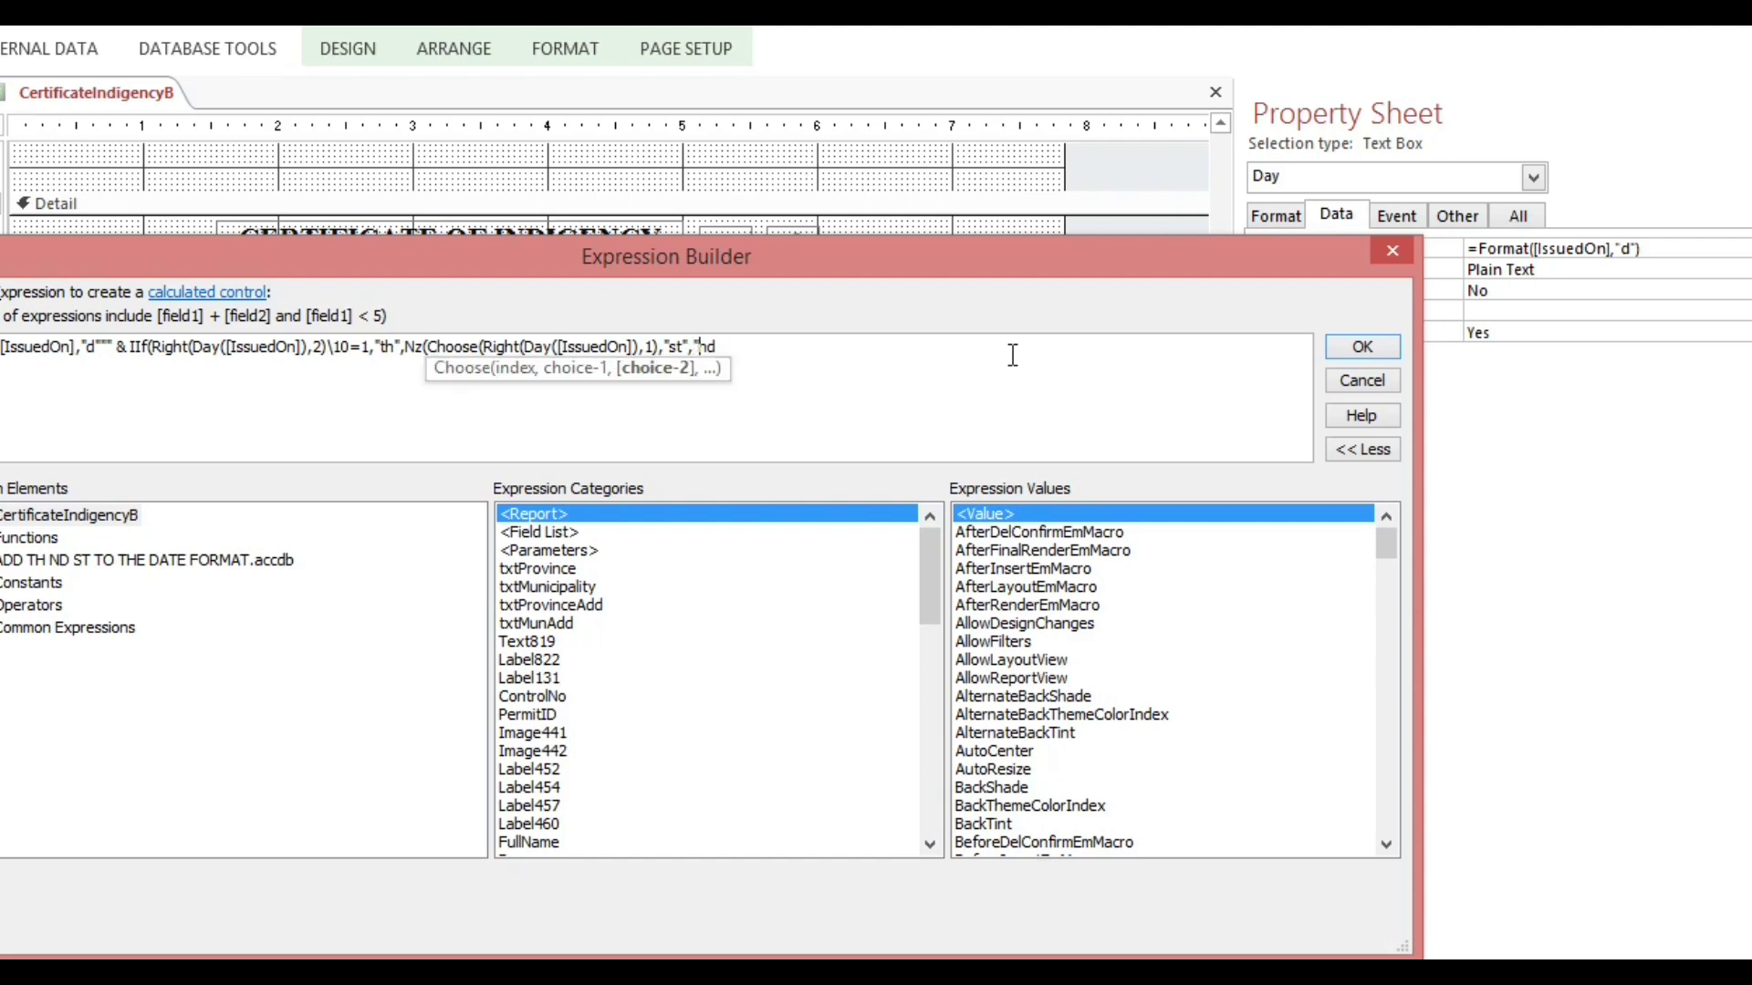
pyautogui.write('","')
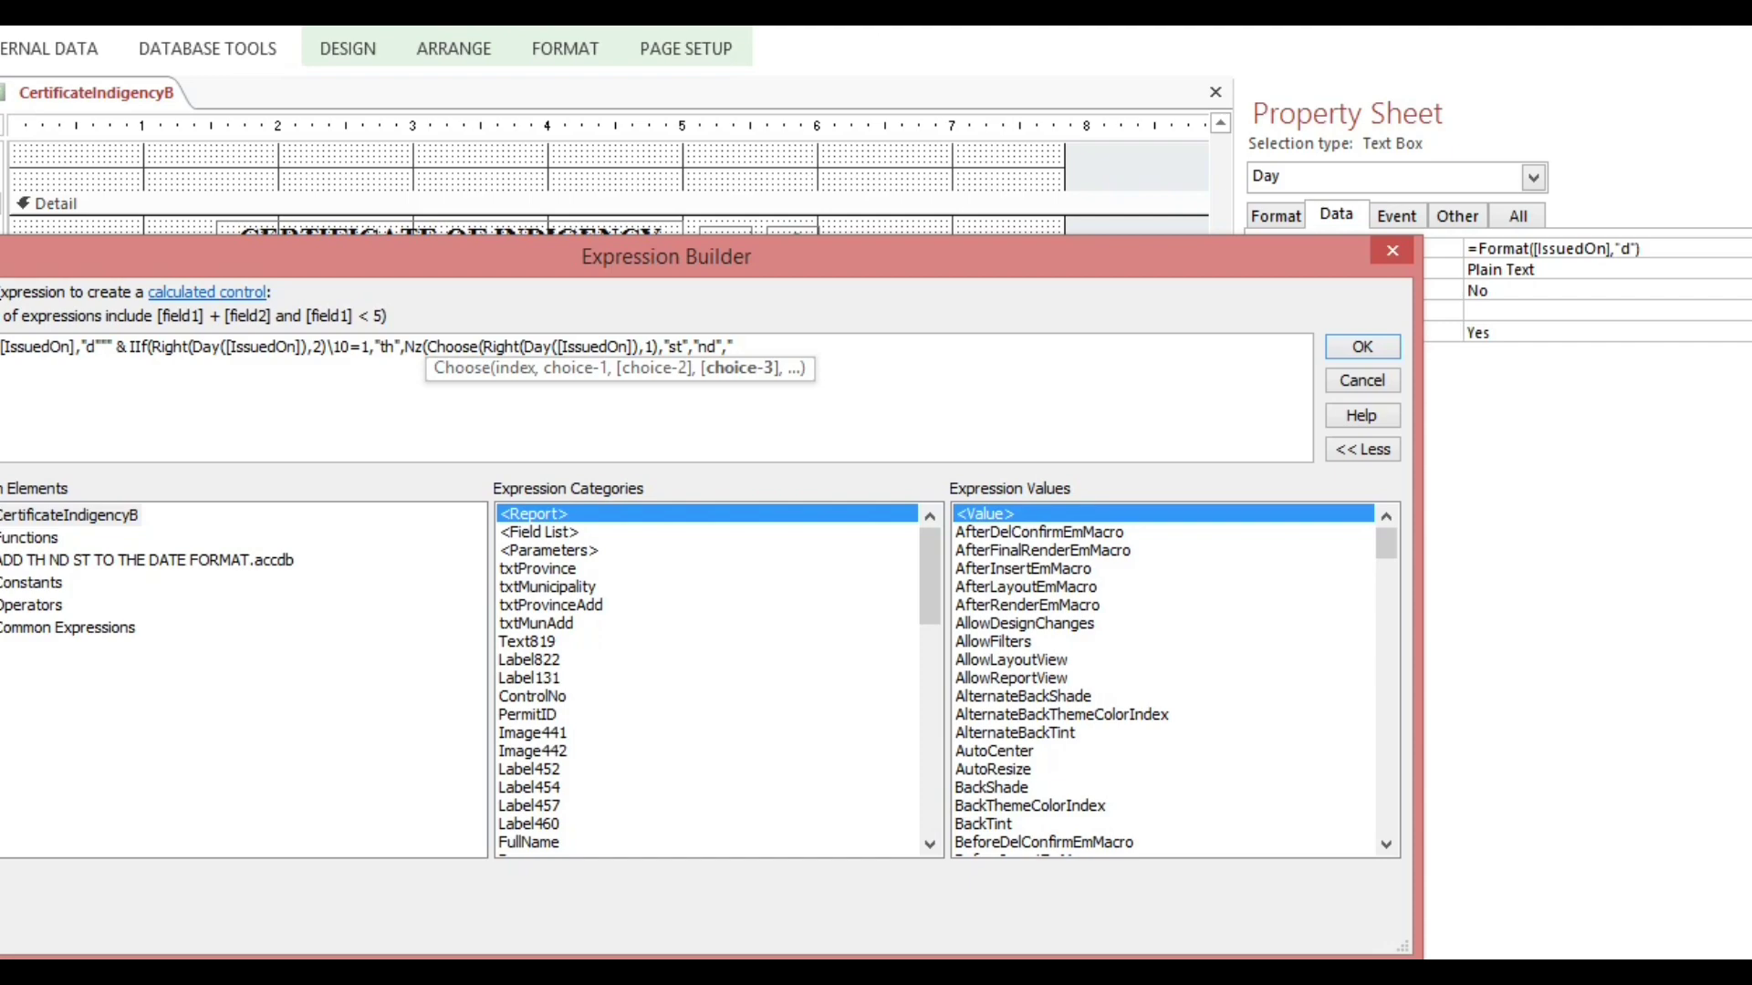
pyautogui.write('rd"')
pyautogui.write(')')
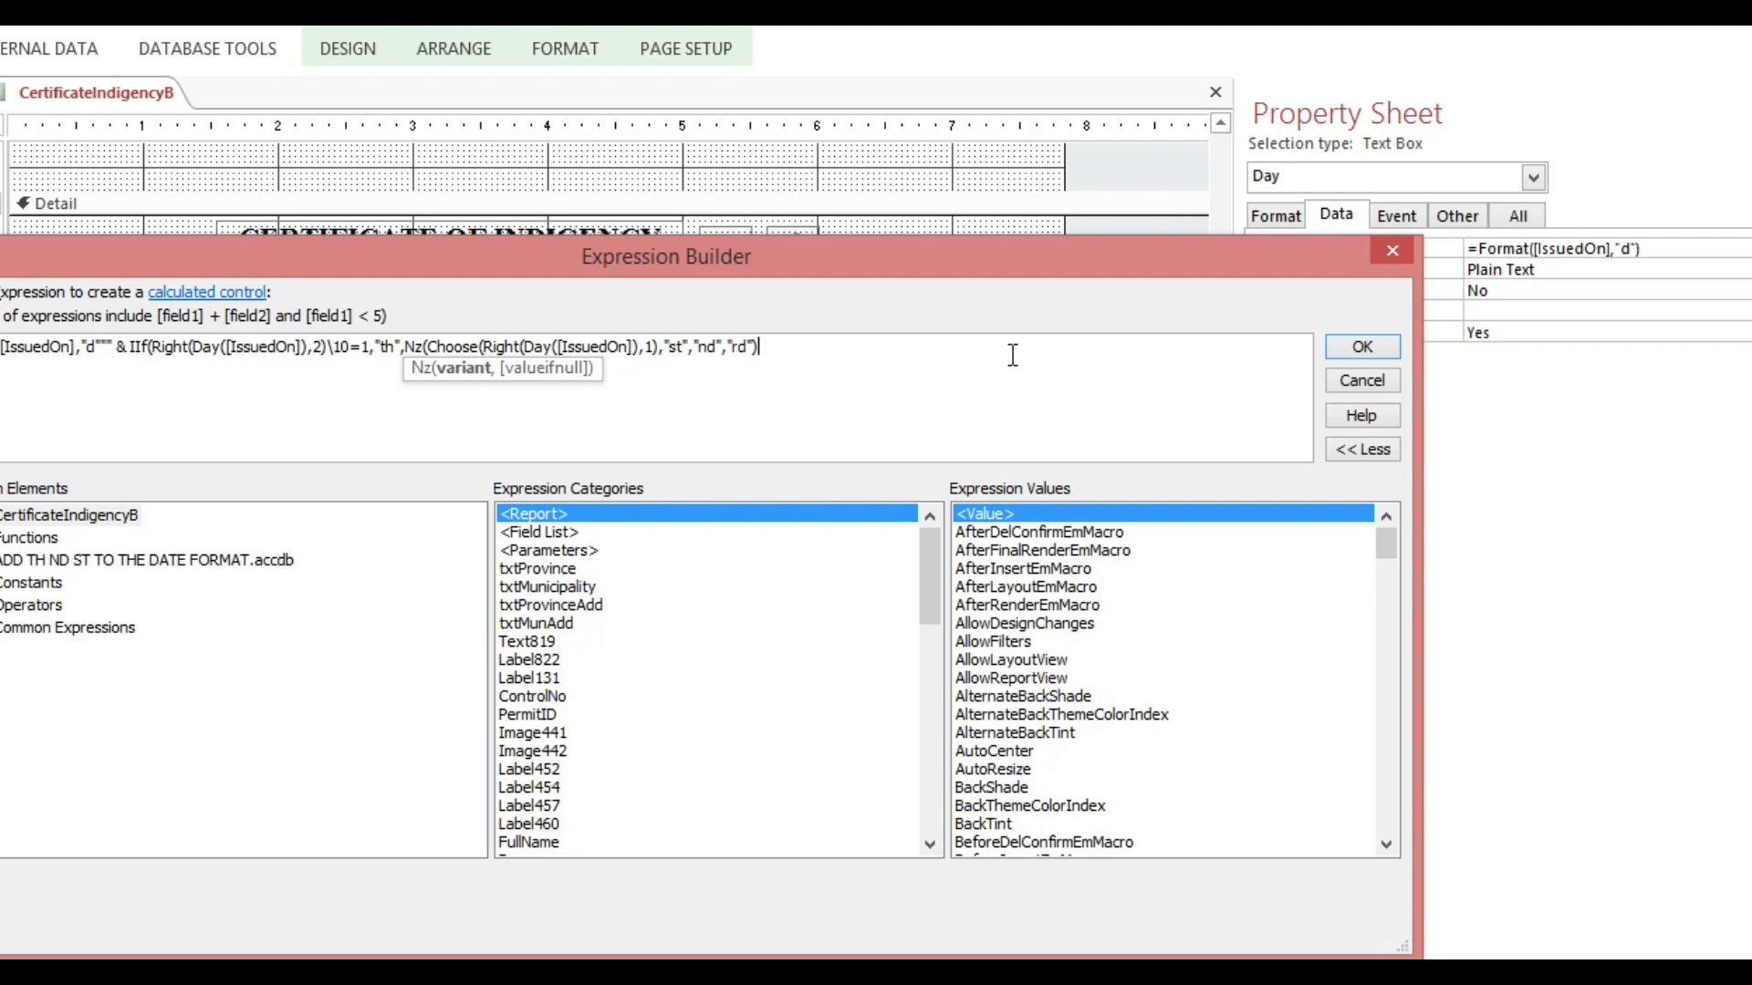
pyautogui.write(',"th')
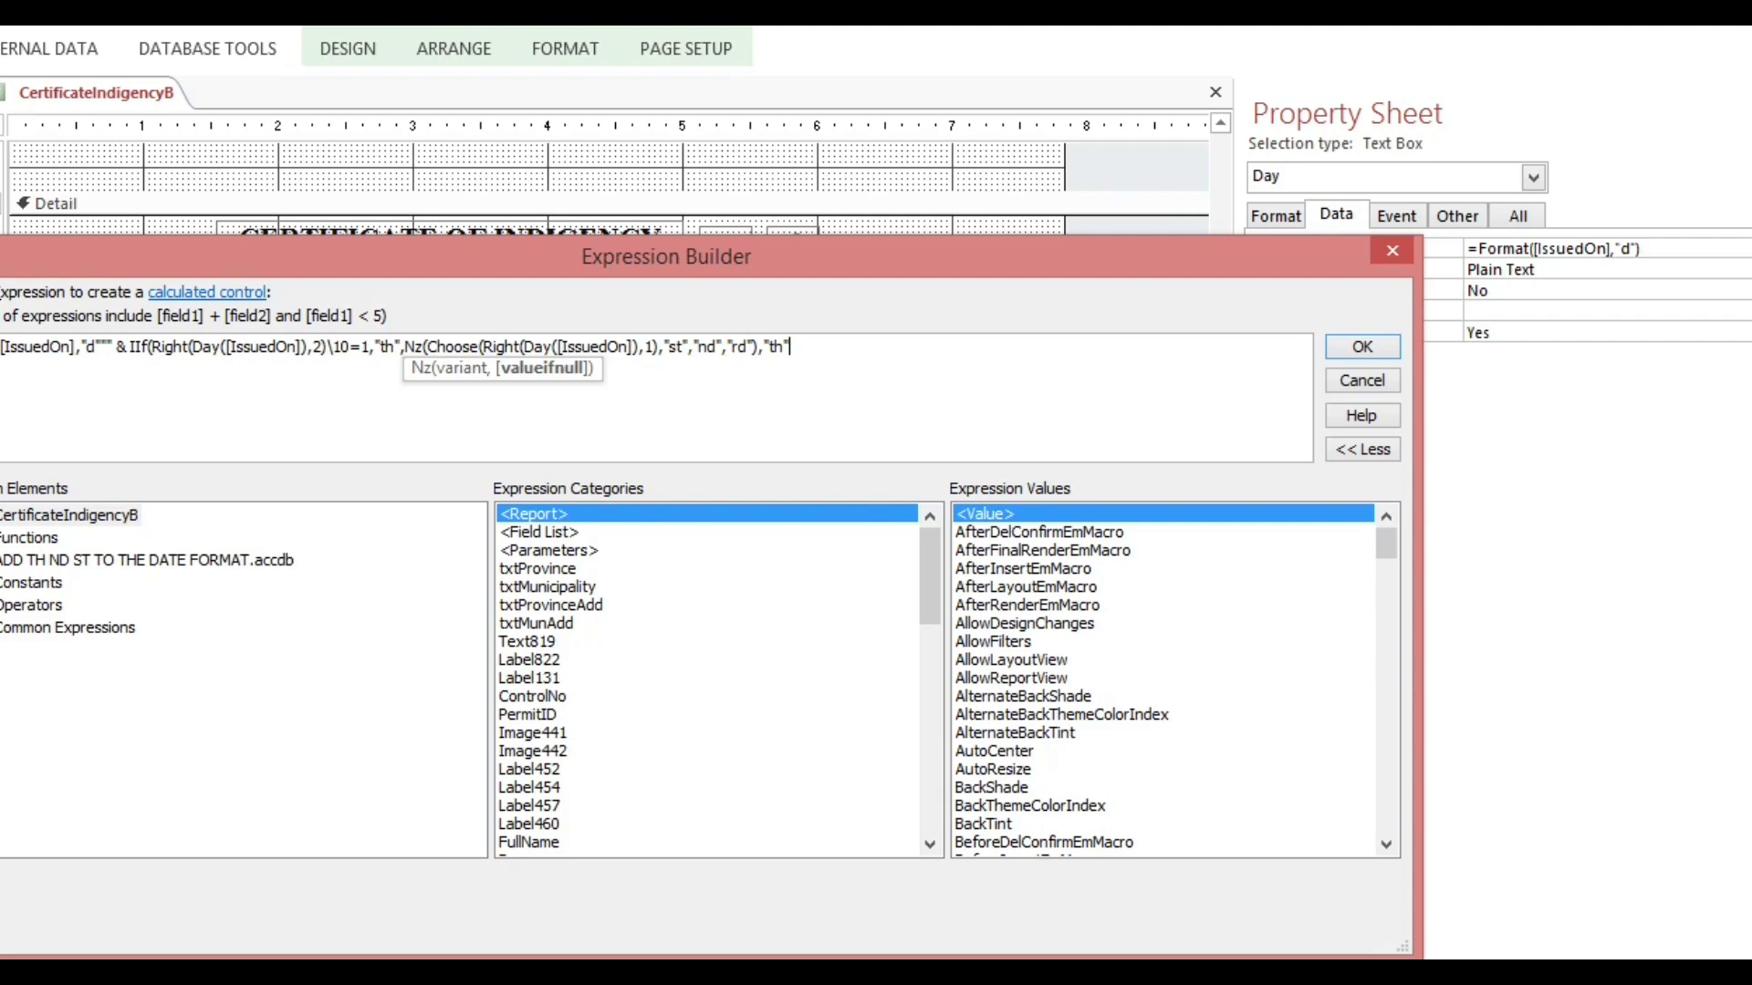
pyautogui.write(')')
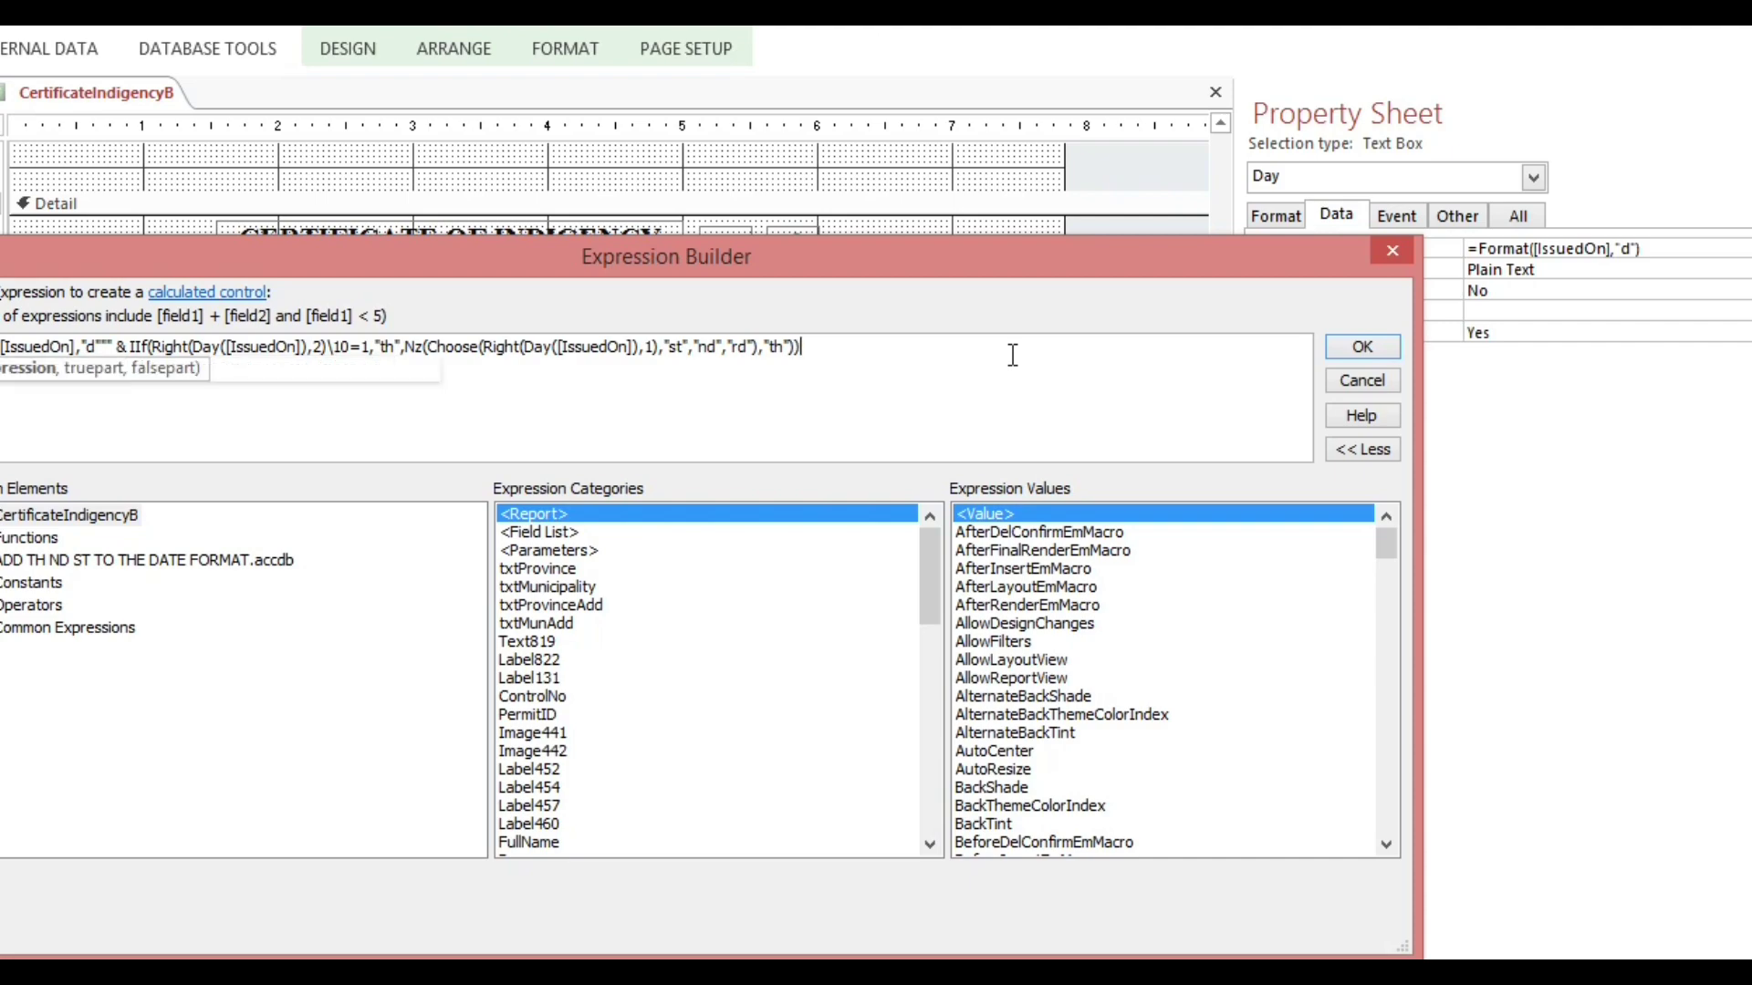
pyautogui.write(')')
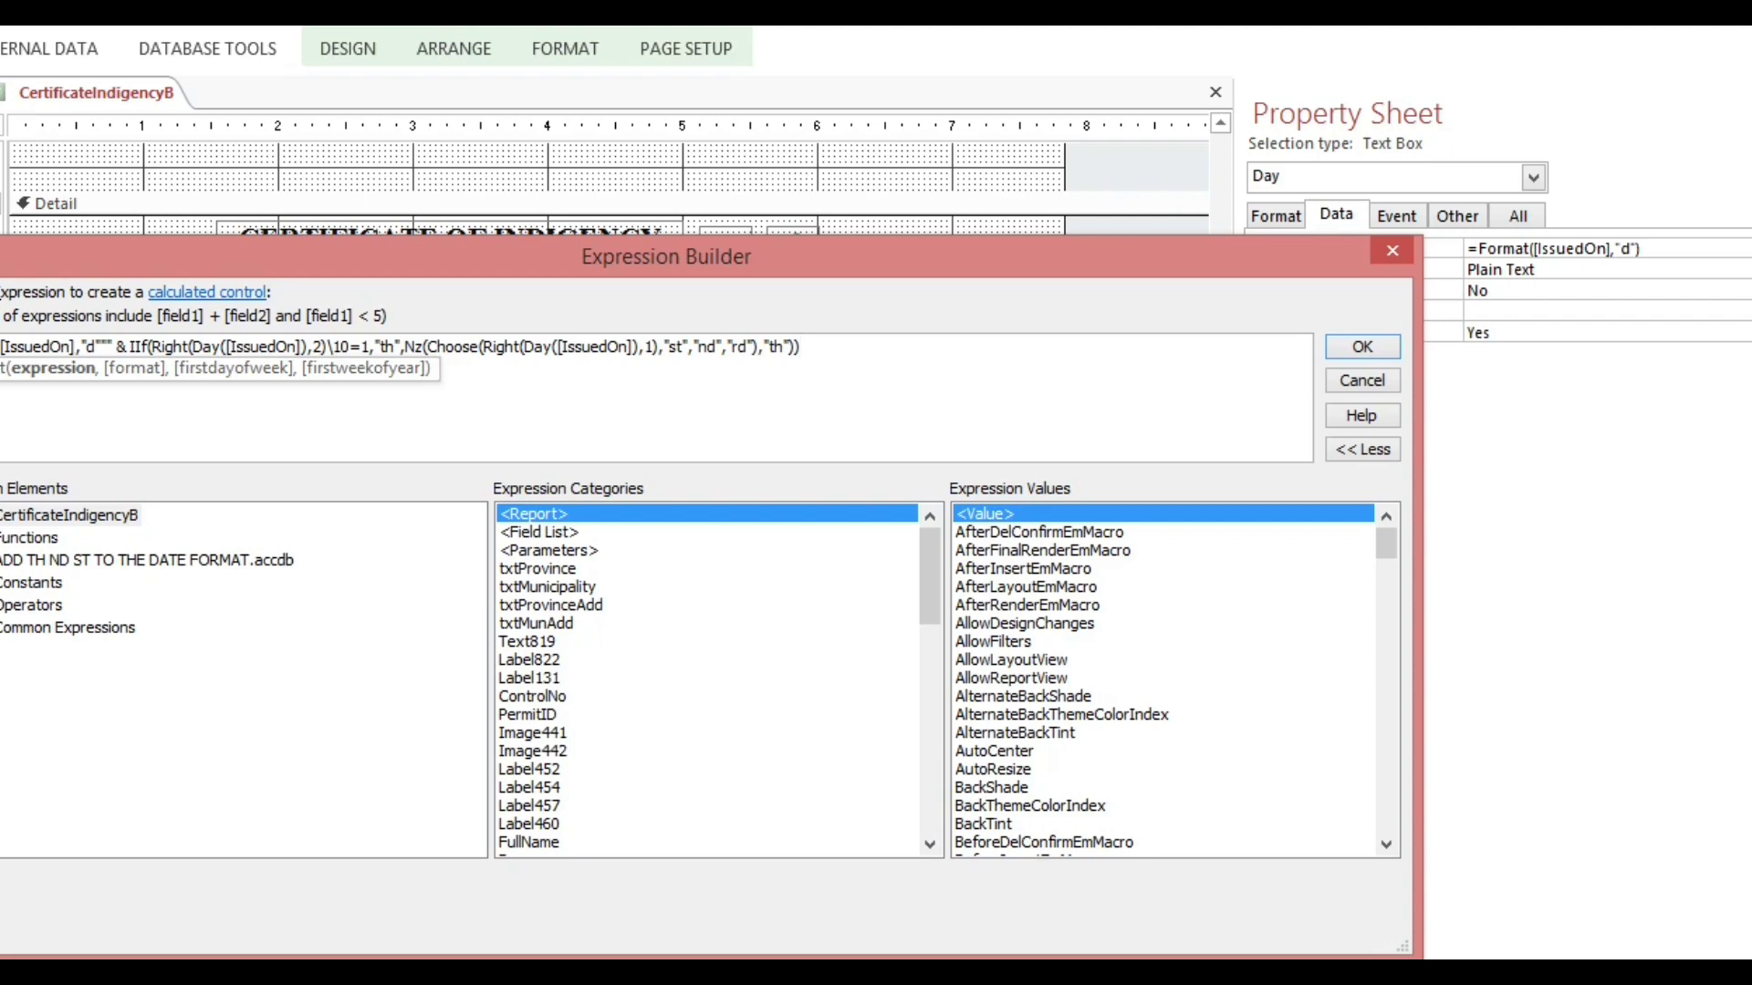
pyautogui.write(')')
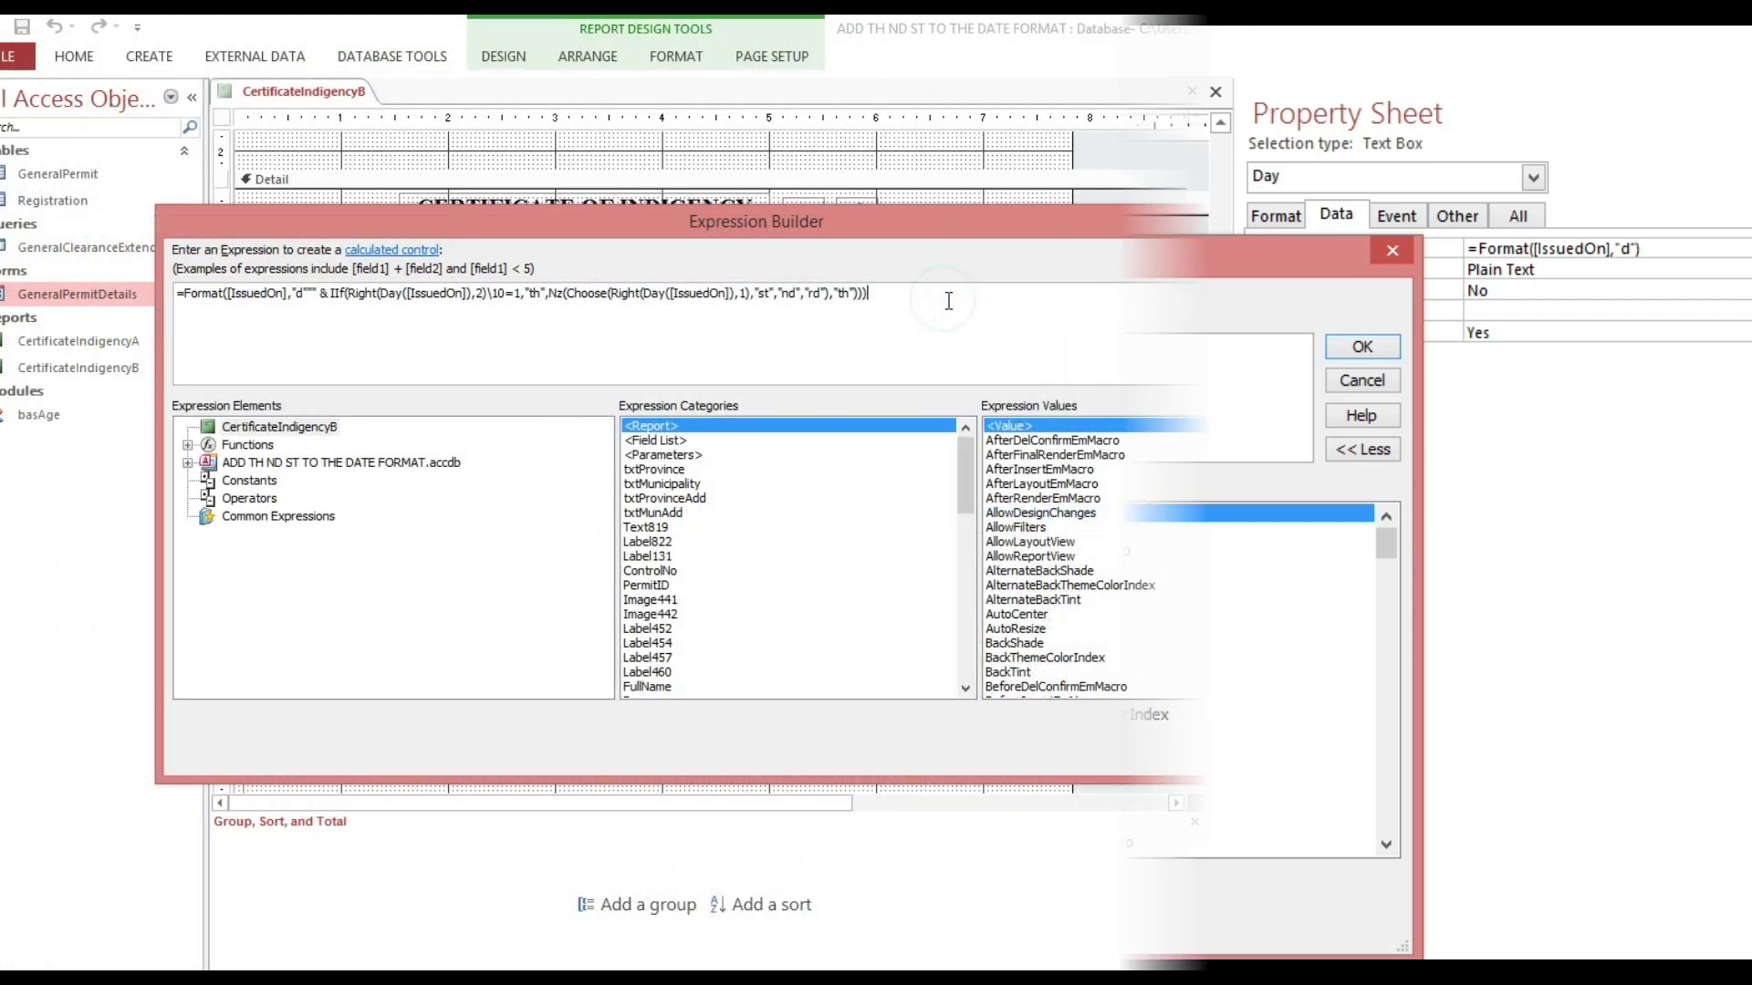
# - Apply the finished ordinal-suffix expression to the Day box and review it in the Property Sheet
pyautogui.moveTo(949, 300); pyautogui.dragTo(123, 284)
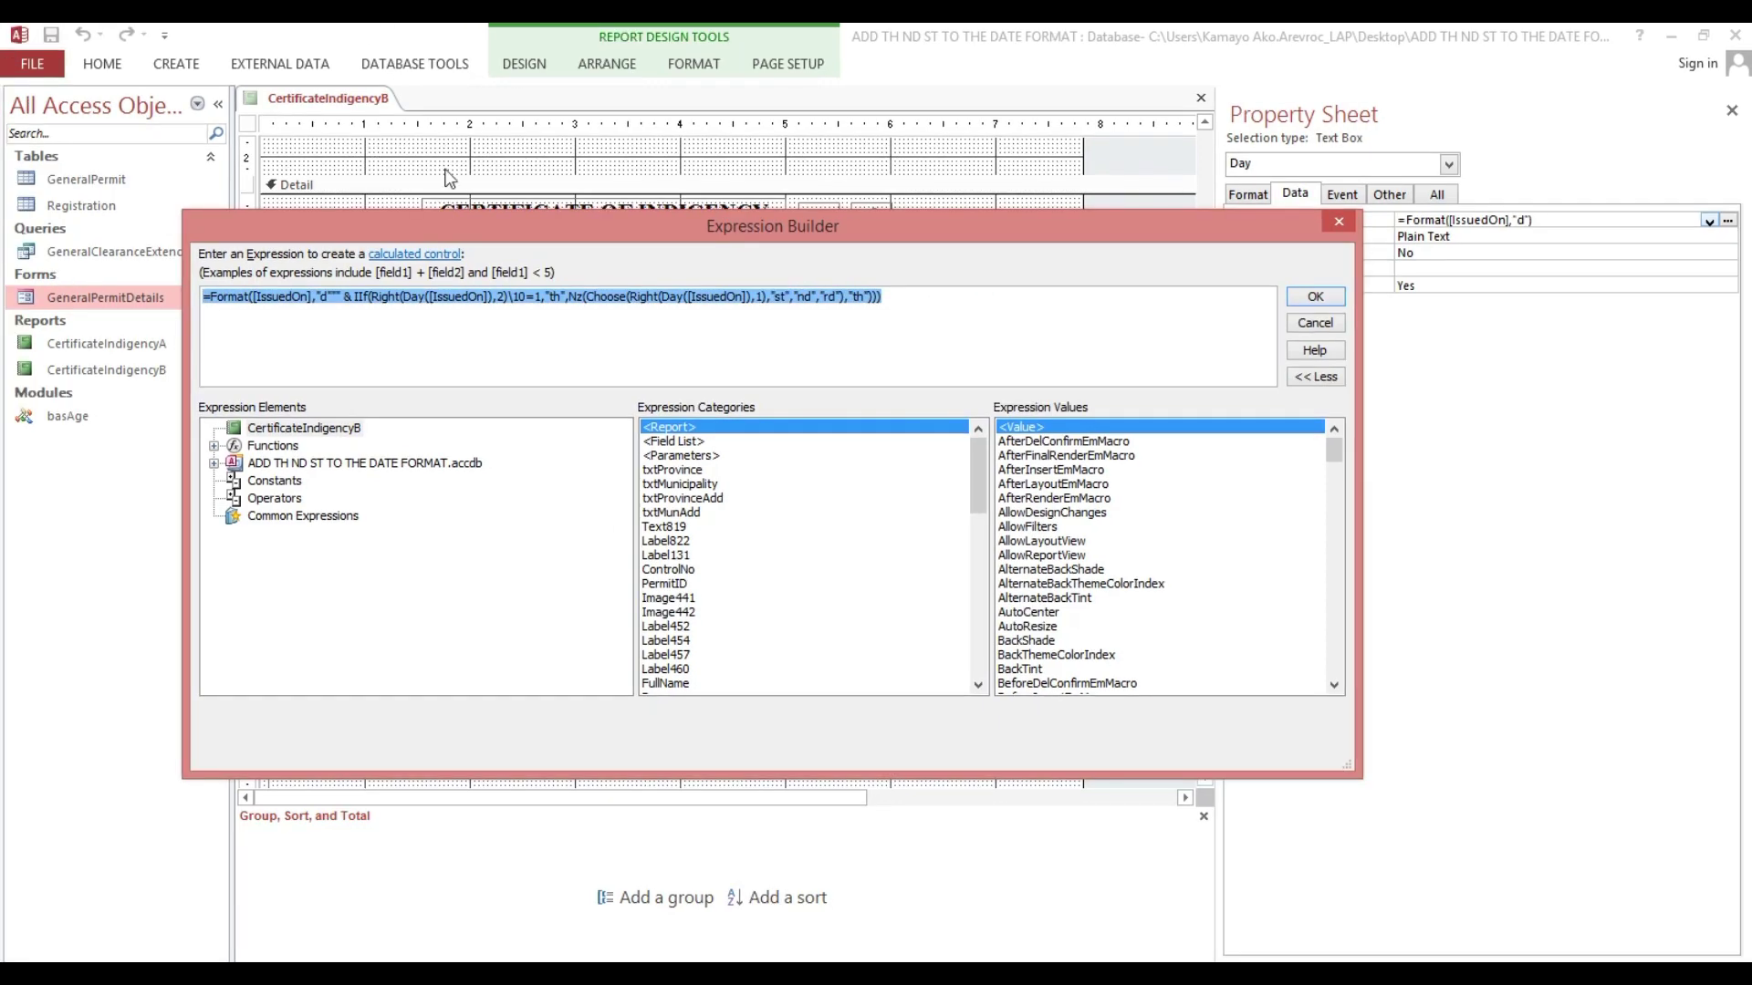
pyautogui.click(1311, 298)
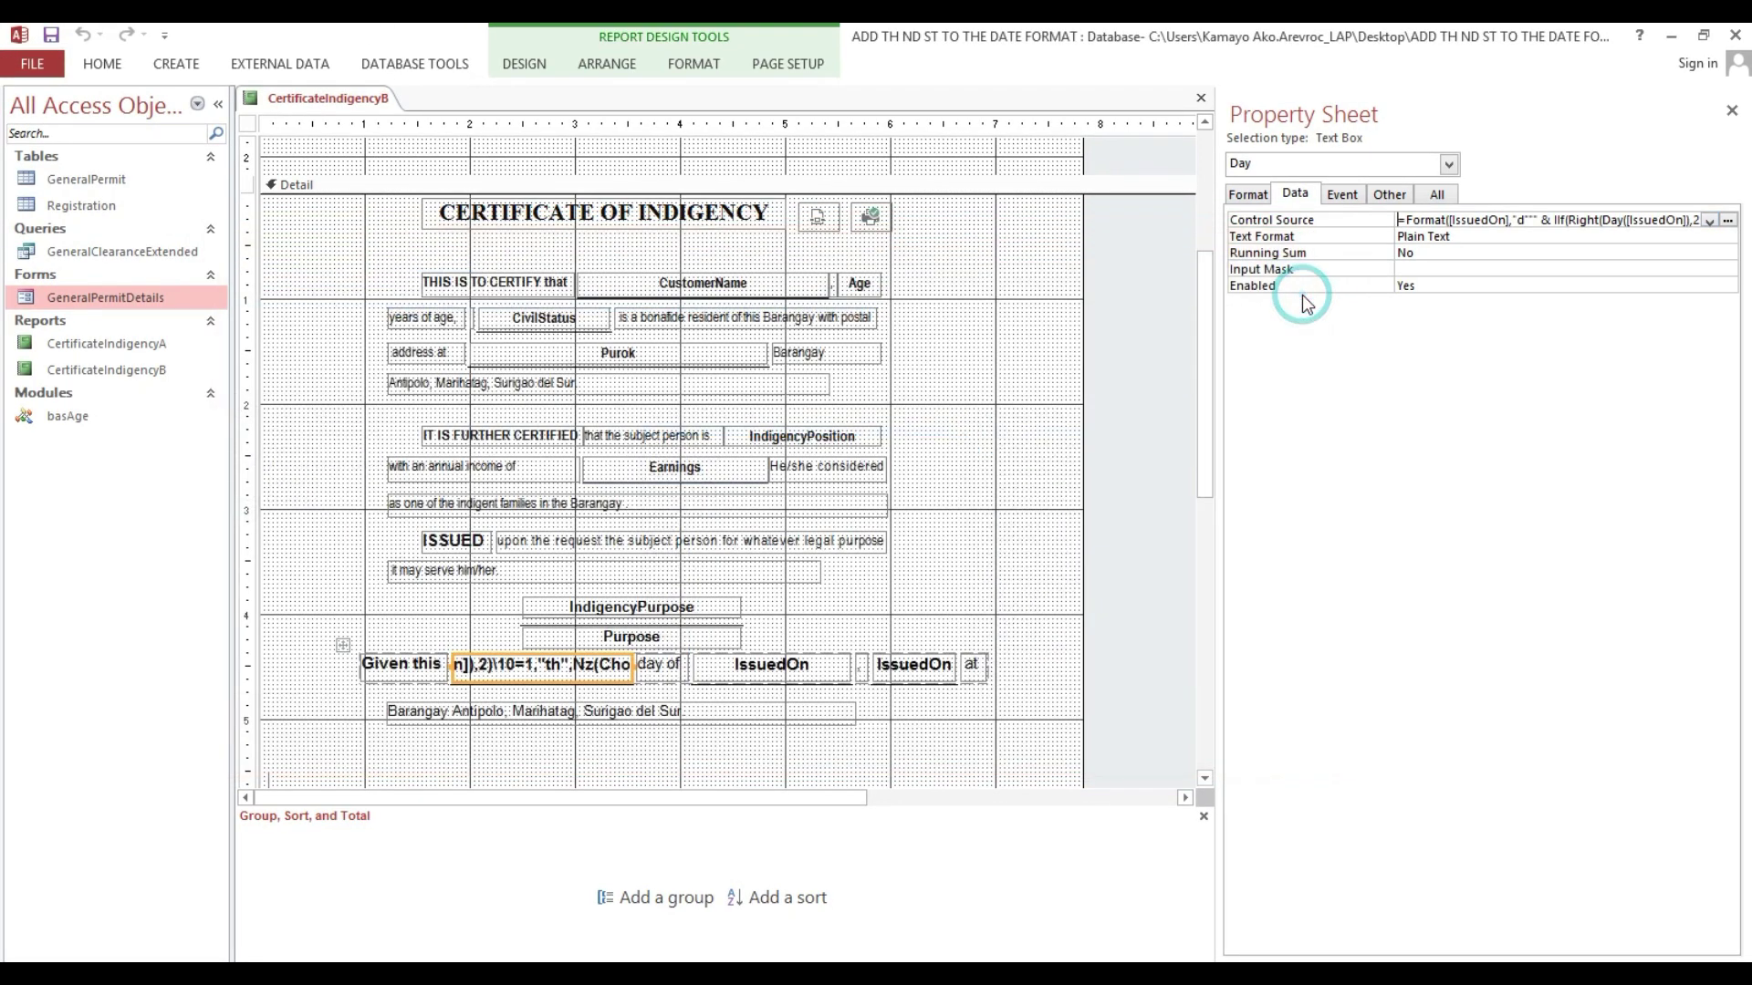
pyautogui.click(1450, 220)
pyautogui.moveTo(1213, 213); pyautogui.dragTo(1140, 215)
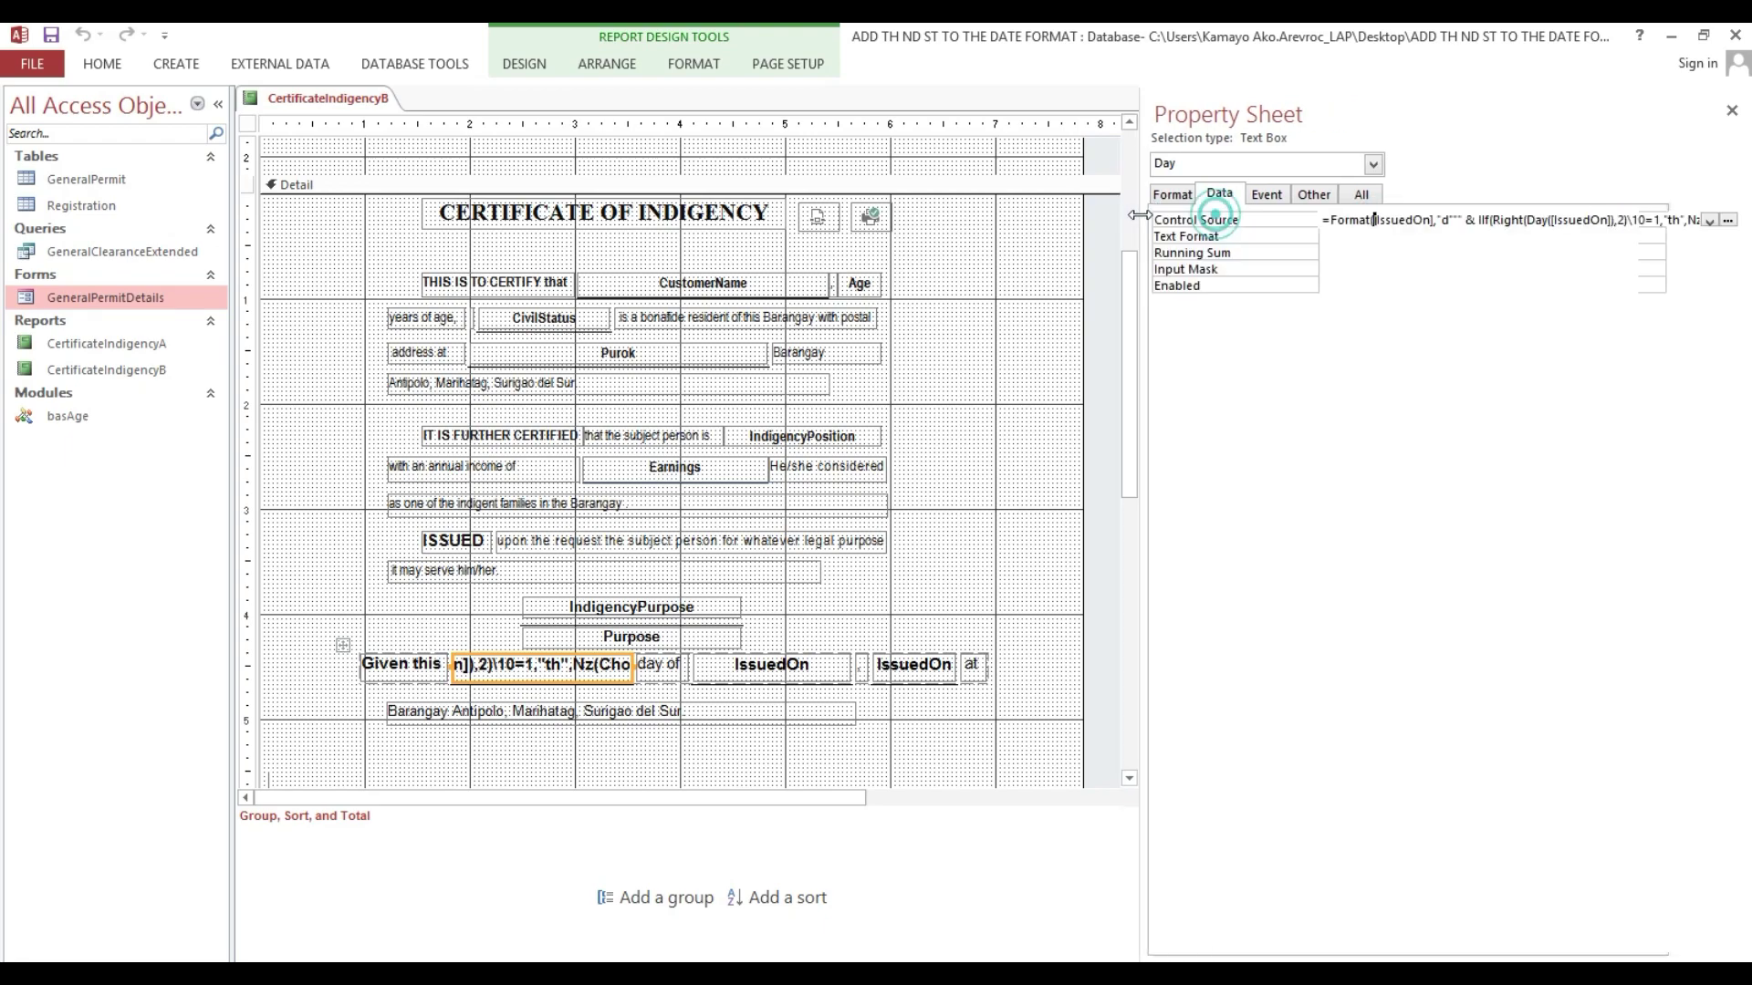
pyautogui.moveTo(1325, 220); pyautogui.dragTo(1642, 209)
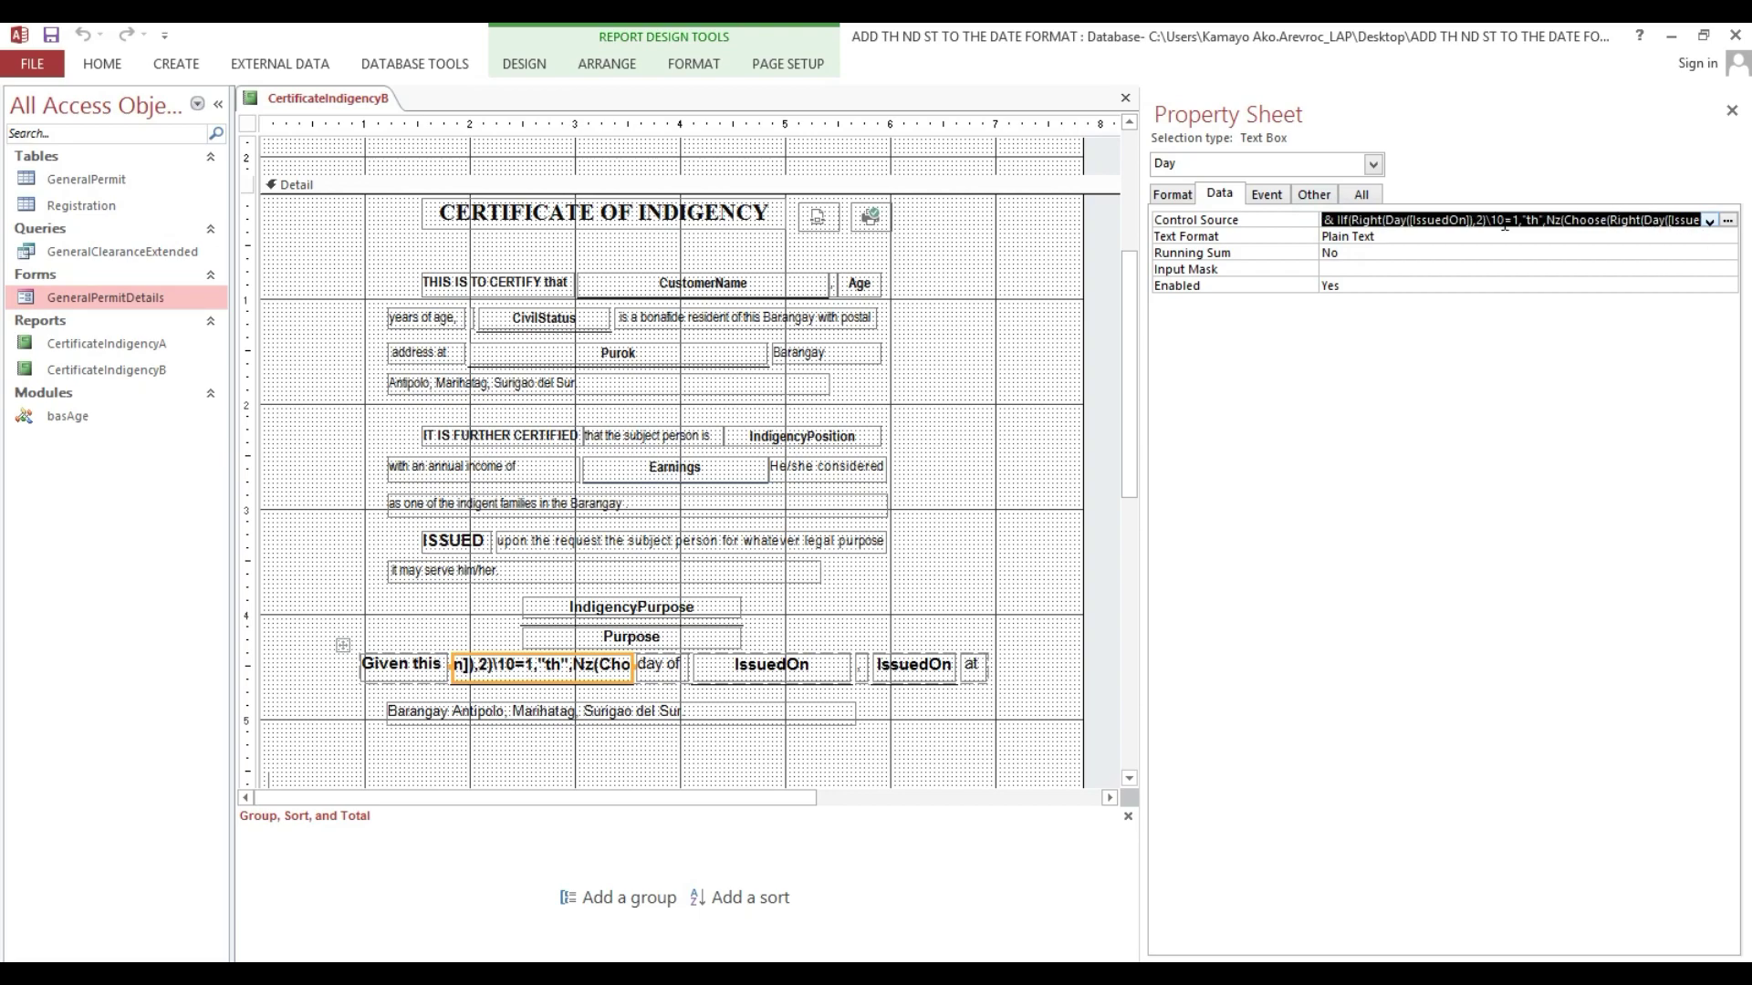
# - Open the Control Source in the Zoom dialog with Shift+F2 and position it for reading
pyautogui.hotkey('shift', 'F2')
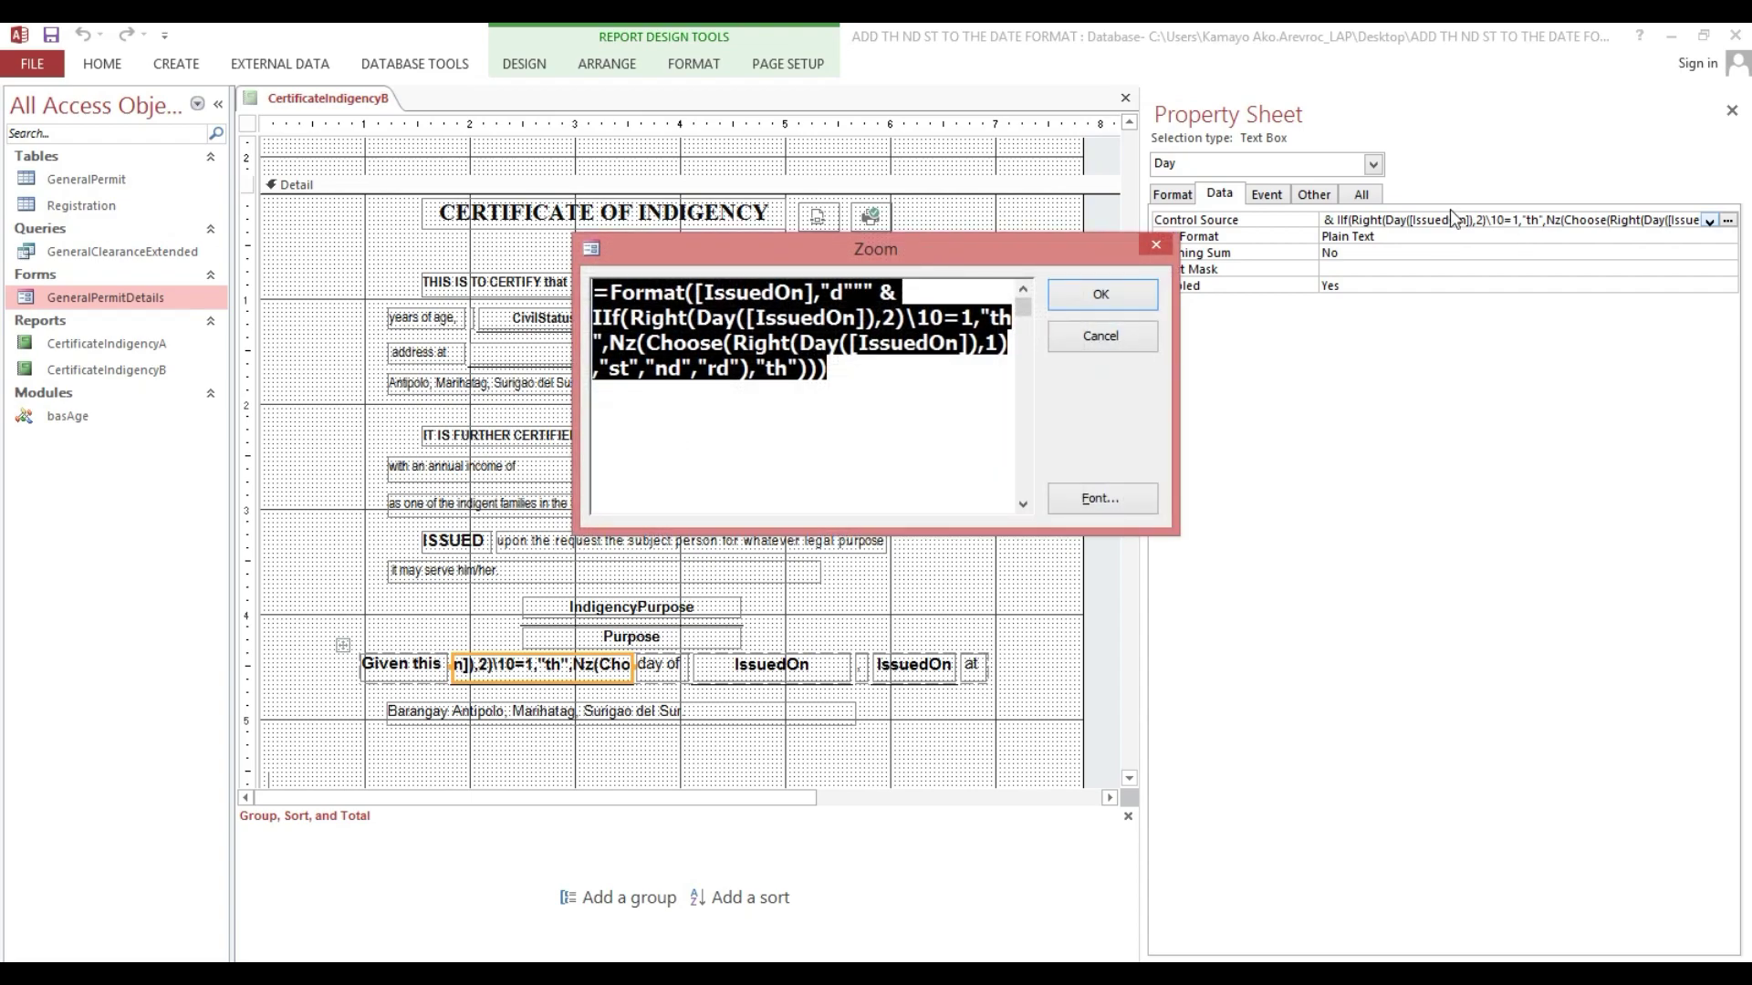
pyautogui.moveTo(922, 244); pyautogui.dragTo(610, 233)
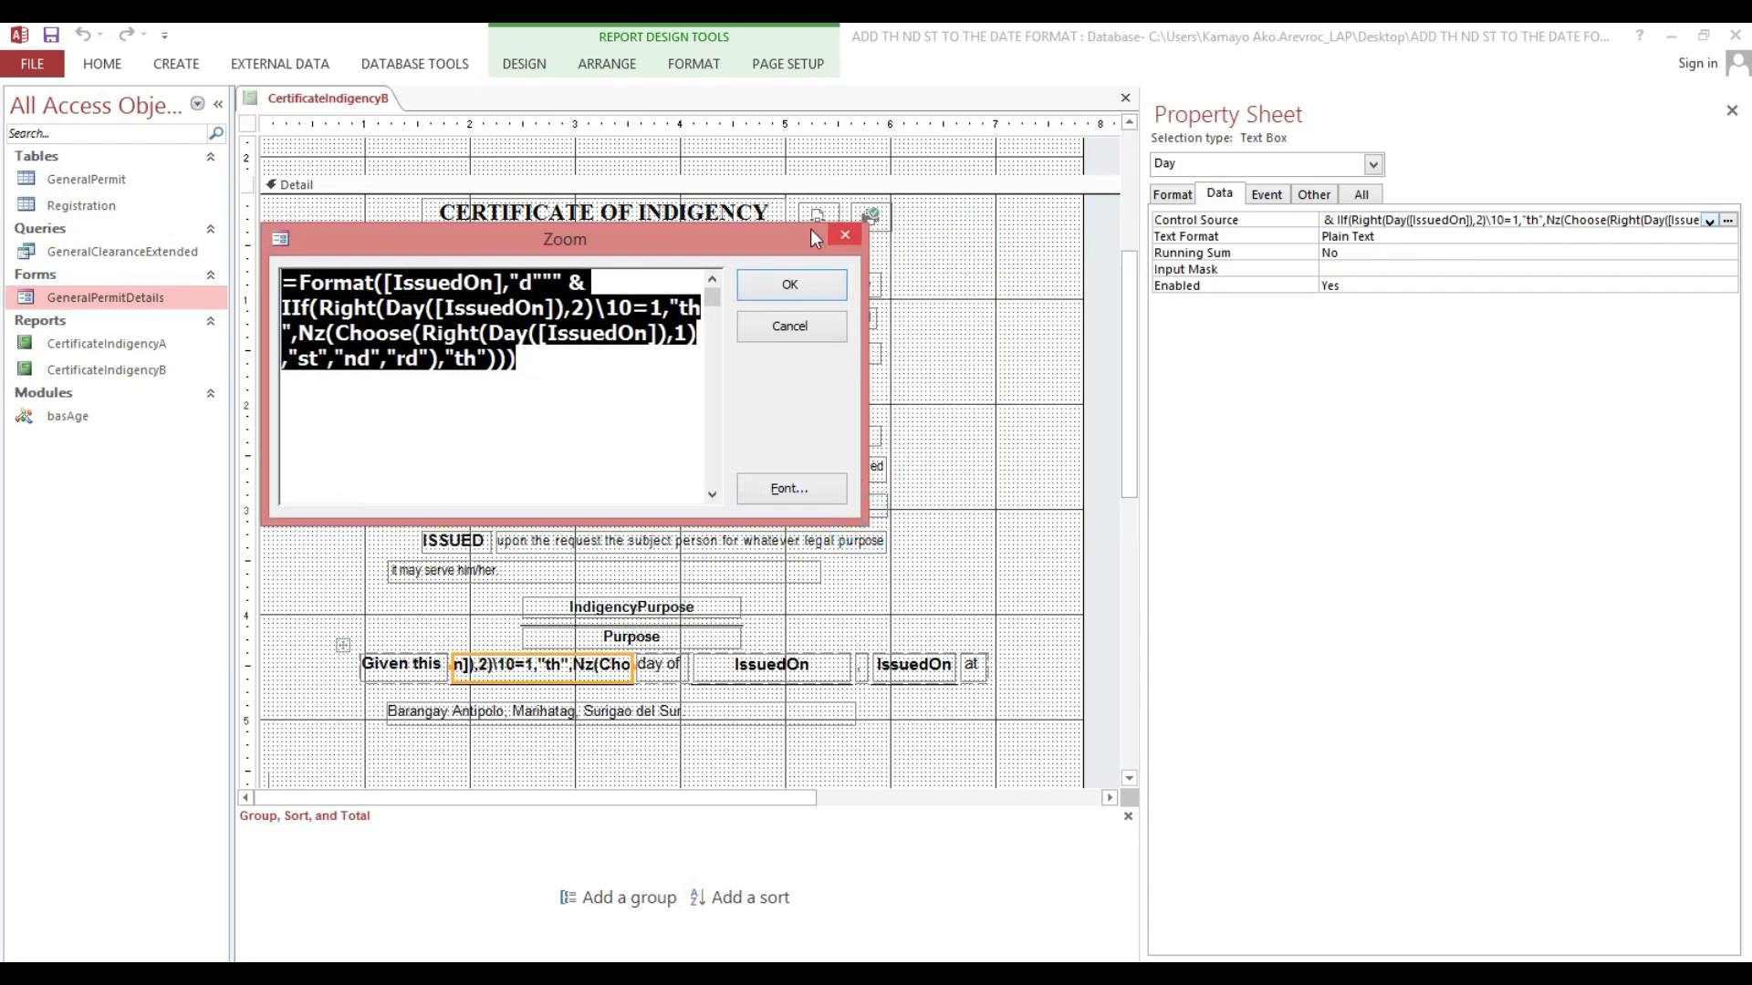
pyautogui.moveTo(749, 231); pyautogui.dragTo(764, 234)
pyautogui.click(544, 376)
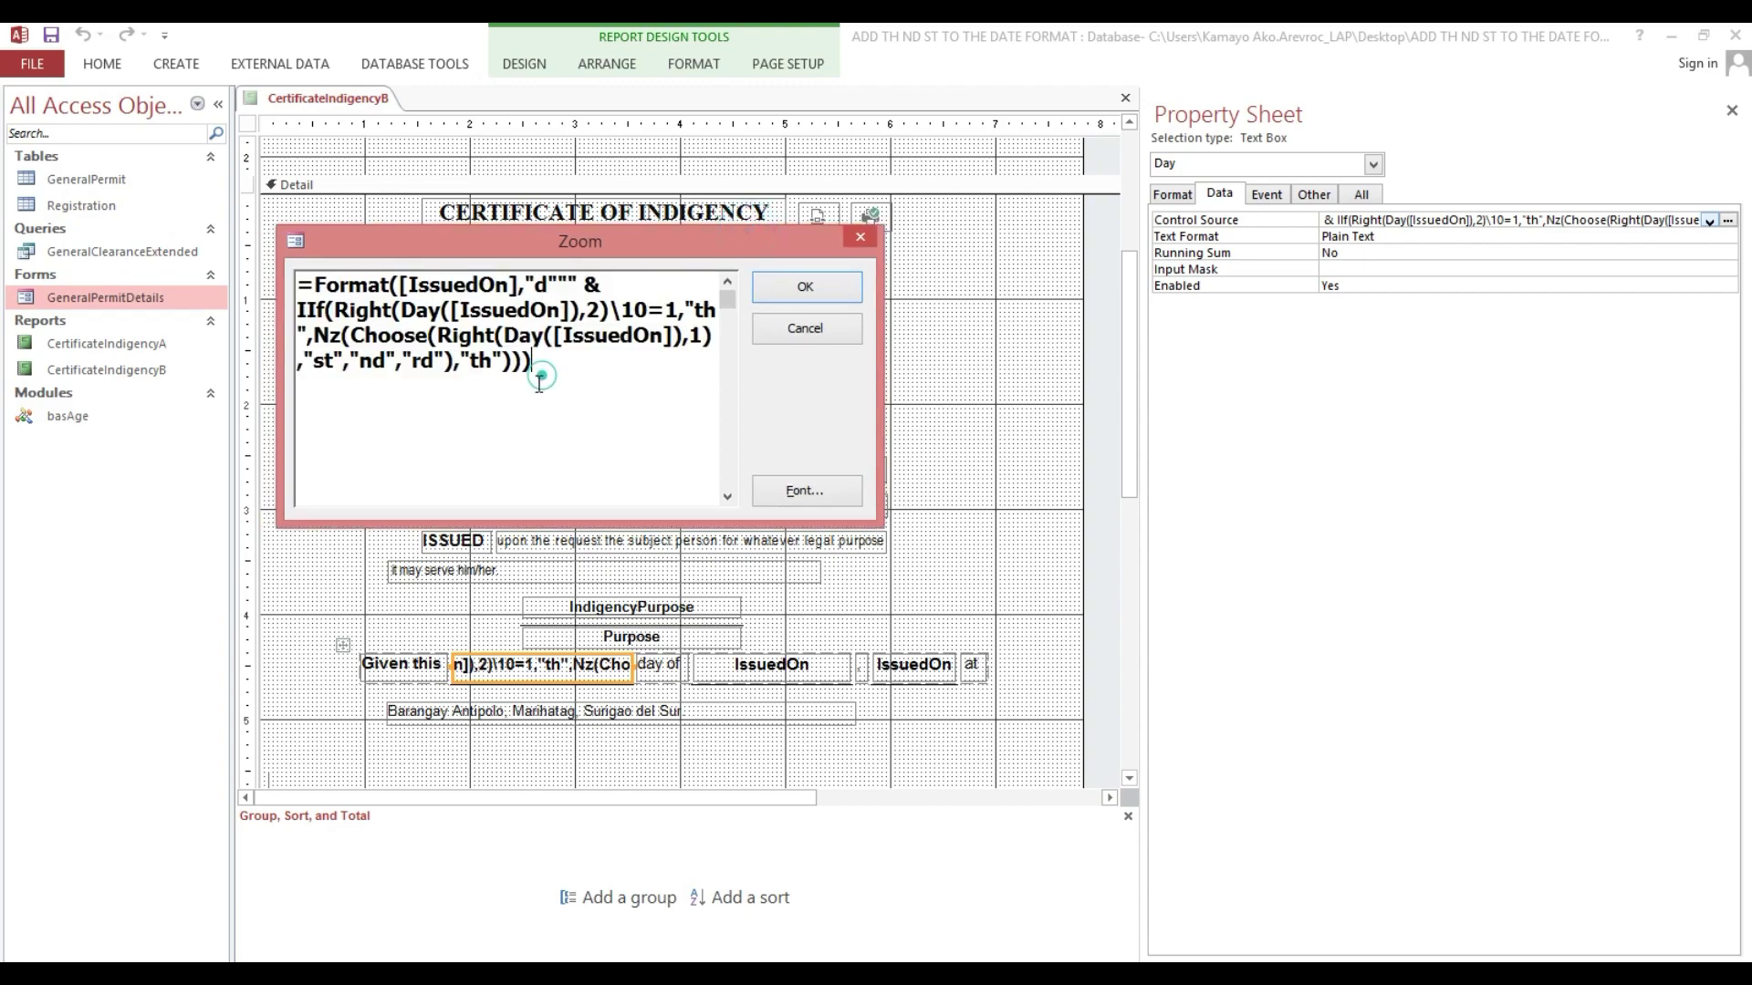
pyautogui.click(729, 296)
# - Copy the full formula from the Zoom dialog into a maximised Notepad window
pyautogui.press('super+s')
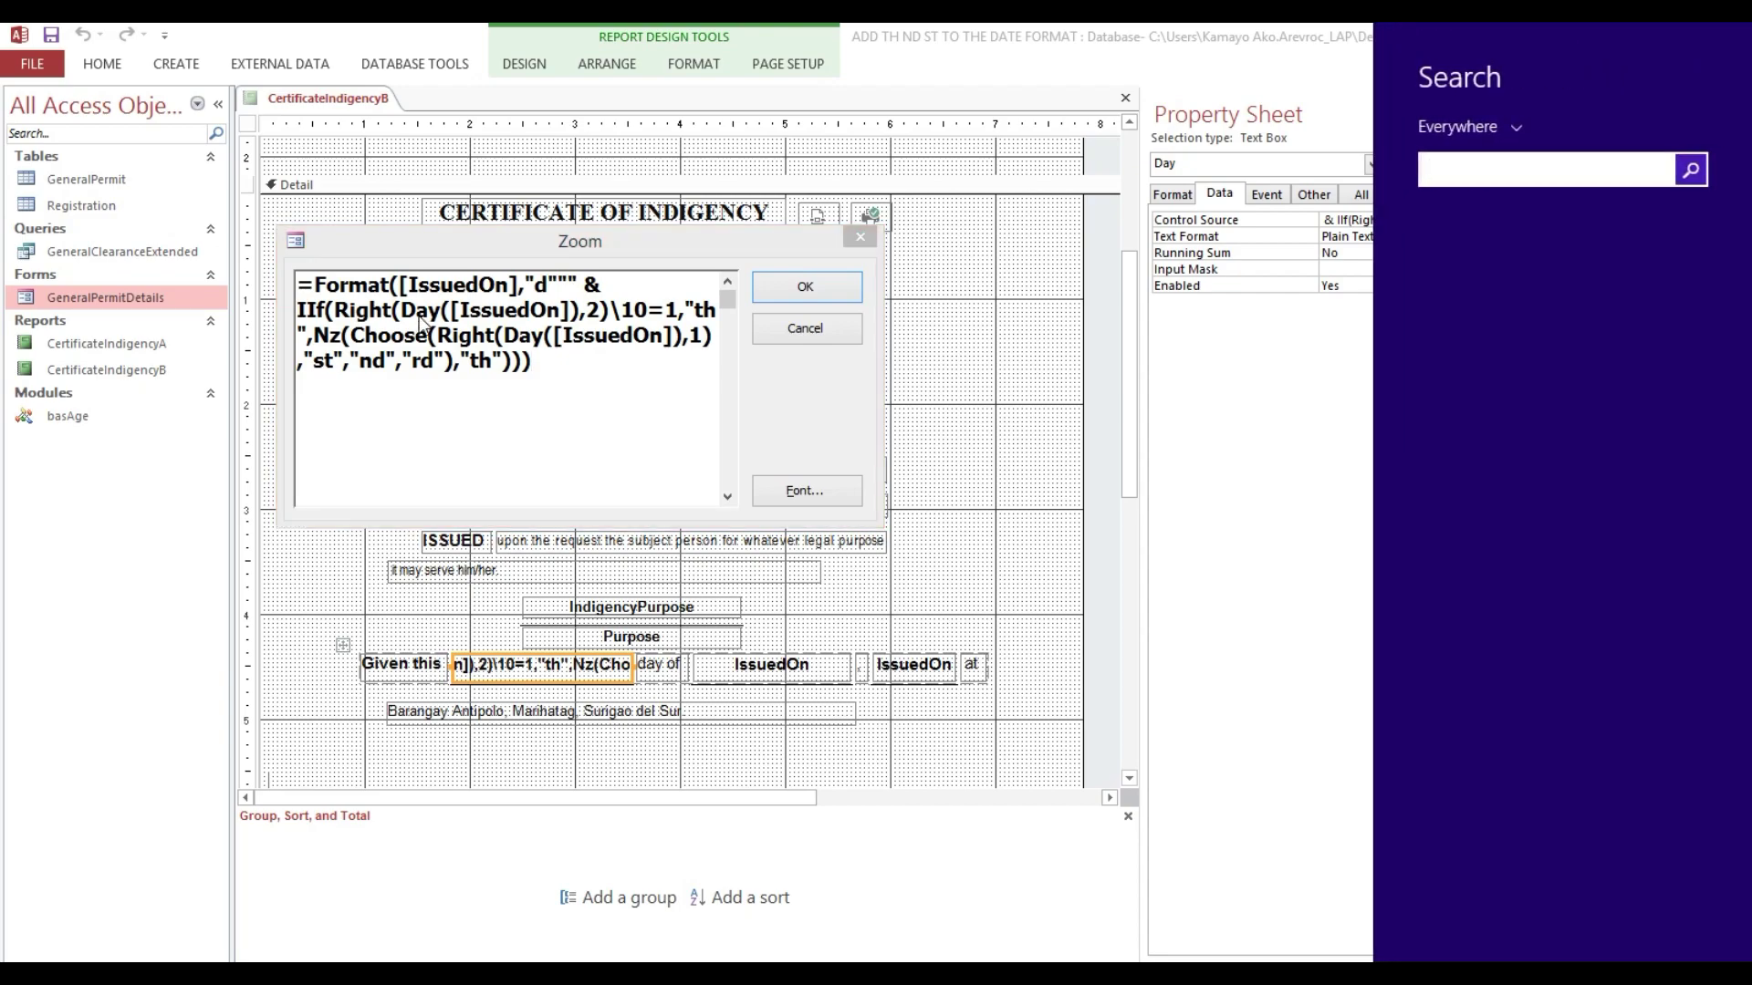
pyautogui.write('notepad')
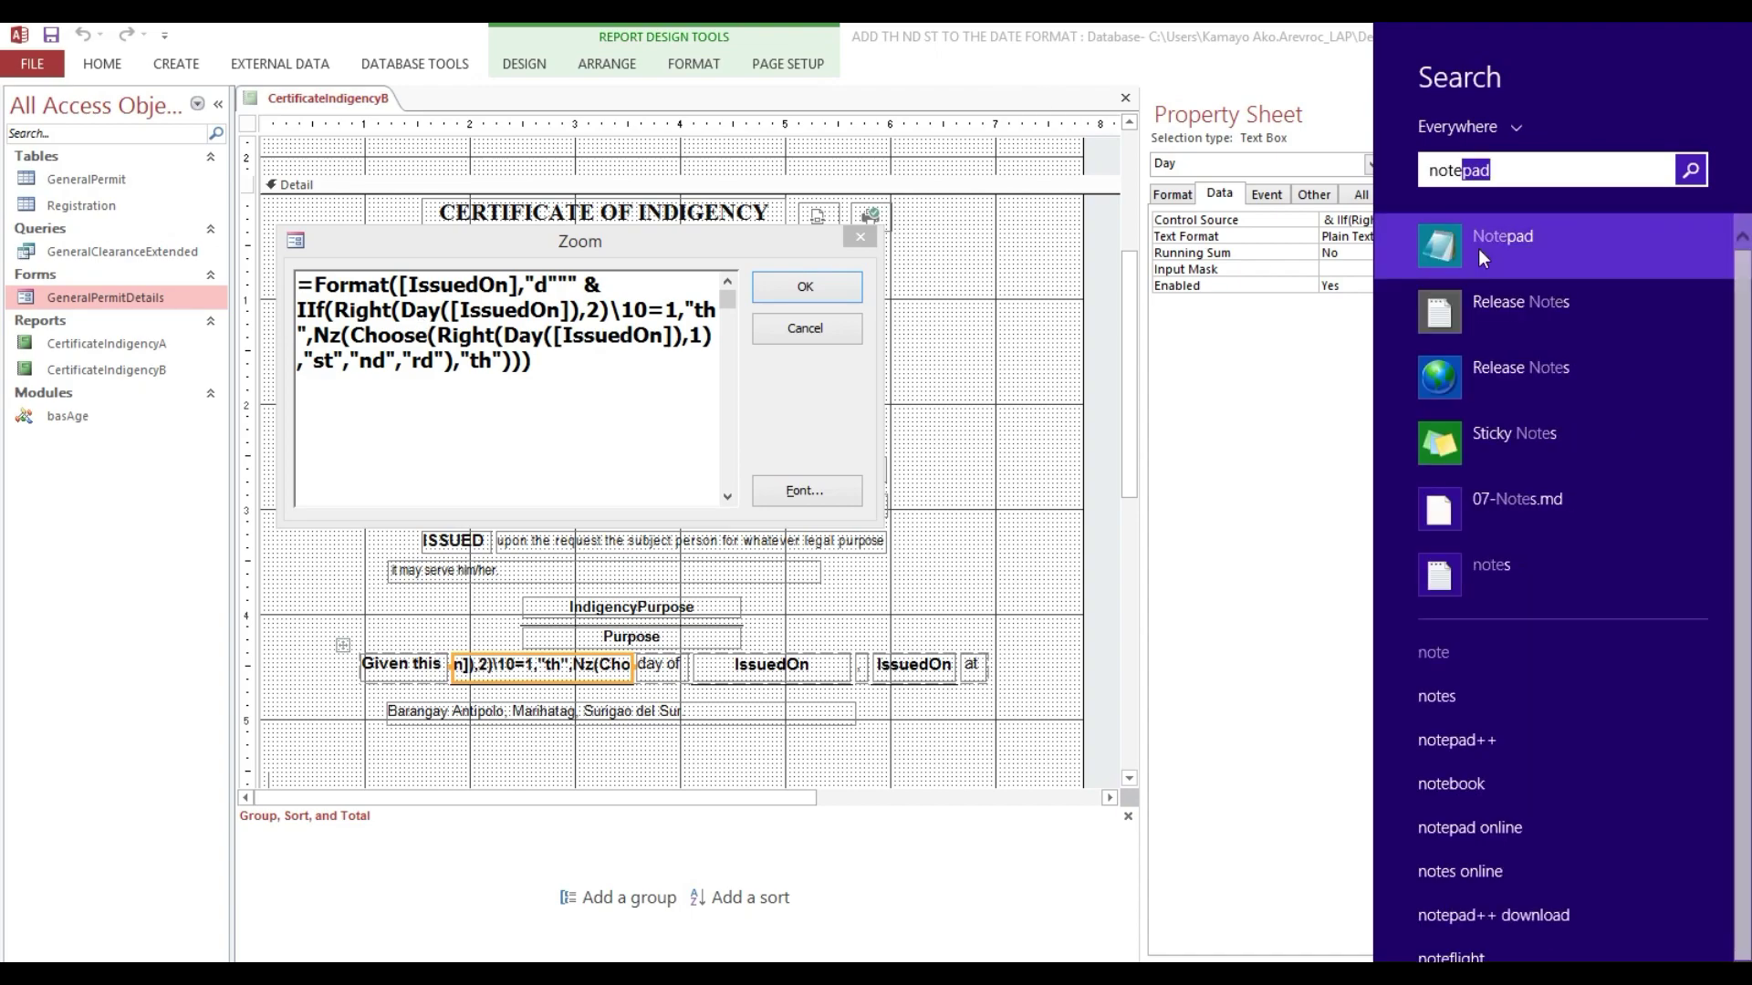
pyautogui.click(1478, 248)
pyautogui.click(381, 285)
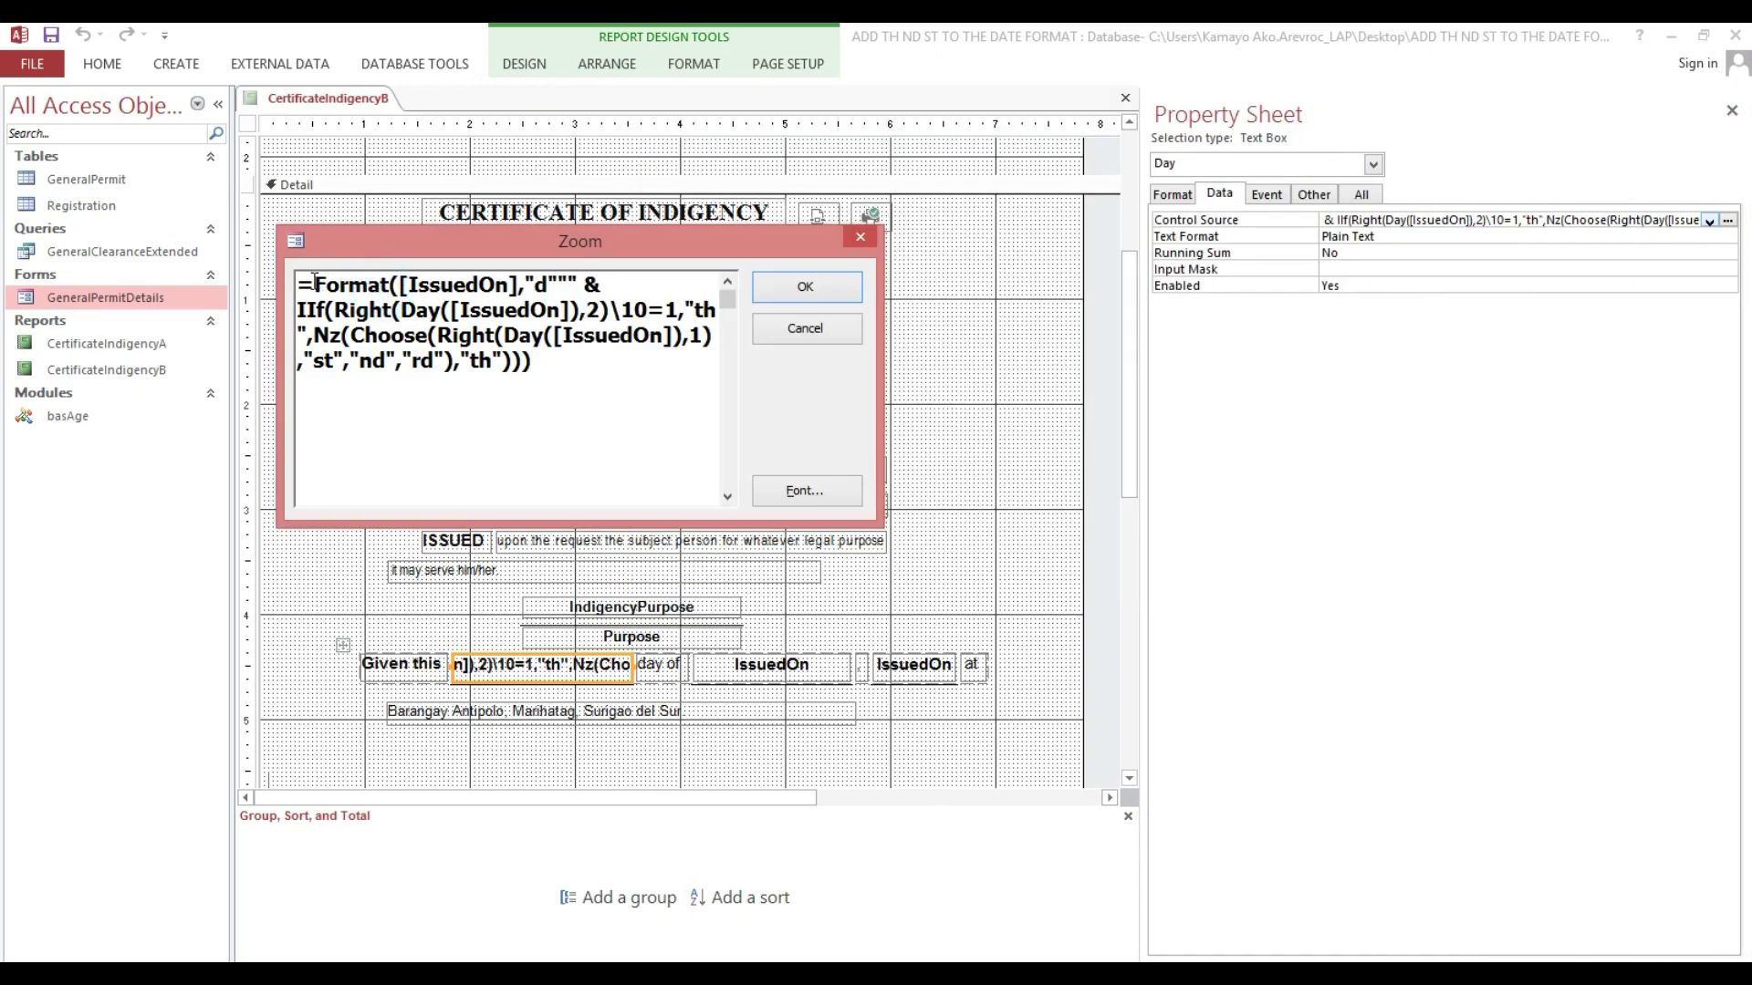
pyautogui.moveTo(300, 283); pyautogui.dragTo(607, 374)
pyautogui.hotkey('ctrl', 'c')
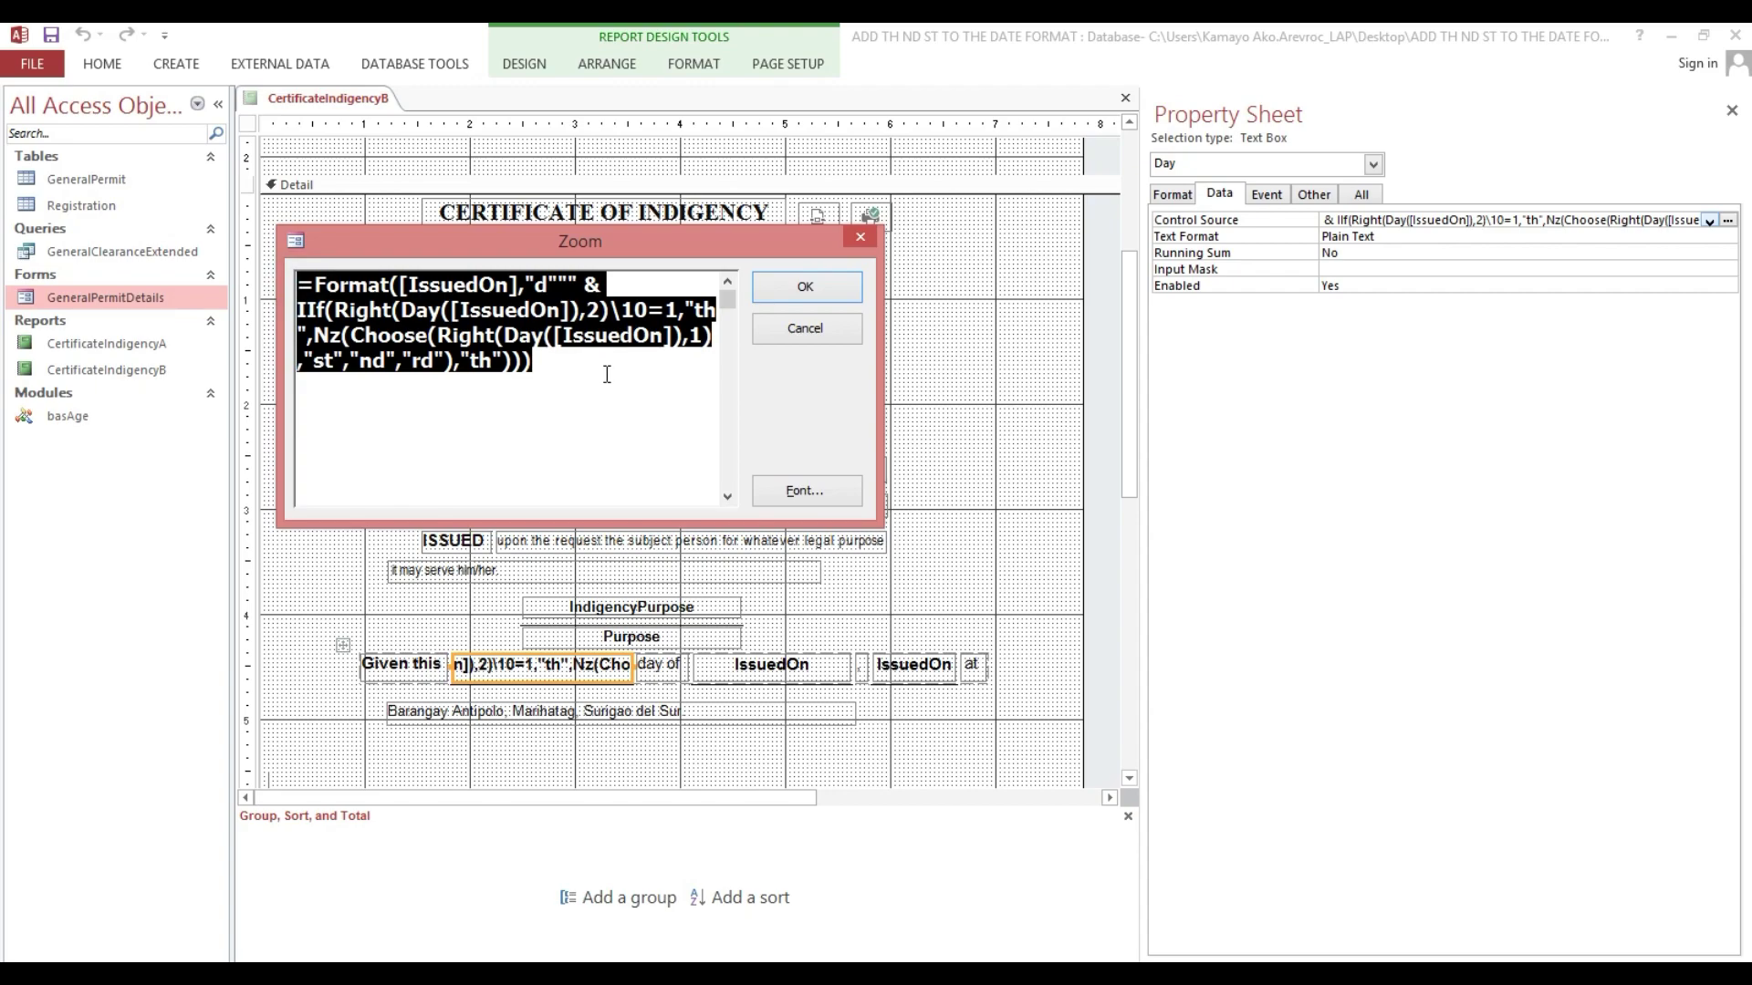
pyautogui.click(699, 876)
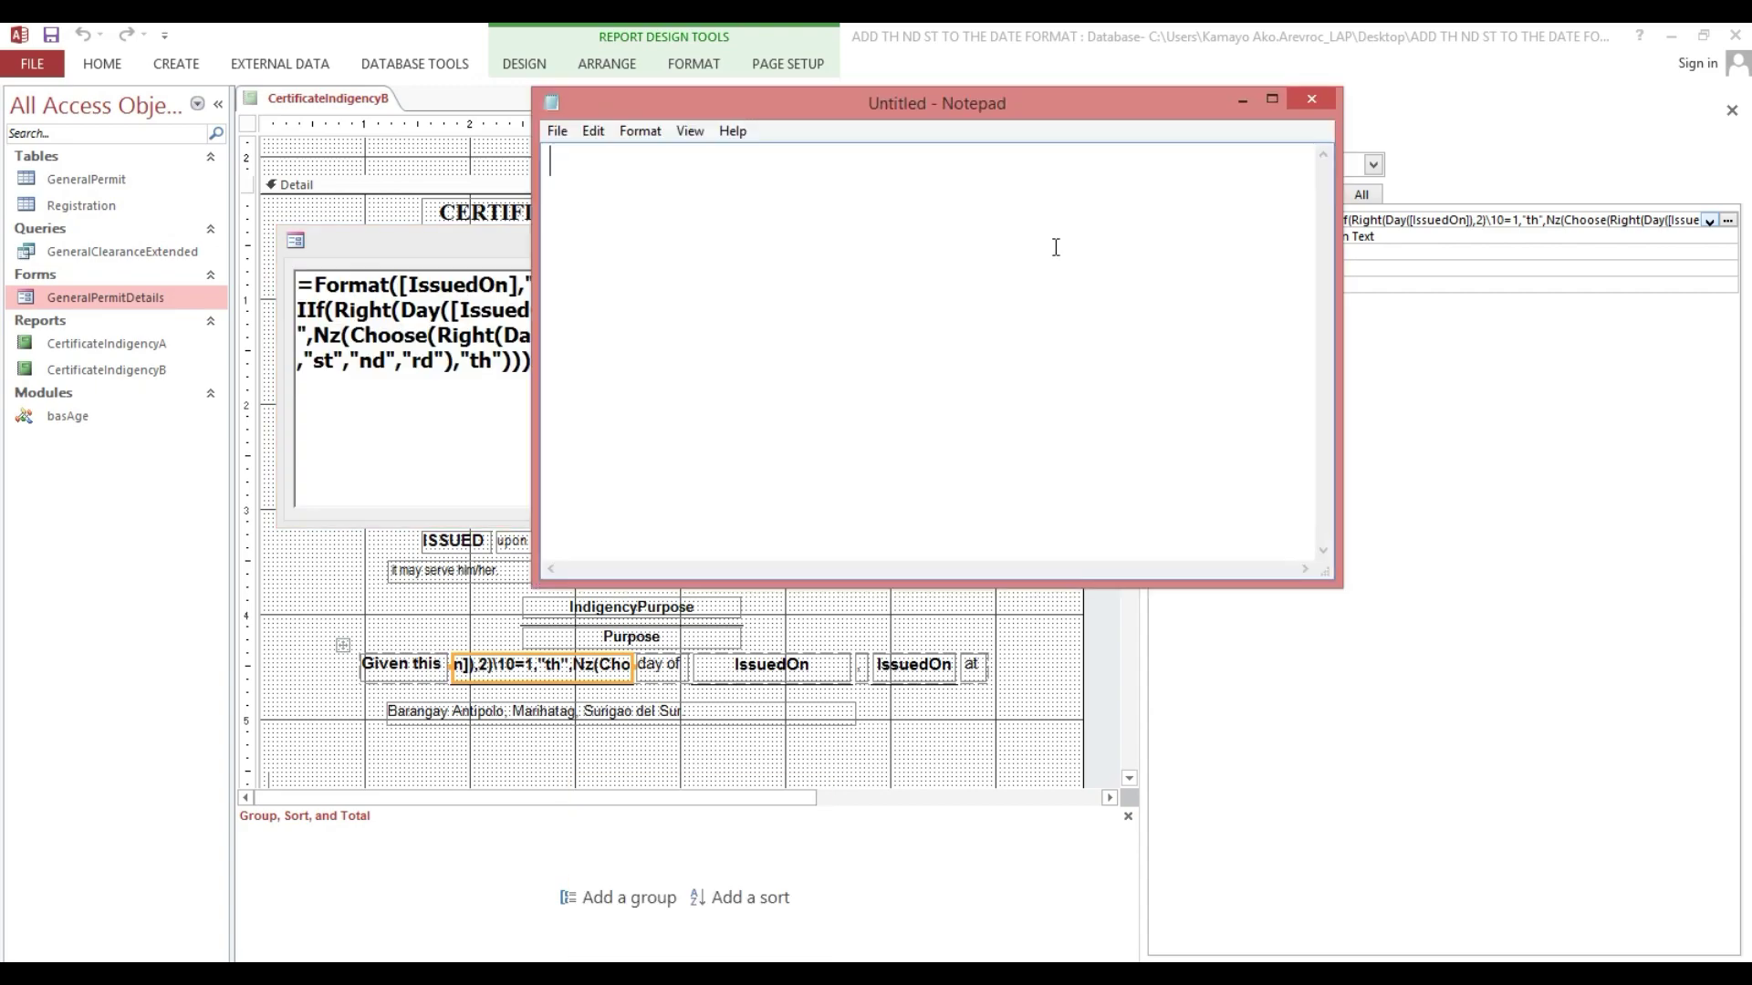
pyautogui.click(1274, 95)
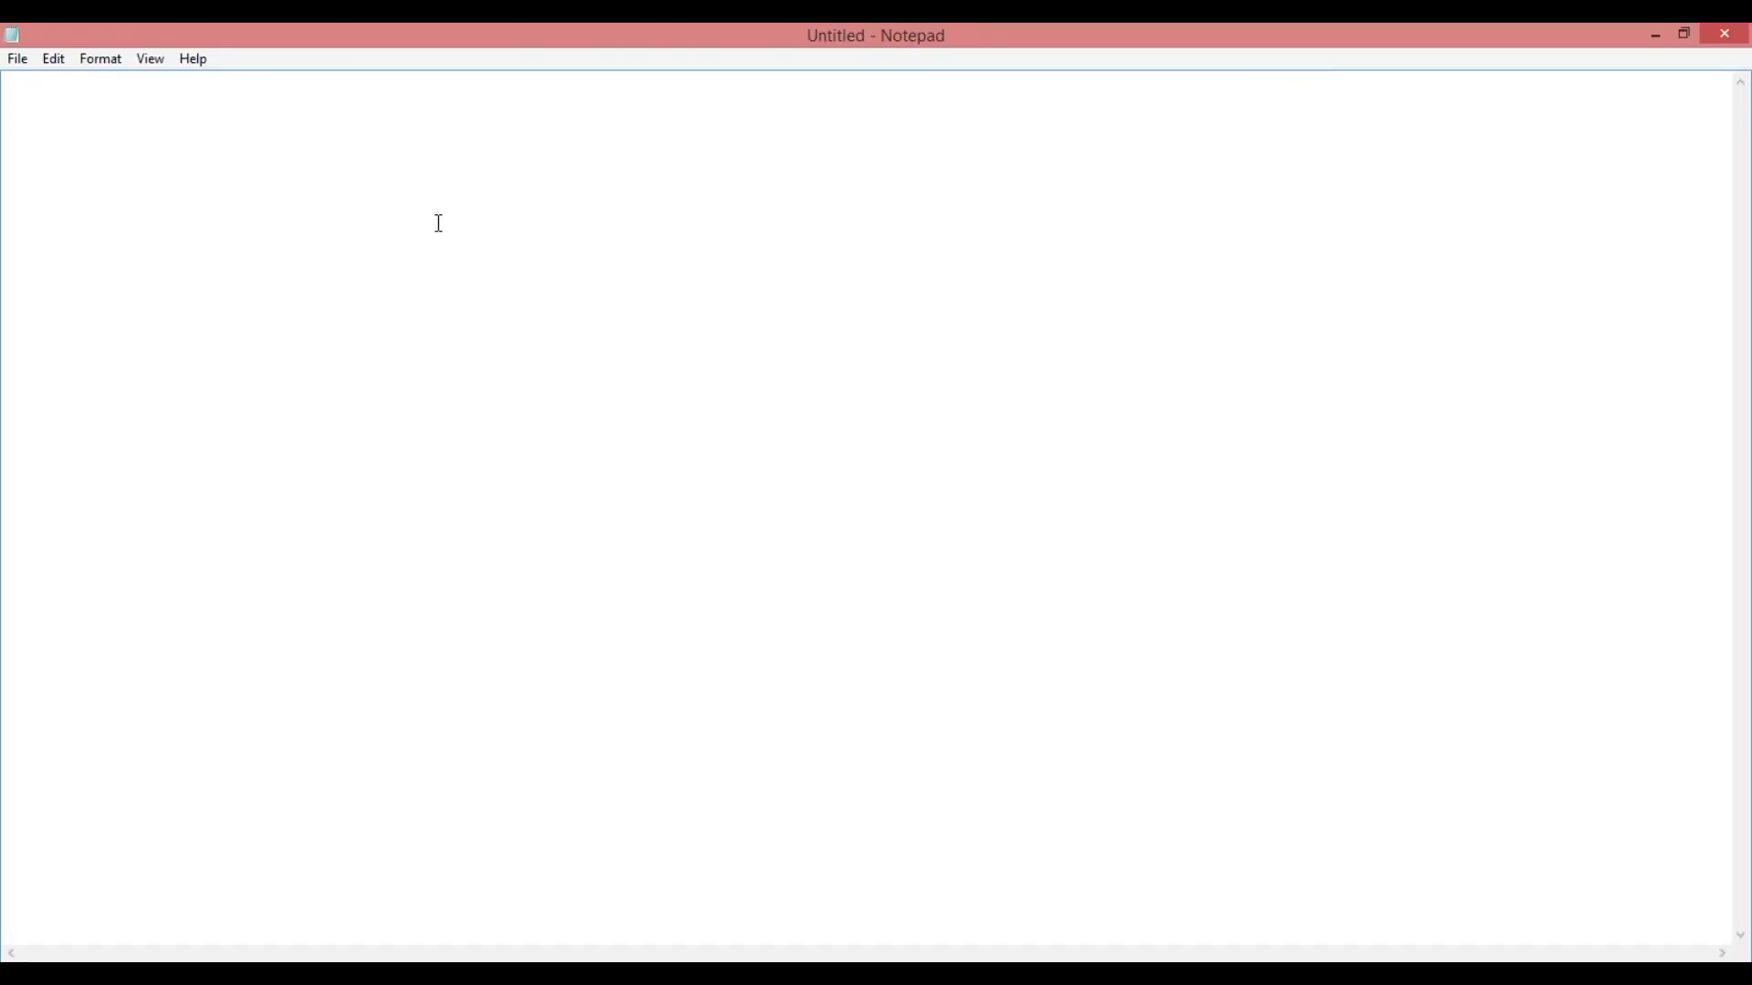
pyautogui.hotkey('ctrl', 'v')
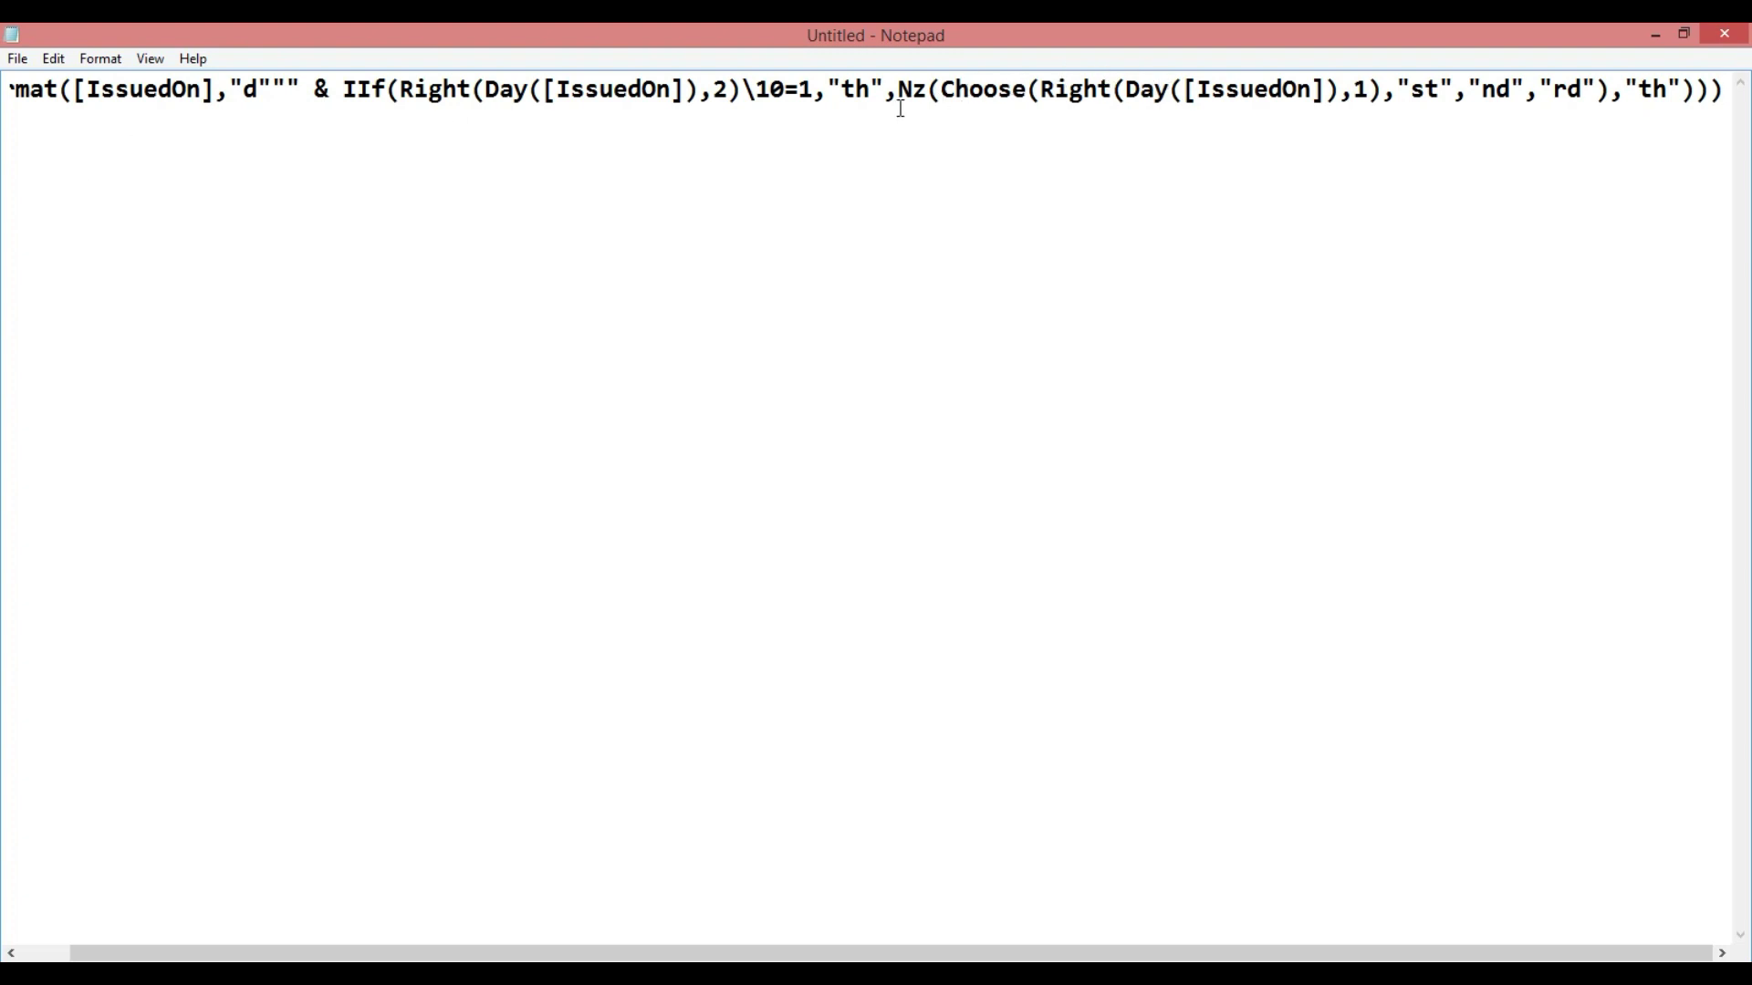
# - Break the formula onto a second line before Nz( and enlarge the Notepad font
pyautogui.hscroll(-1, 921, 91)
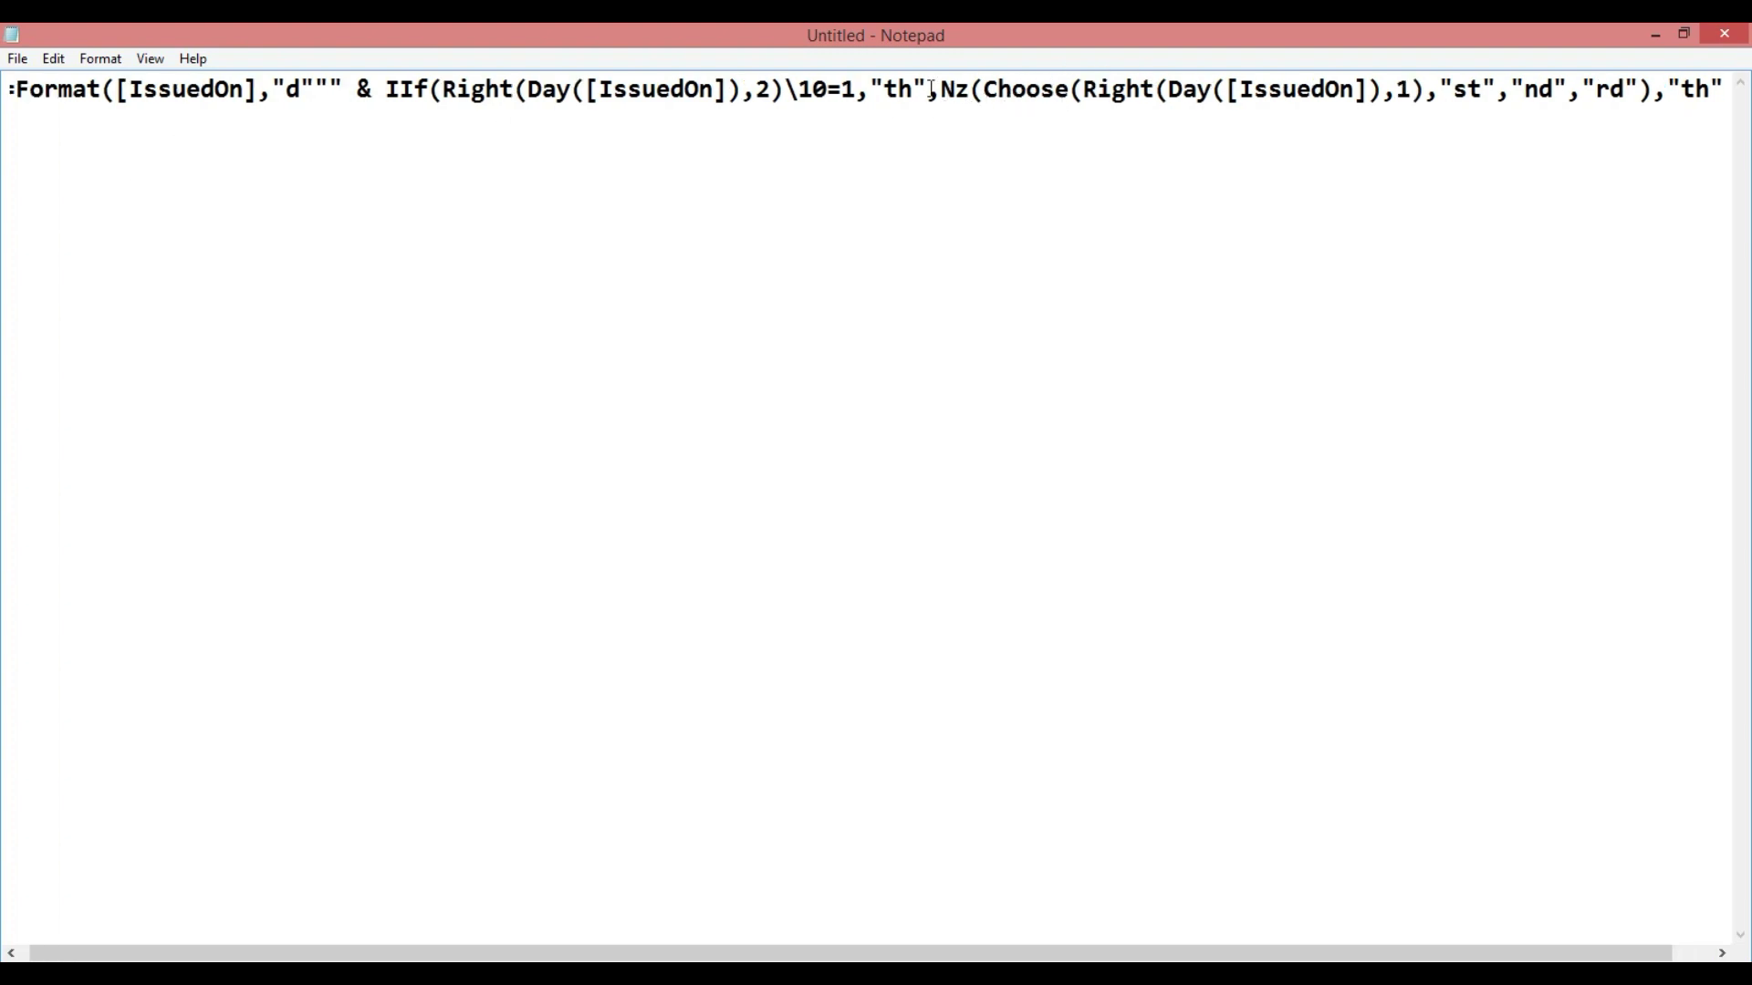
pyautogui.click(946, 84)
pyautogui.press('Return')
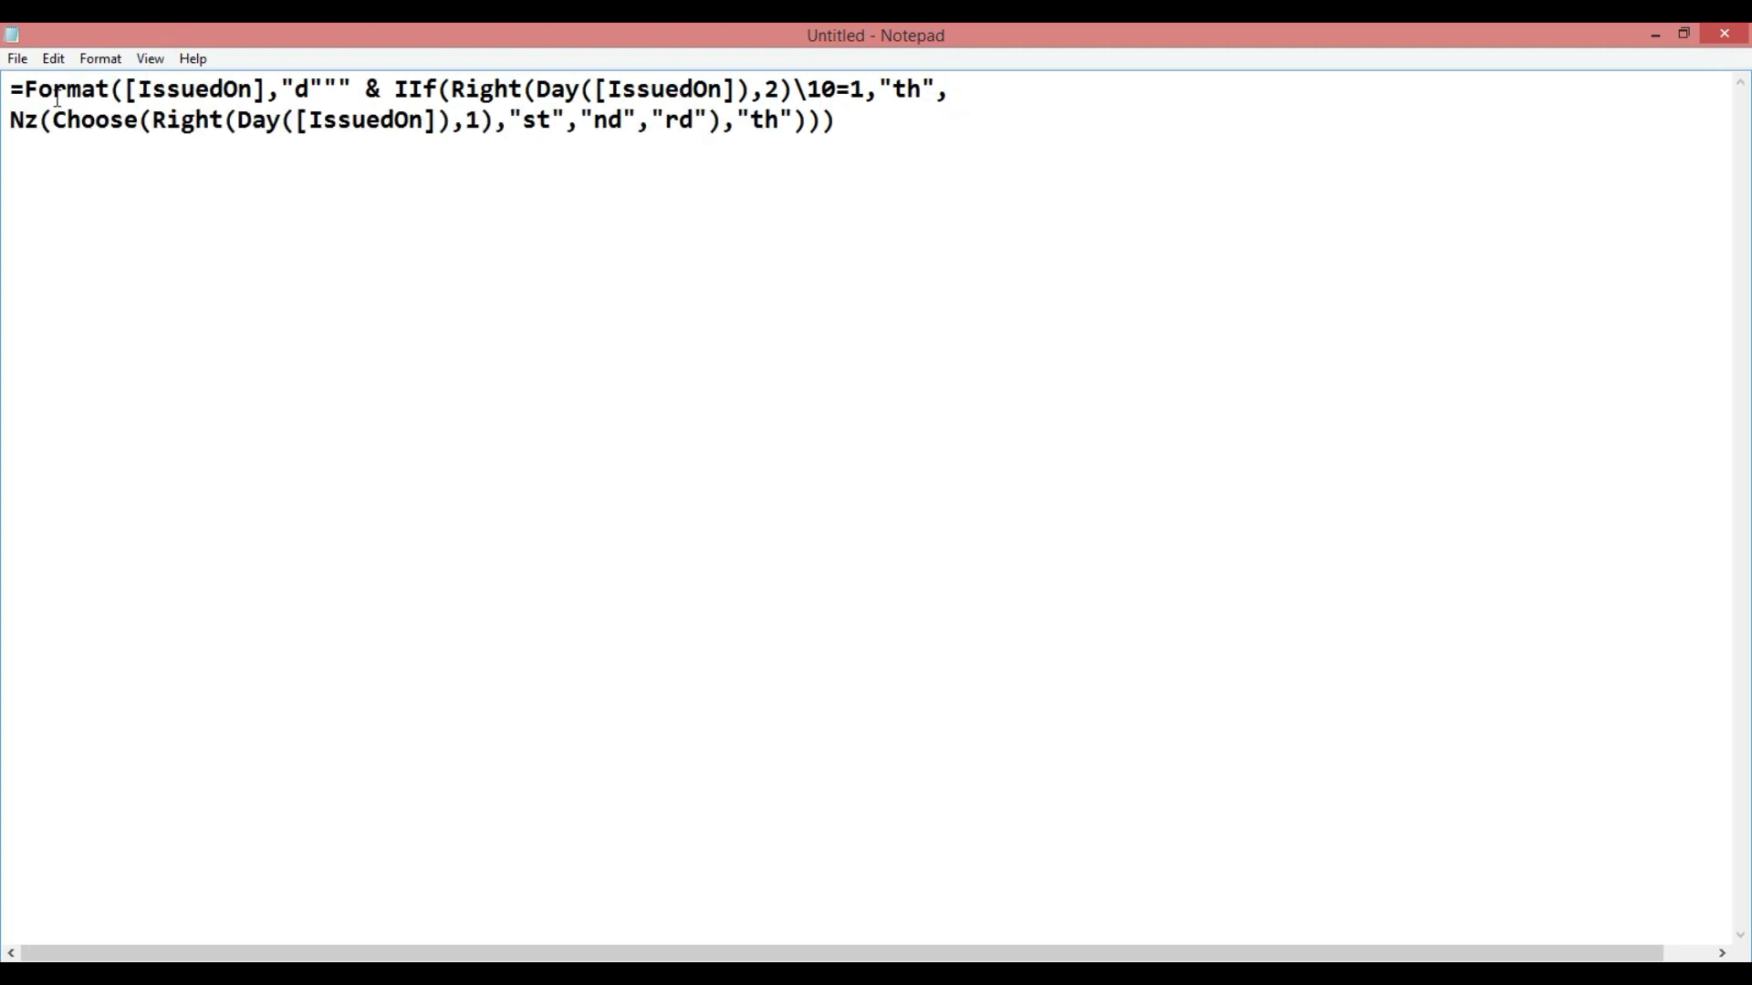
pyautogui.moveTo(11, 89); pyautogui.dragTo(930, 121)
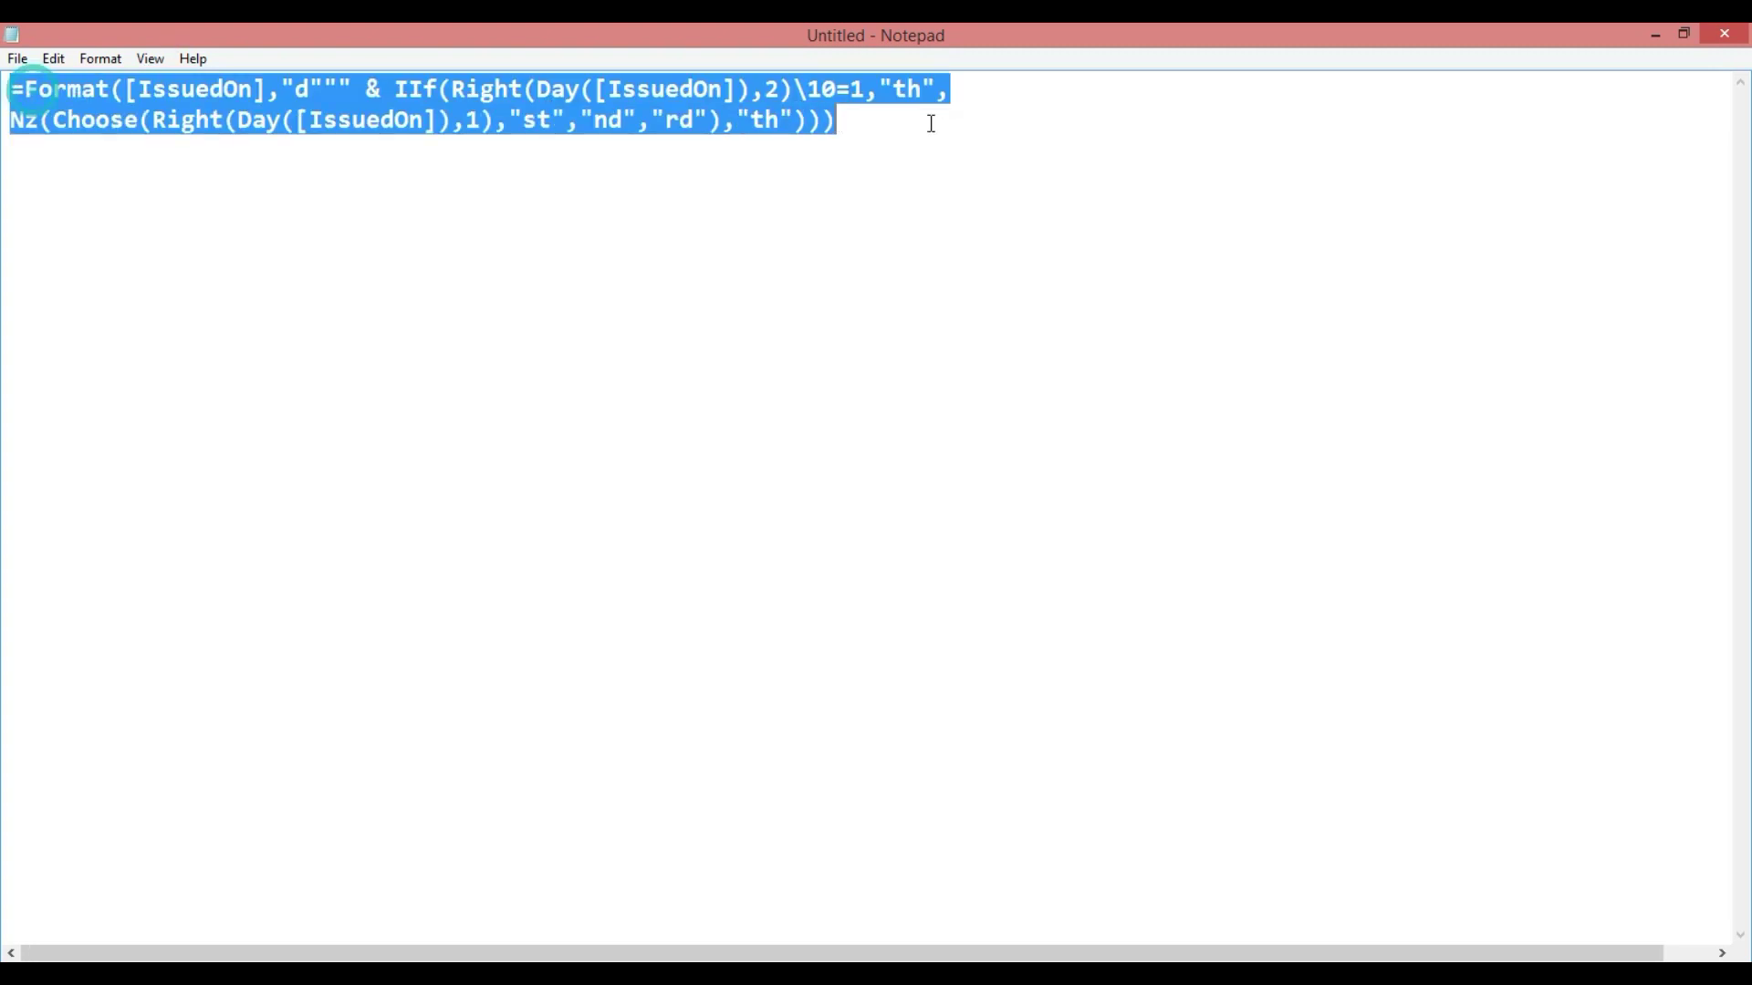
pyautogui.click(97, 58)
pyautogui.click(111, 106)
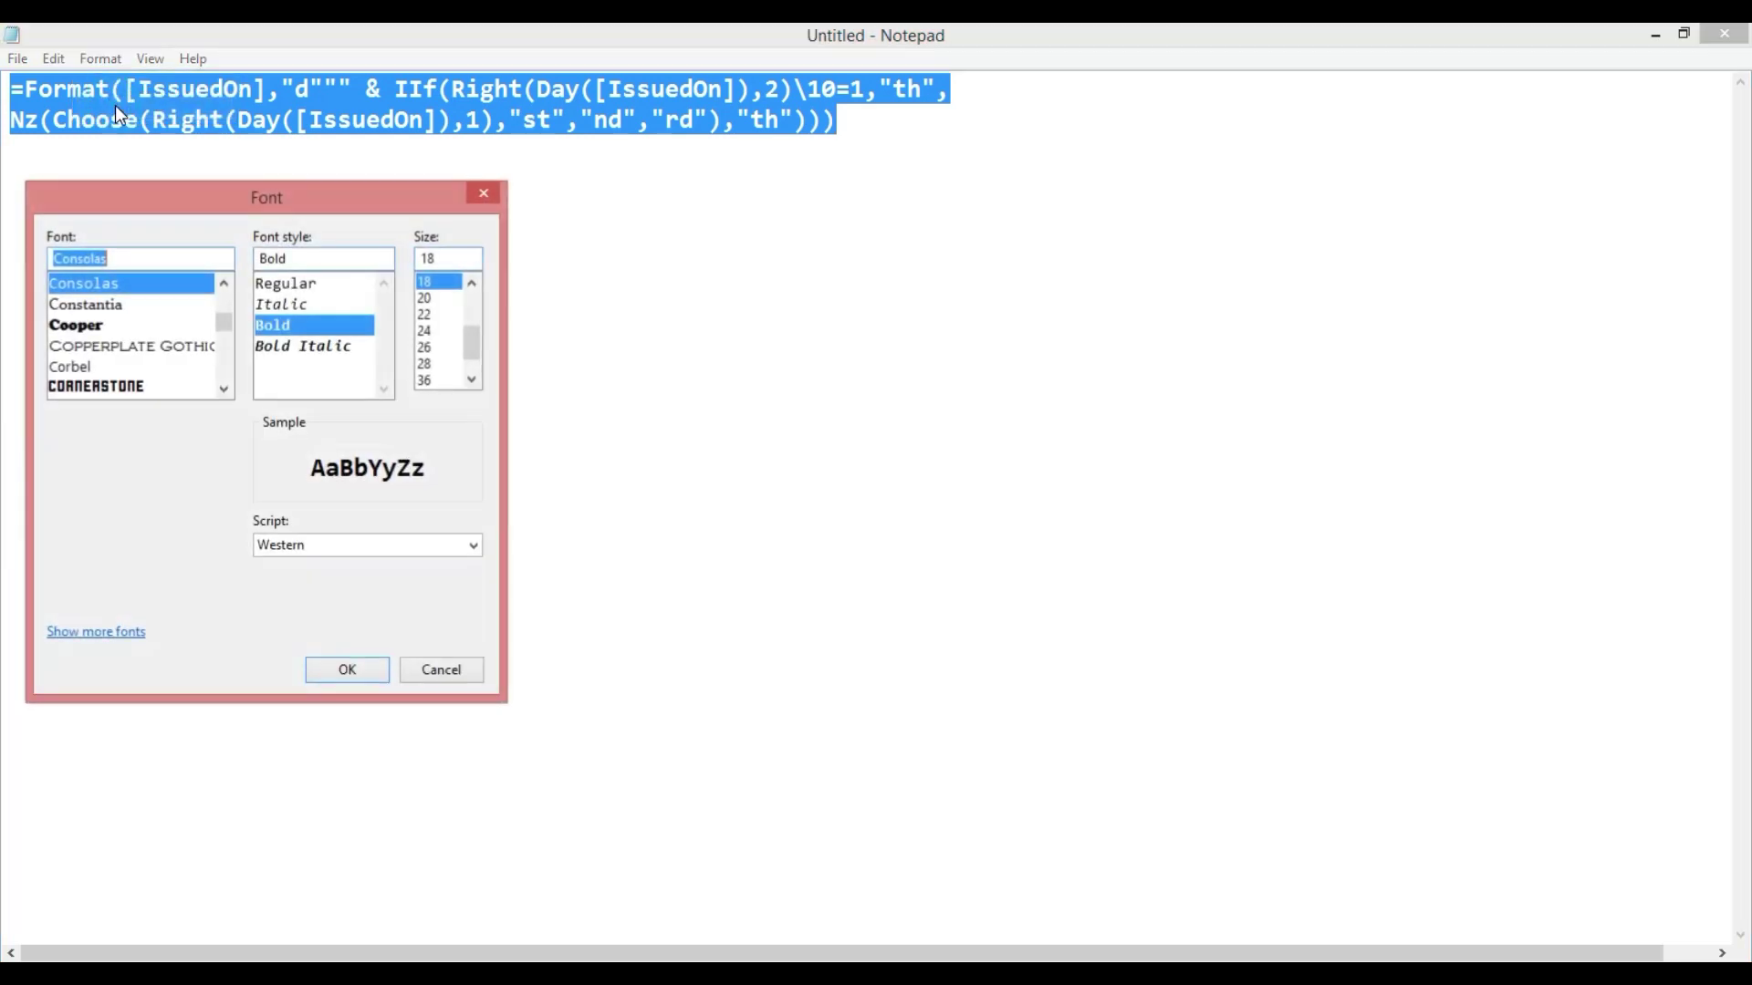
pyautogui.click(424, 330)
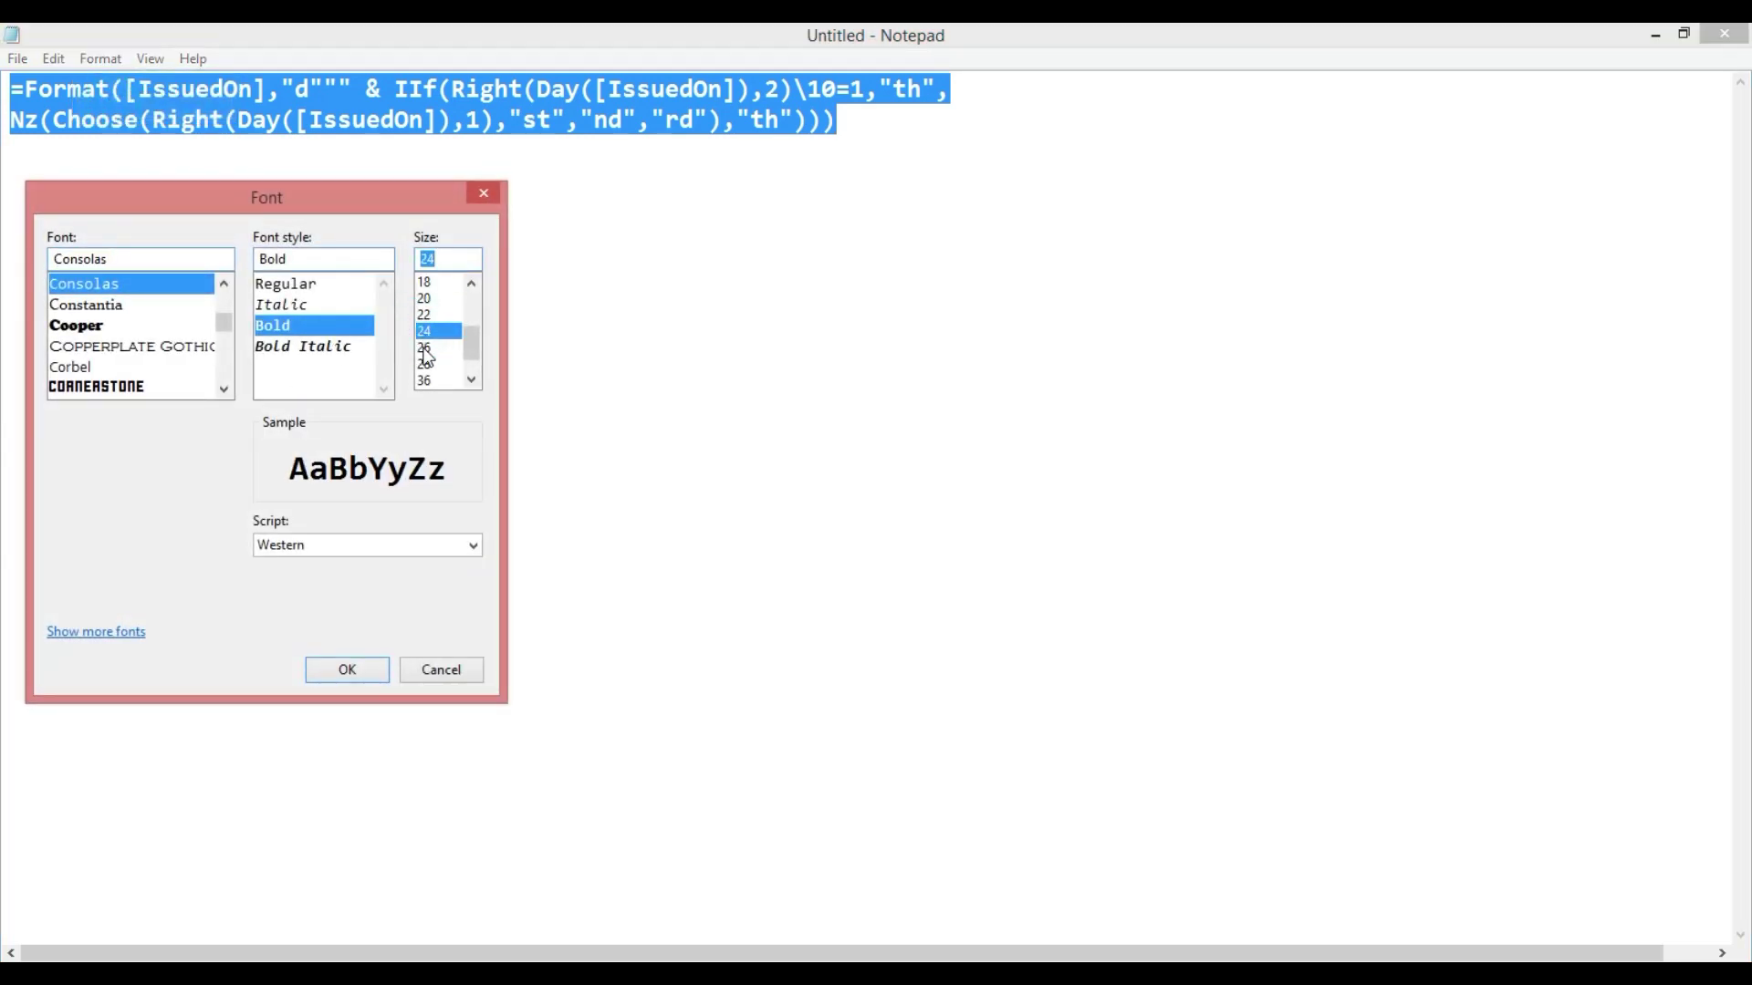
pyautogui.click(426, 351)
pyautogui.click(350, 670)
pyautogui.click(736, 290)
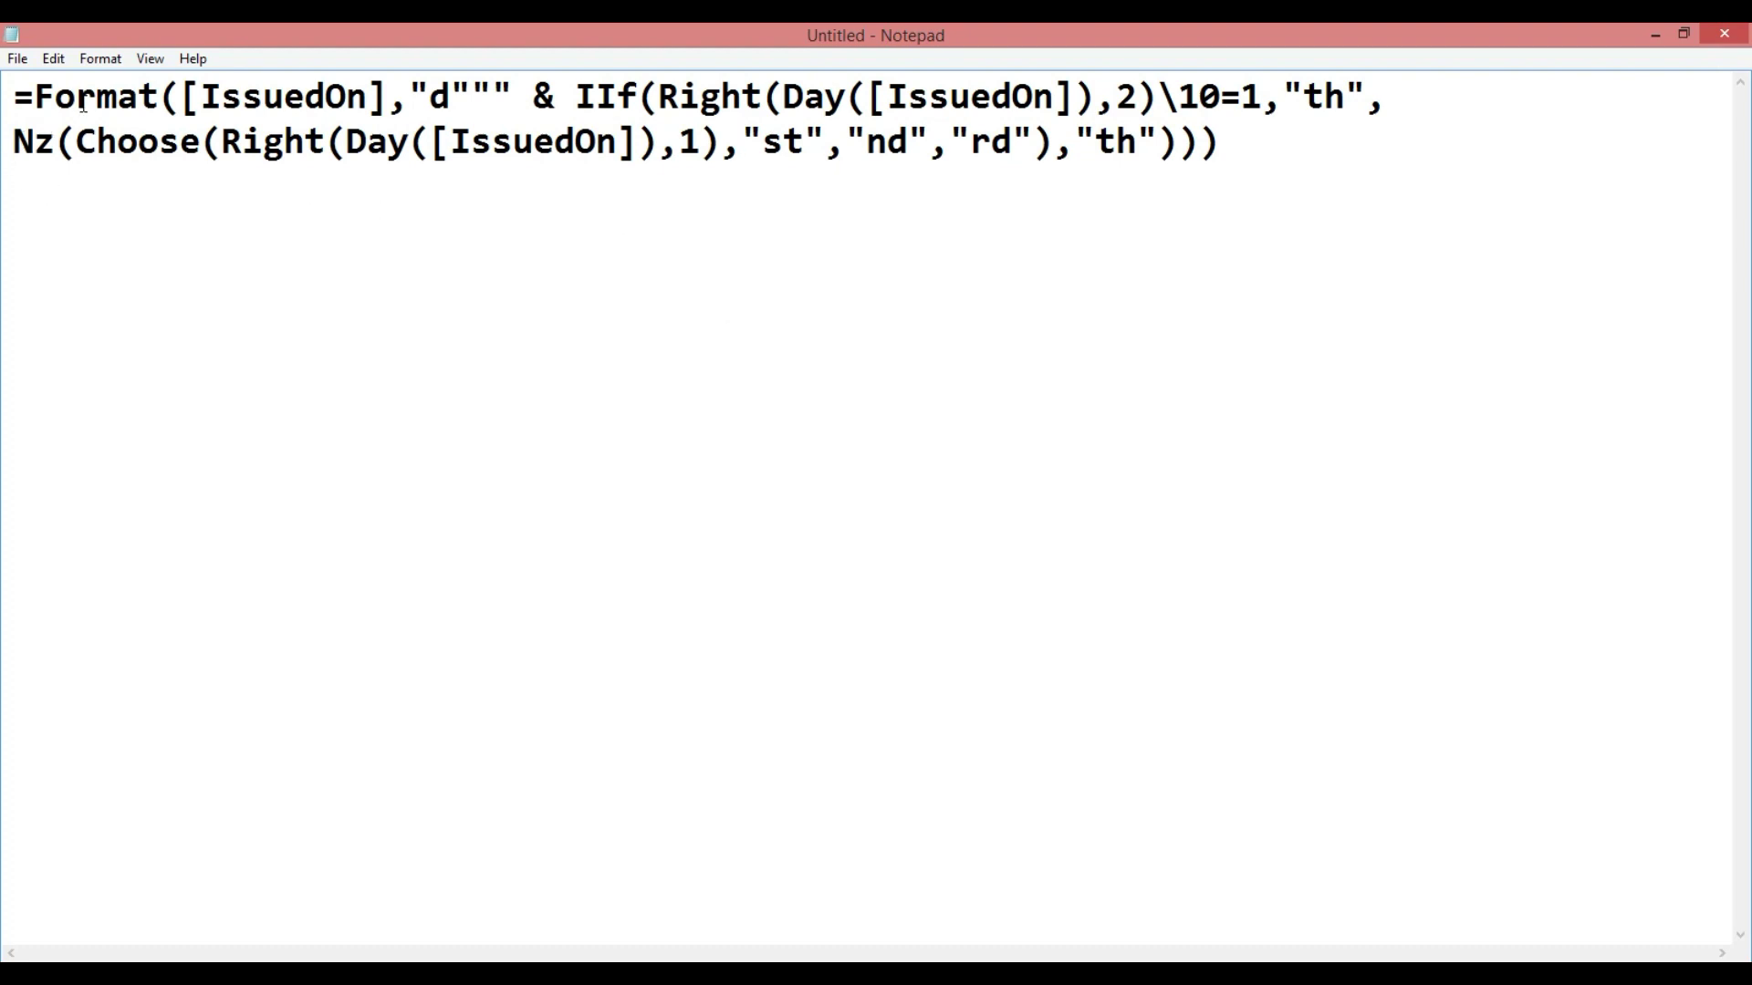
# - Highlight the Format part, show the date-suffix slide, then come back to Notepad
pyautogui.moveTo(12, 98); pyautogui.dragTo(242, 98)
pyautogui.click(260, 211)
pyautogui.moveTo(563, 971)
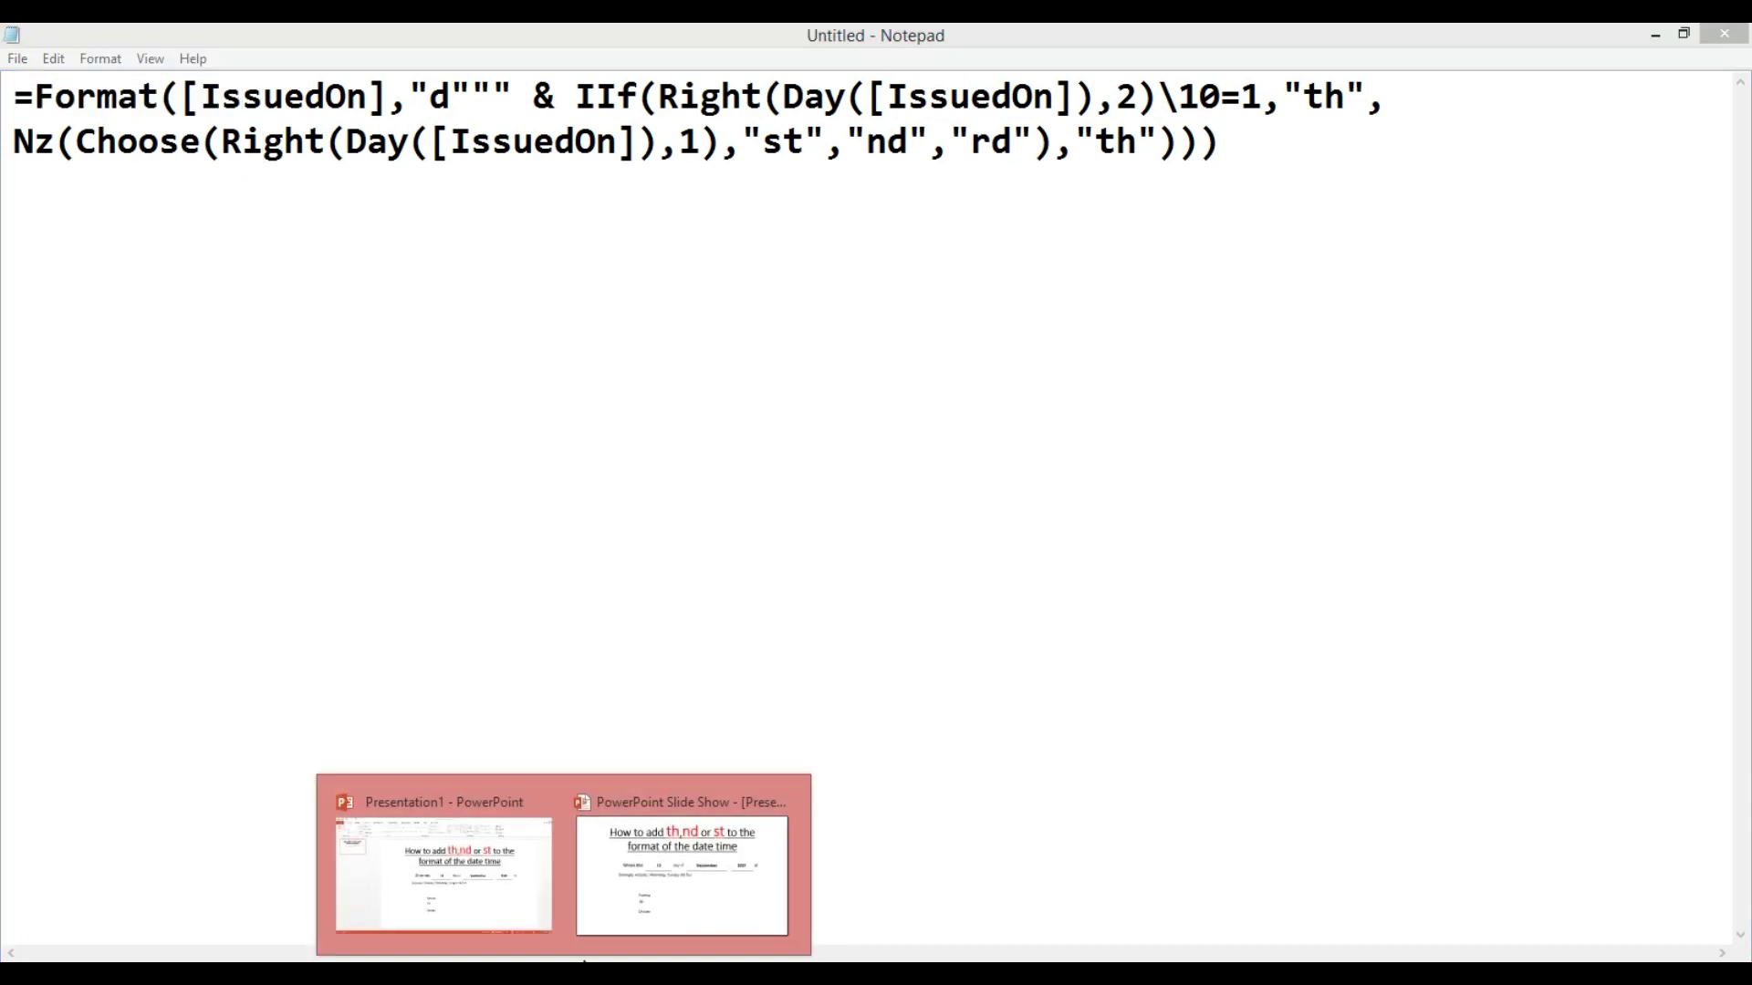
pyautogui.click(628, 901)
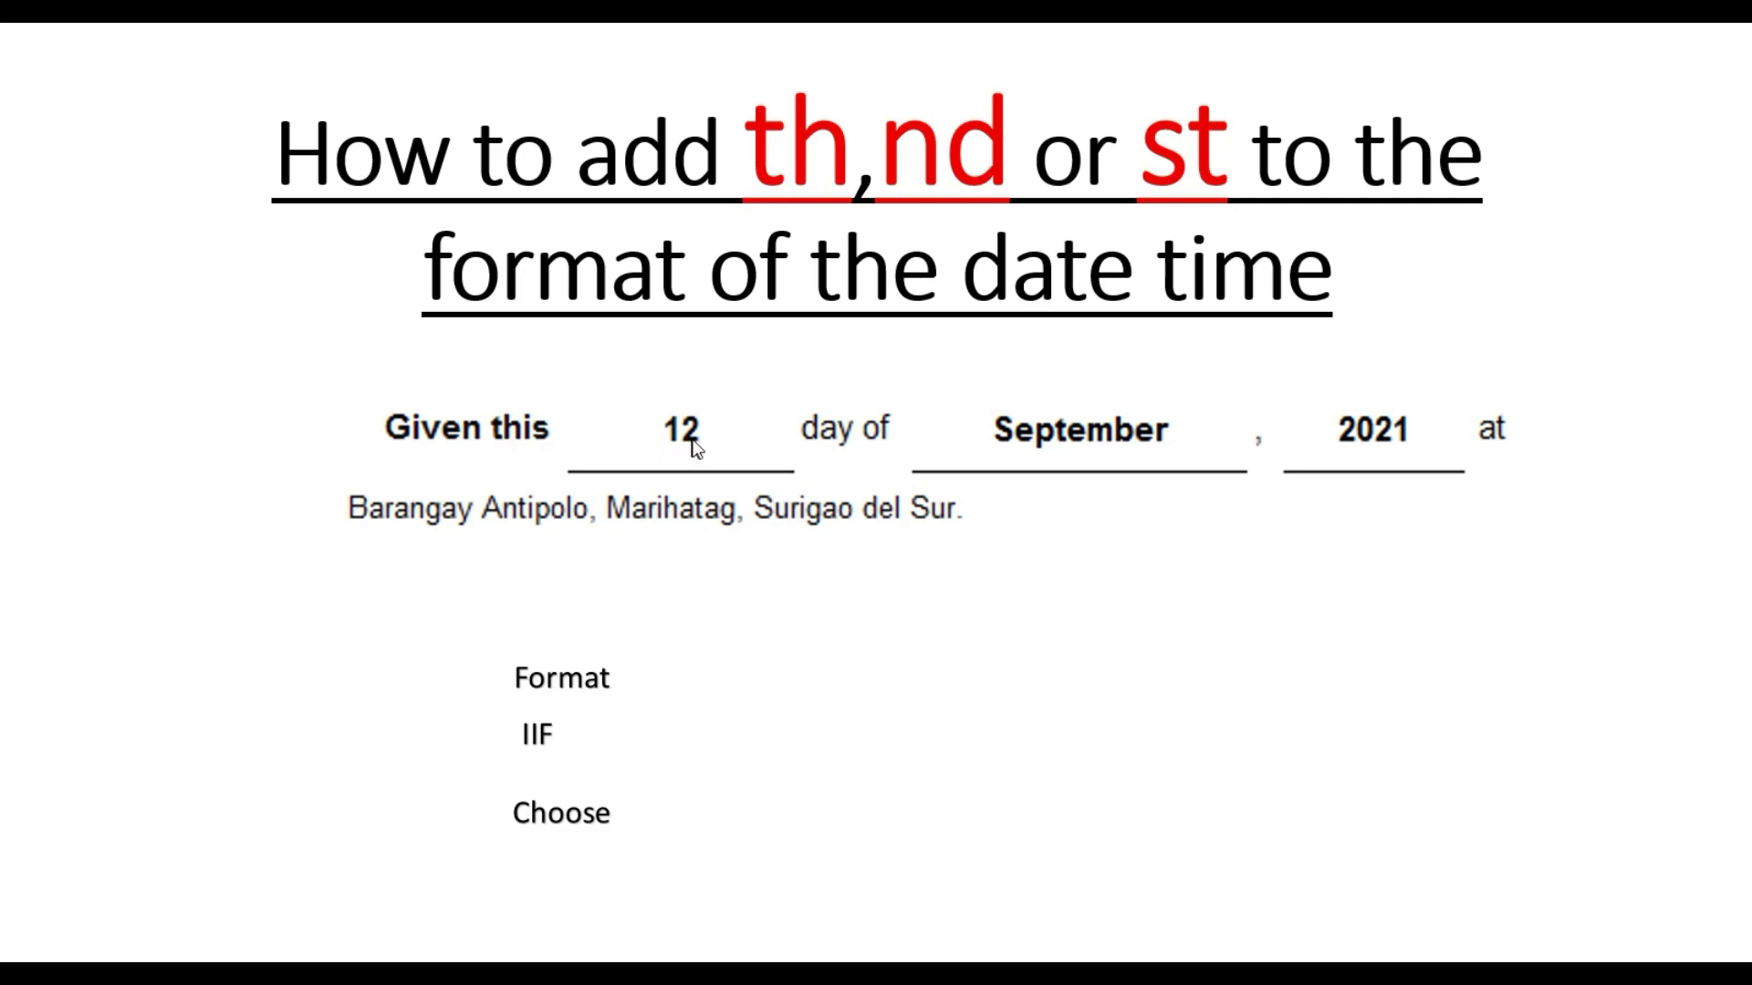
pyautogui.hotkey('alt', 'Tab')
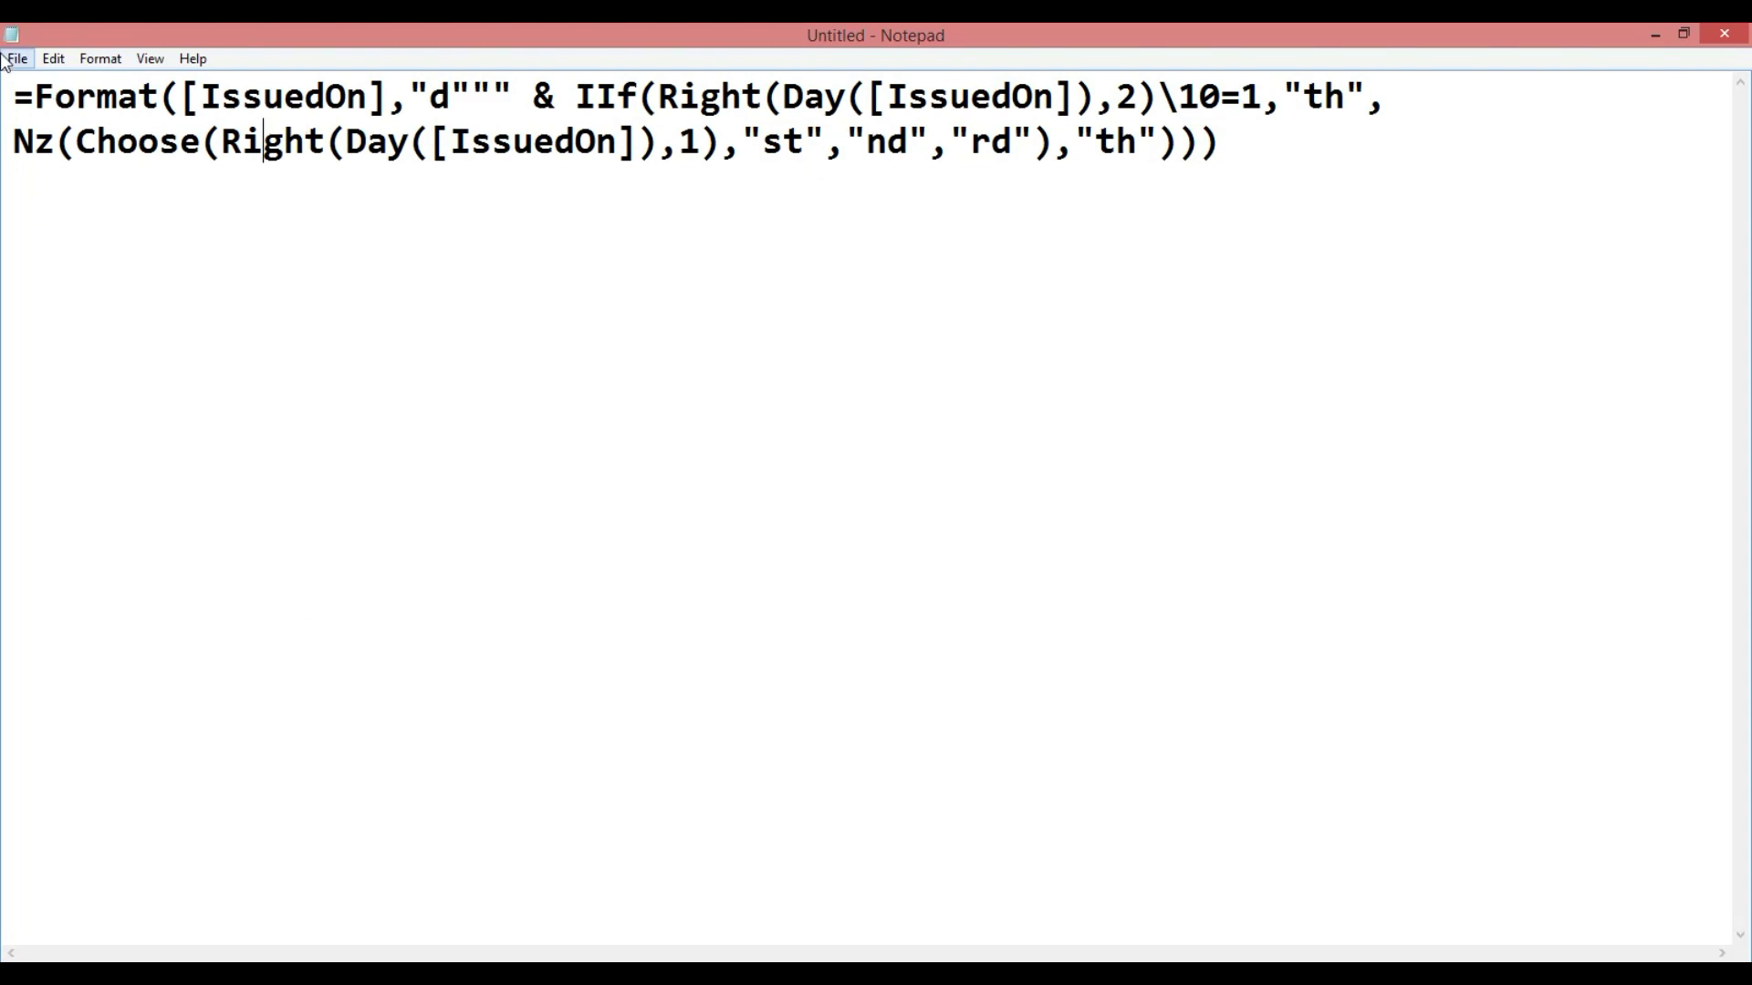
# - Highlight the Format/IIf portion, the IssuedOn part, then the whole formula to explain each
pyautogui.moveTo(33, 96); pyautogui.dragTo(237, 130)
pyautogui.click(398, 215)
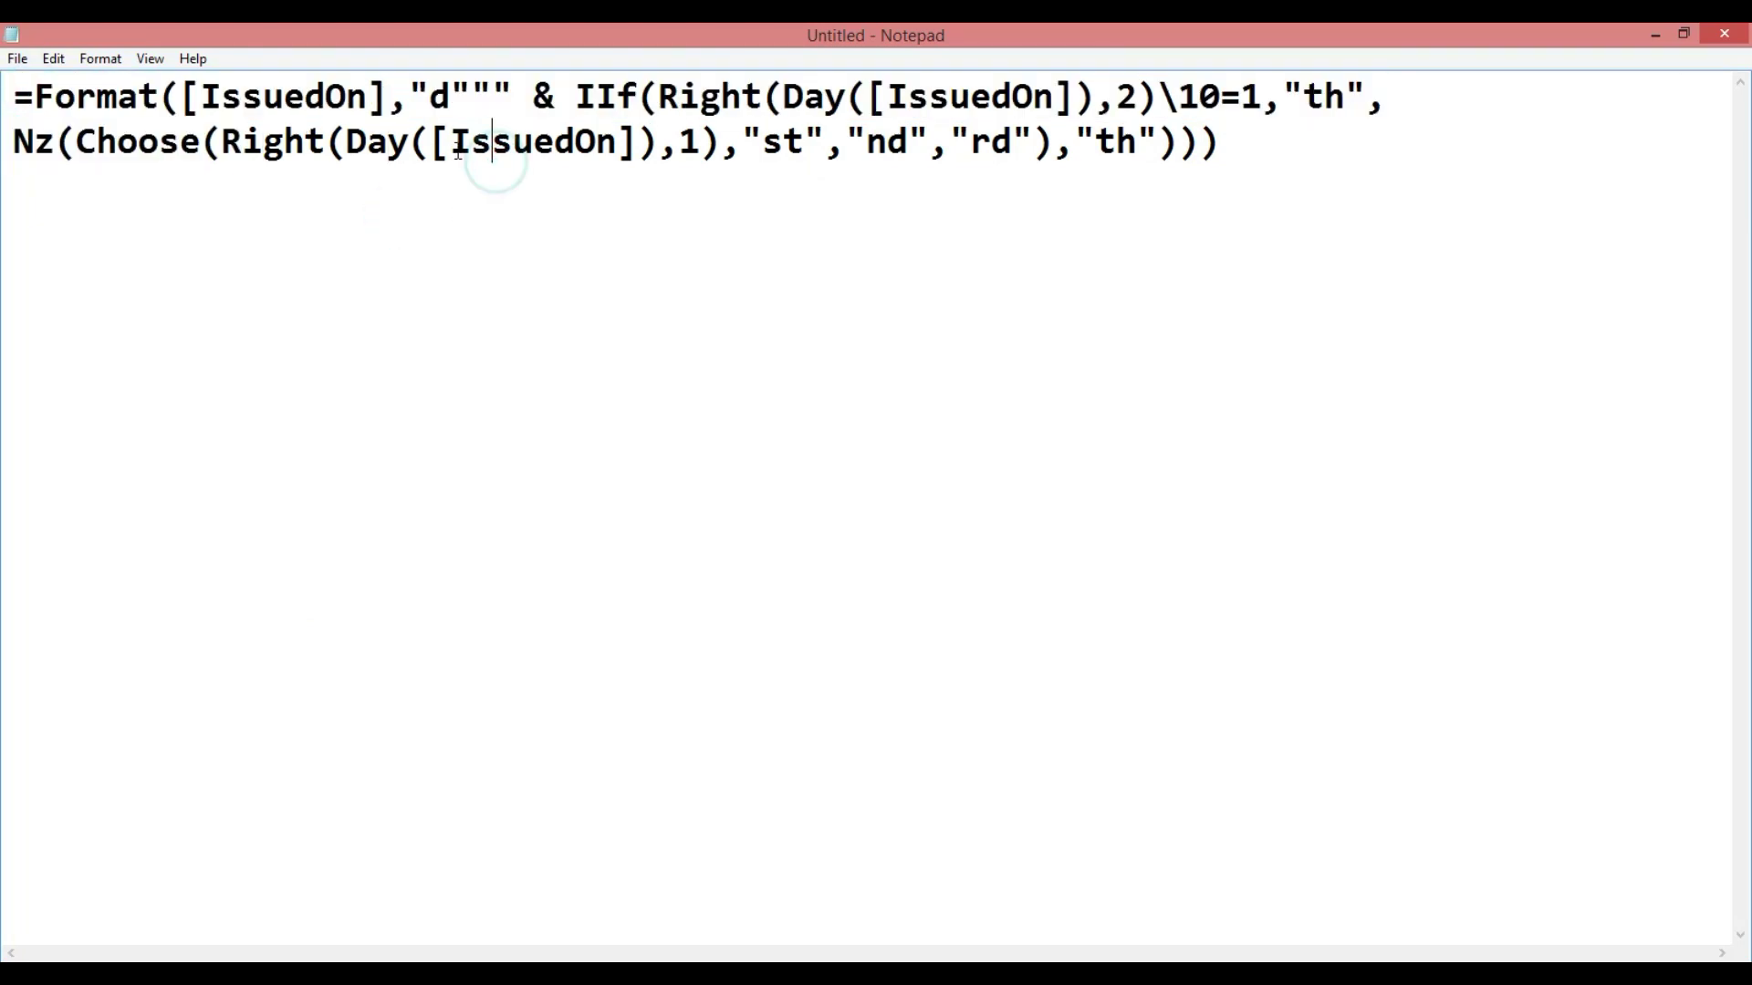
pyautogui.moveTo(451, 142); pyautogui.dragTo(767, 141)
pyautogui.click(678, 141)
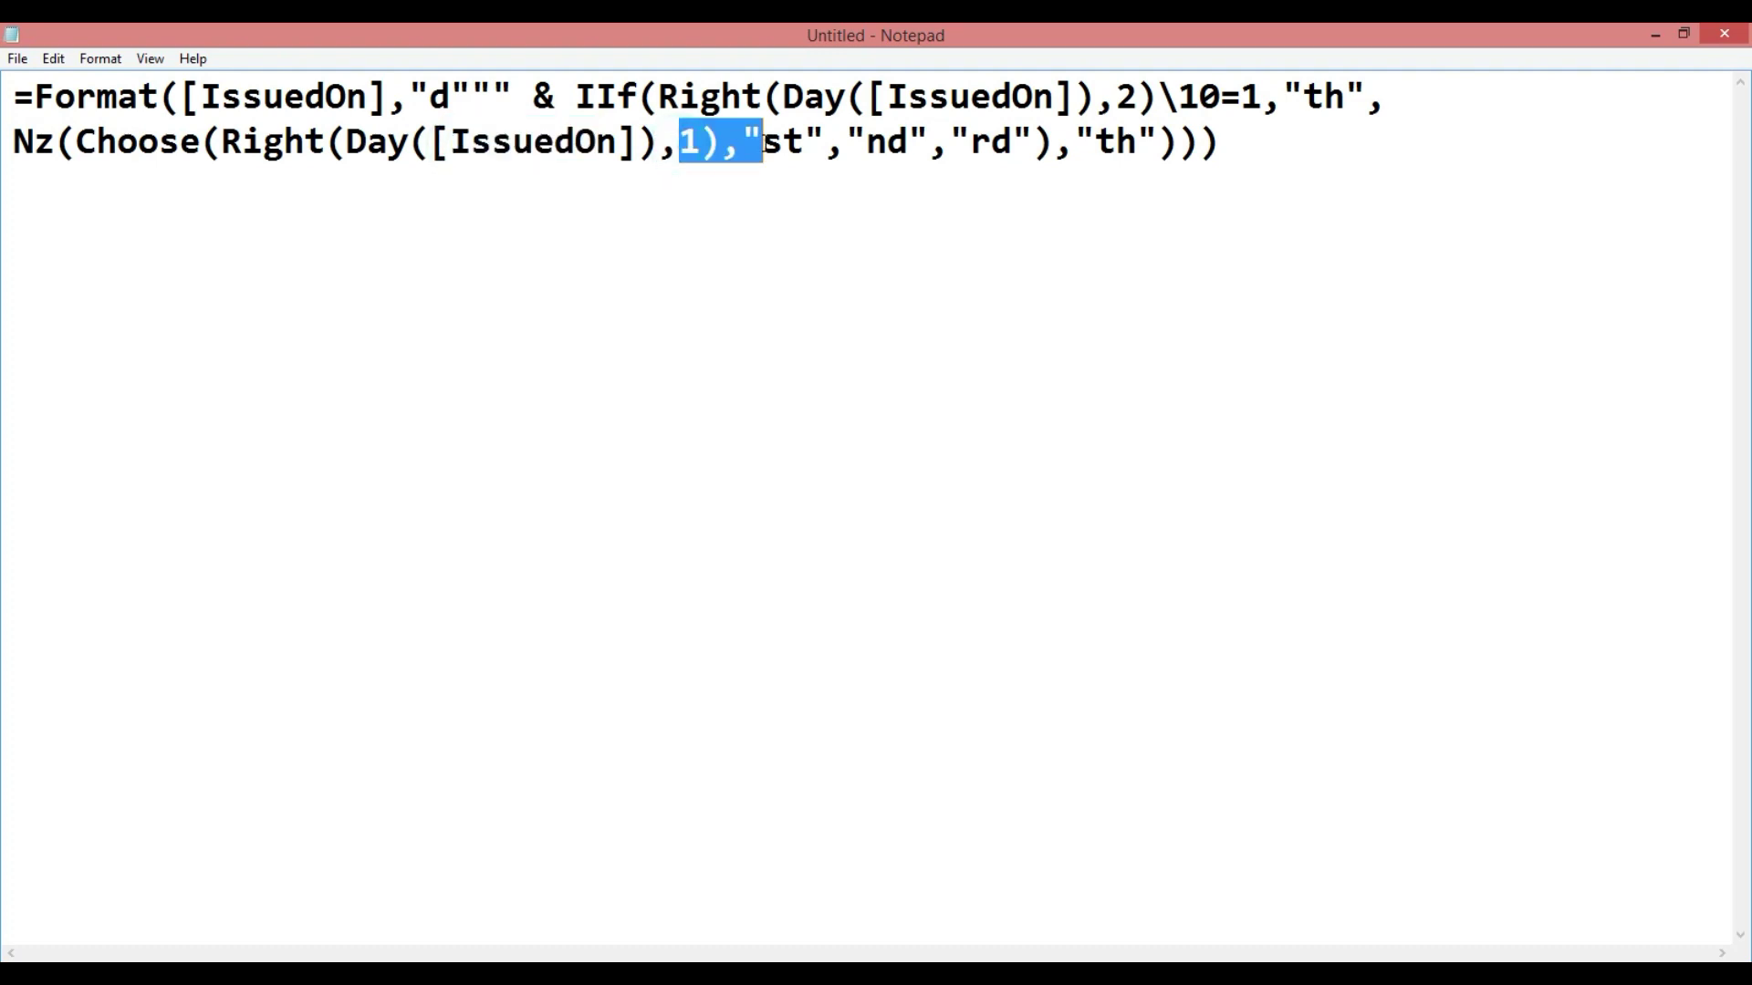
pyautogui.click(808, 145)
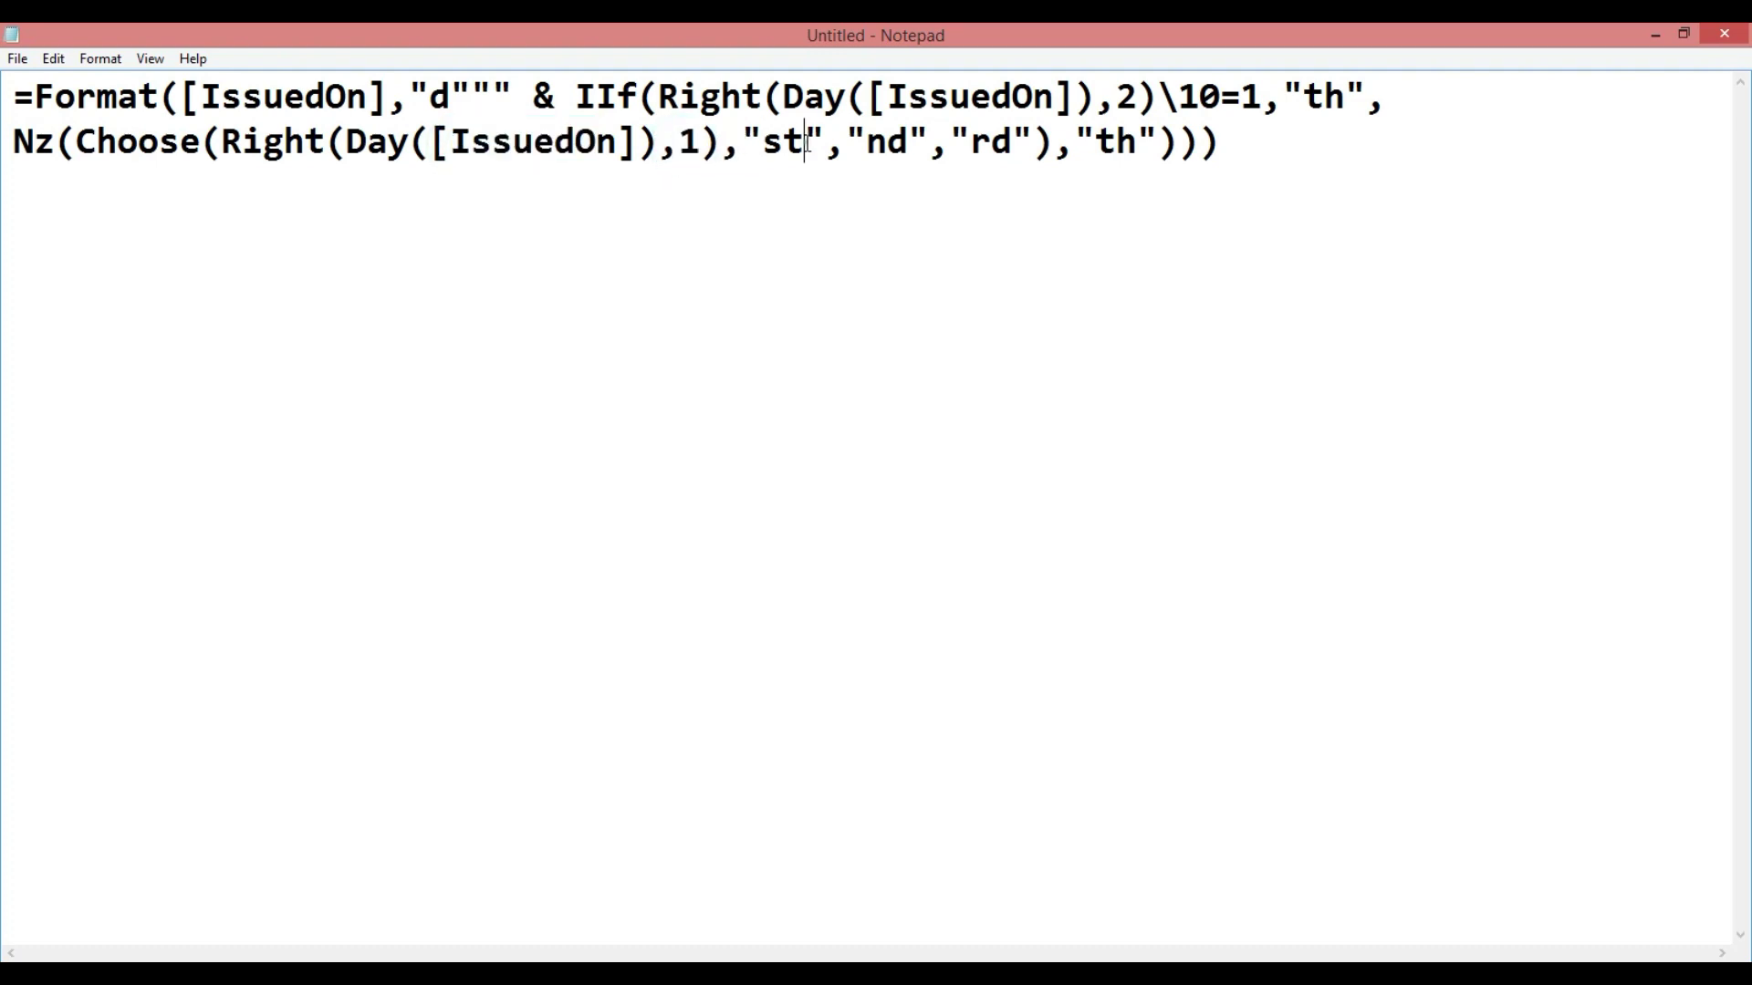
pyautogui.moveTo(34, 96); pyautogui.dragTo(98, 138)
pyautogui.click(66, 107)
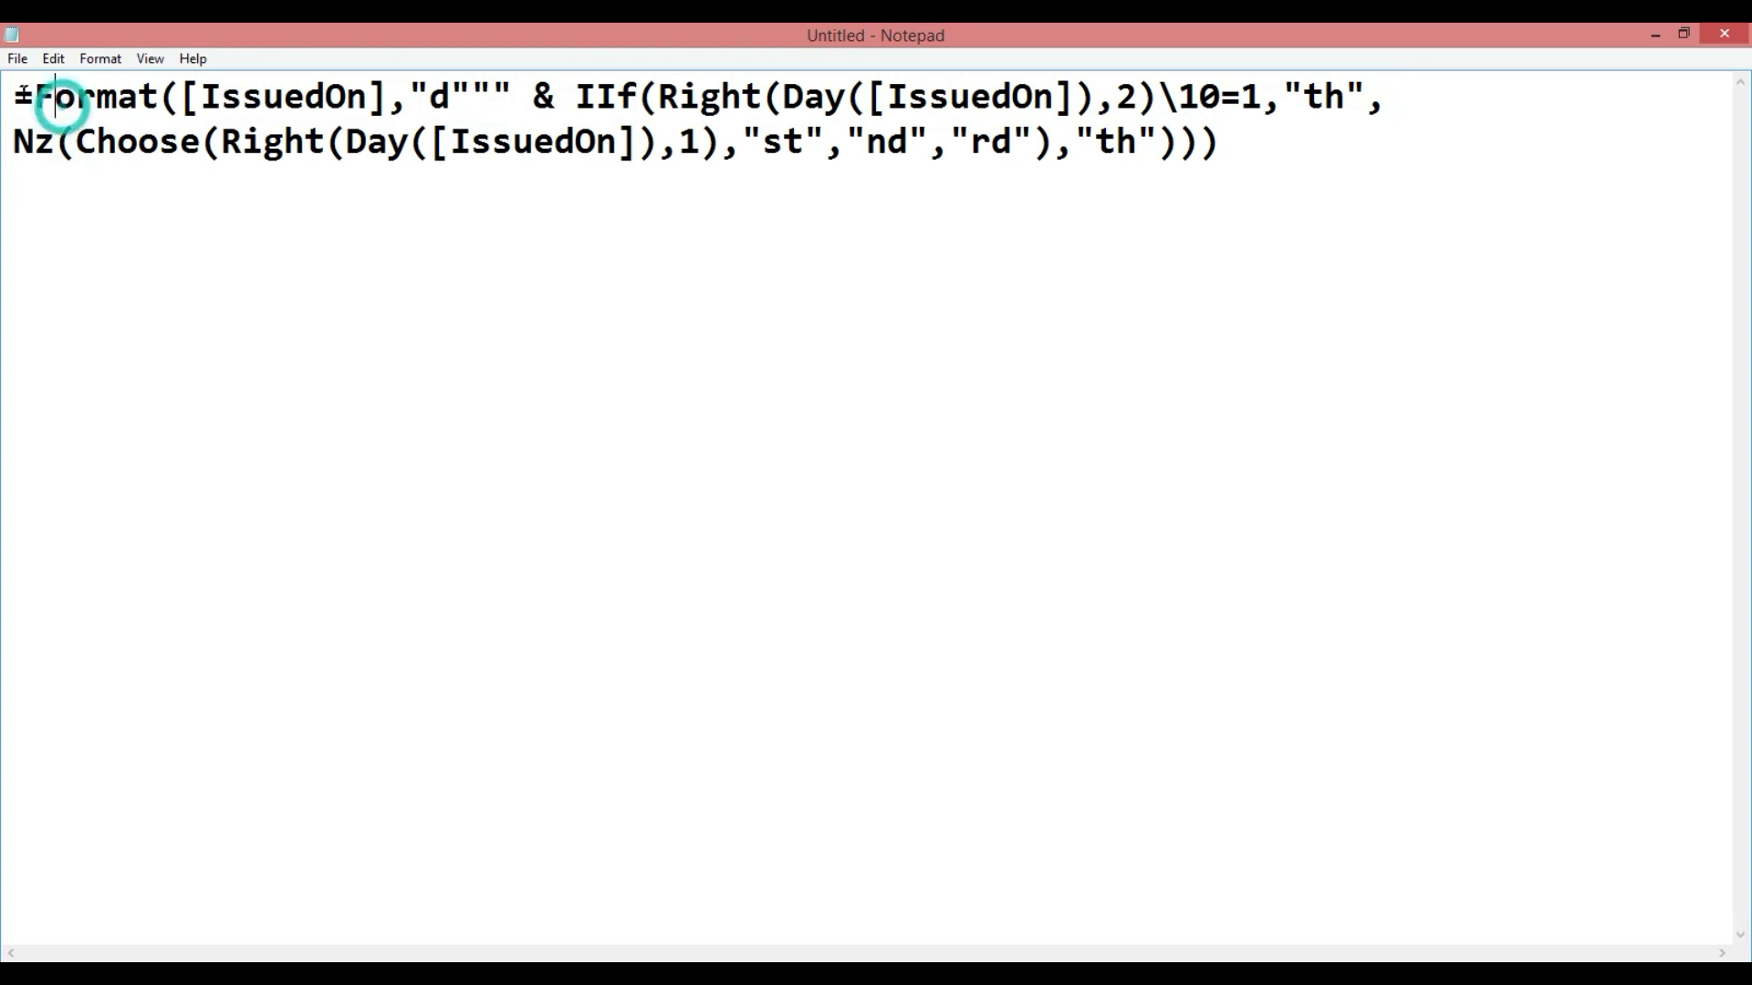
pyautogui.moveTo(14, 96); pyautogui.dragTo(1235, 197)
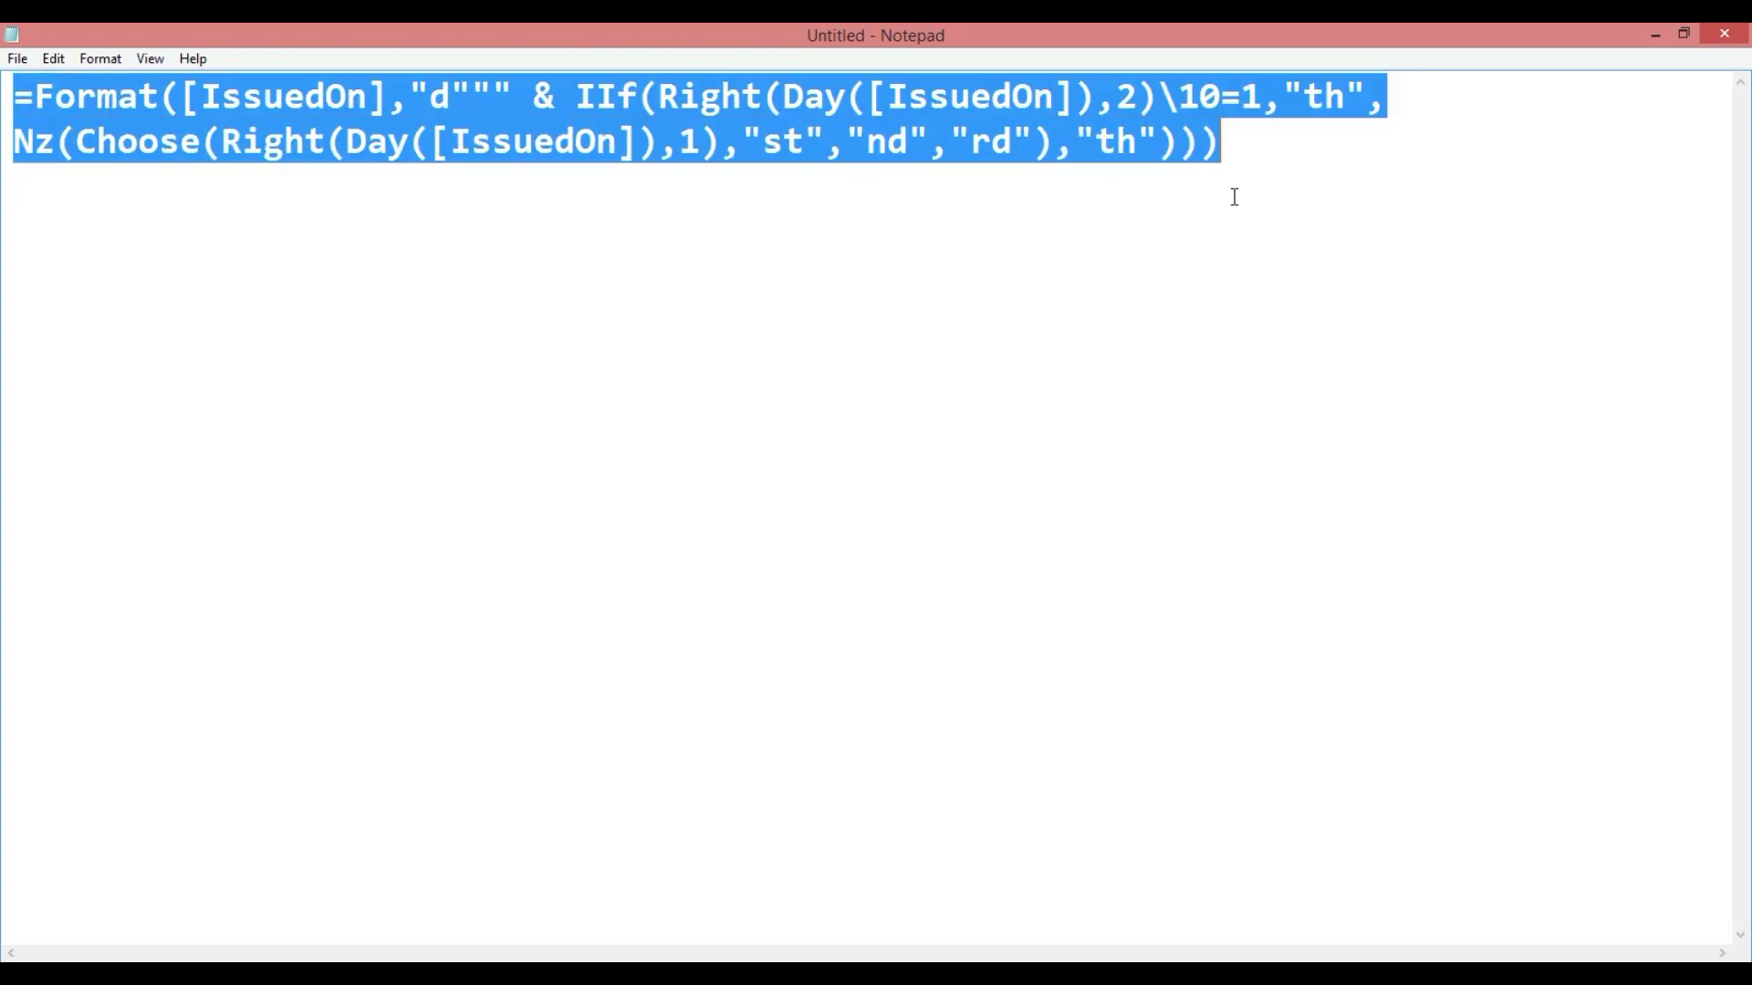
pyautogui.click(1234, 196)
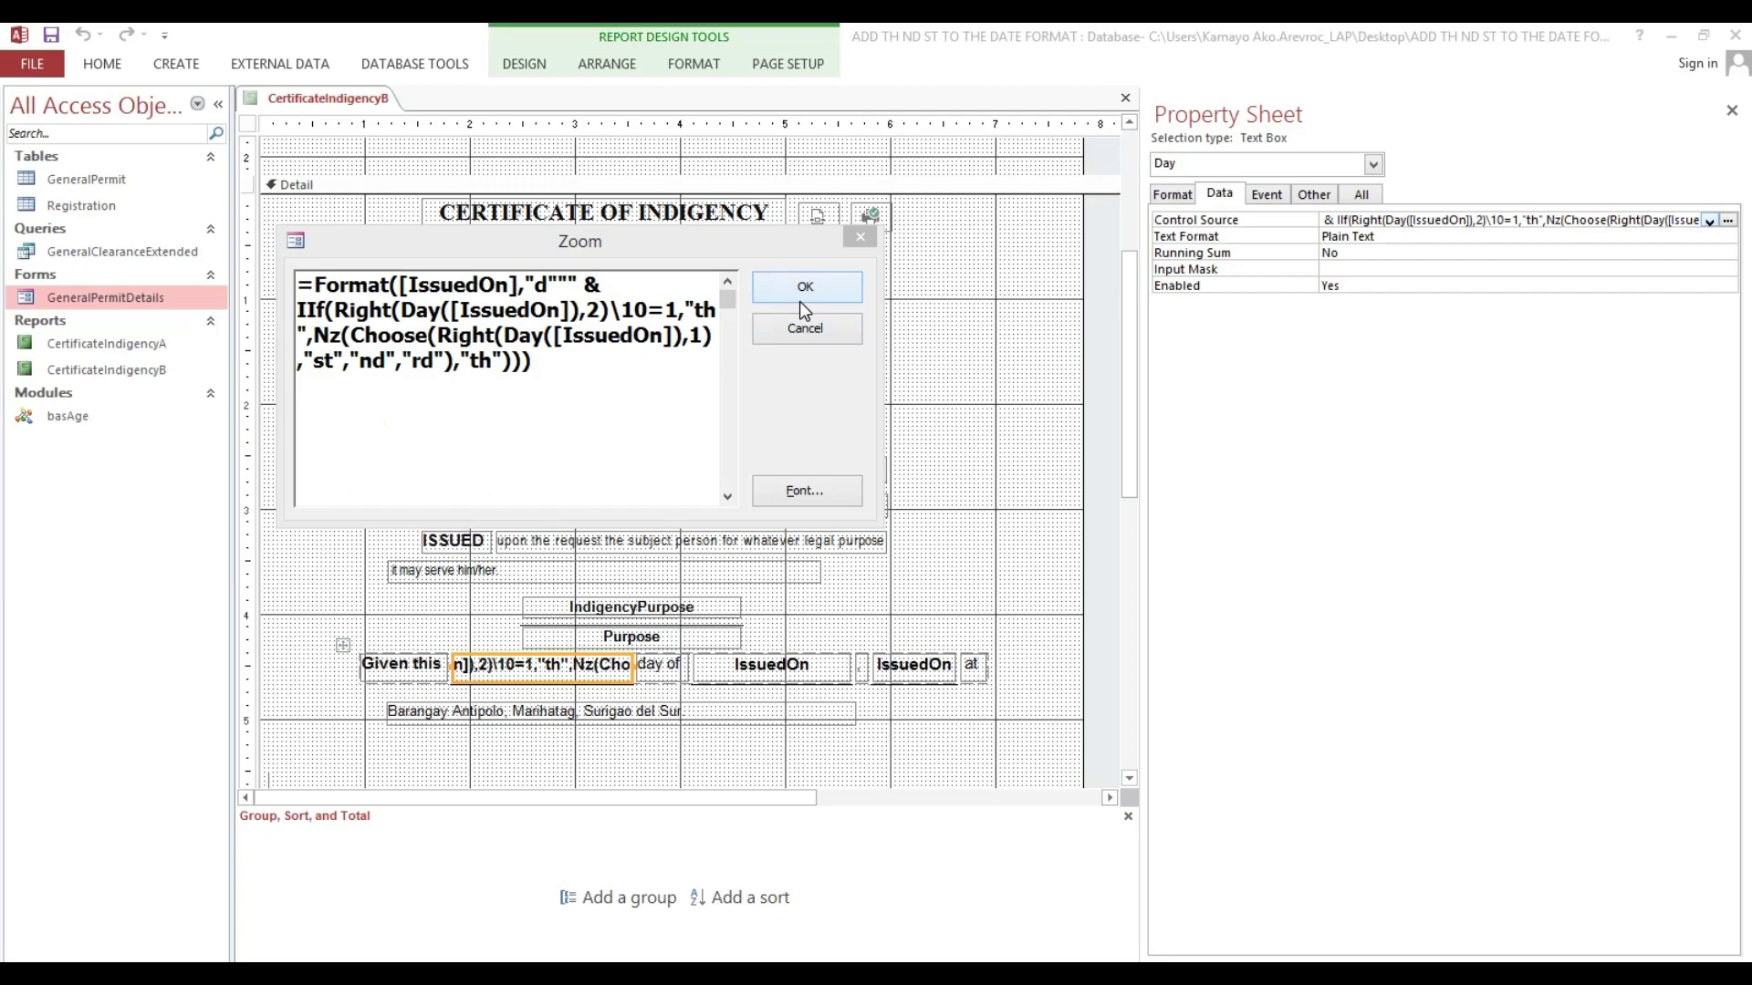
# - Accept the Zoom formula, confirm the certificate shows '12th' in Report view, then close the report
pyautogui.click(800, 299)
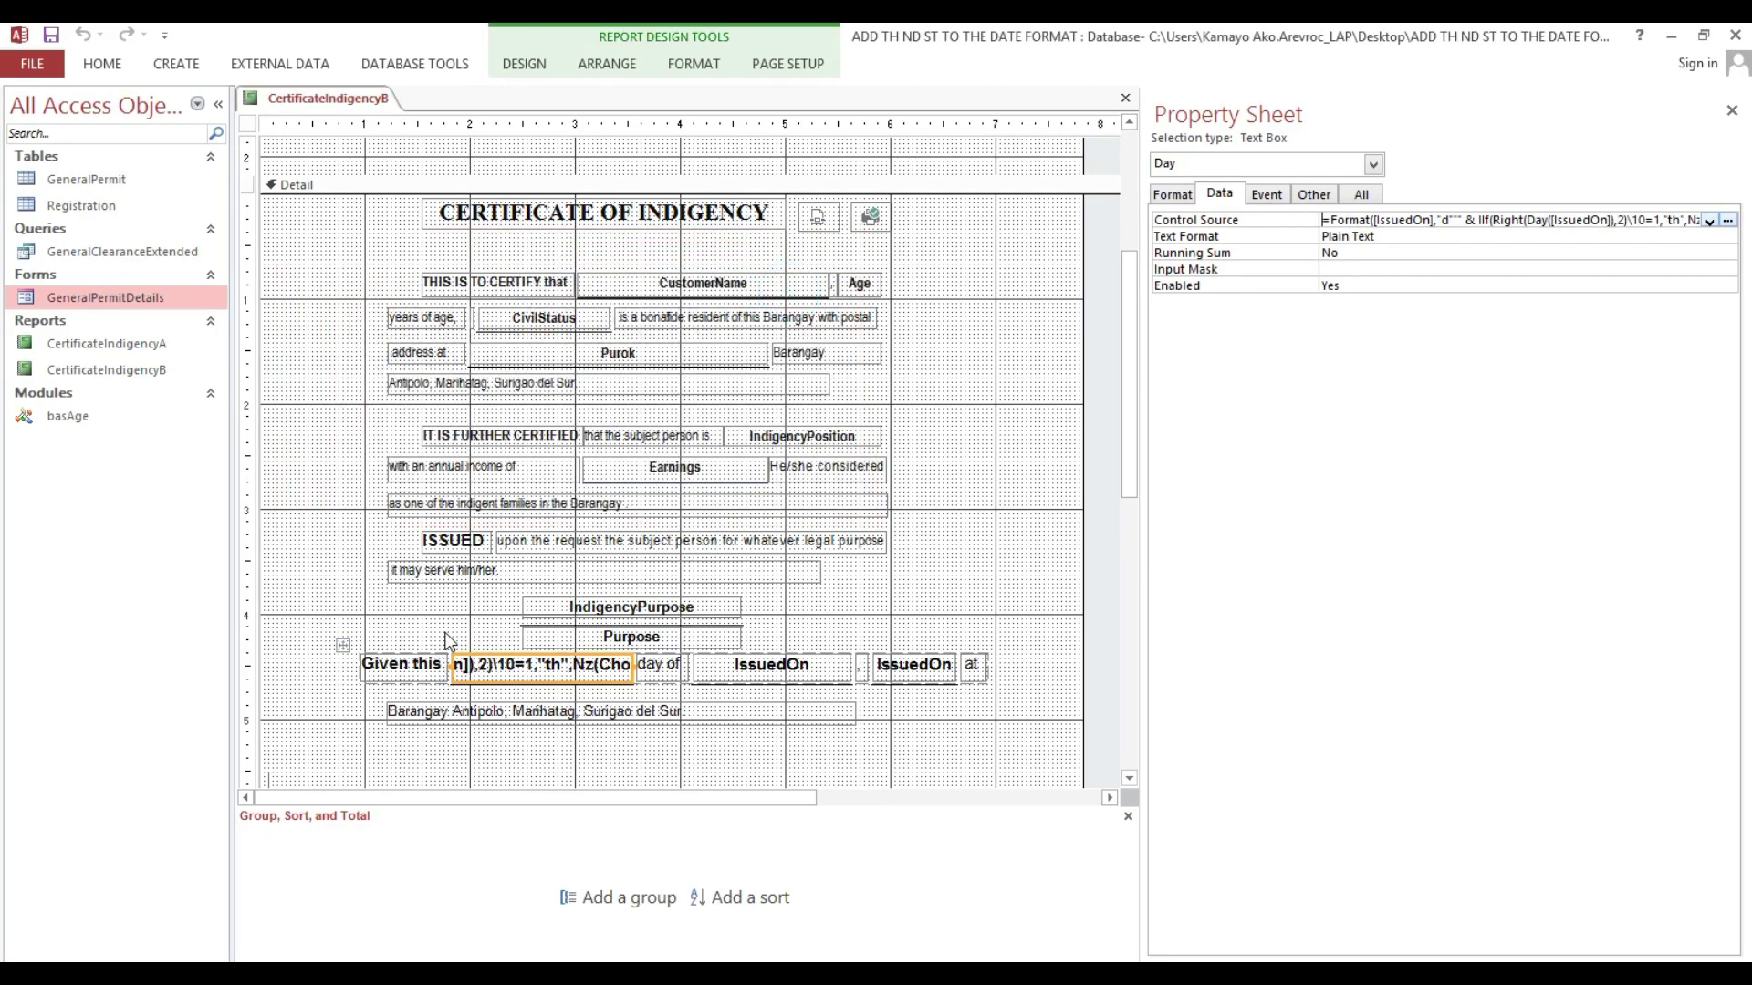
pyautogui.click(101, 66)
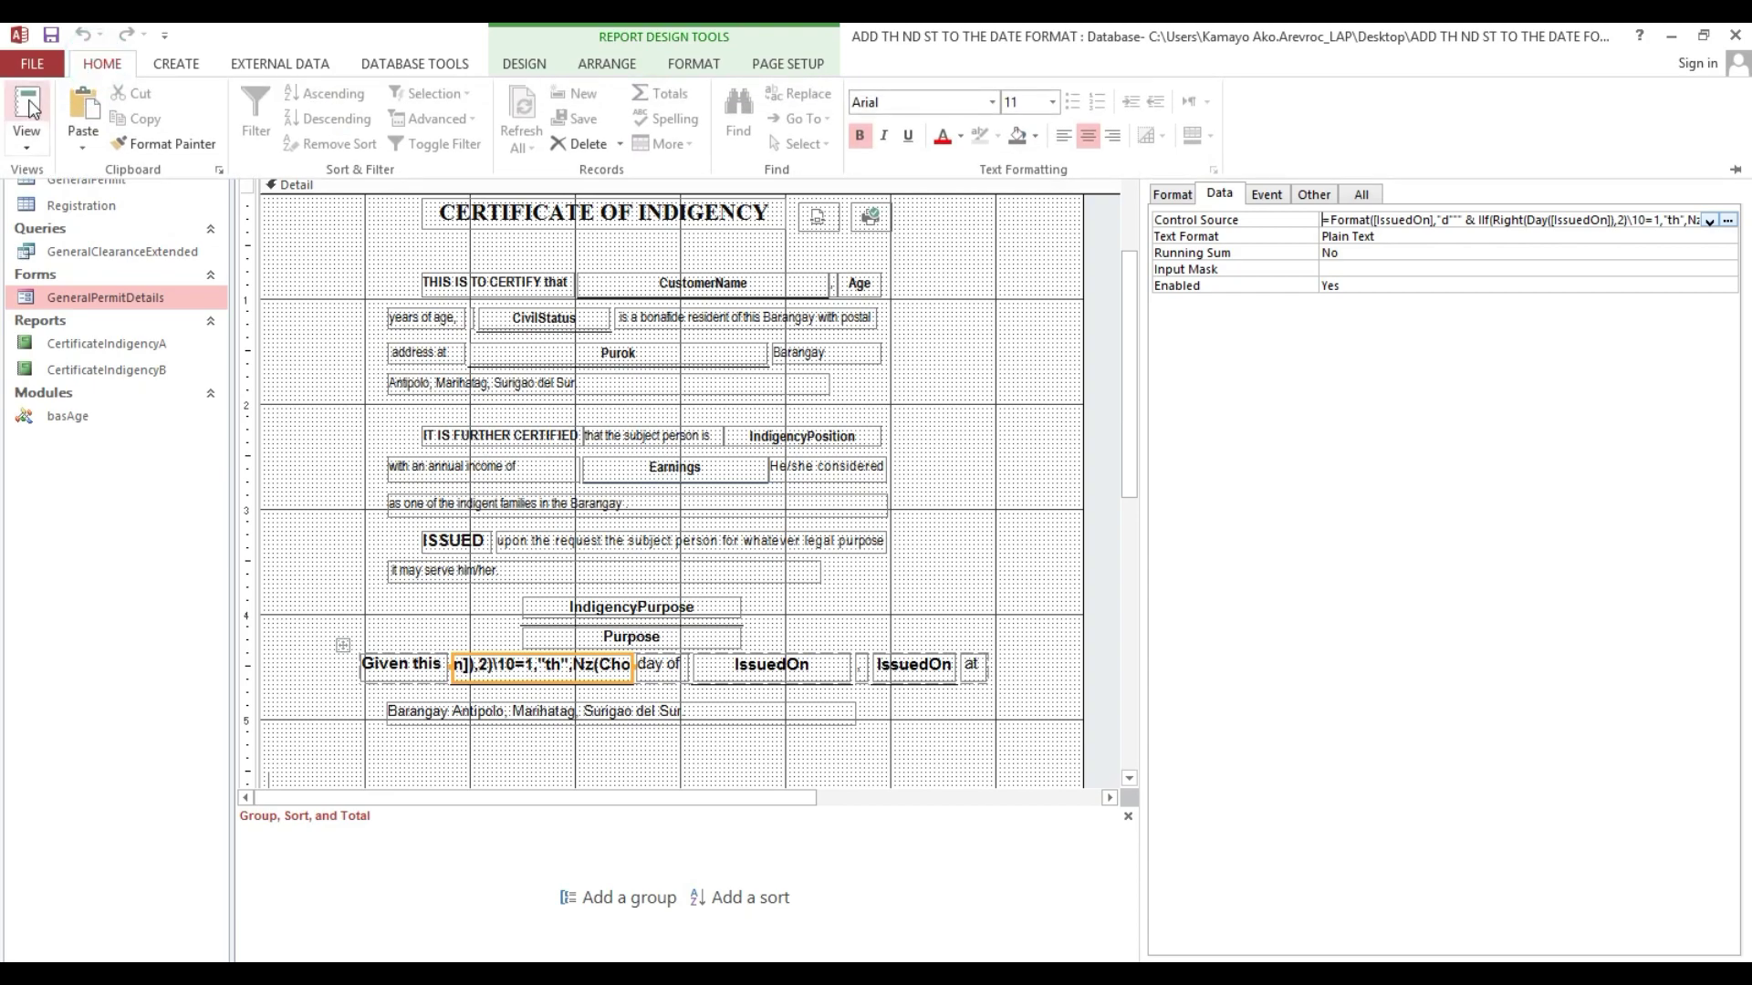
pyautogui.click(27, 109)
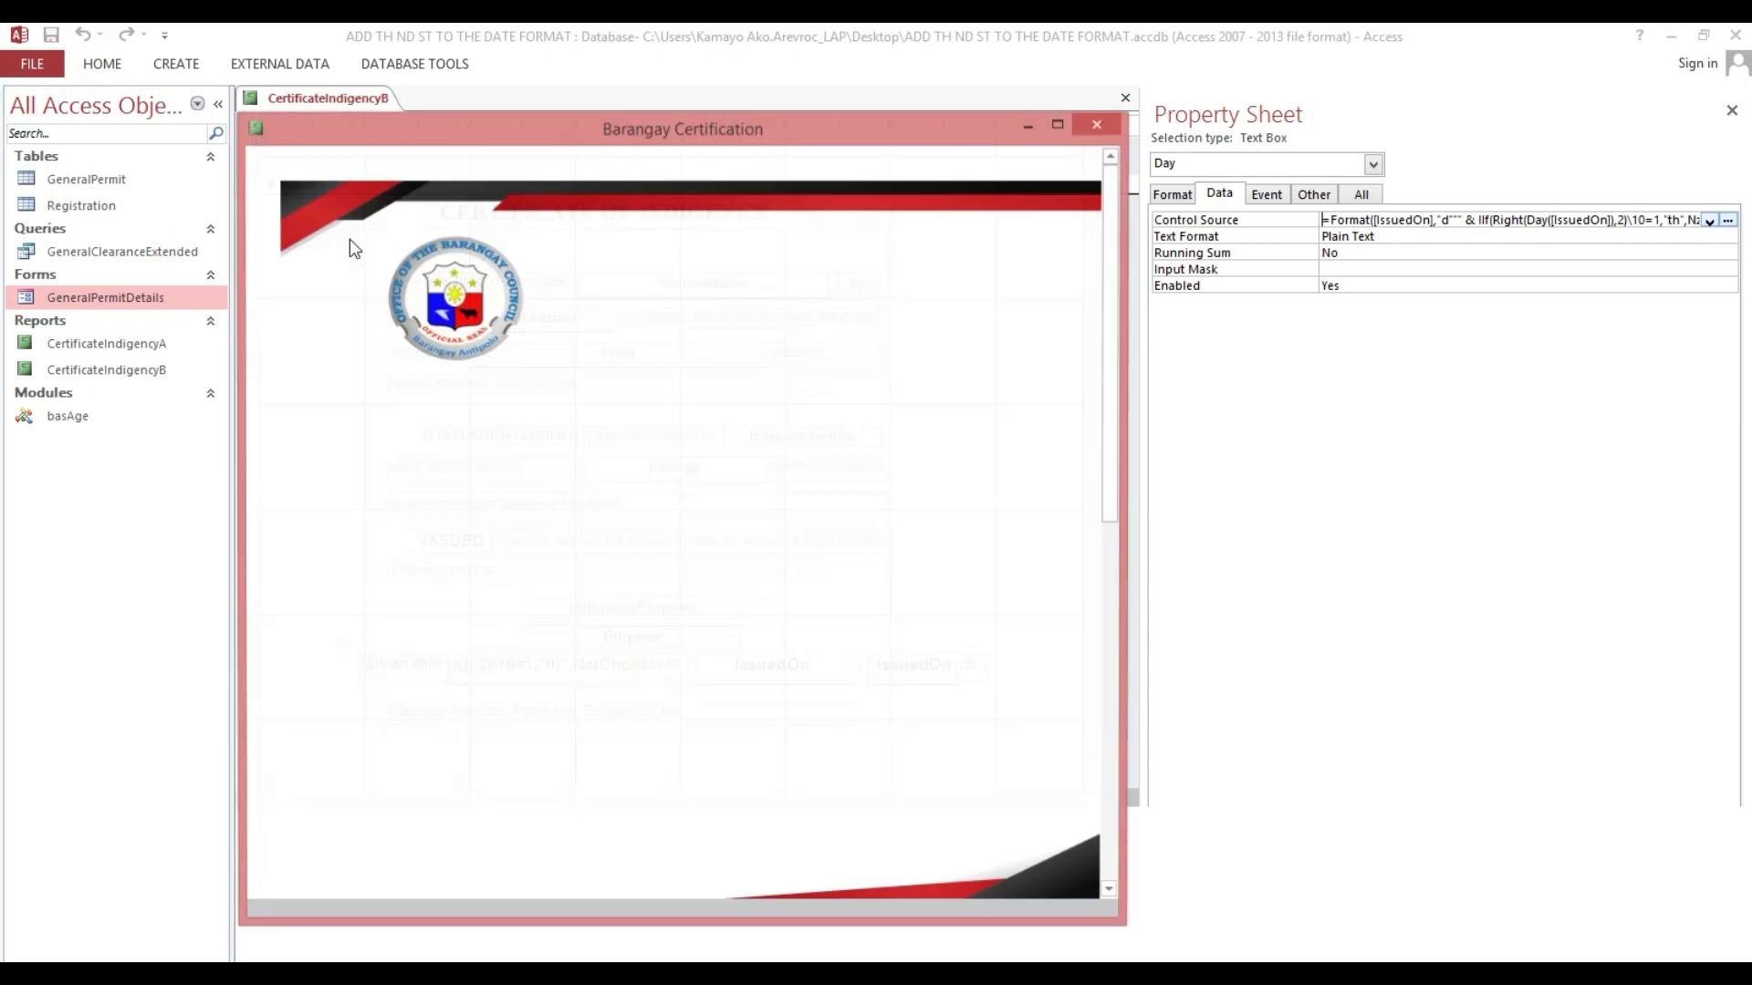
pyautogui.scroll(-1, 721, 521)
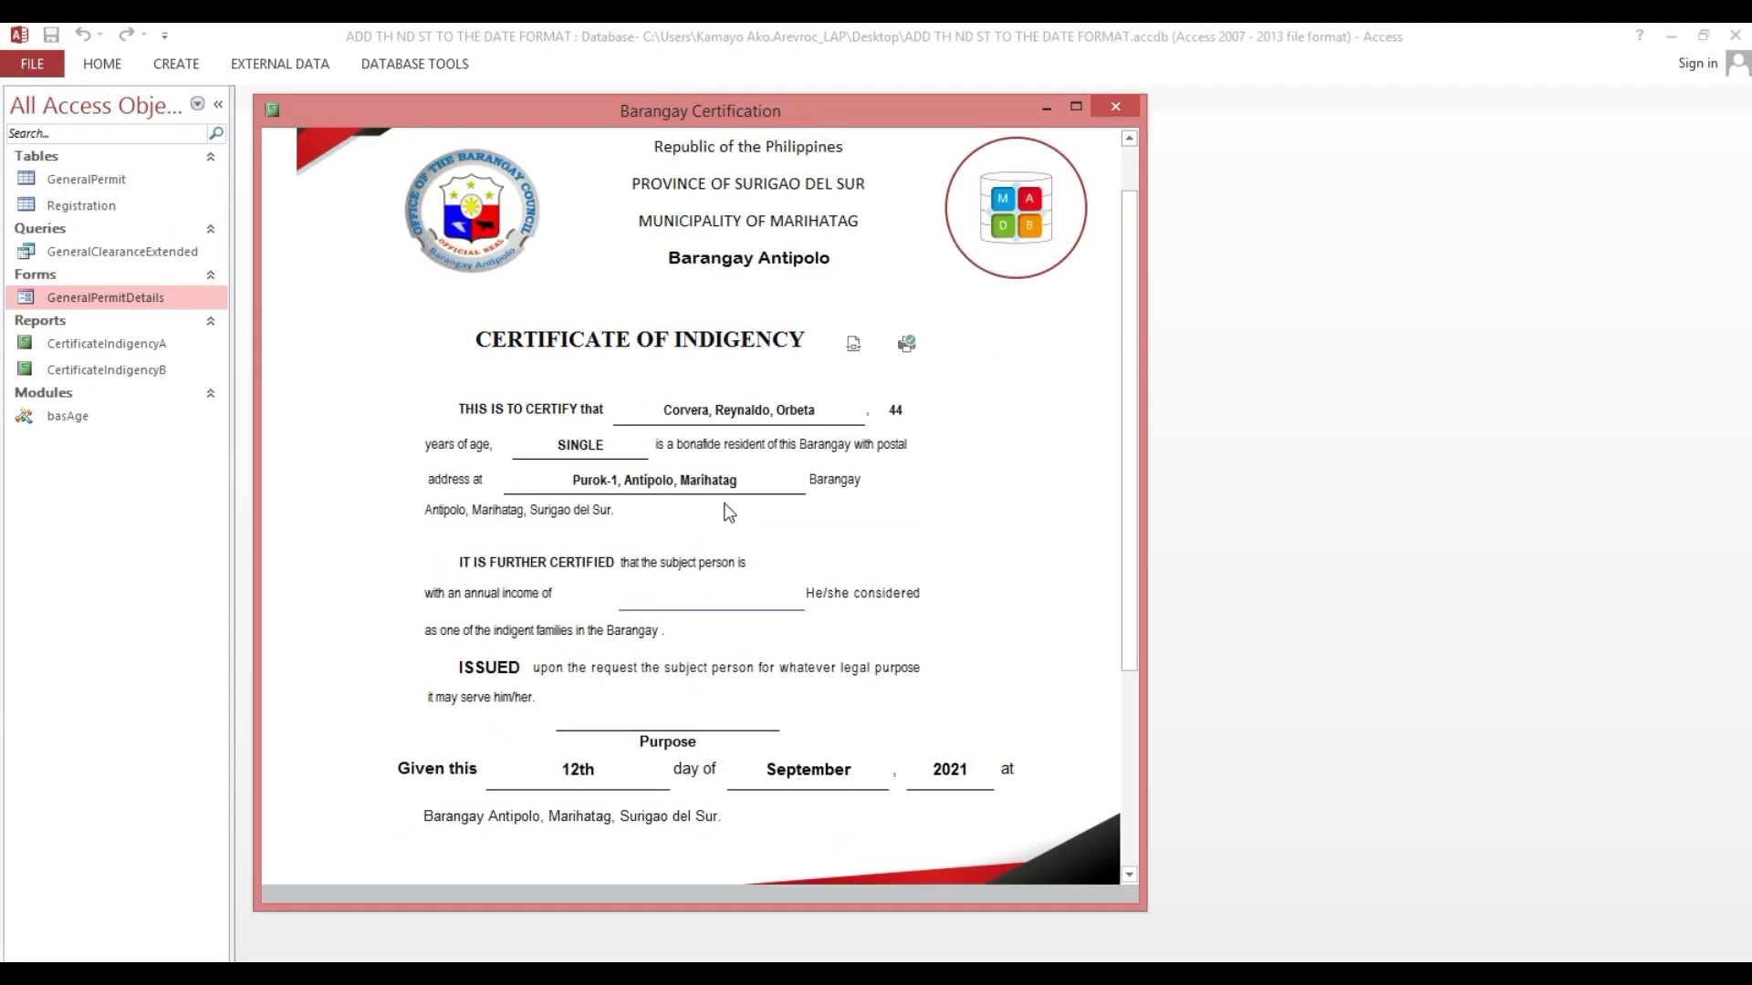
pyautogui.click(552, 773)
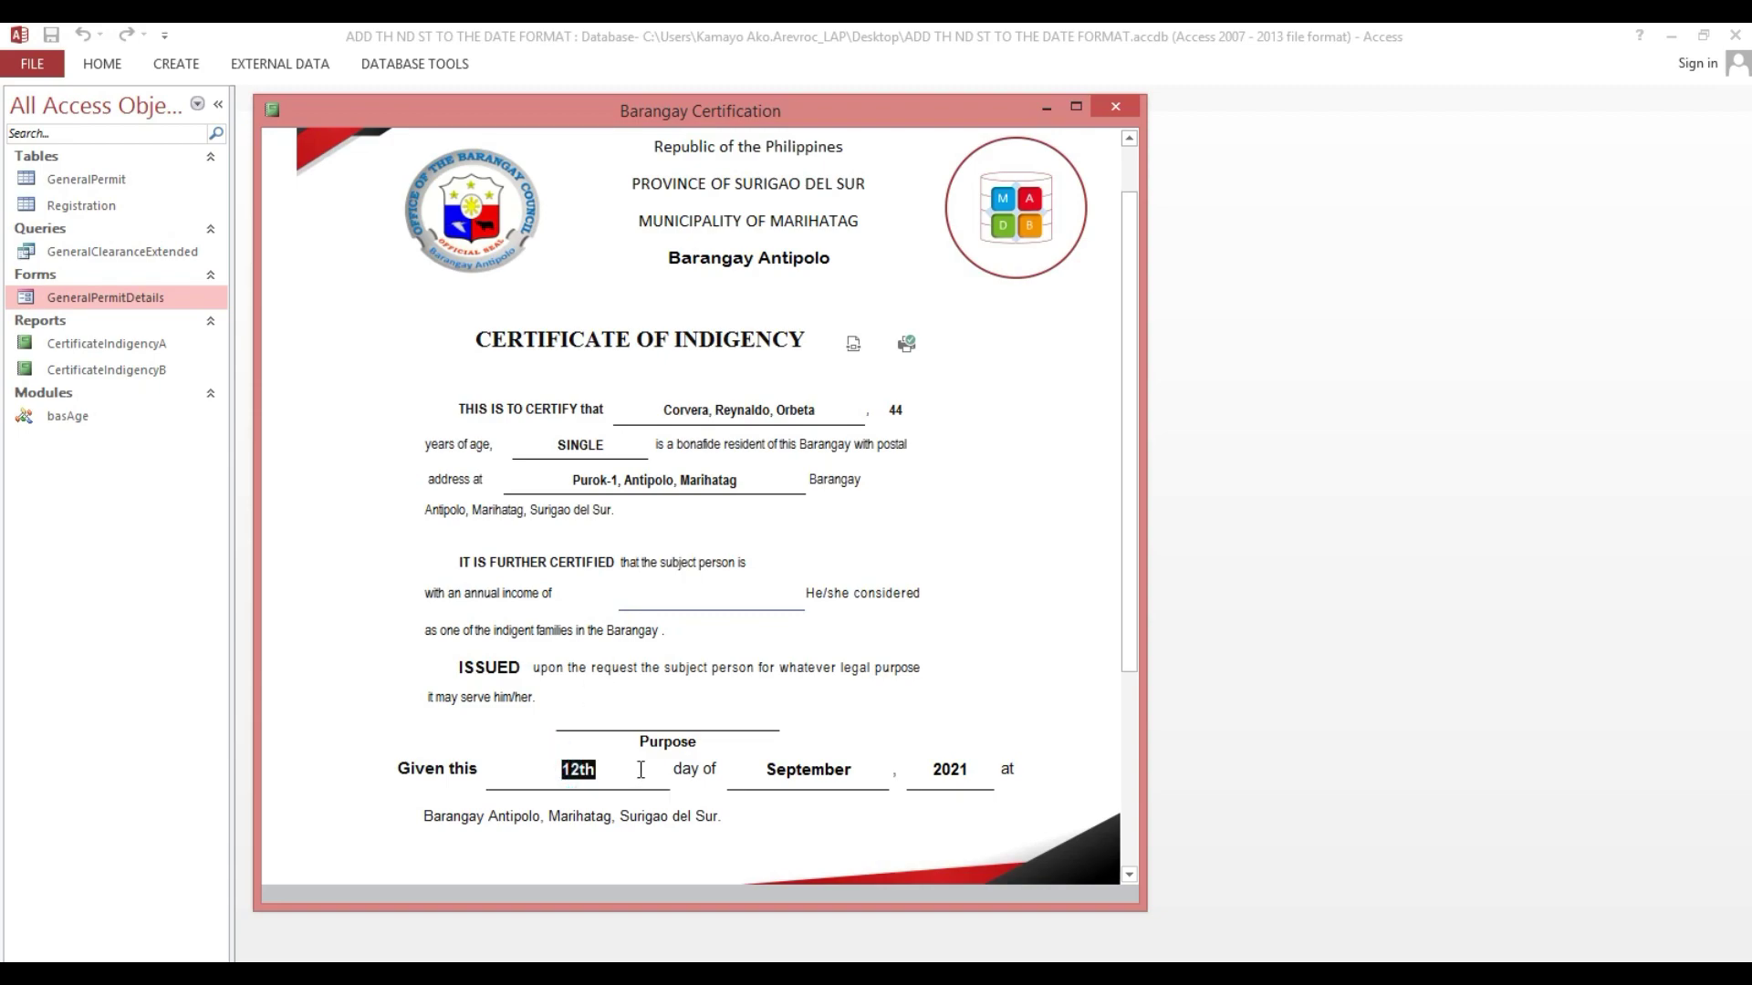
pyautogui.click(1113, 107)
# - Set the permit's Issued On date to the 22nd, save it, and preview the certificate
pyautogui.doubleClick(148, 296)
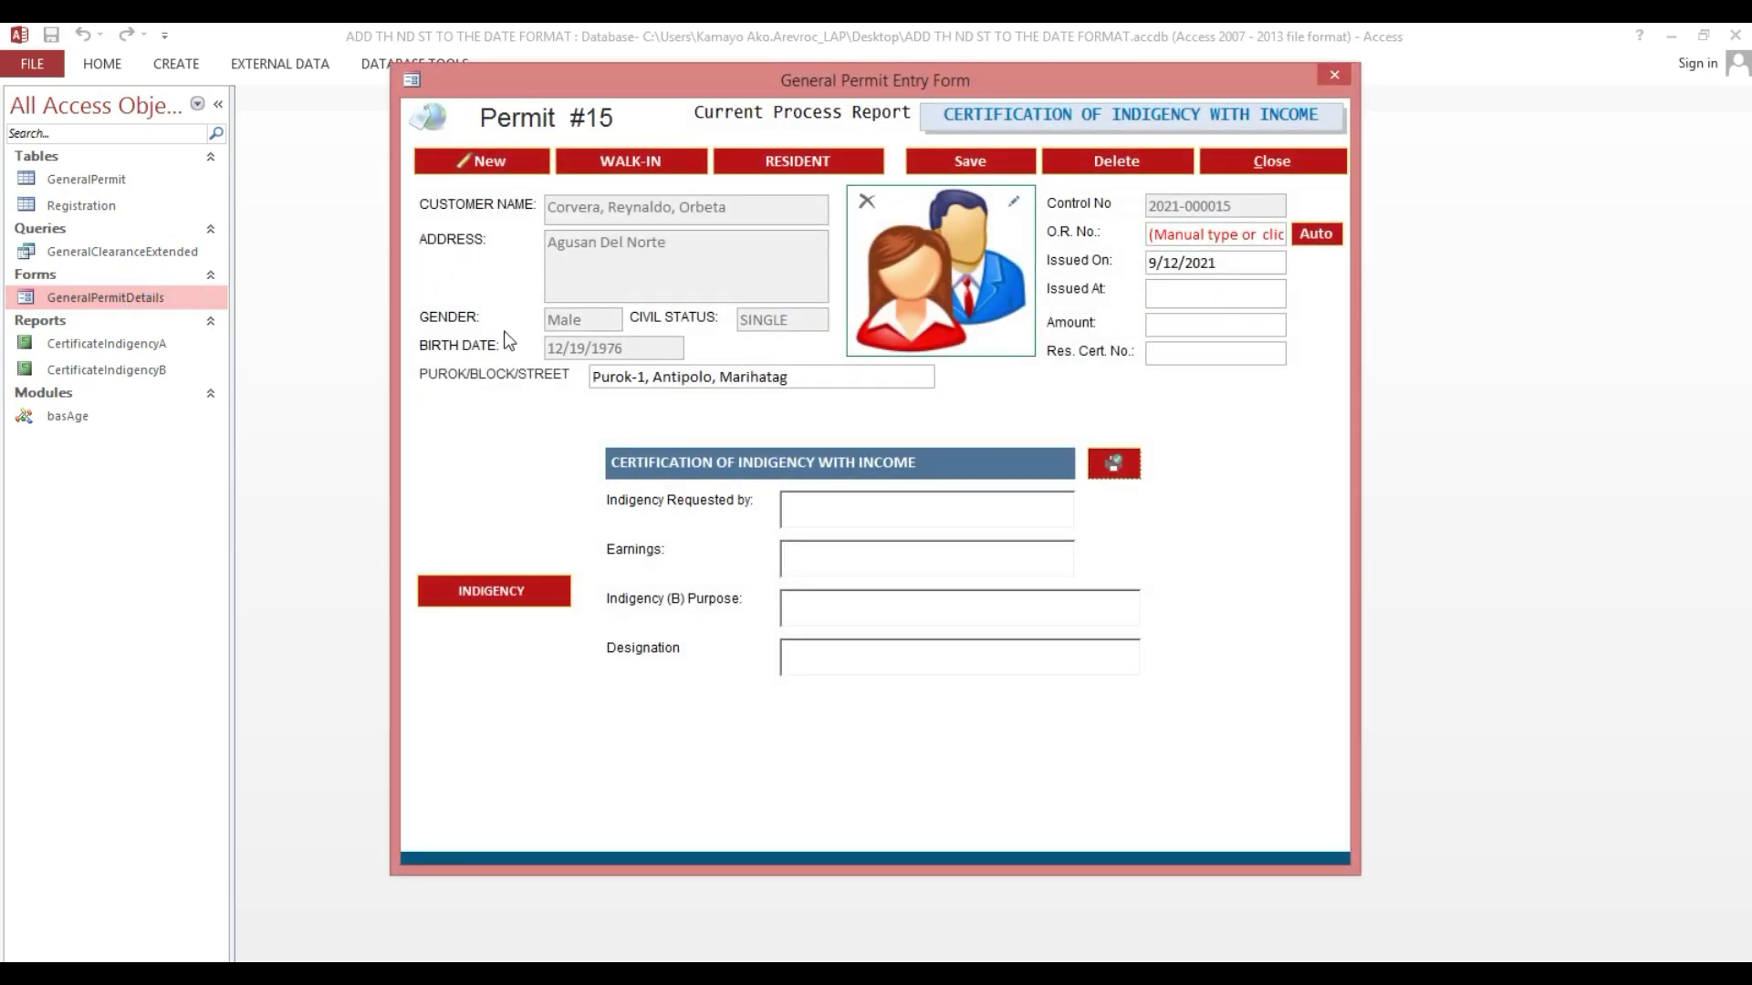
pyautogui.click(1240, 265)
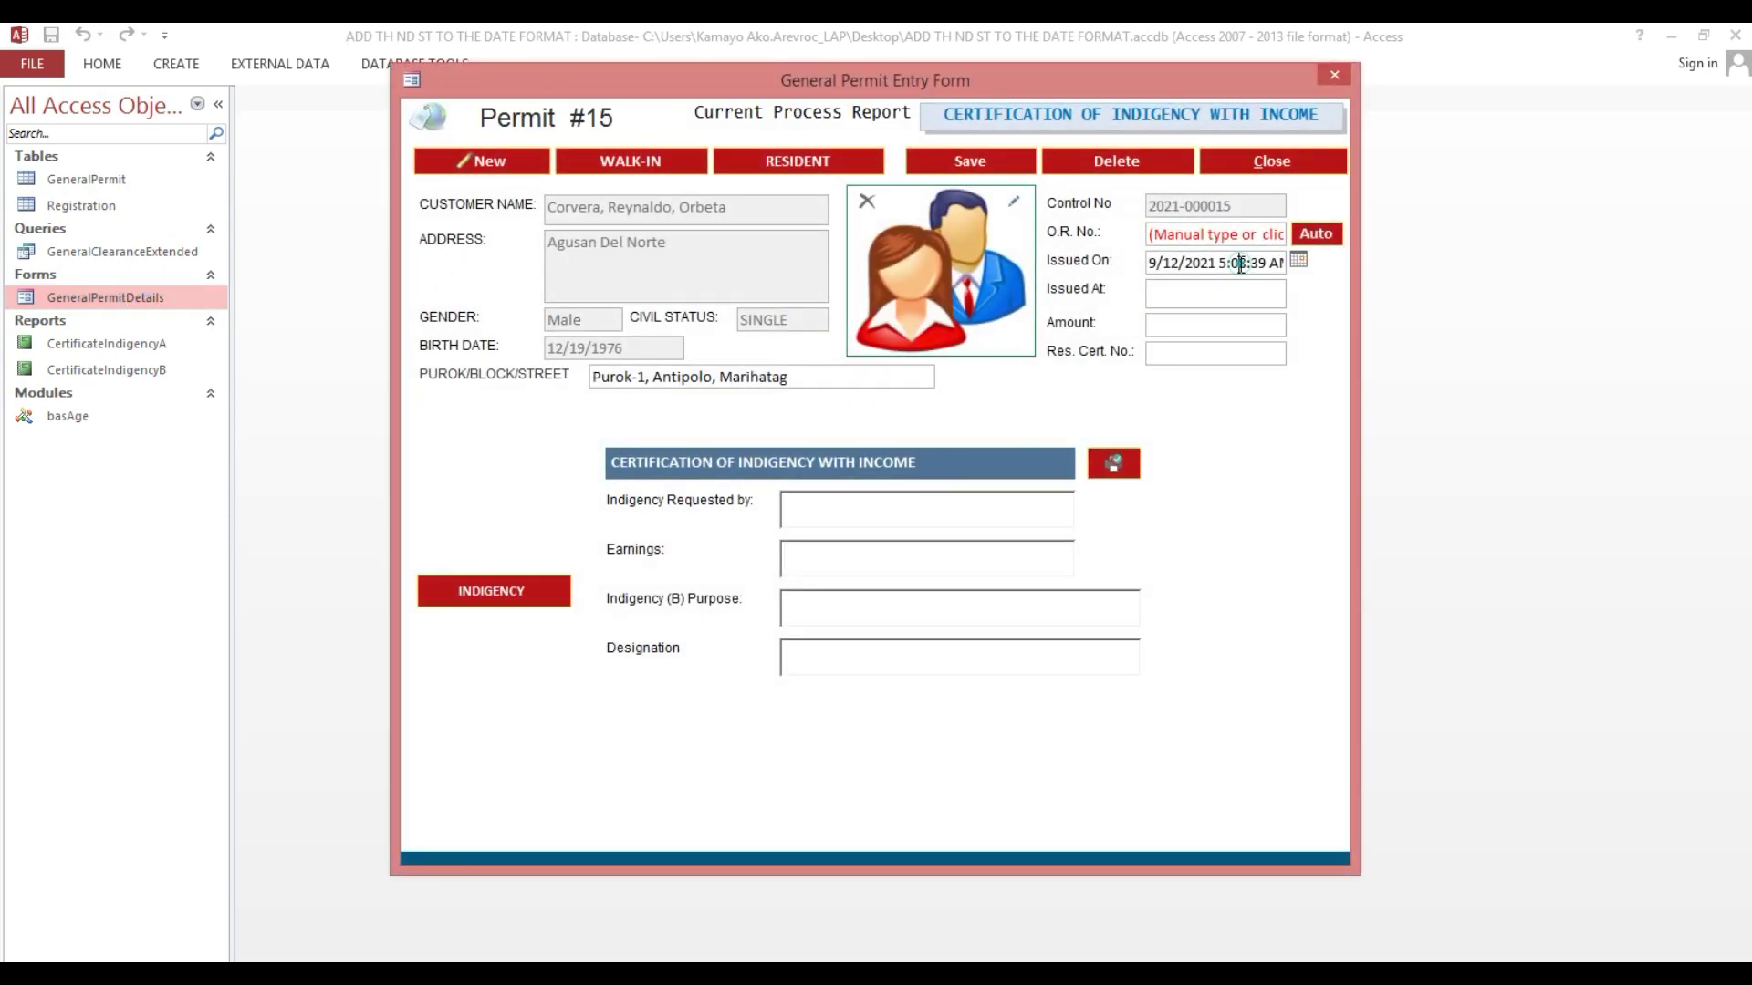
pyautogui.click(1298, 259)
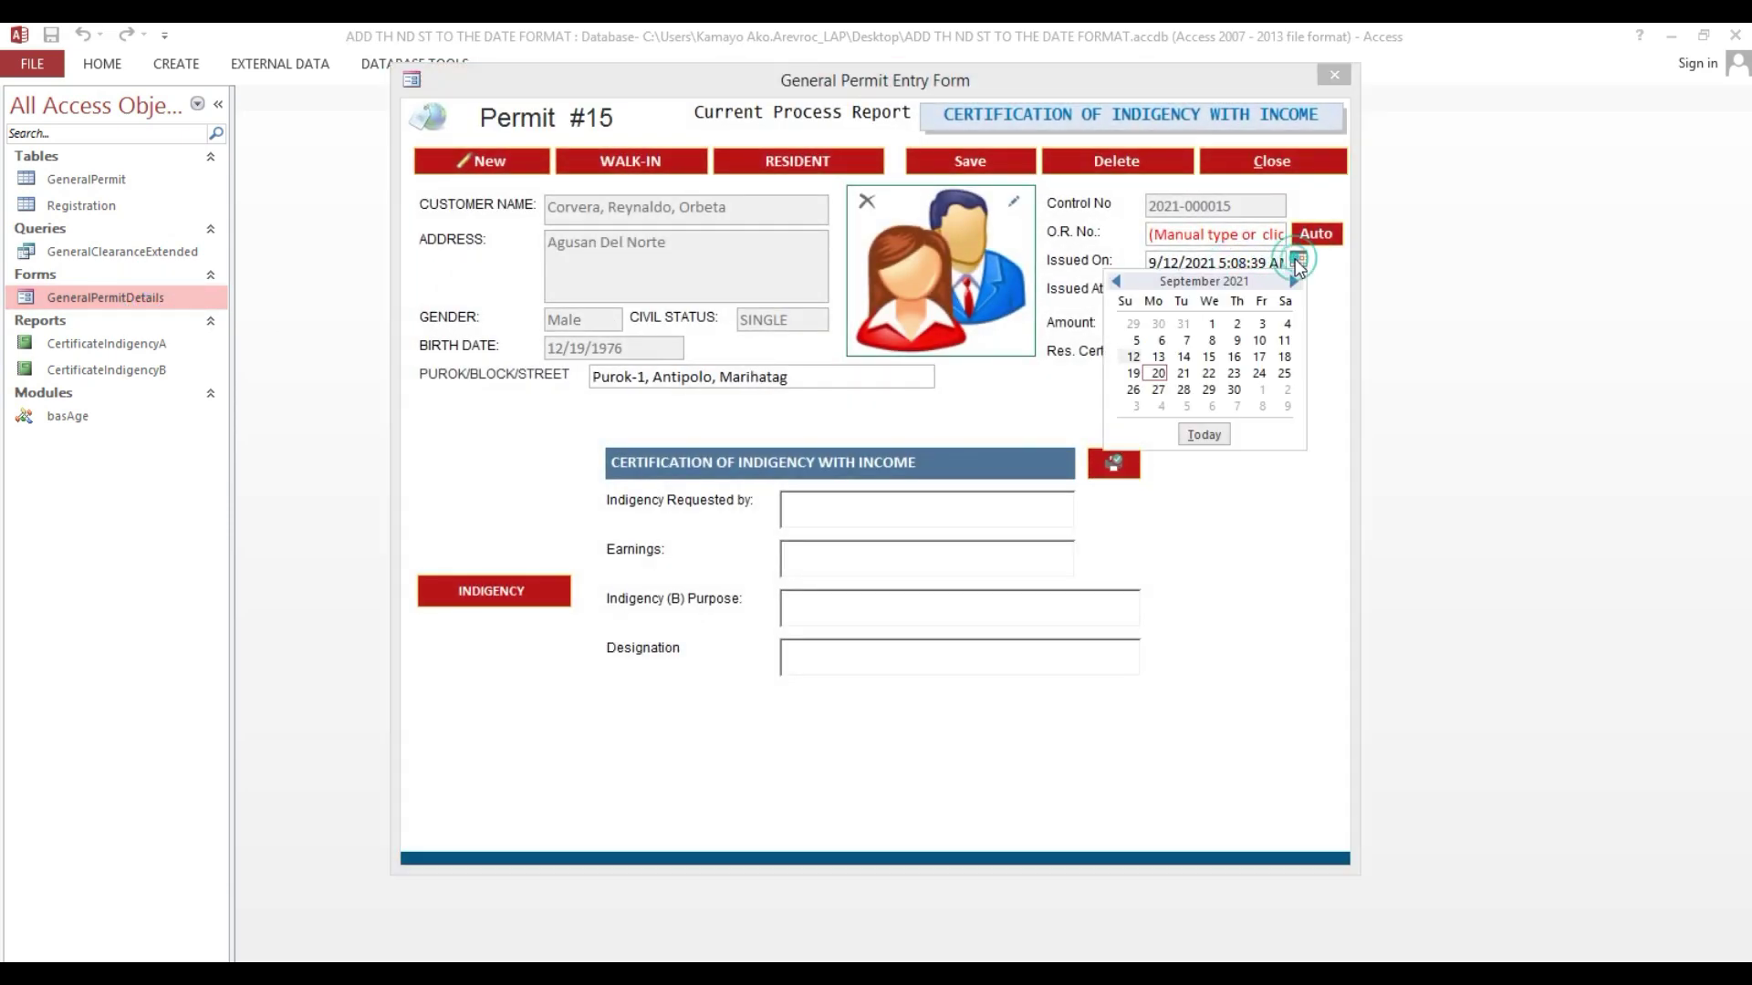
pyautogui.click(1208, 376)
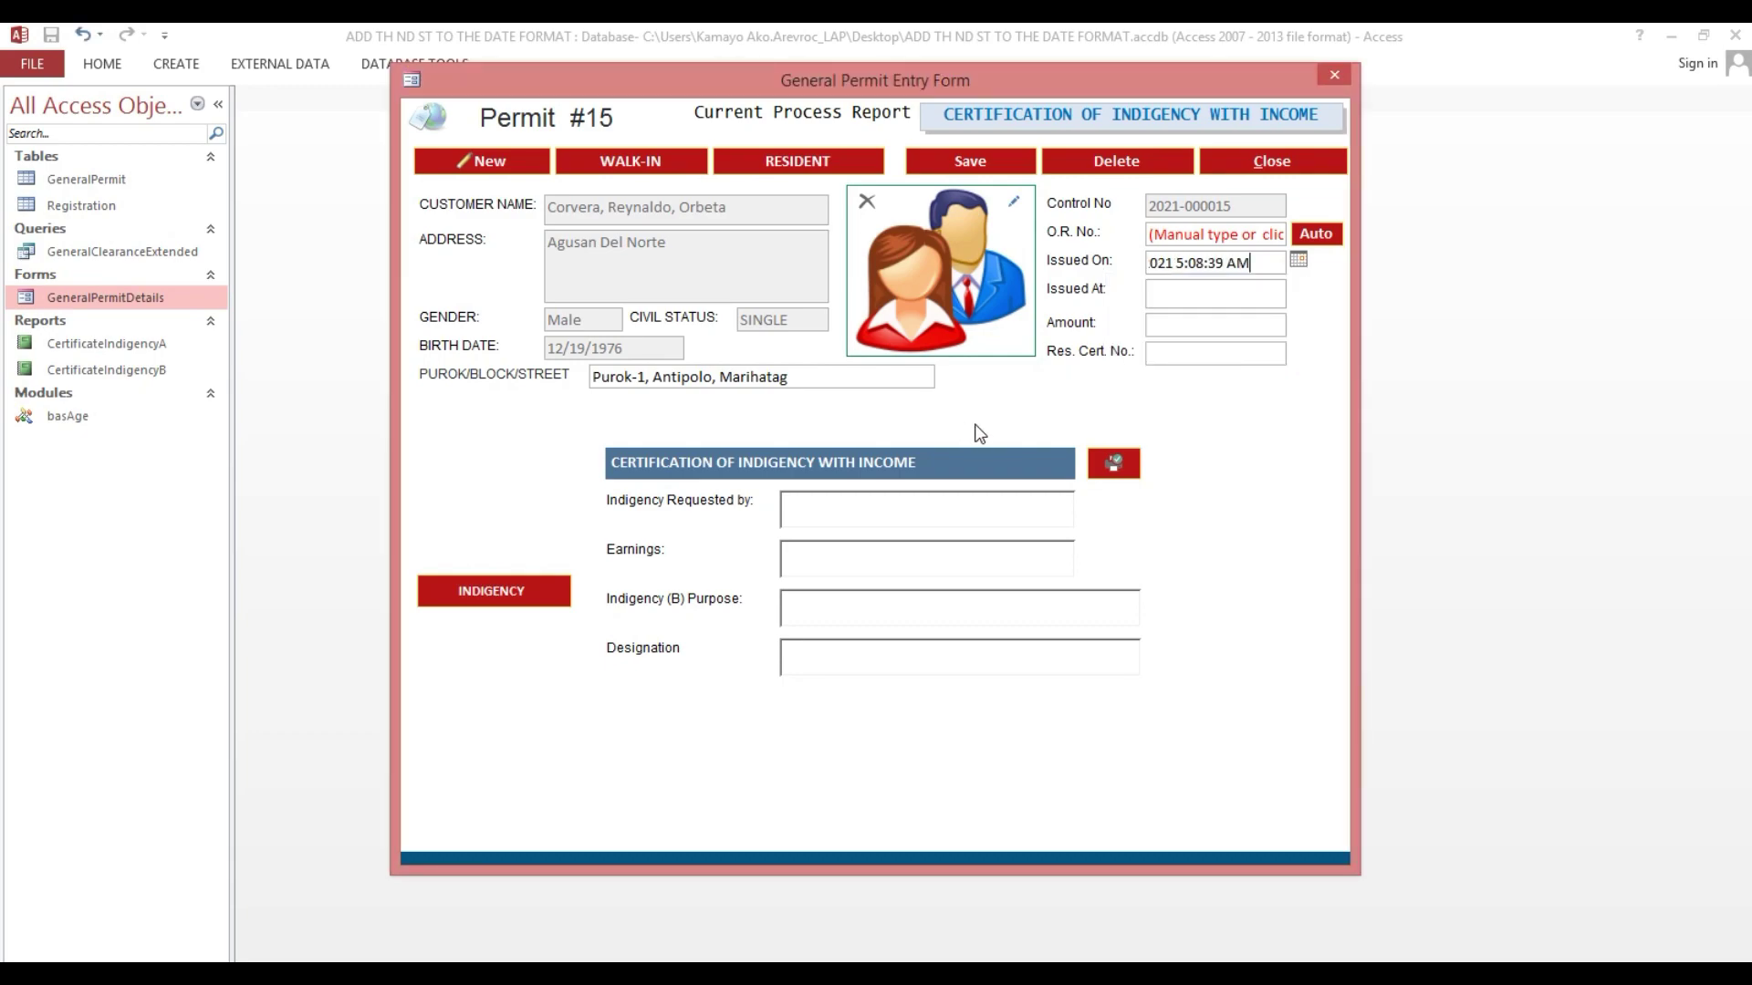
pyautogui.click(947, 161)
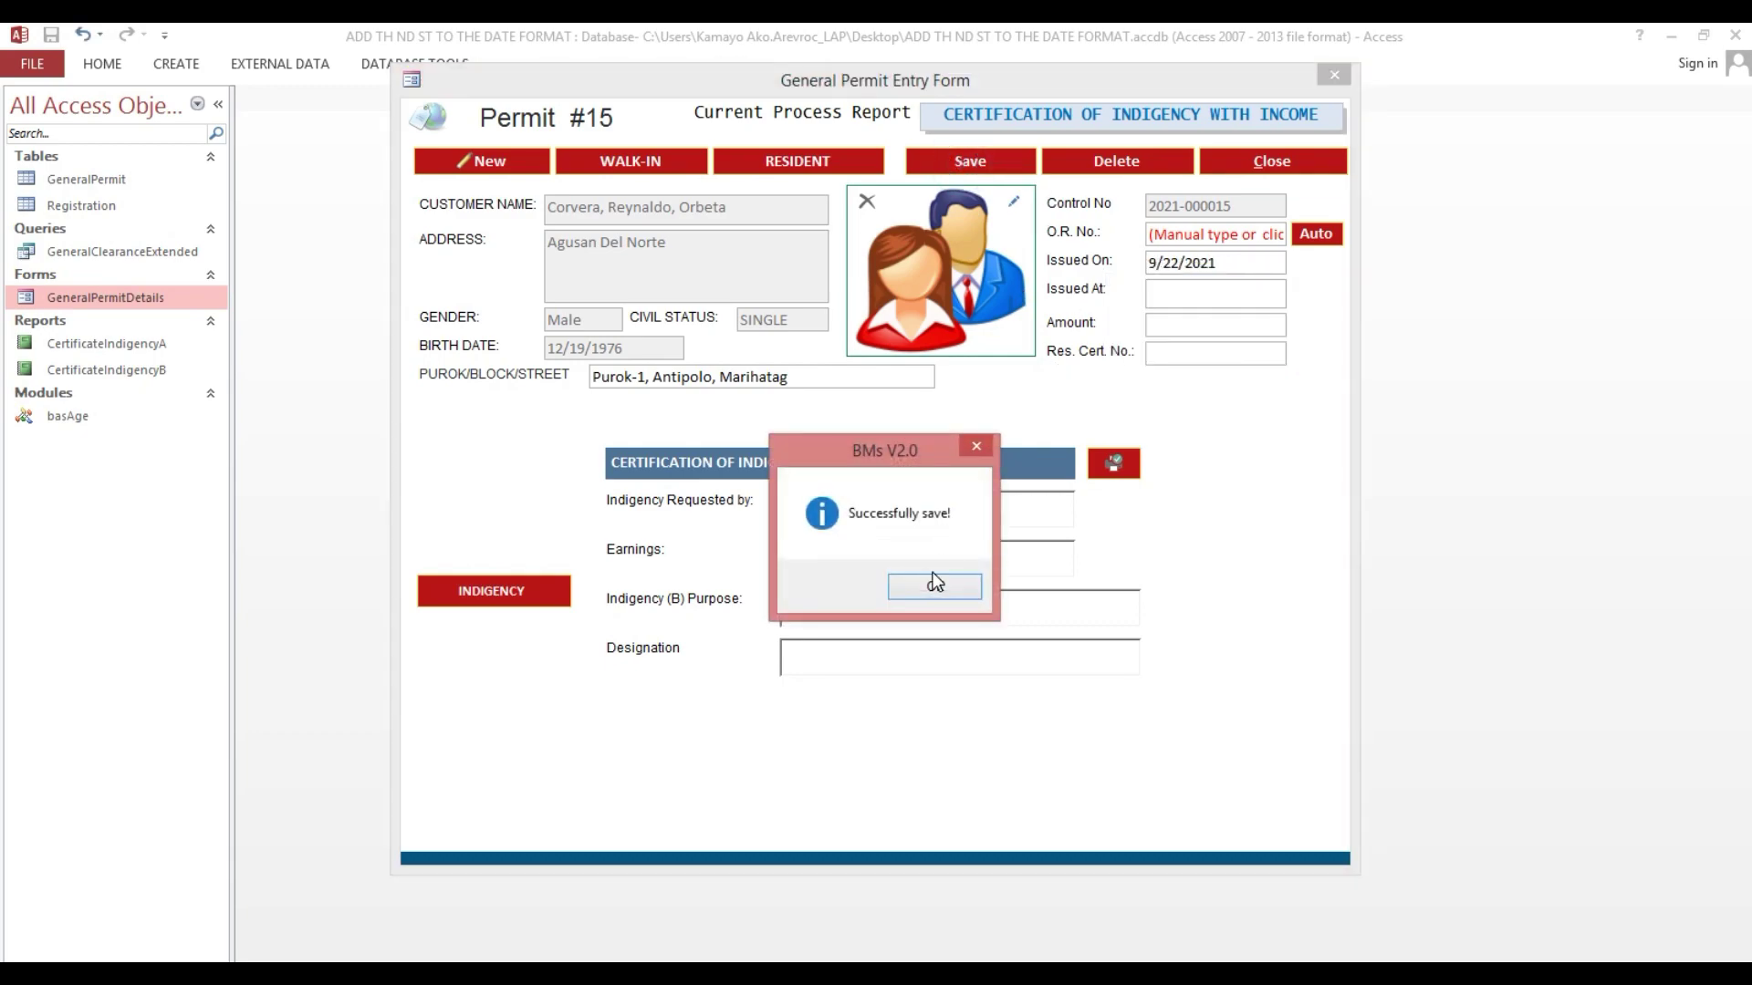
pyautogui.click(916, 605)
pyautogui.click(1113, 463)
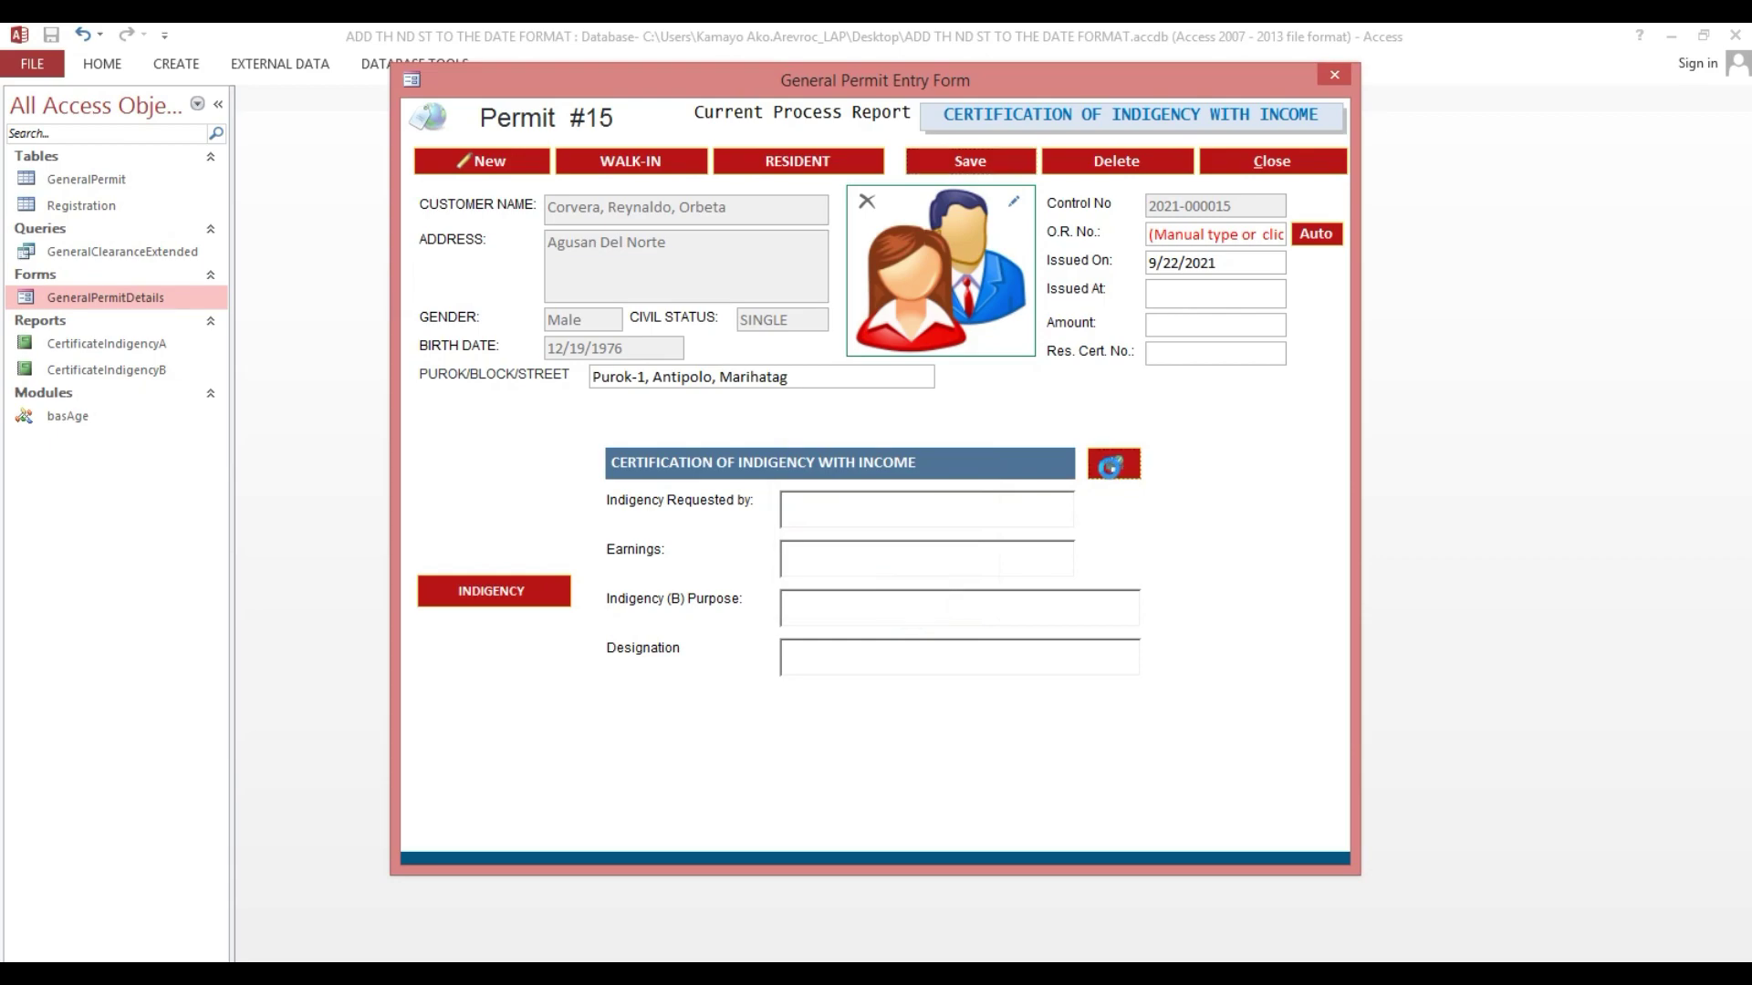
pyautogui.scroll(-2, 871, 497)
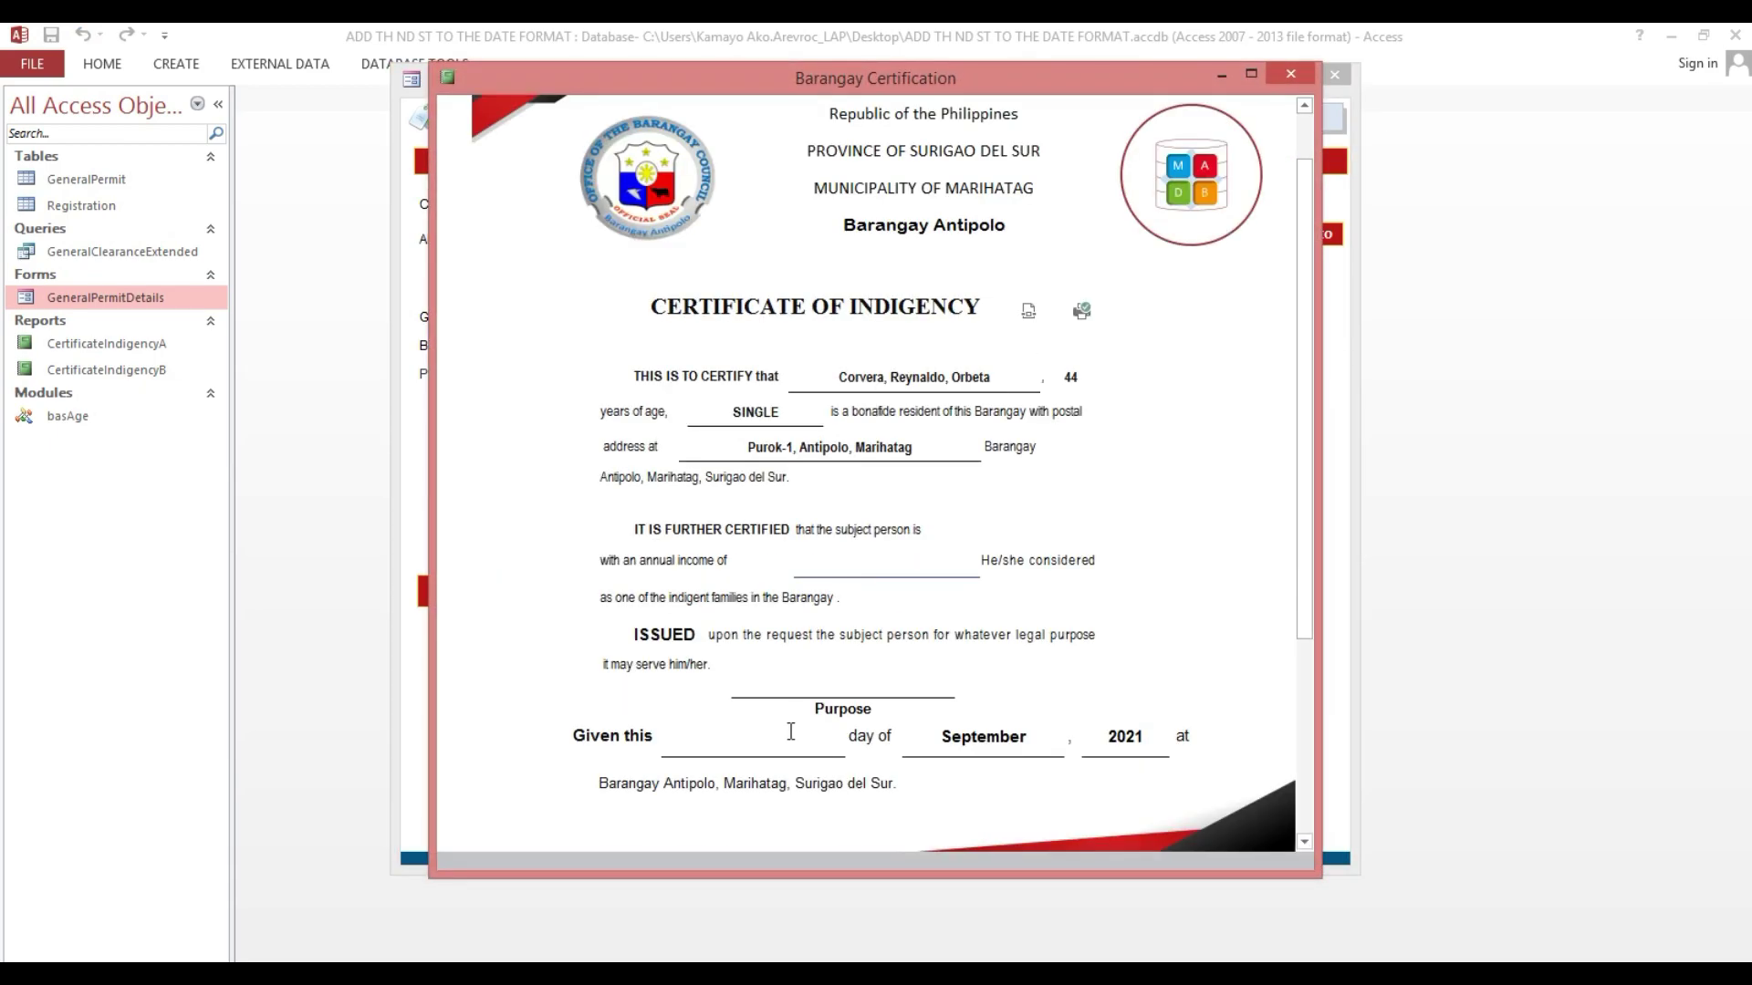
pyautogui.click(1278, 78)
# - Preview the certificate again with Issued On dates of the 13th and then the 14th
pyautogui.click(1229, 263)
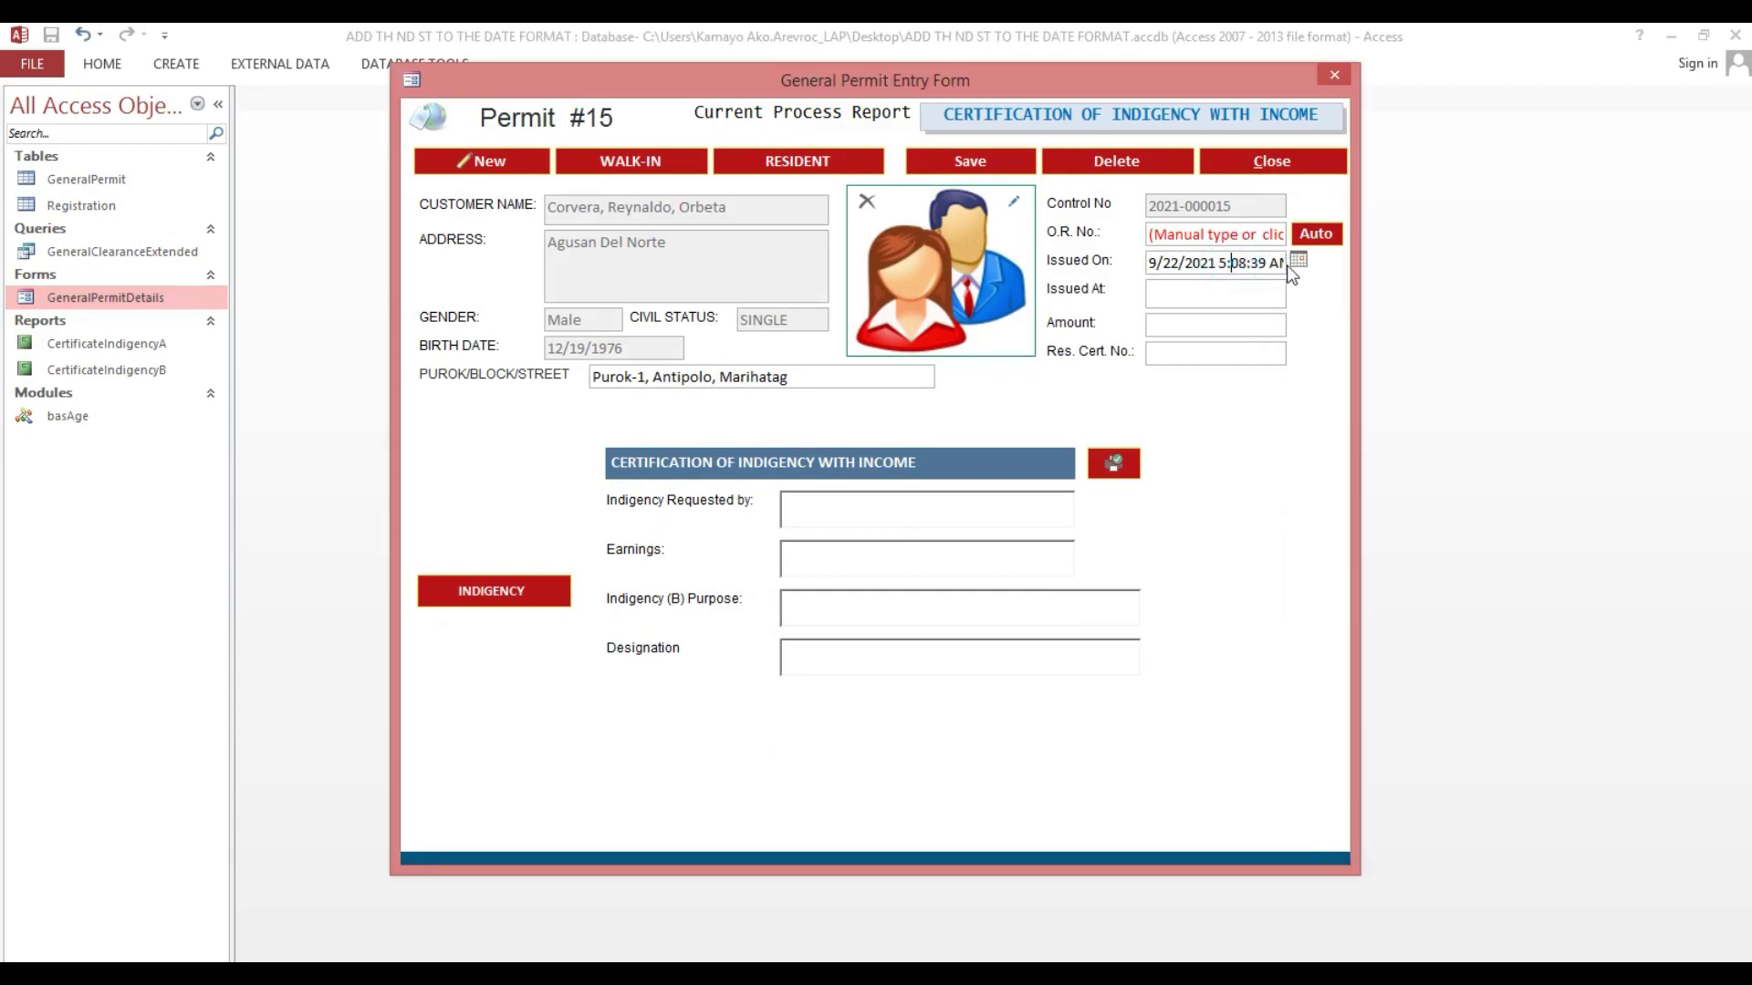
pyautogui.click(1299, 260)
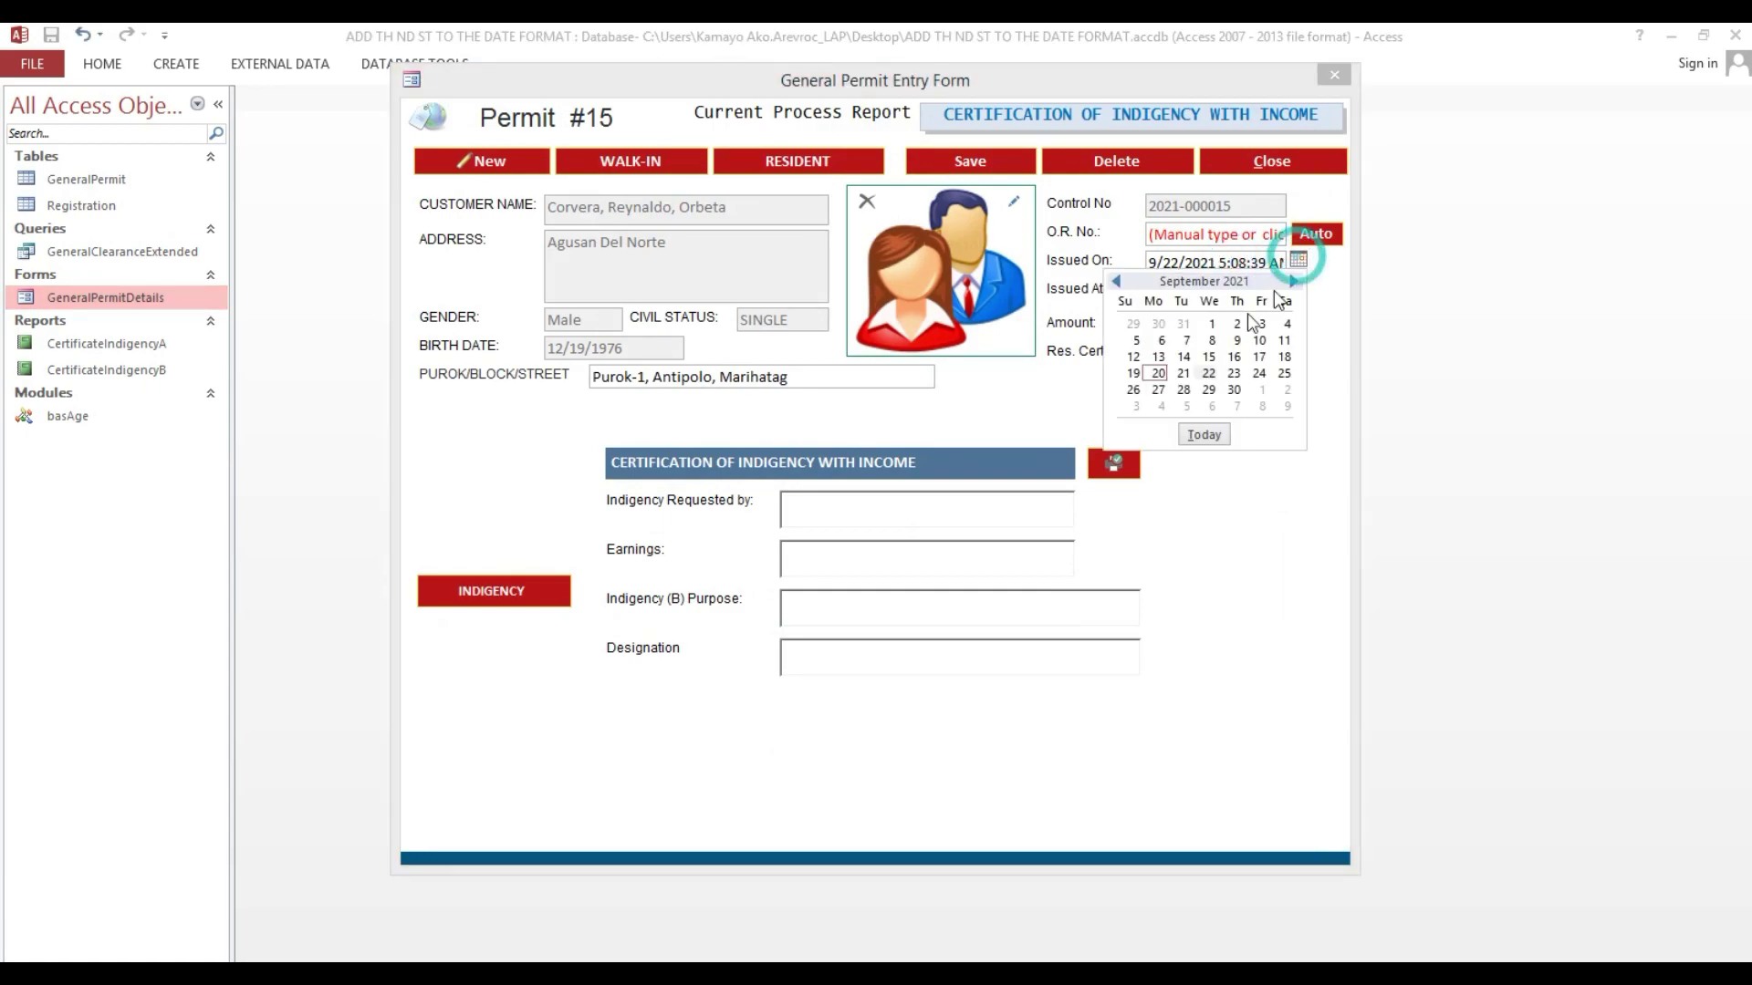
pyautogui.click(1158, 357)
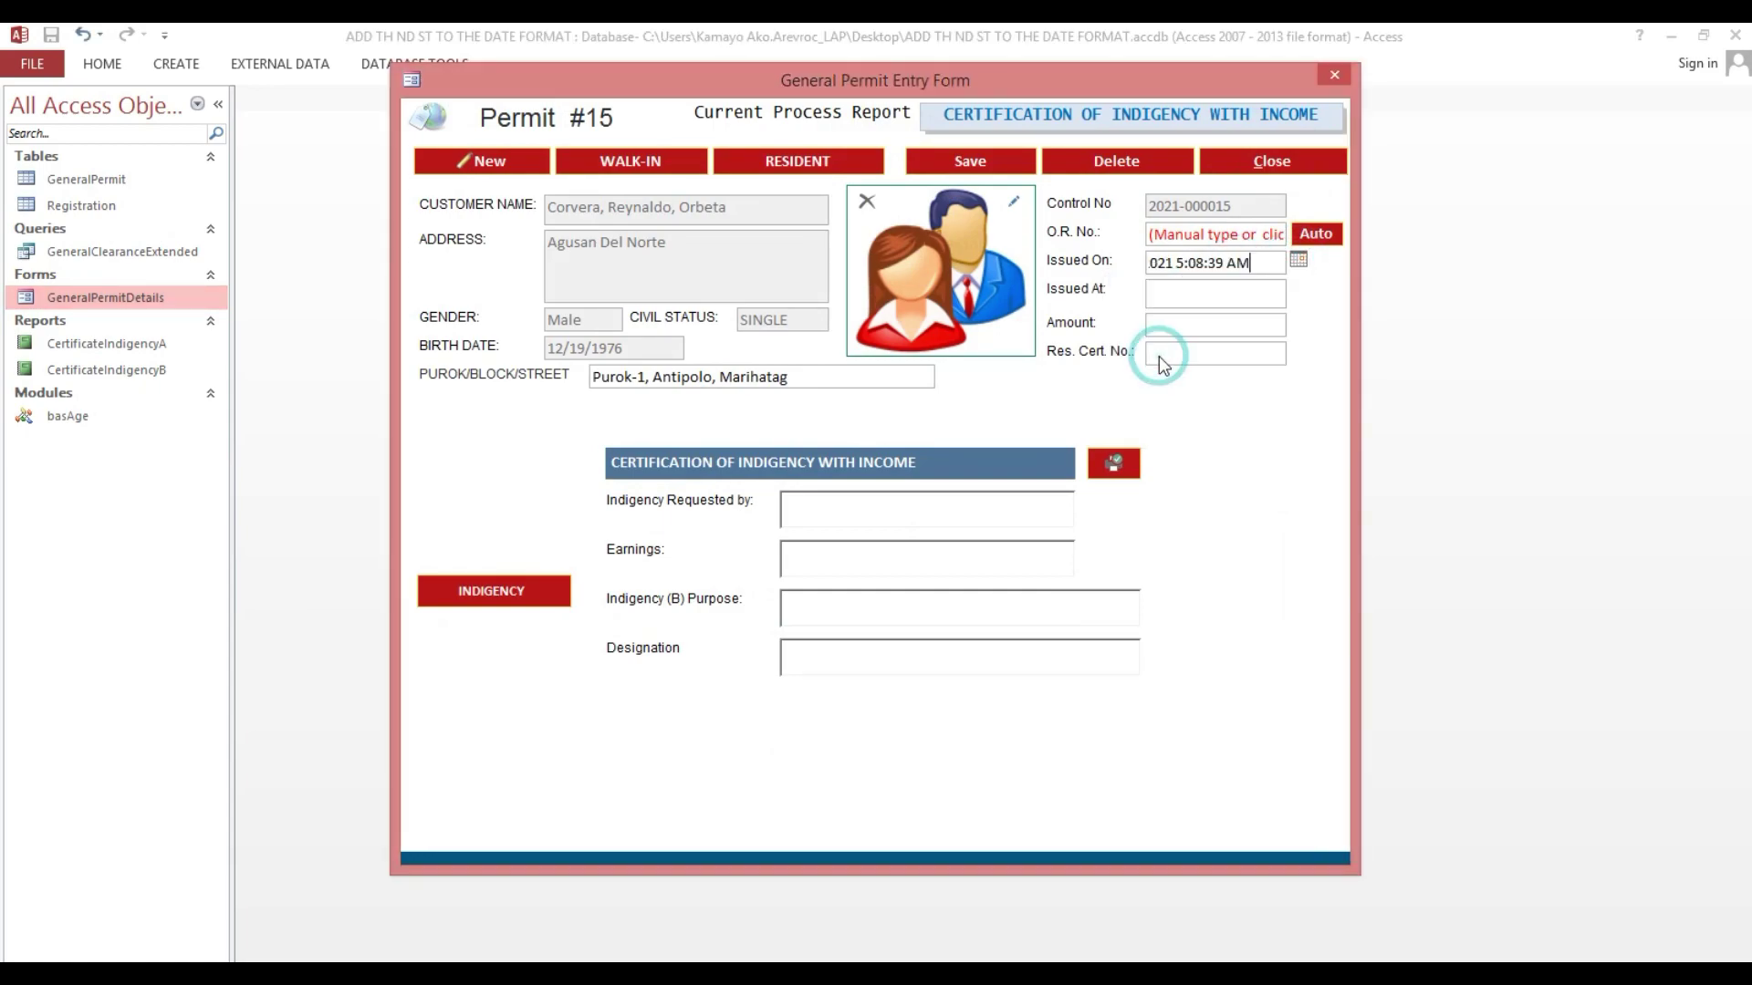
pyautogui.click(1108, 464)
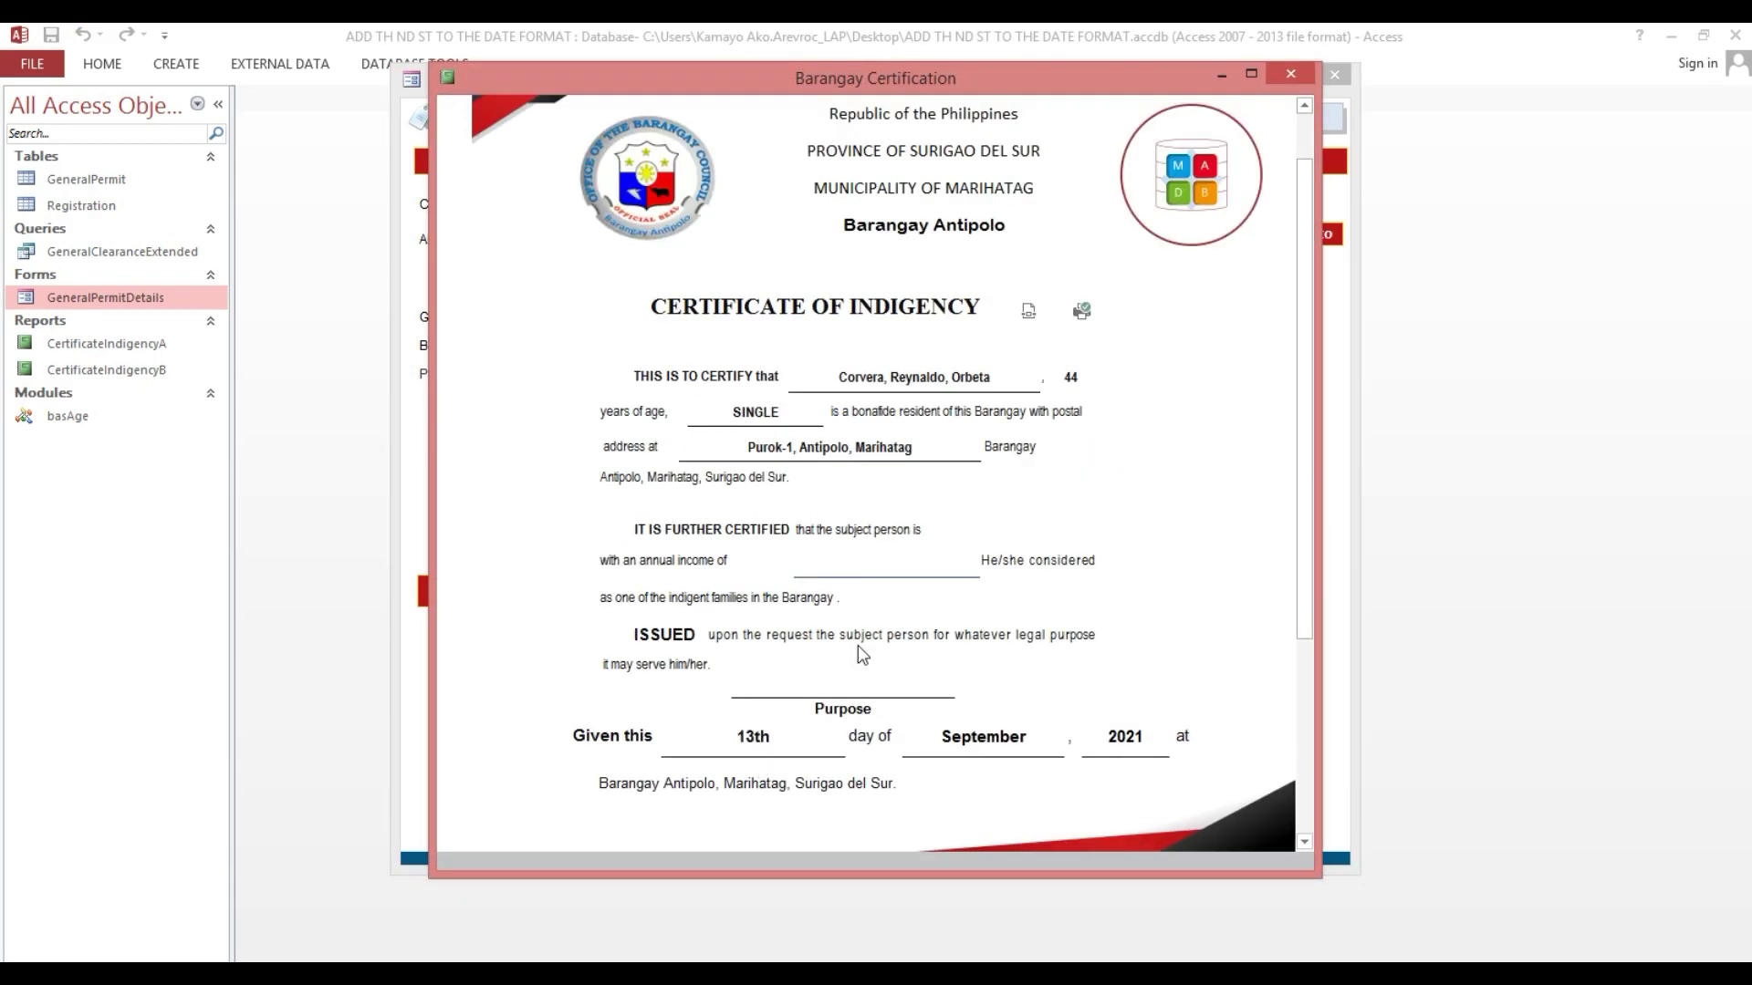
pyautogui.click(1290, 76)
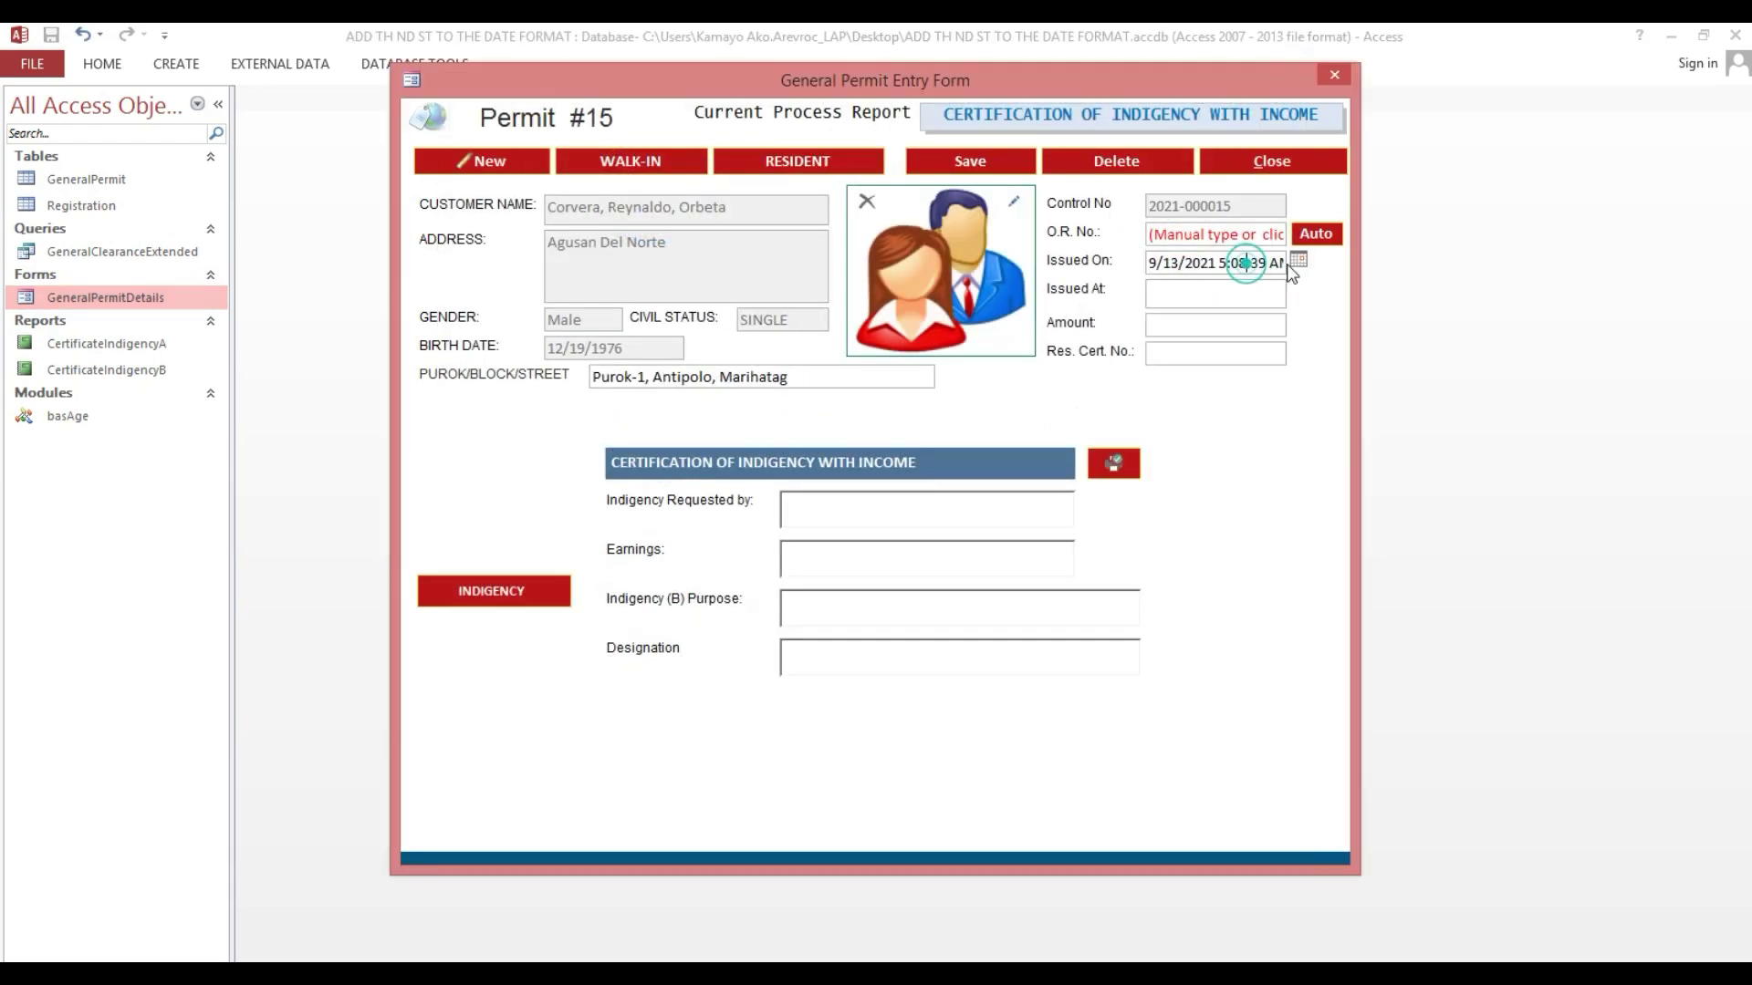
pyautogui.click(1299, 261)
pyautogui.click(1186, 358)
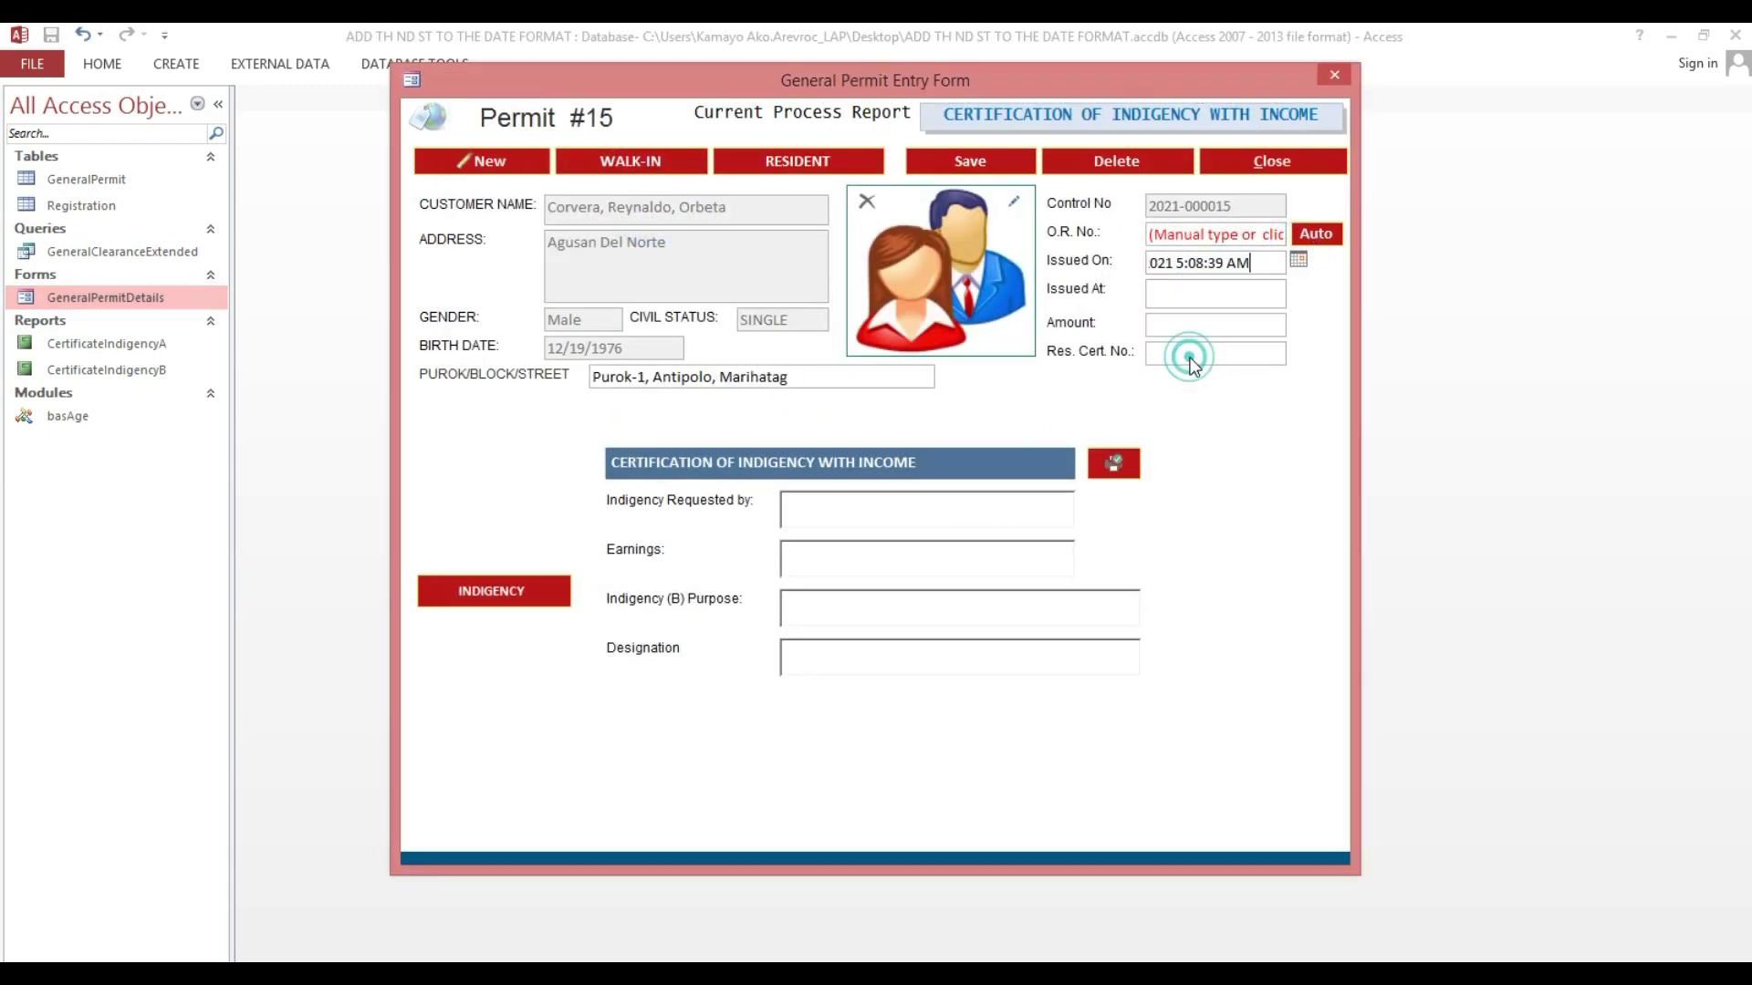
pyautogui.click(1113, 462)
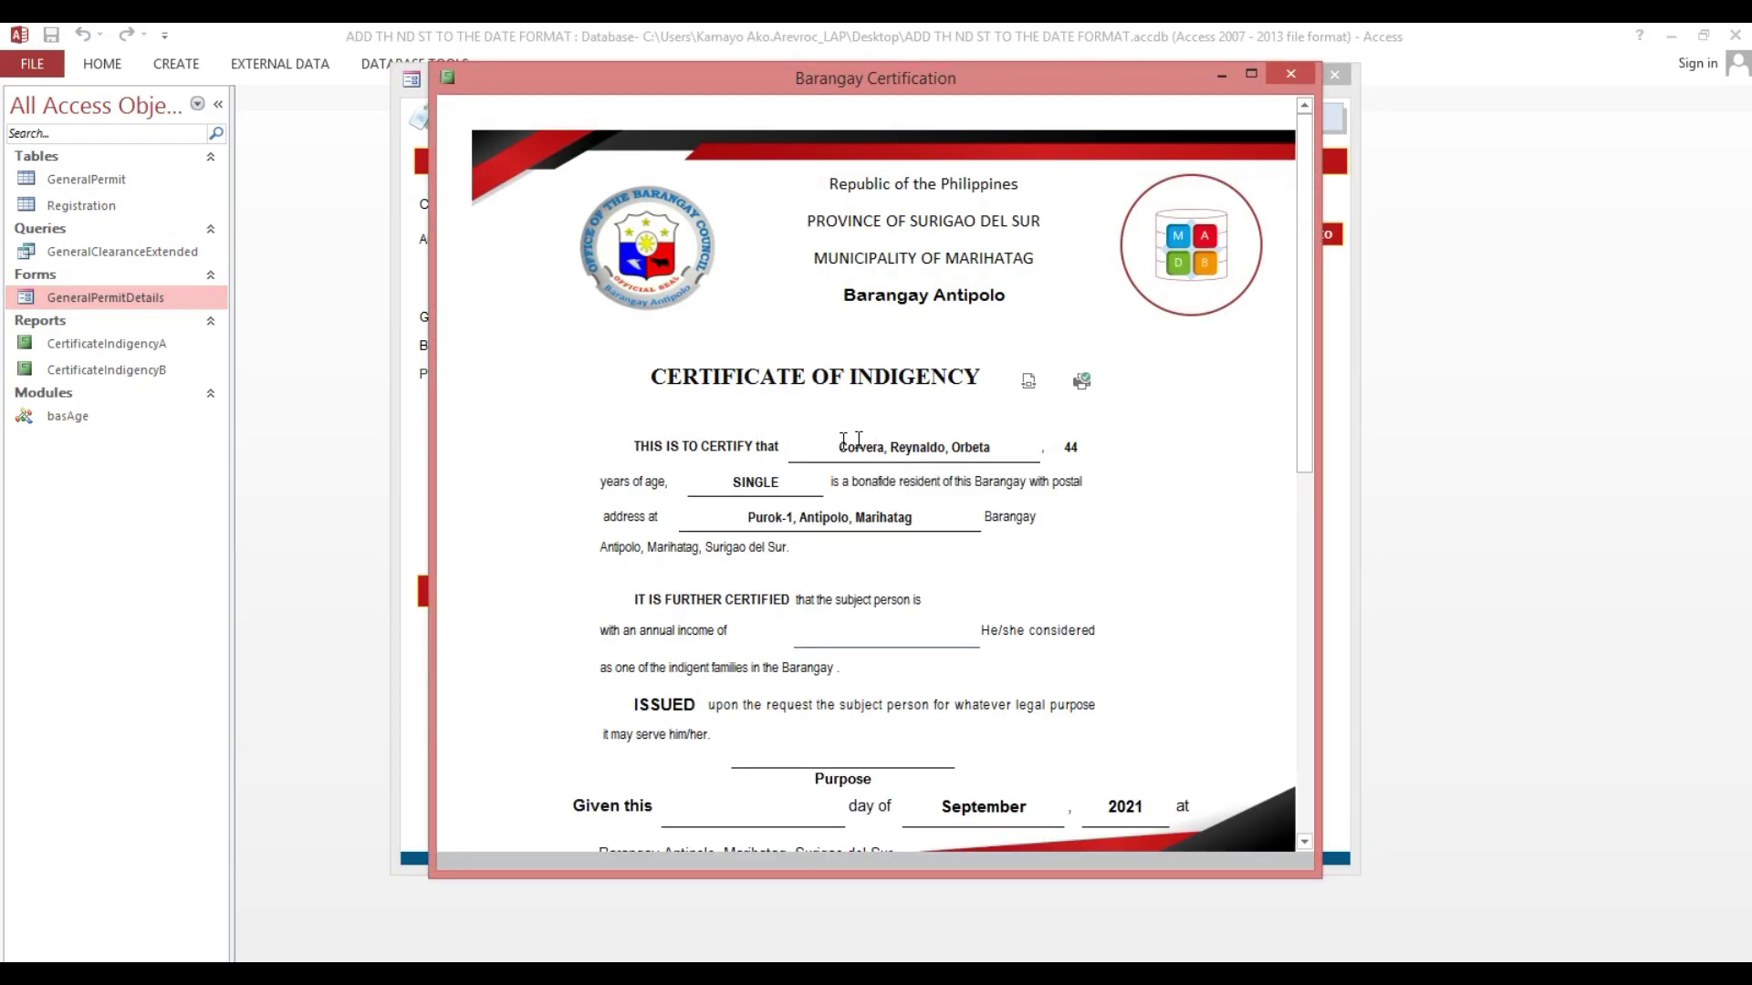
pyautogui.scroll(-2, 793, 602)
pyautogui.scroll(-1, 781, 645)
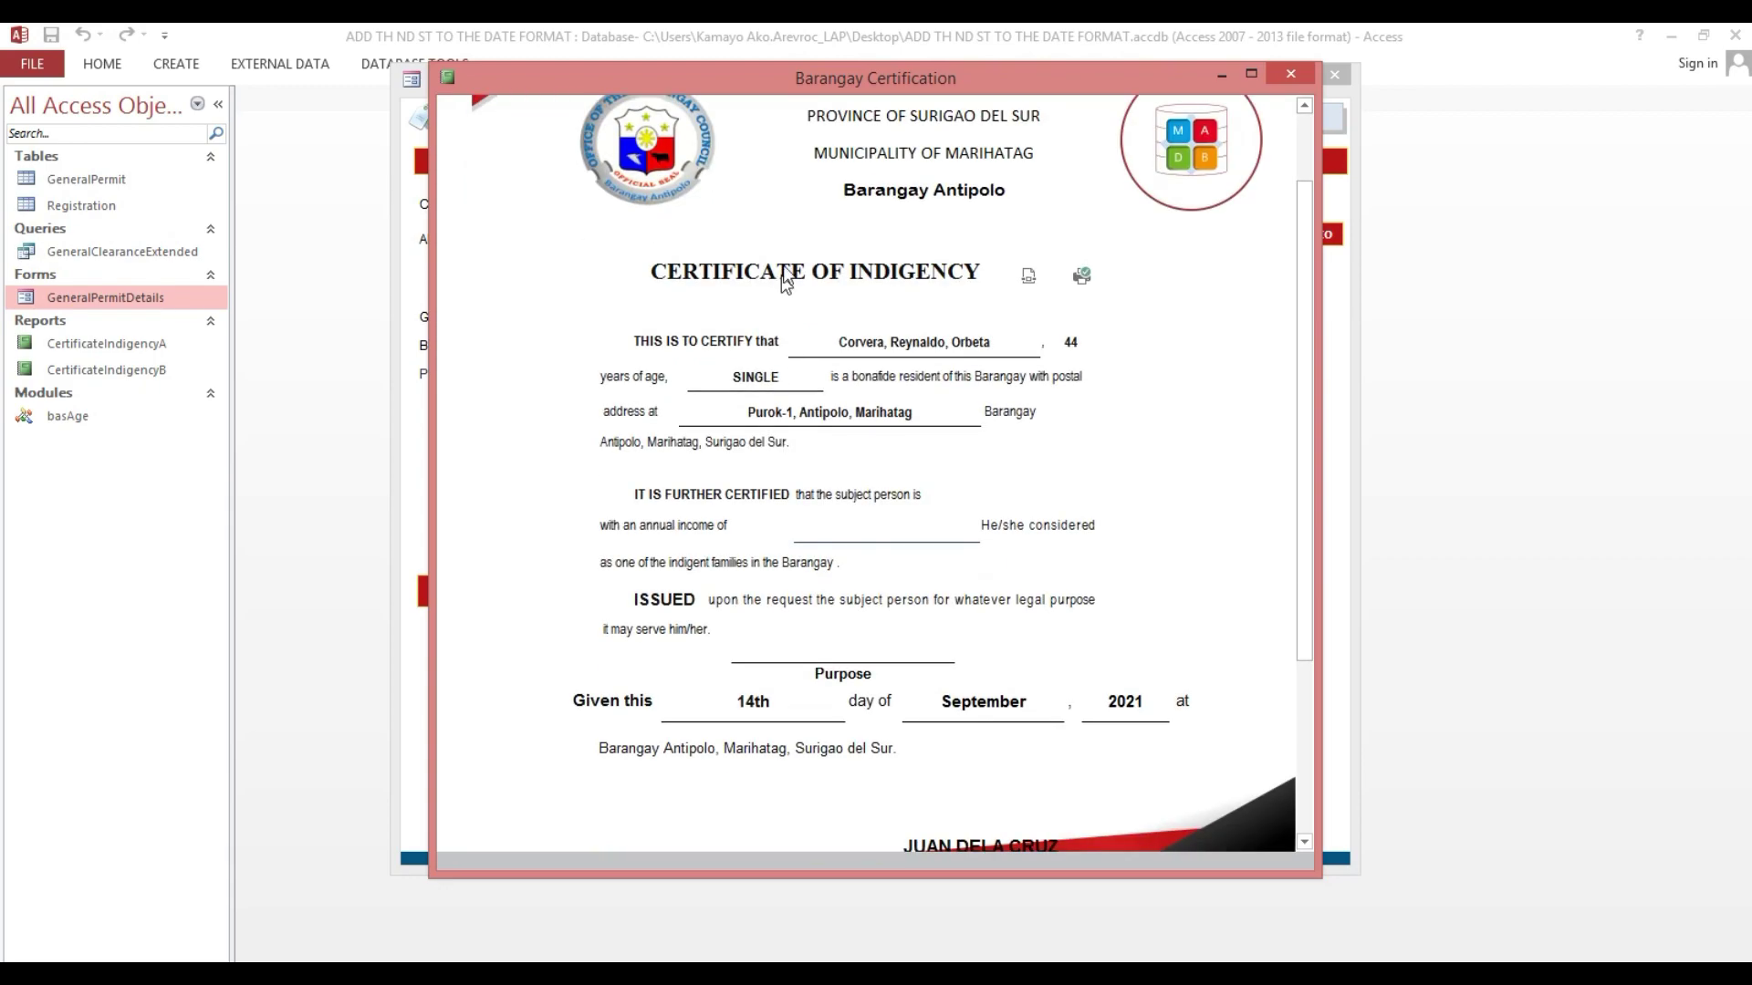
# - Switch the CertificateIndigencyB report to Design View
pyautogui.moveTo(754, 88); pyautogui.dragTo(584, 178)
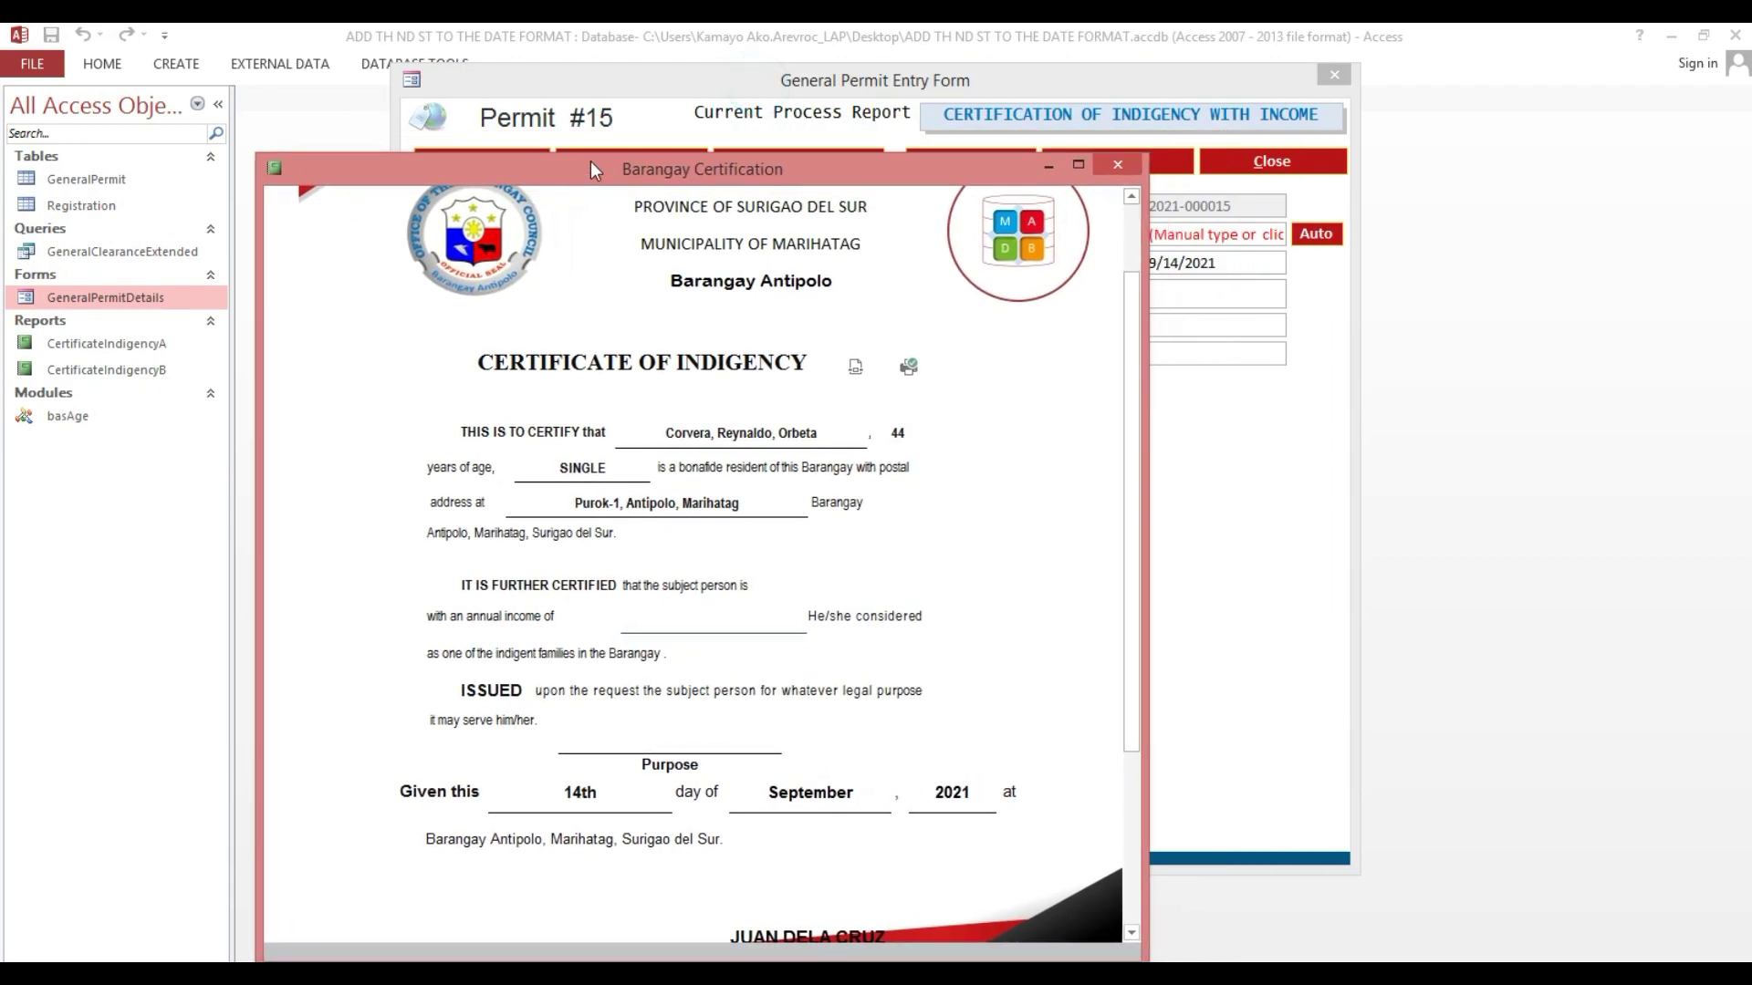
pyautogui.rightClick(590, 162)
pyautogui.click(646, 306)
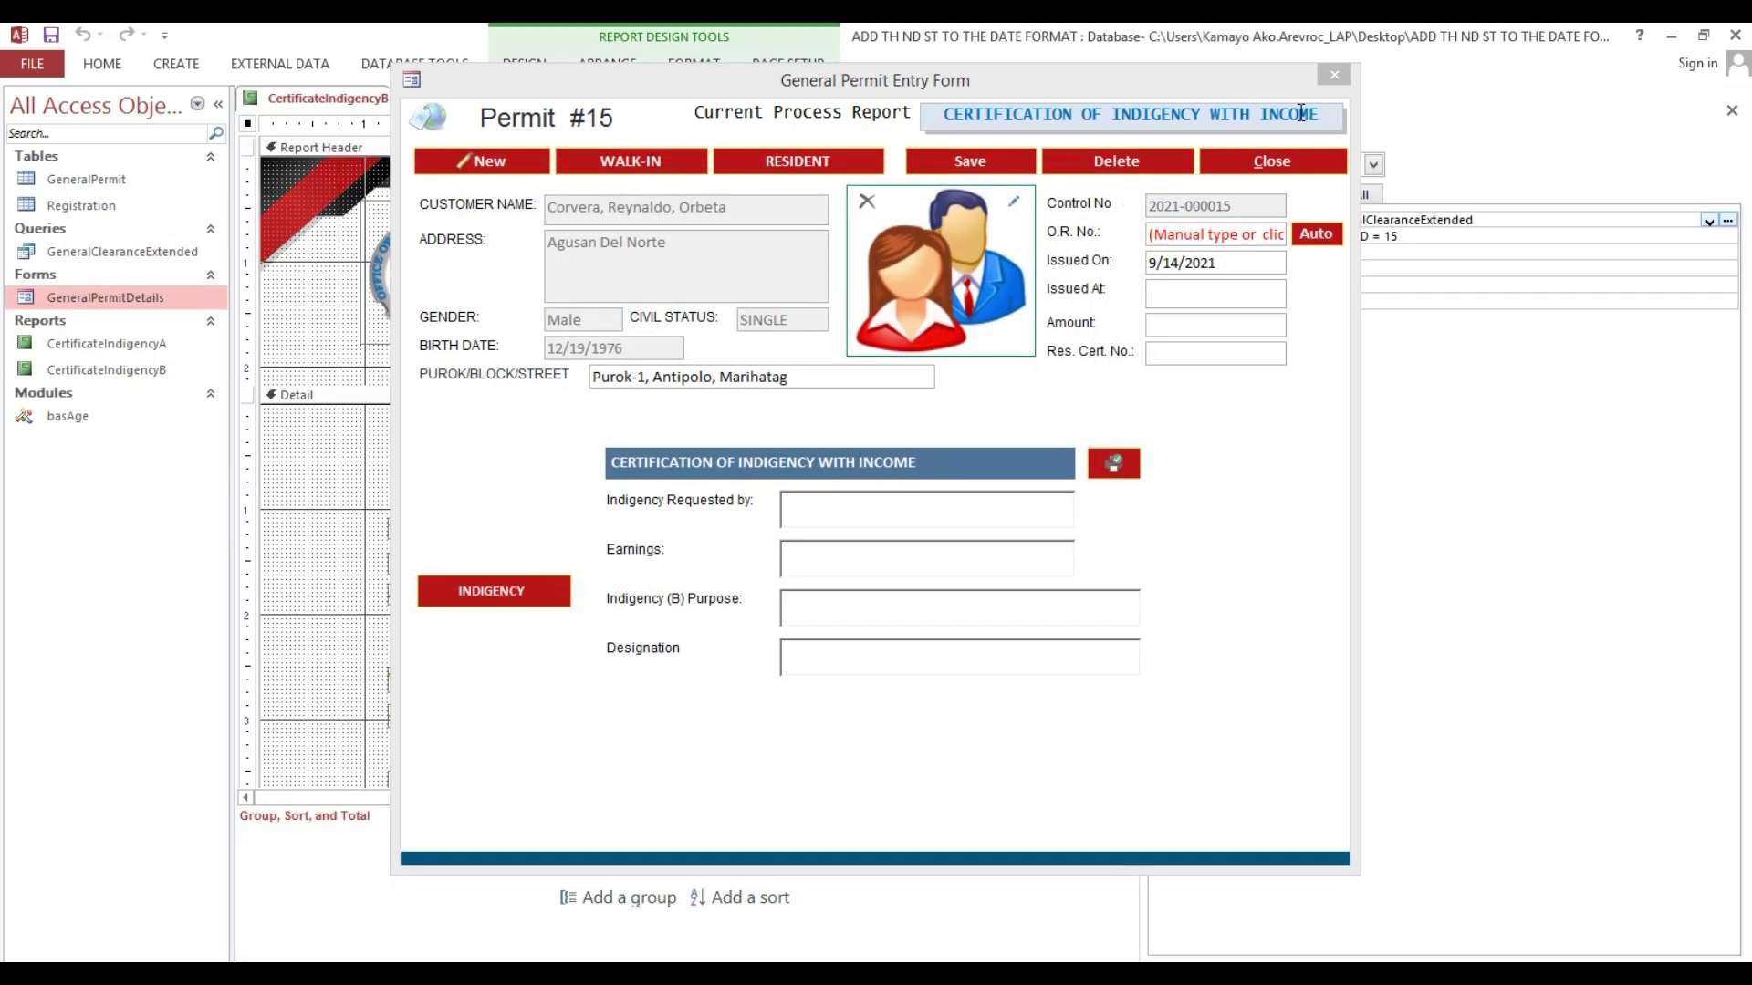
# - Close the entry form, then draw an unbound text box below the address line without its label
pyautogui.click(1333, 75)
pyautogui.click(917, 452)
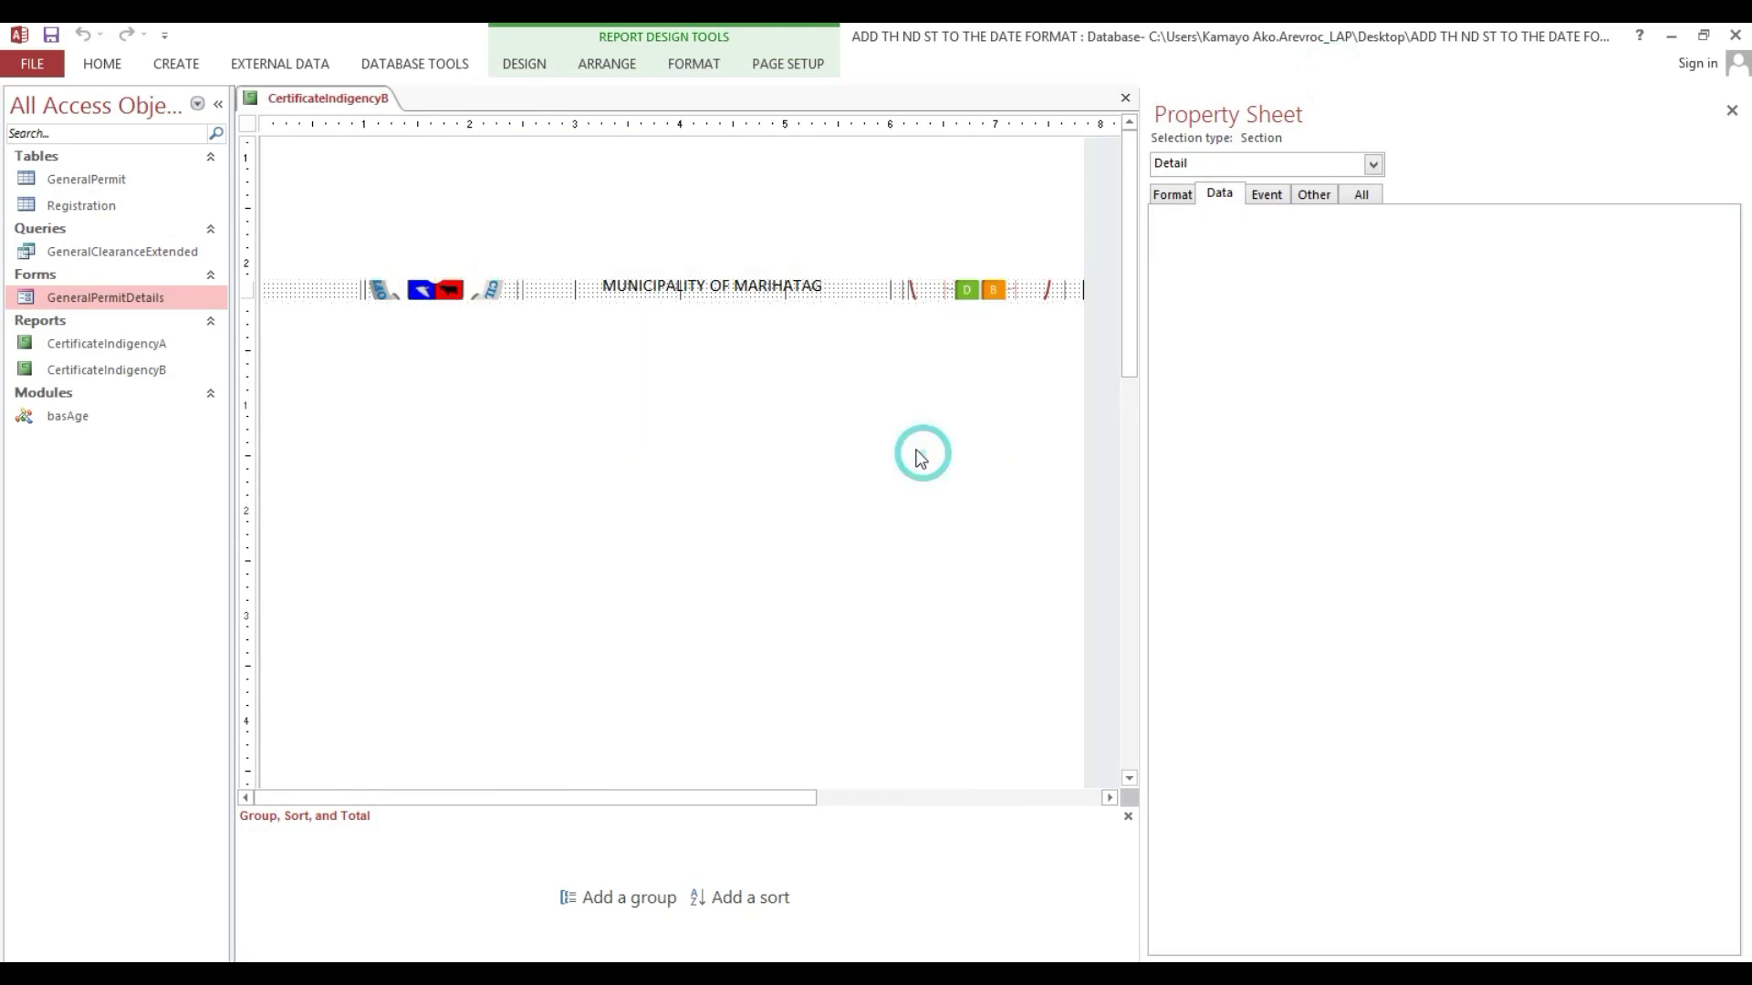
pyautogui.scroll(-5, 655, 633)
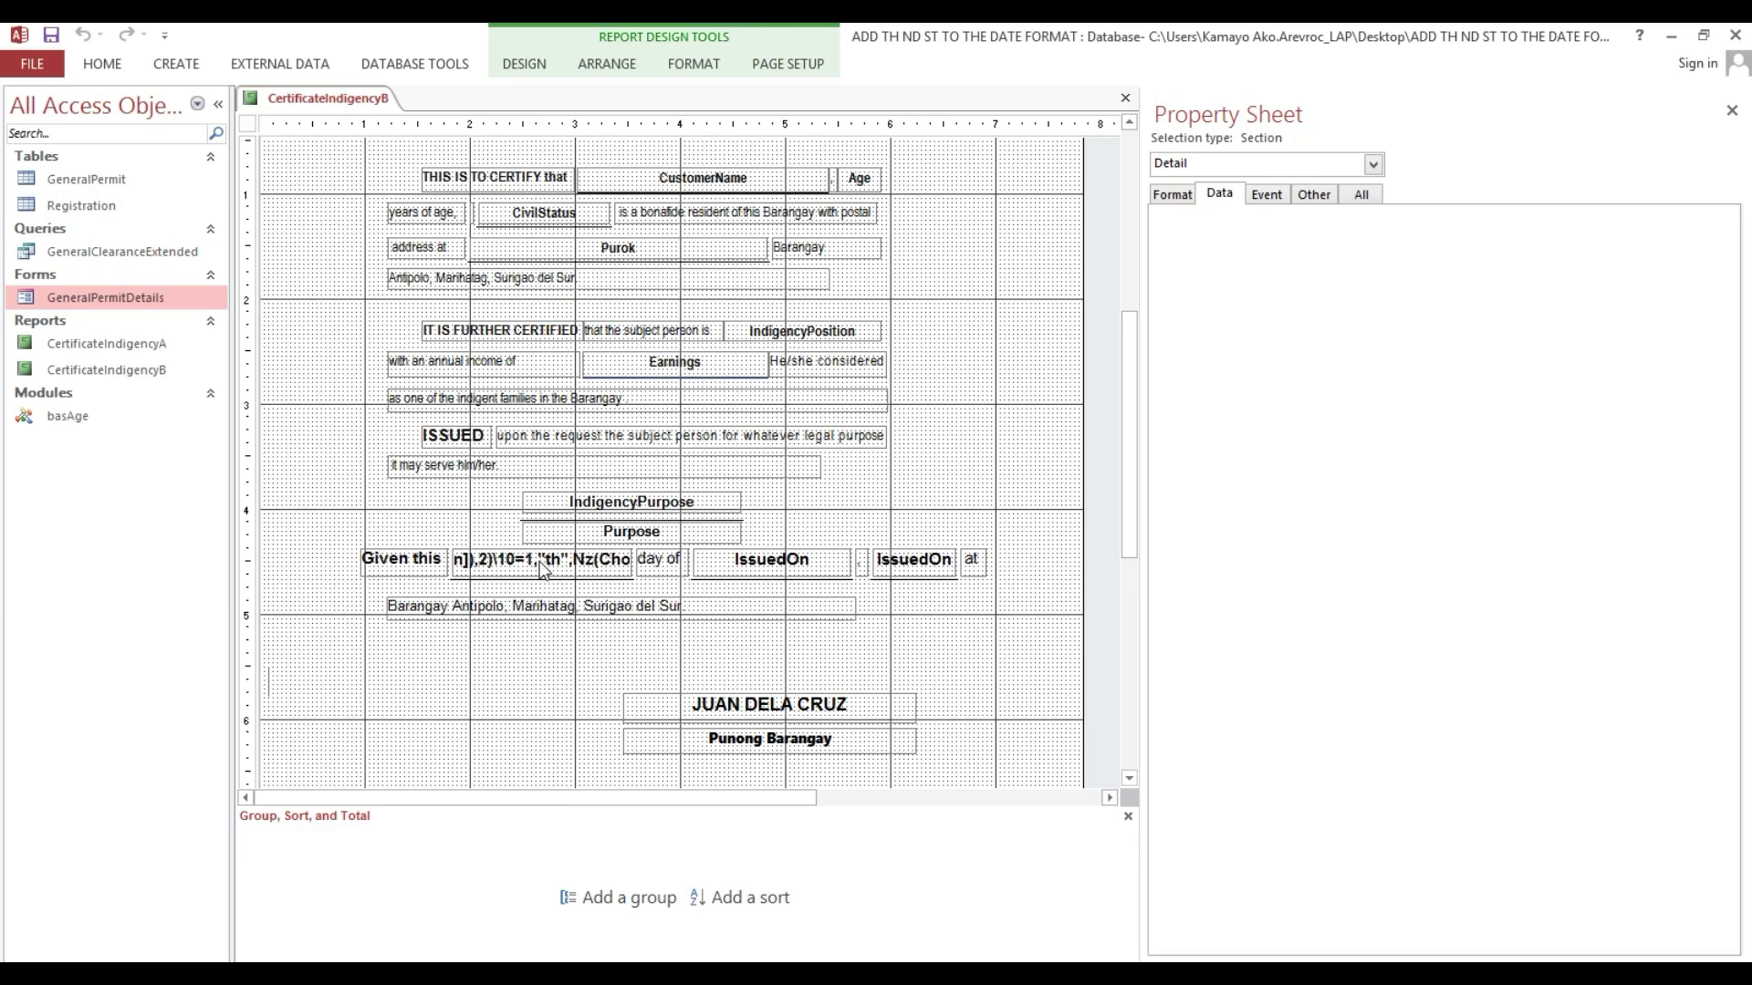
pyautogui.click(544, 64)
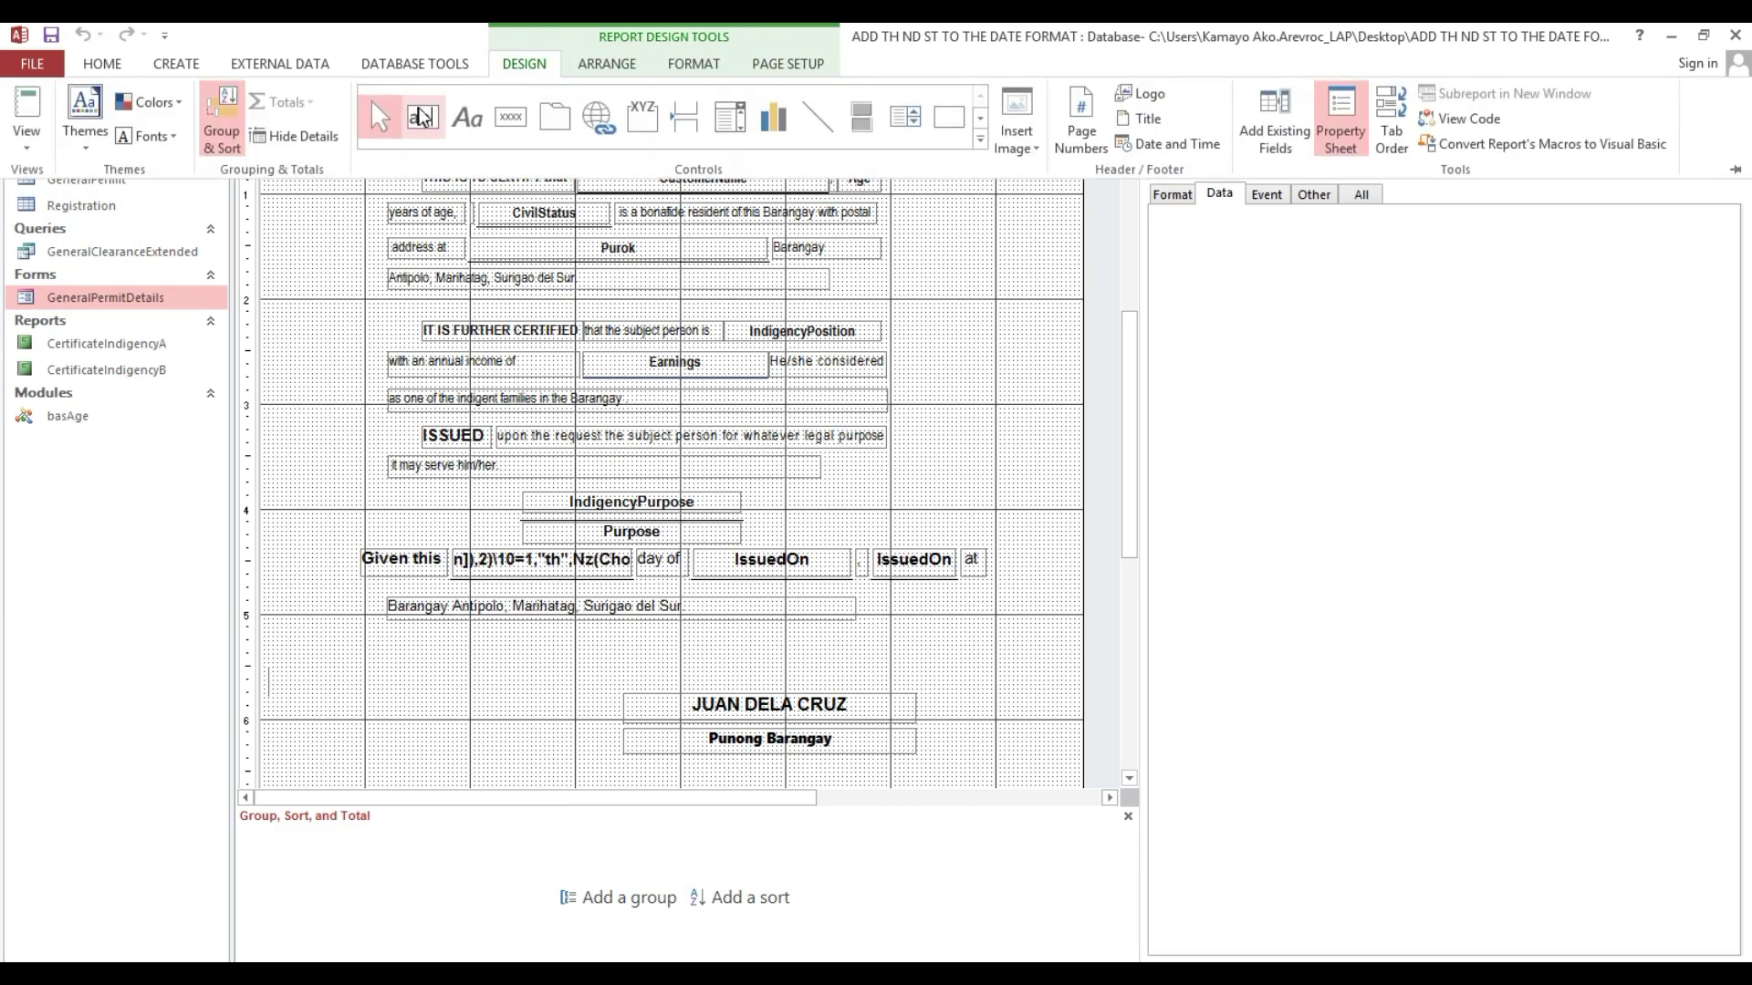
pyautogui.click(571, 33)
pyautogui.click(529, 65)
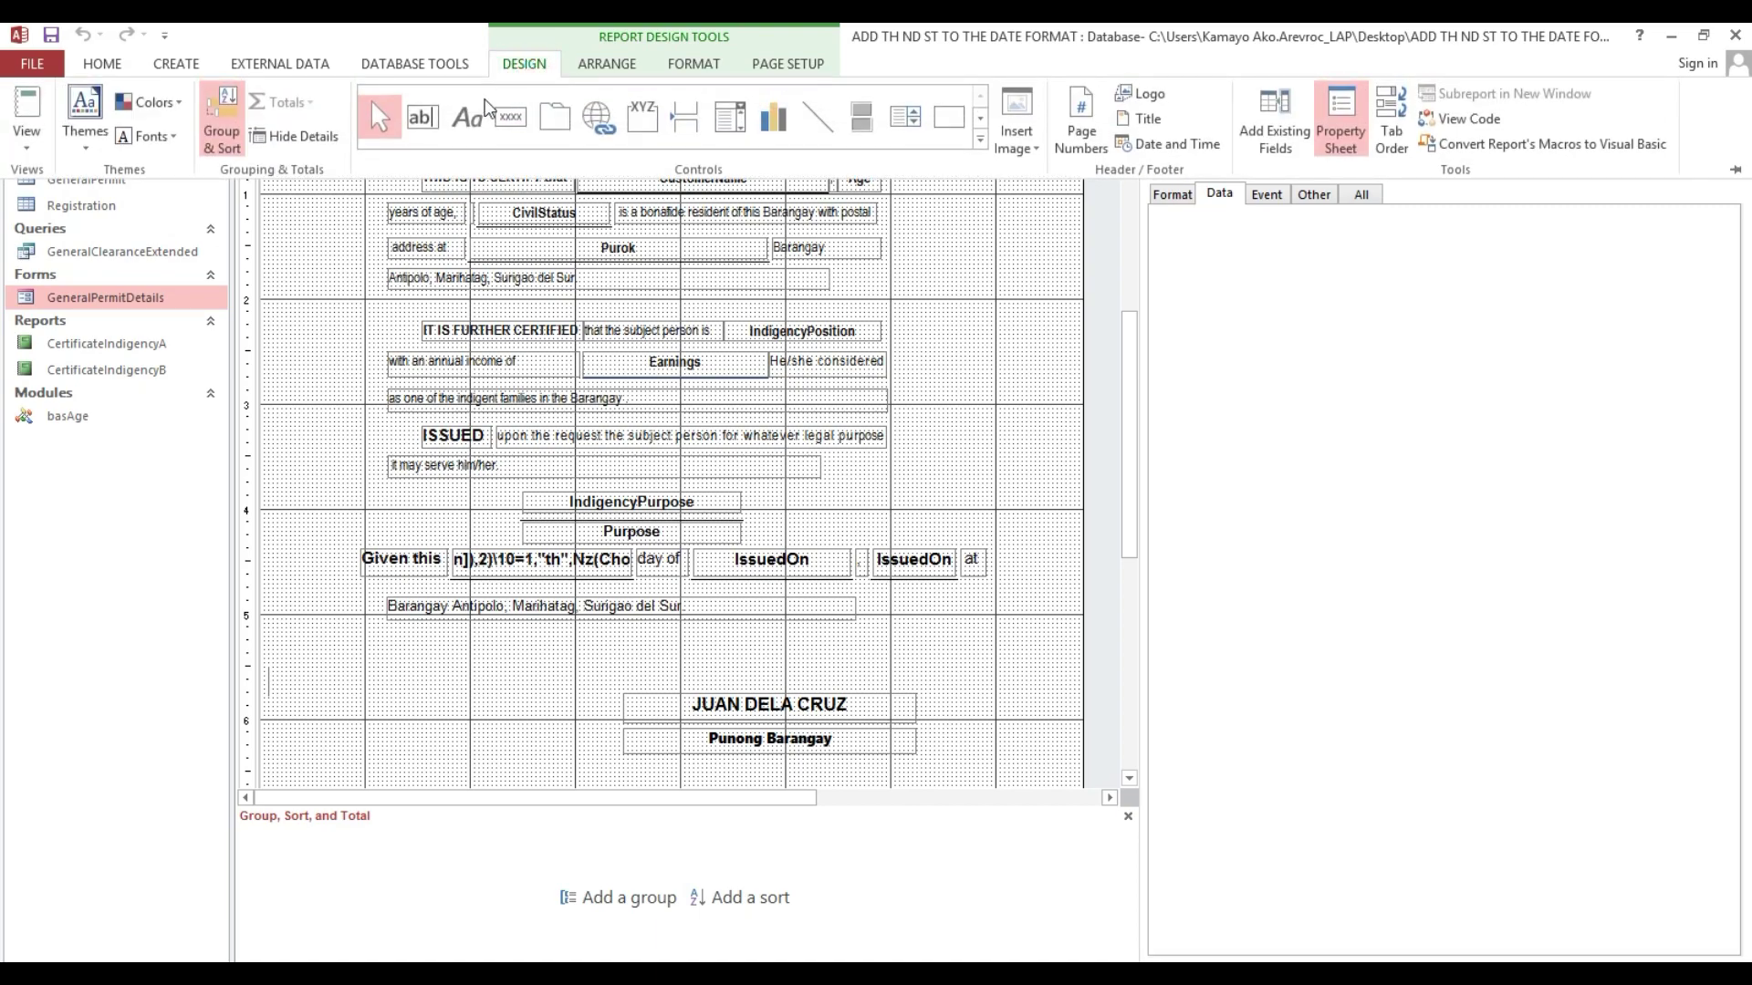
pyautogui.click(422, 116)
pyautogui.moveTo(409, 663); pyautogui.dragTo(537, 695)
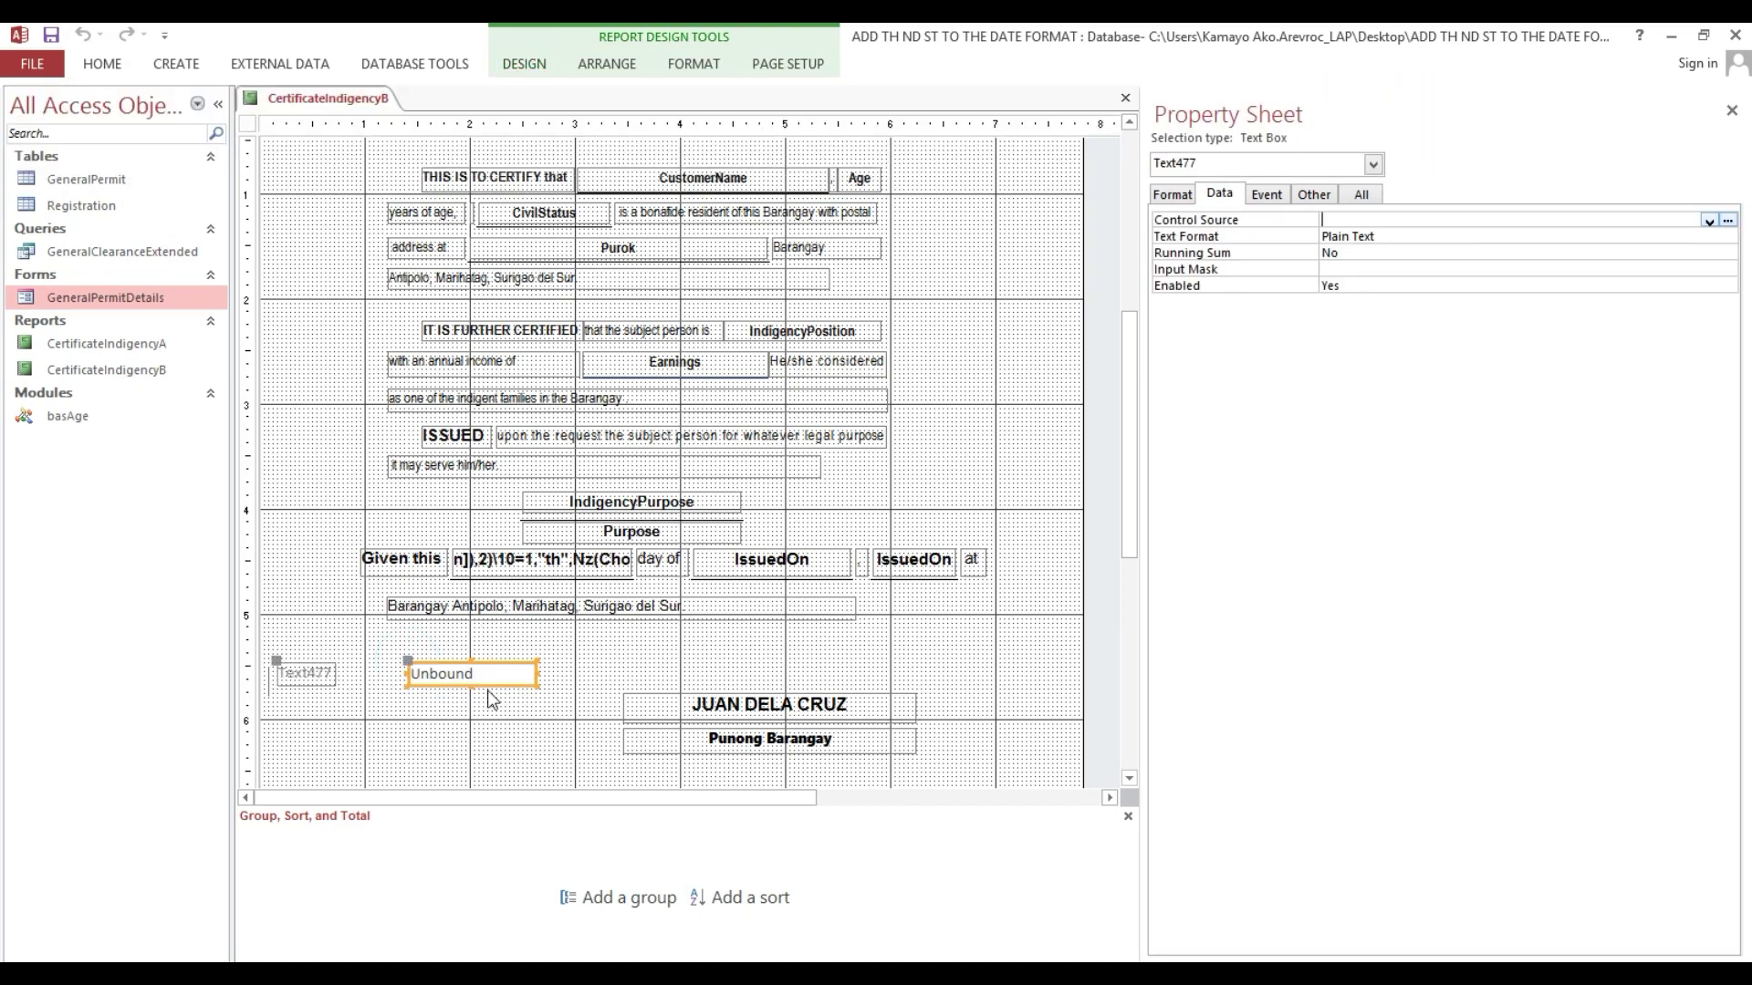
pyautogui.click(316, 672)
pyautogui.press('Delete')
# - Copy the 'Given this' day box's bold formatting onto the new text box with Format Painter
pyautogui.click(542, 559)
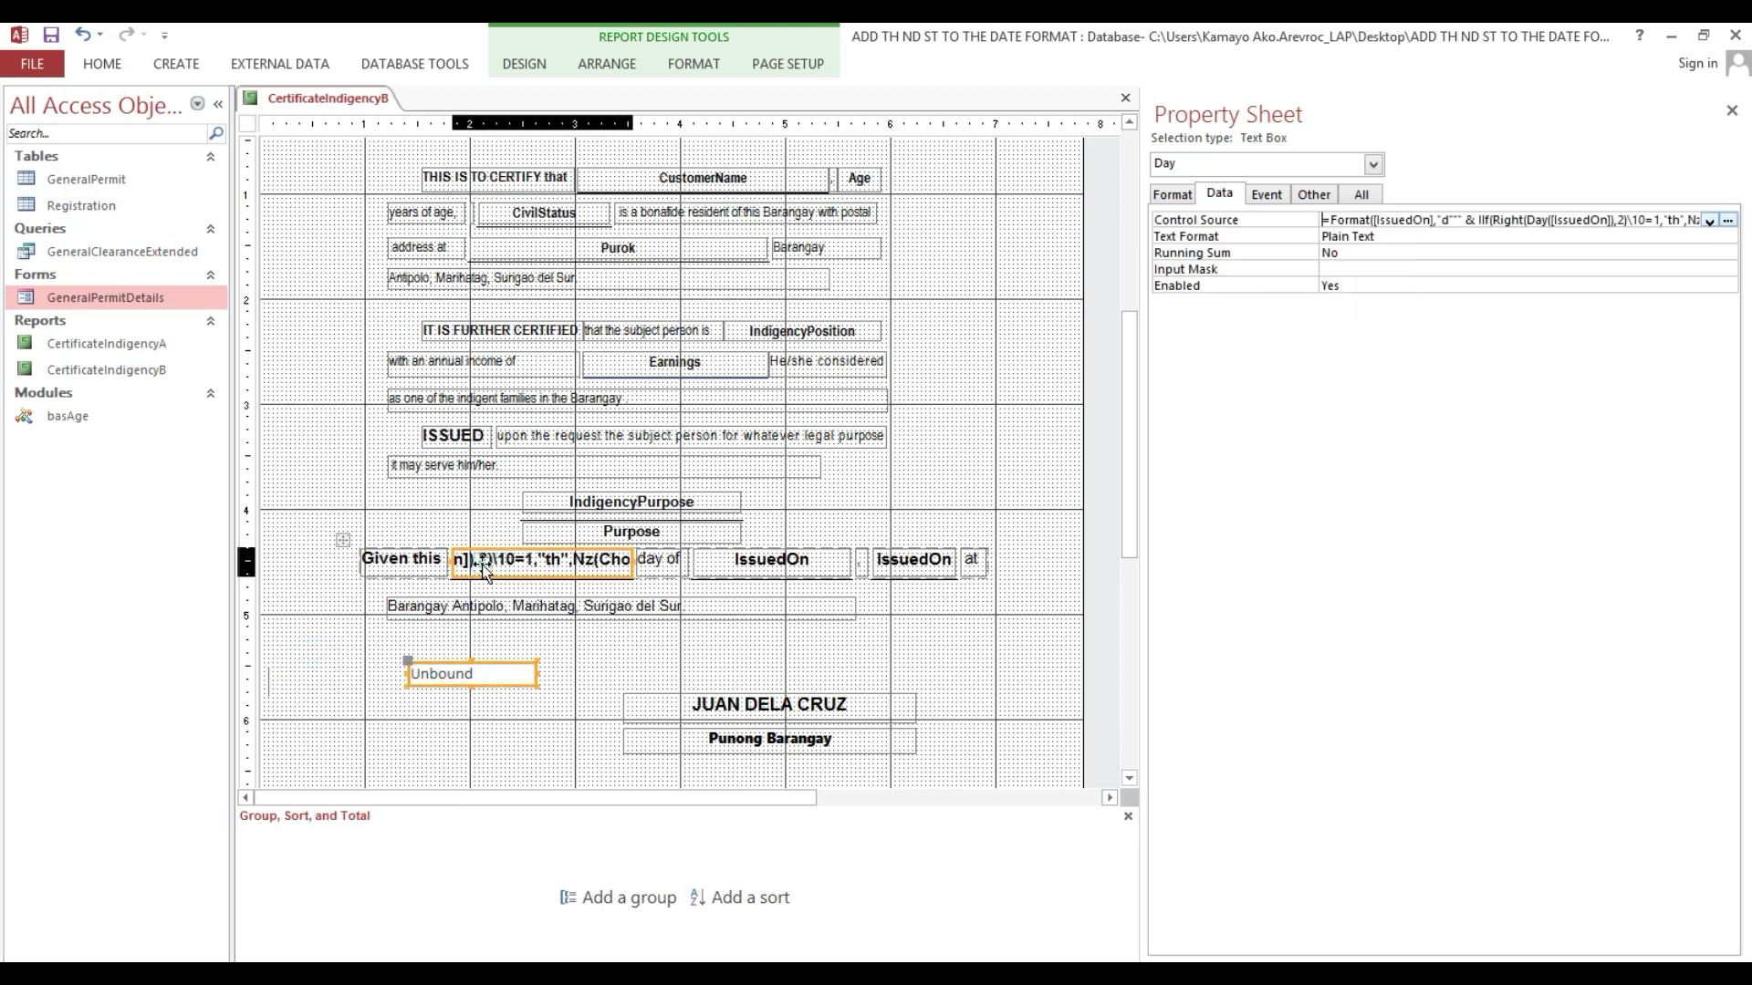
pyautogui.click(101, 63)
pyautogui.click(151, 146)
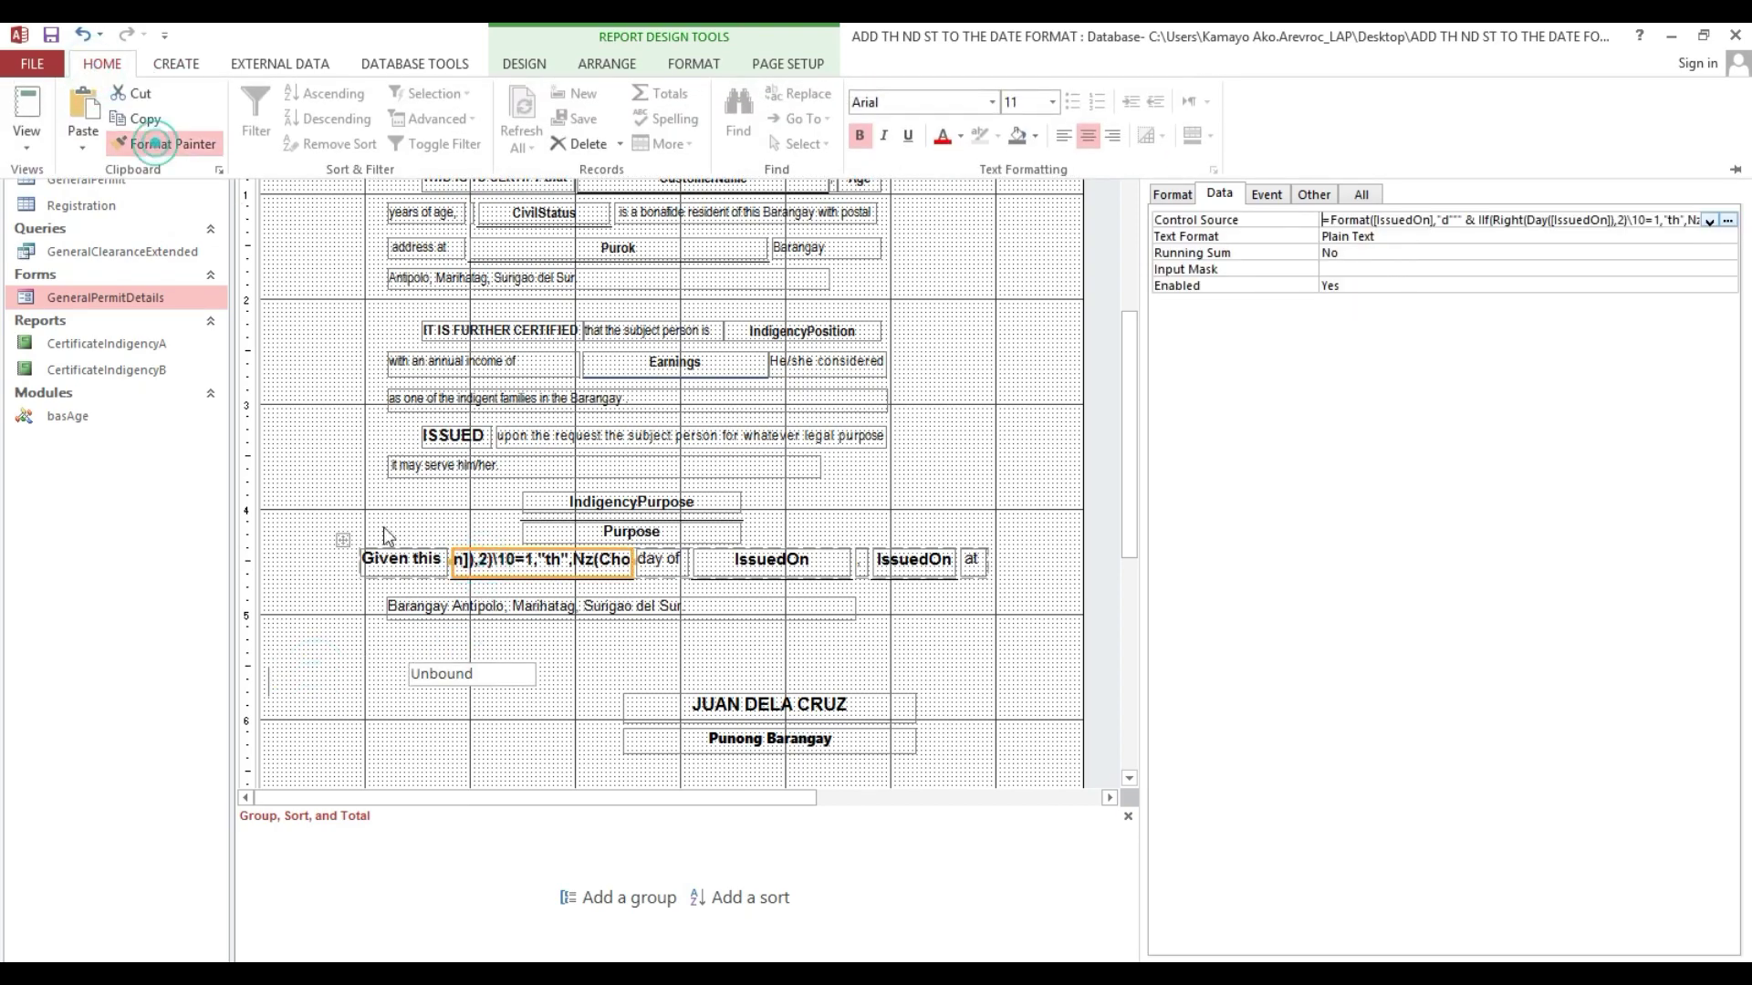
pyautogui.click(456, 675)
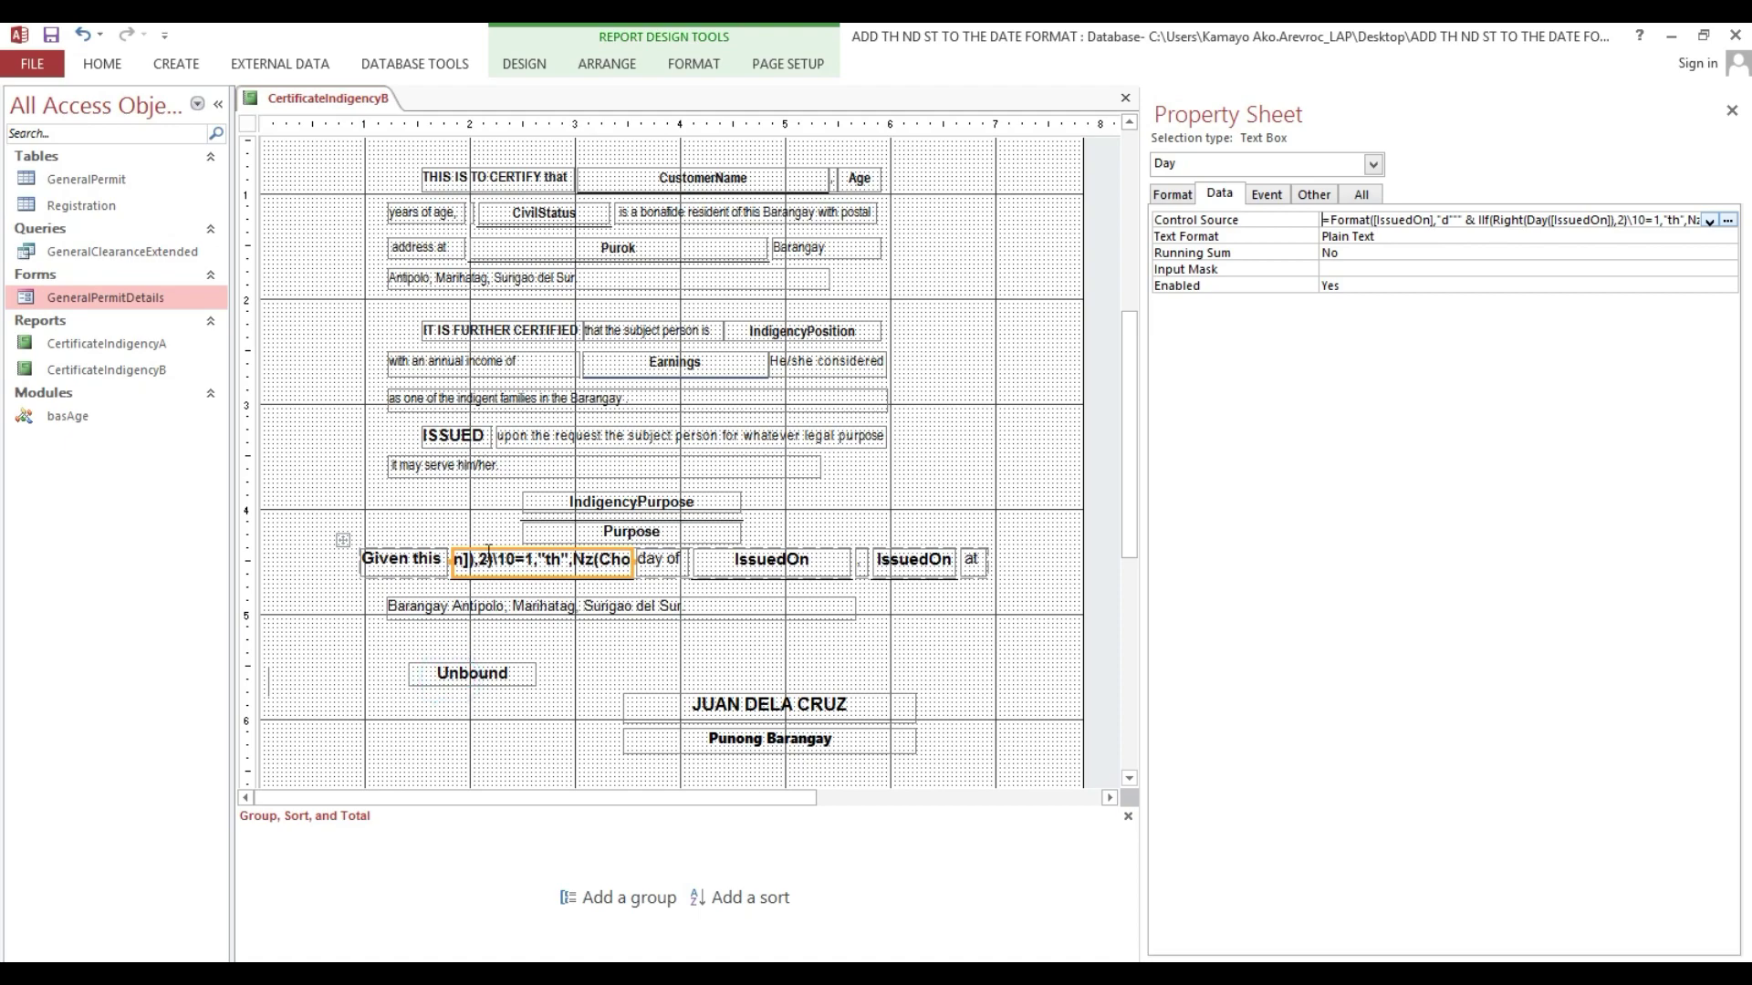
# - View the day box's full Control Source formula in Zoom and close it unchanged
pyautogui.rightClick(1453, 219)
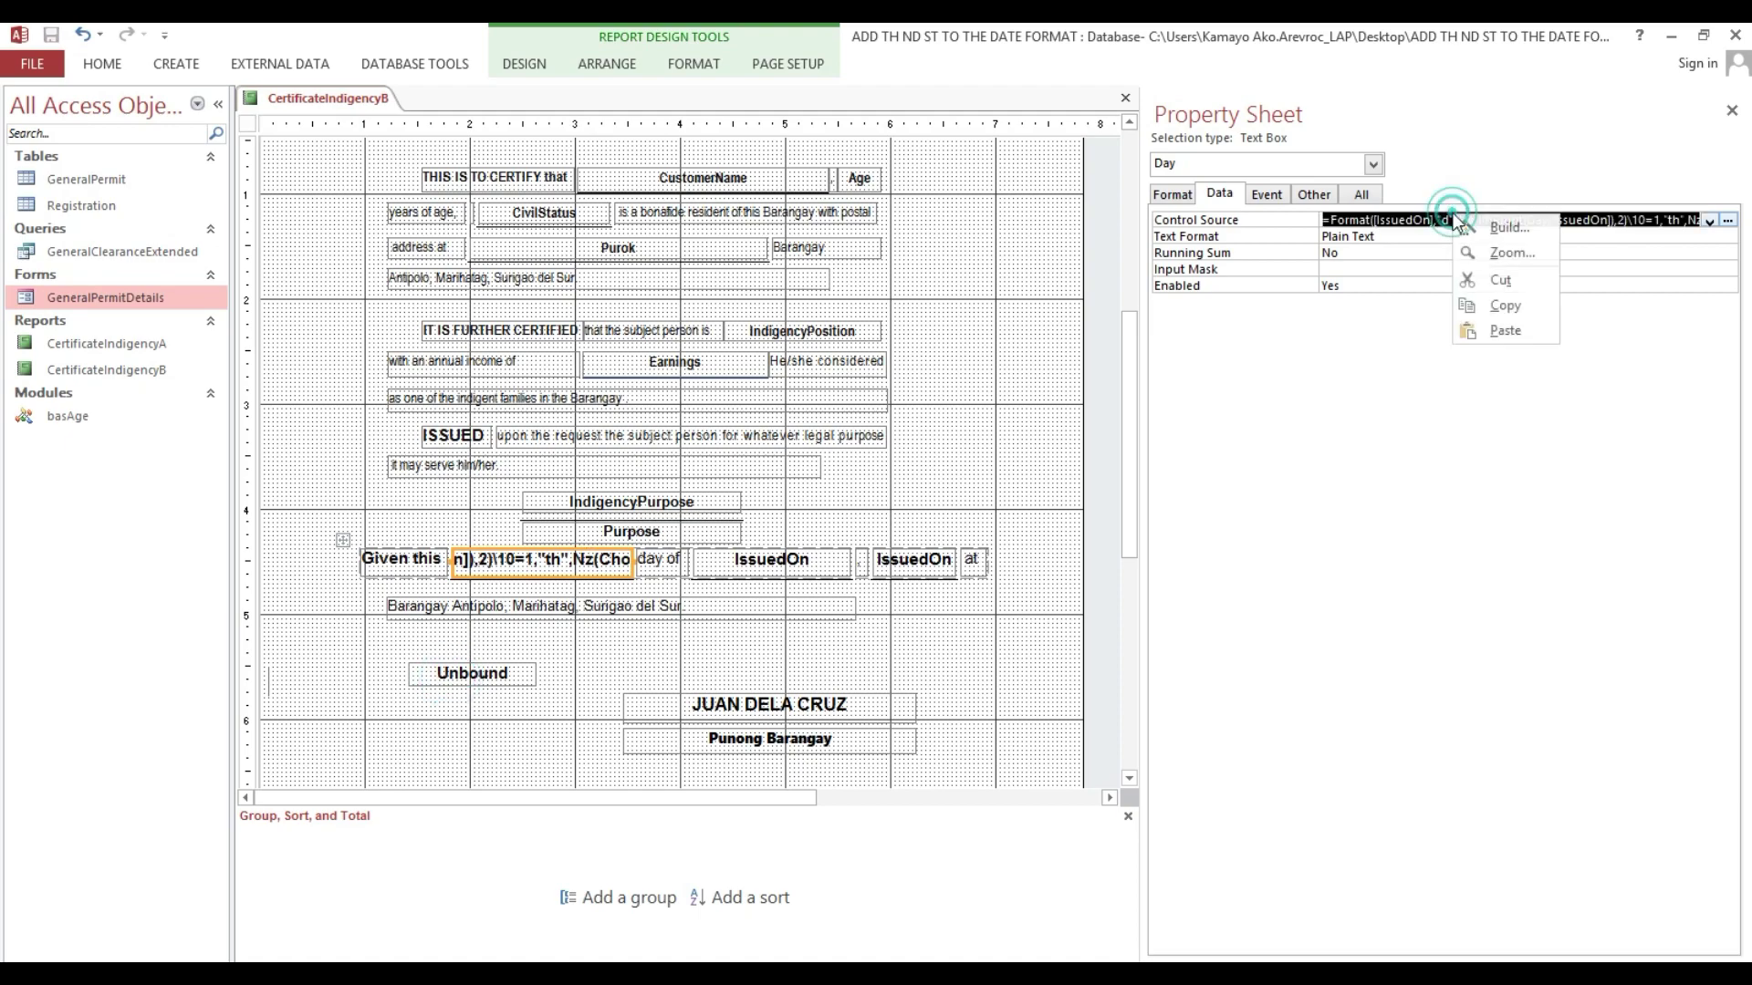
pyautogui.click(1497, 252)
pyautogui.hotkey('ctrl', 'c')
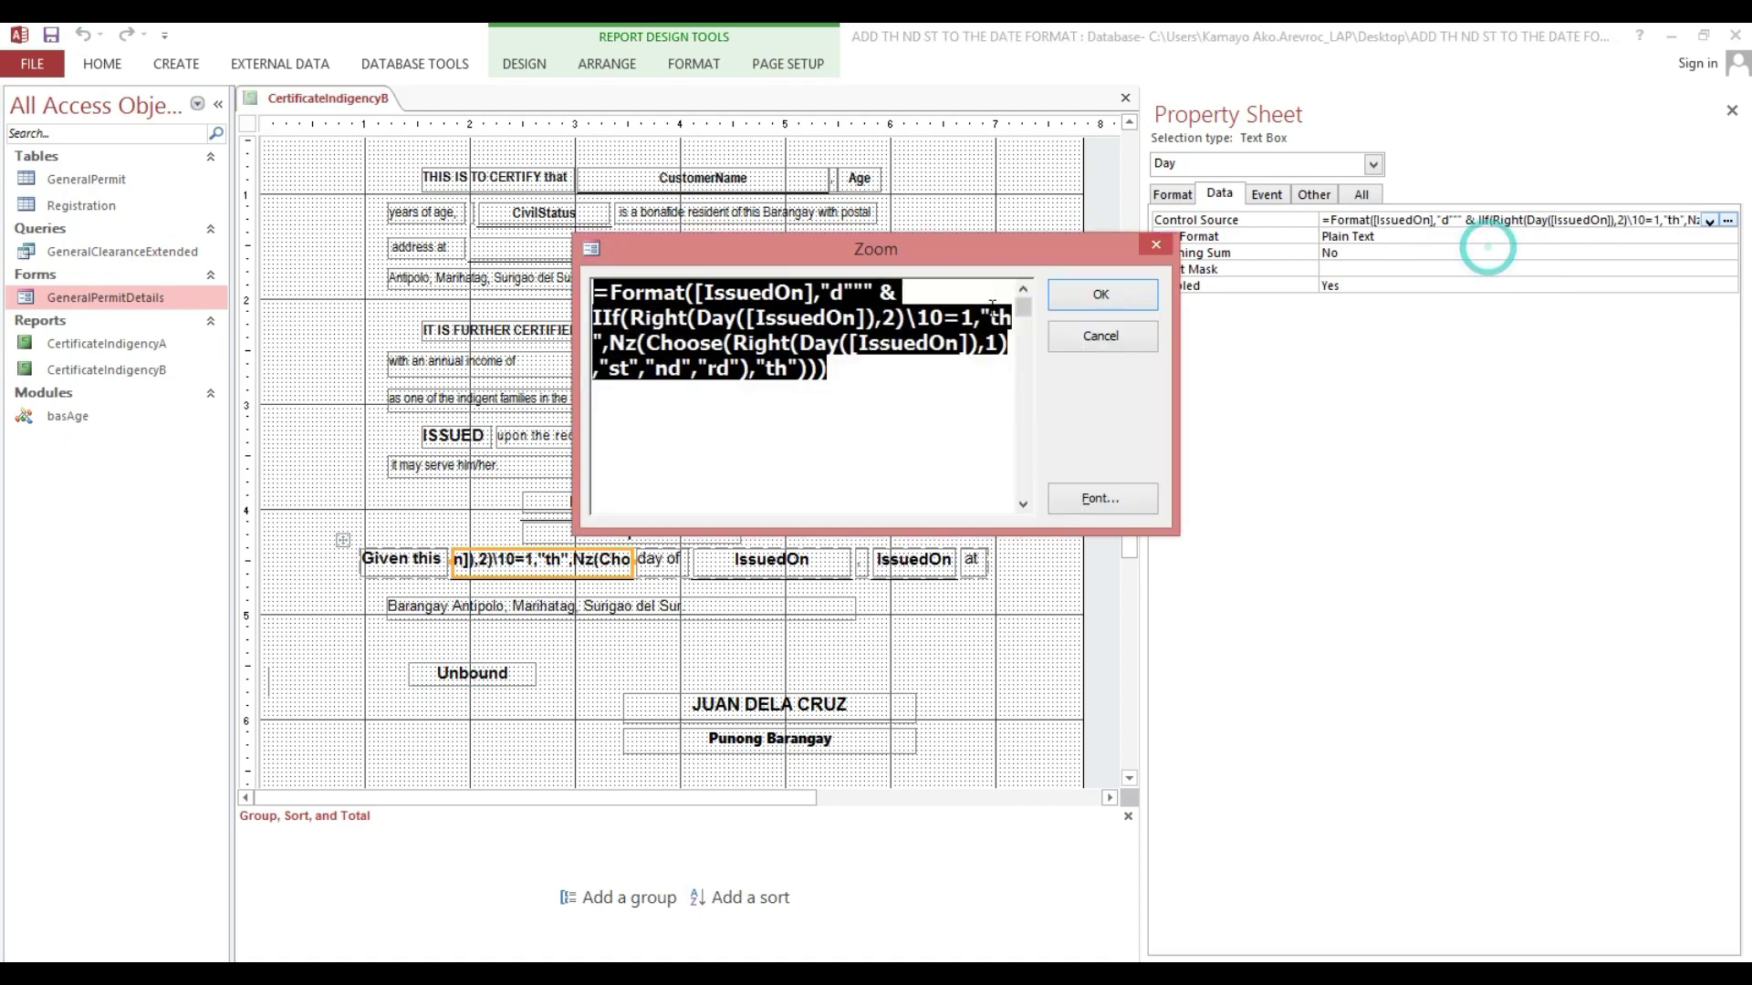
pyautogui.click(1101, 336)
# - Paste the IssuedOn ordinal-day expression into the new text box's Control Source and view it in Zoom
pyautogui.click(493, 671)
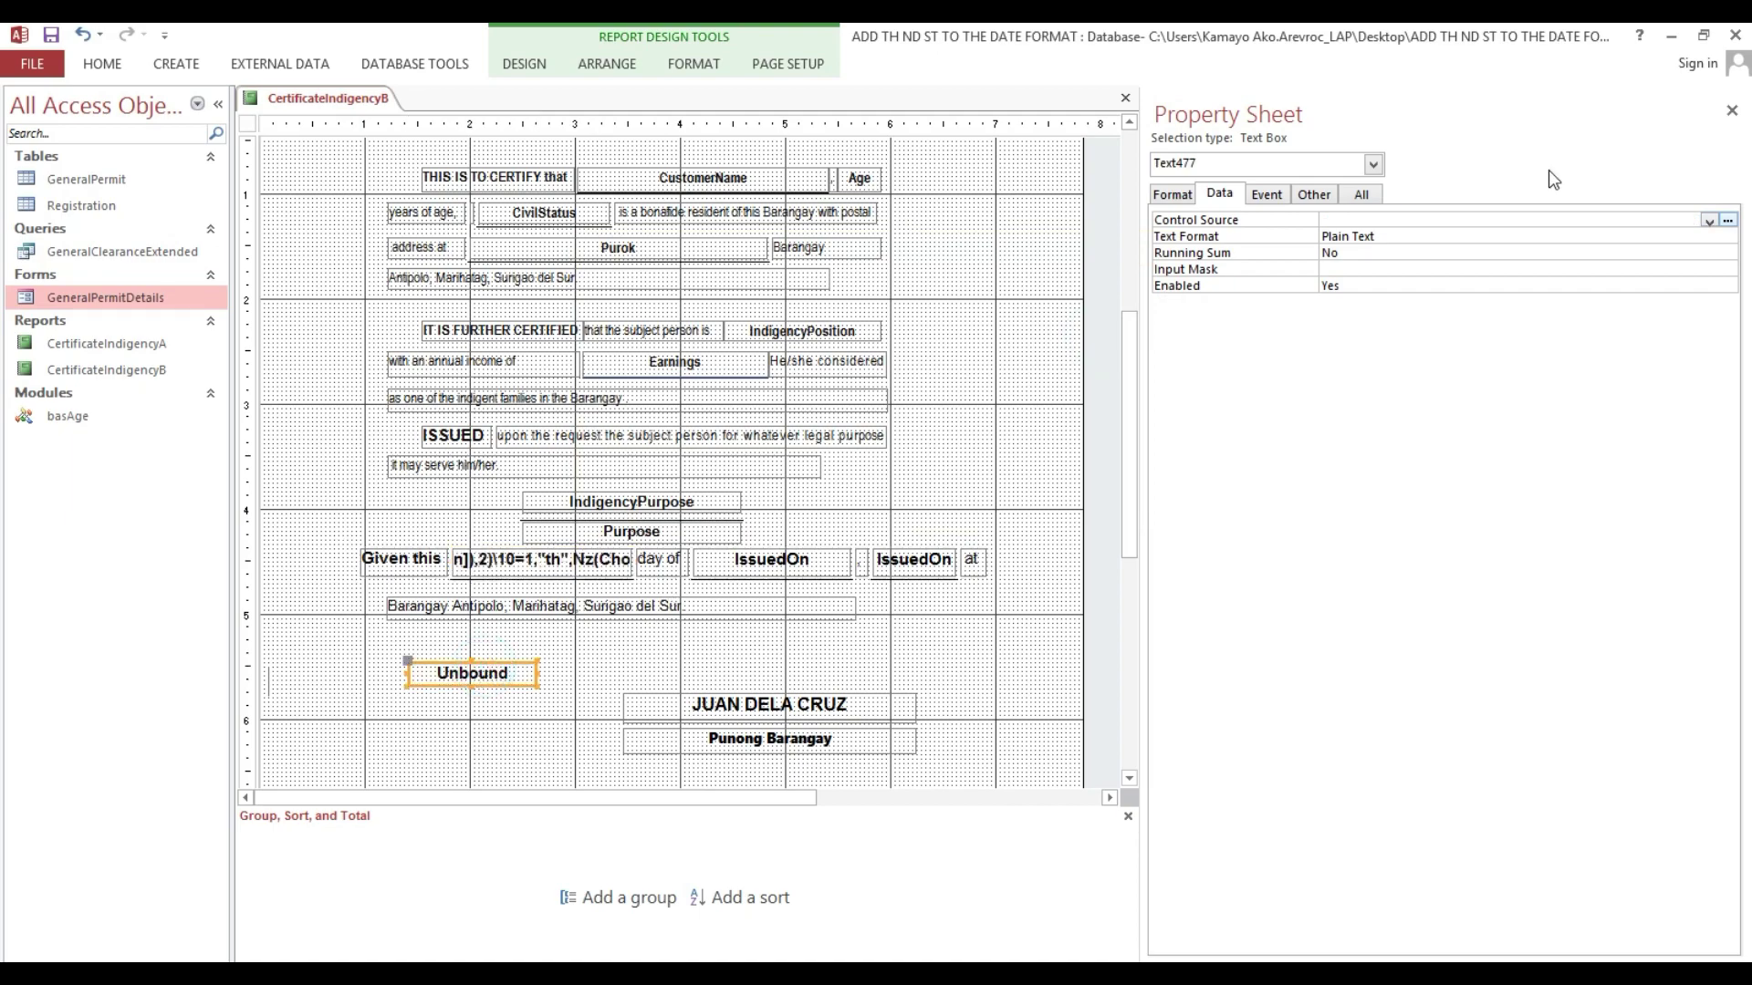
pyautogui.click(1439, 223)
pyautogui.click(1727, 221)
pyautogui.hotkey('ctrl', 'v')
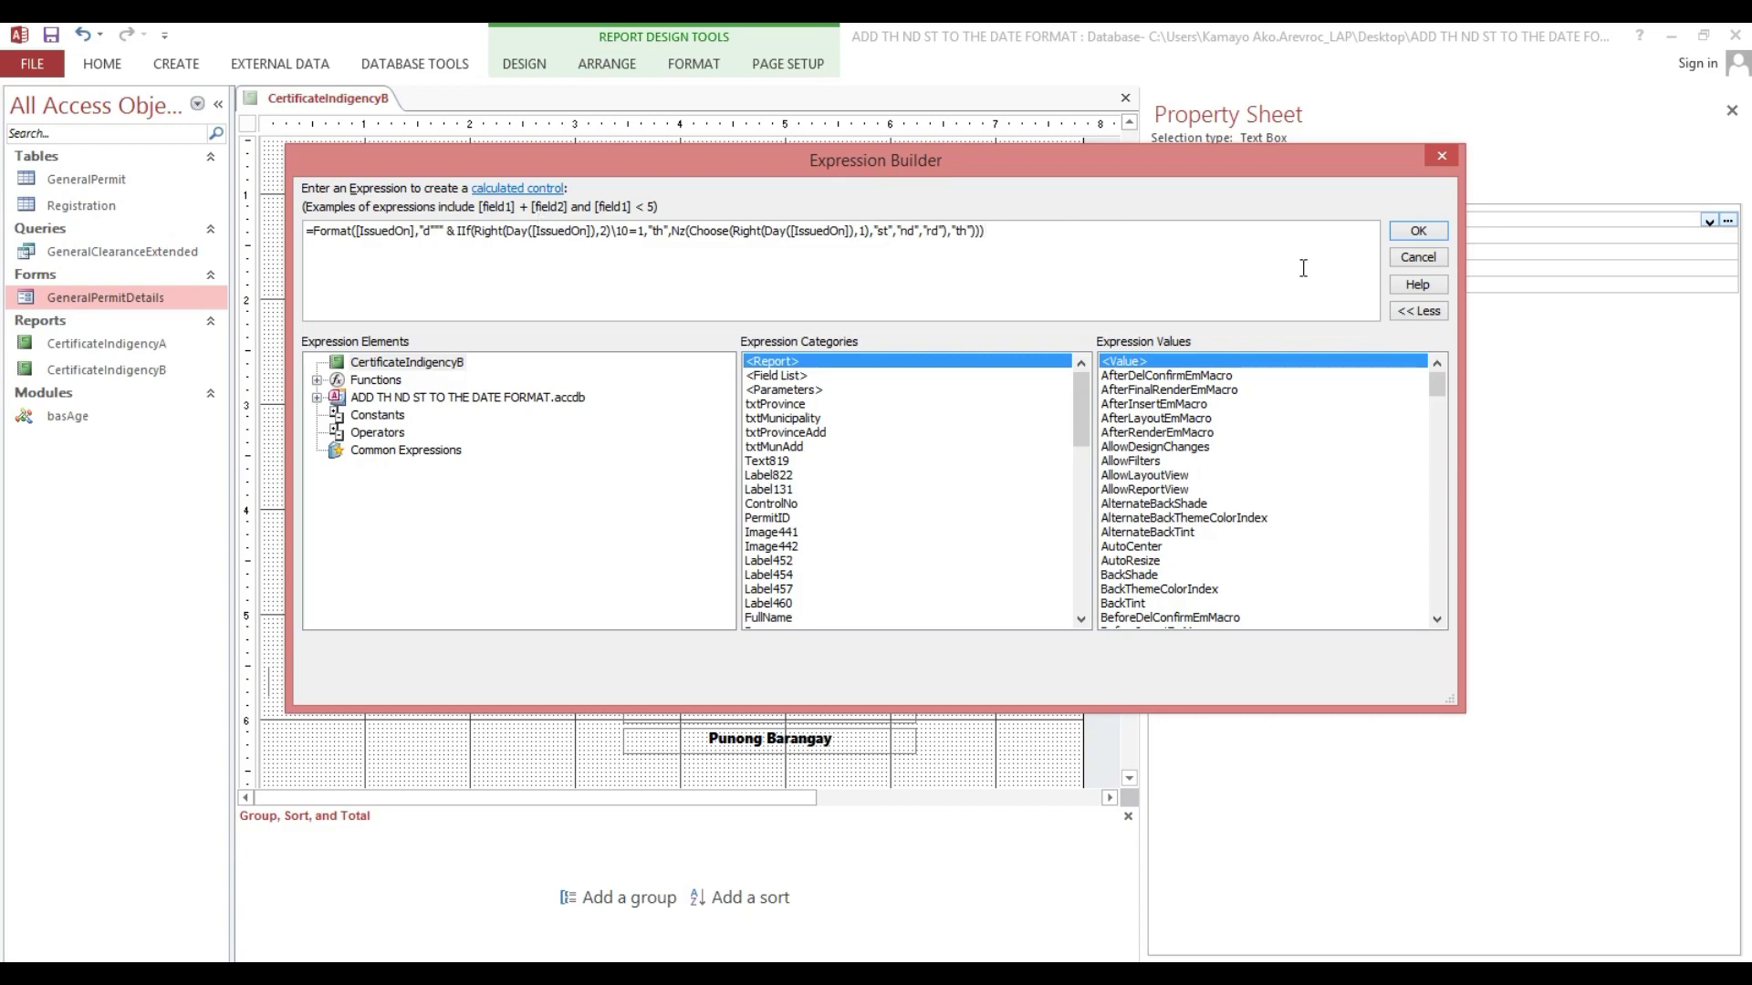
pyautogui.click(1416, 231)
pyautogui.rightClick(1489, 221)
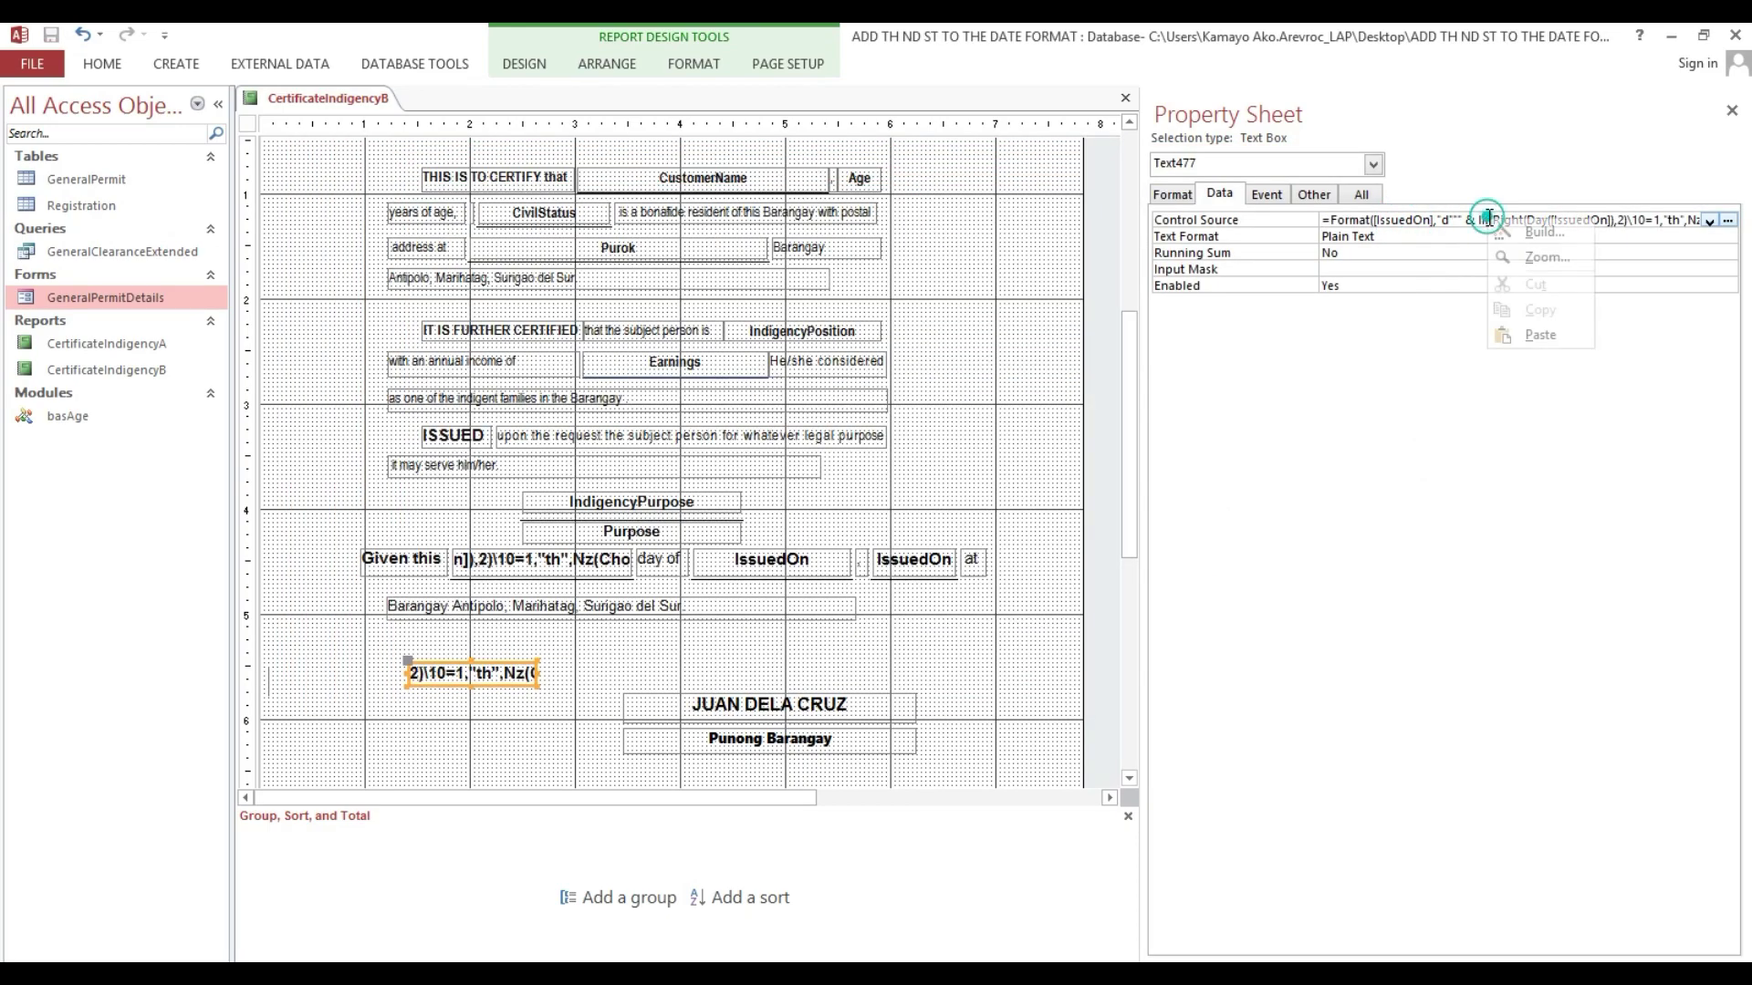
pyautogui.click(1546, 257)
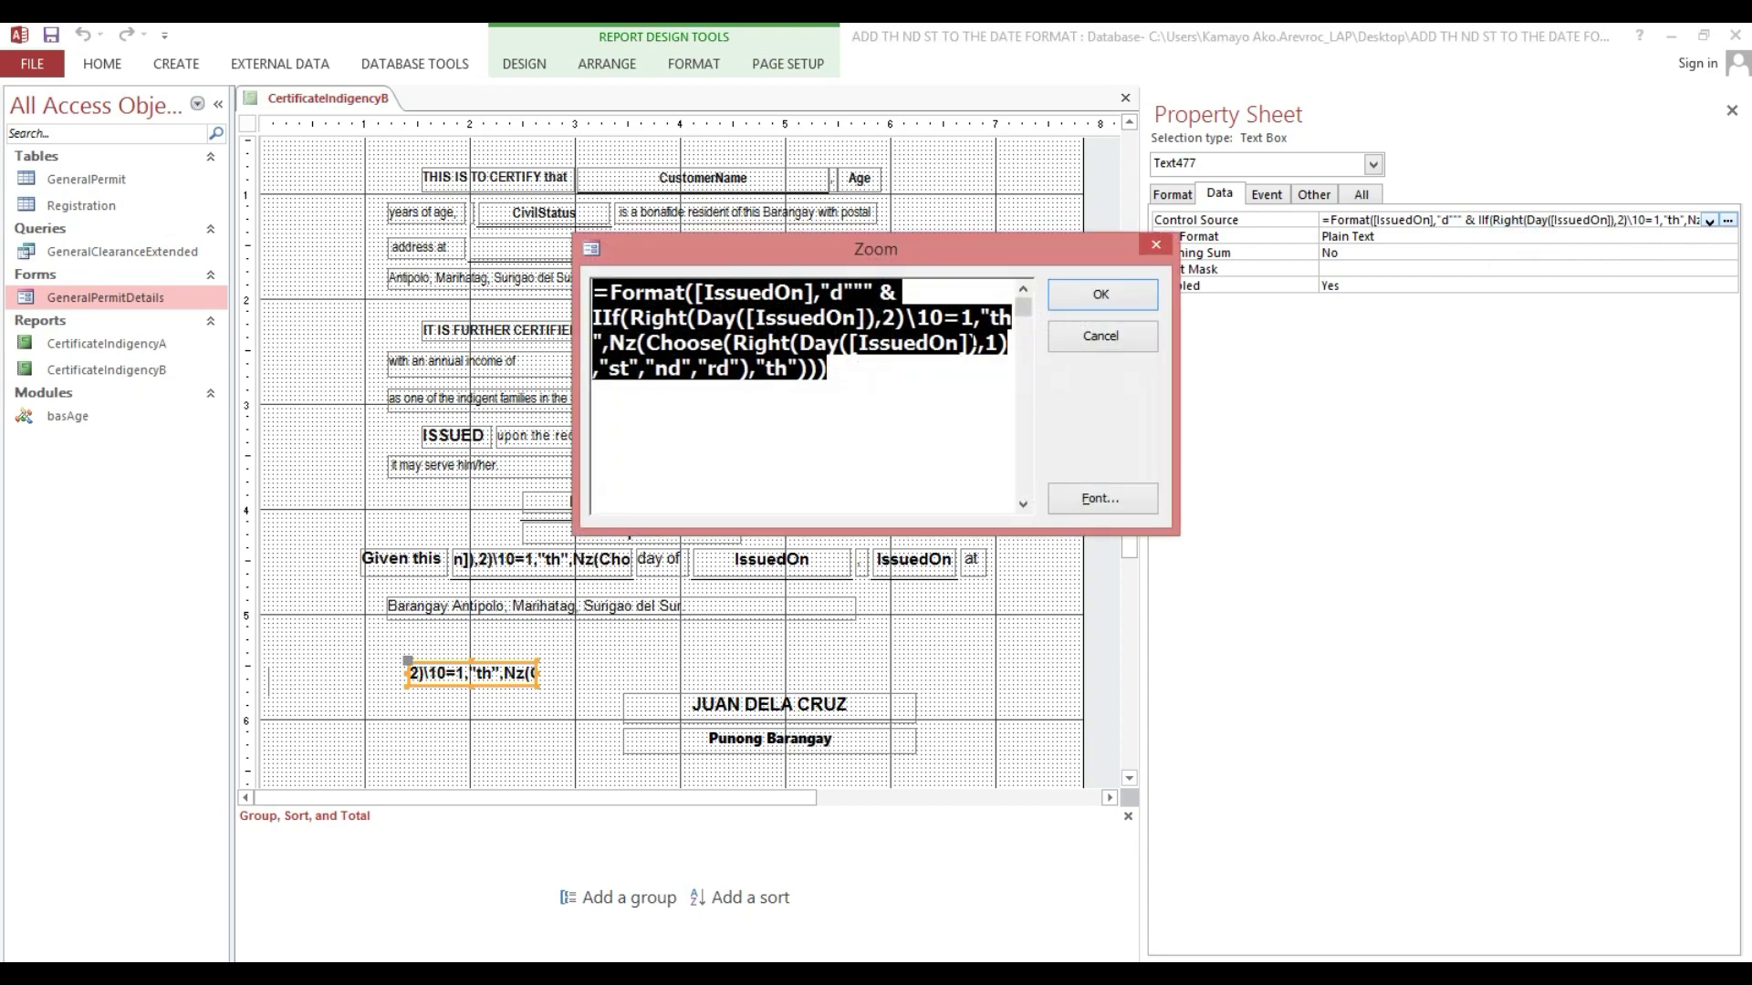
pyautogui.moveTo(918, 248); pyautogui.dragTo(572, 244)
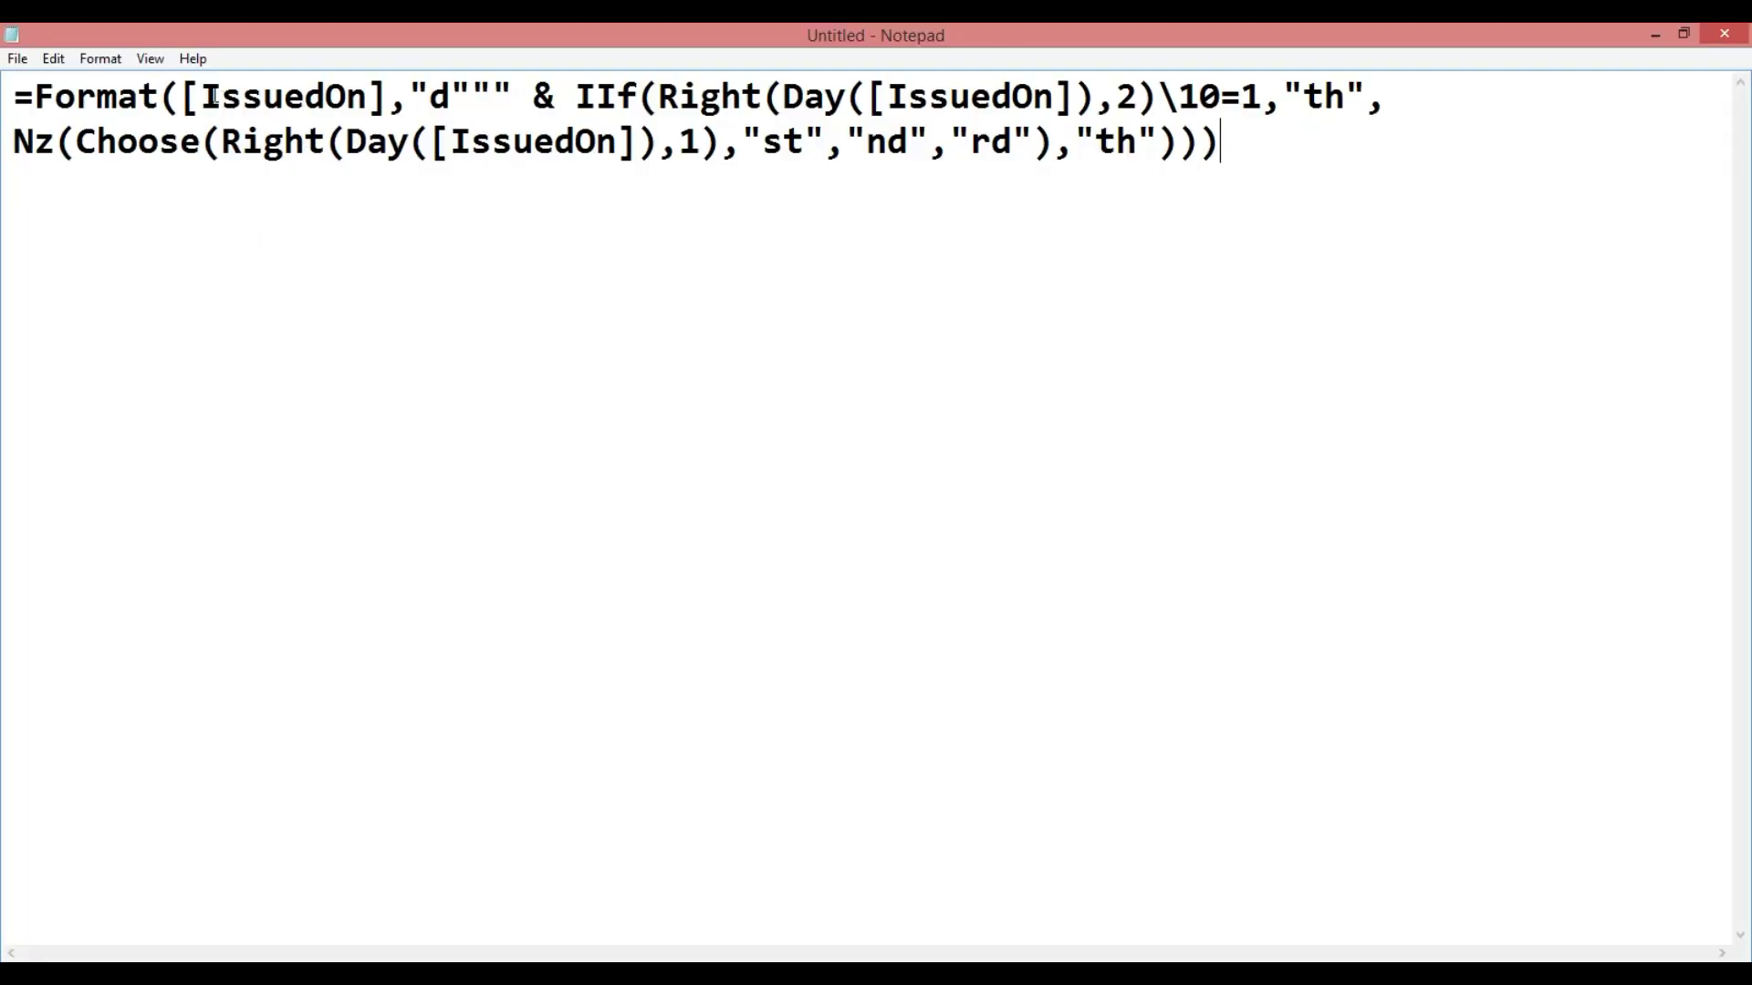
# - Bring up the formula in Notepad and replace the first [IssuedOn] with Now()
pyautogui.moveTo(233, 42); pyautogui.dragTo(909, 418)
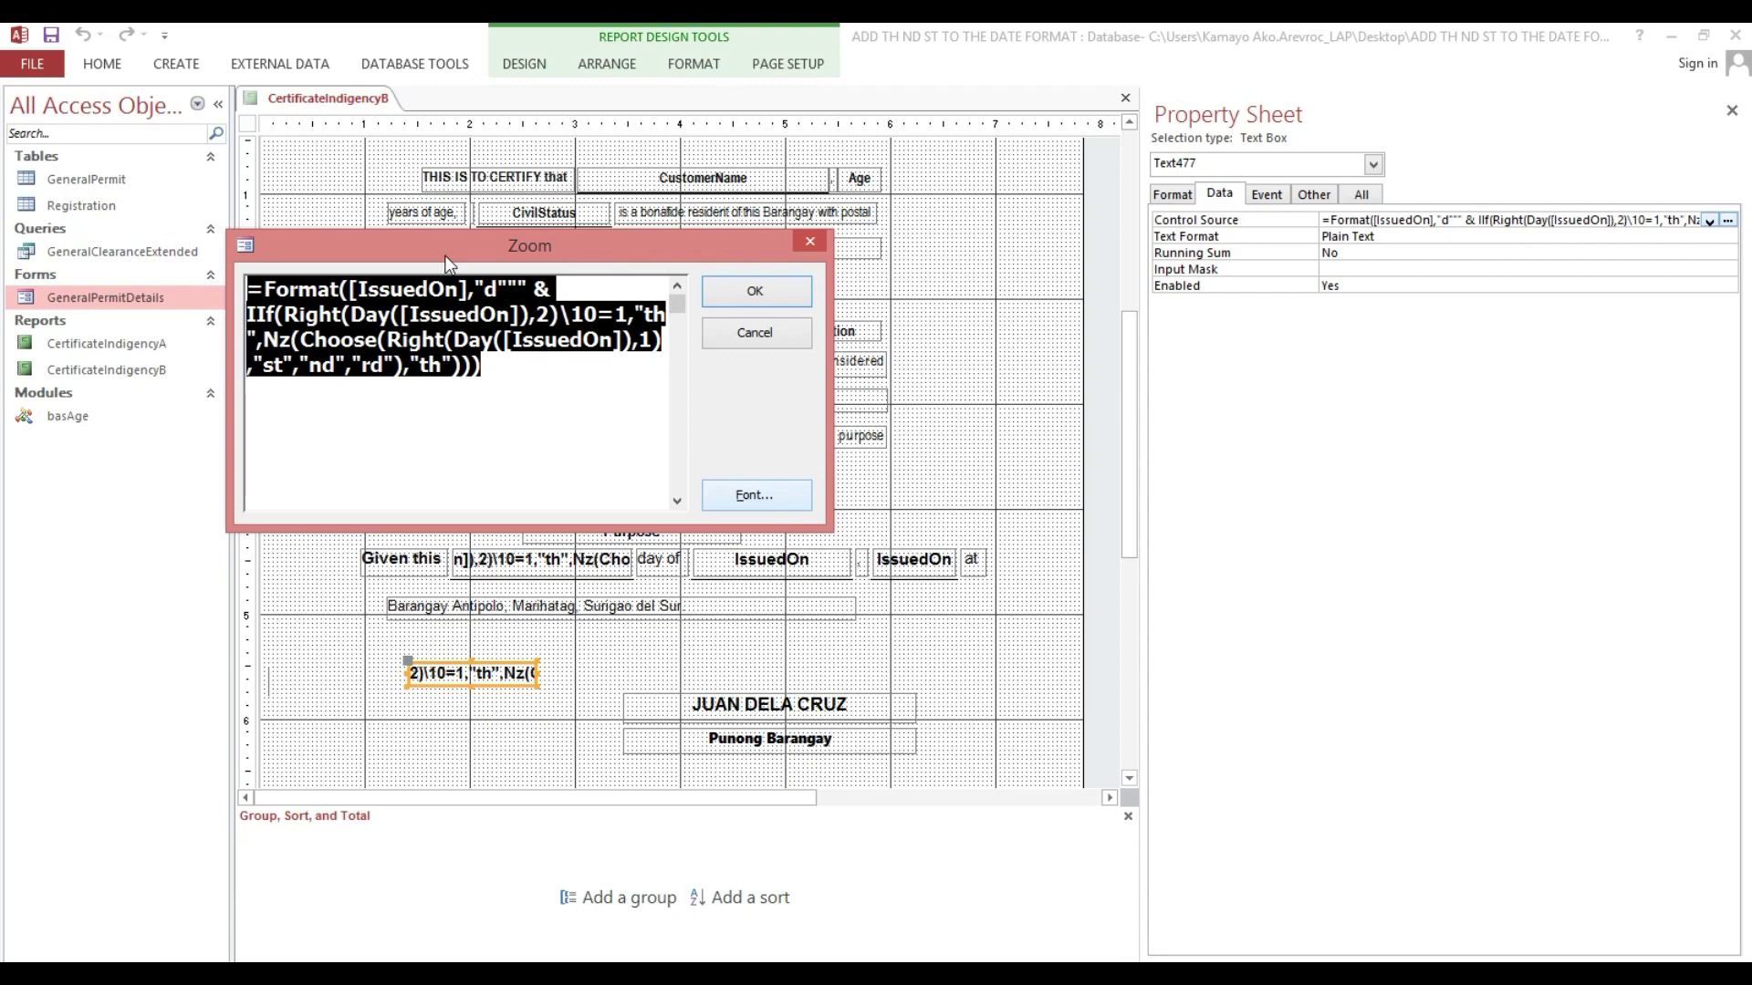
pyautogui.hotkey('alt', 'Tab')
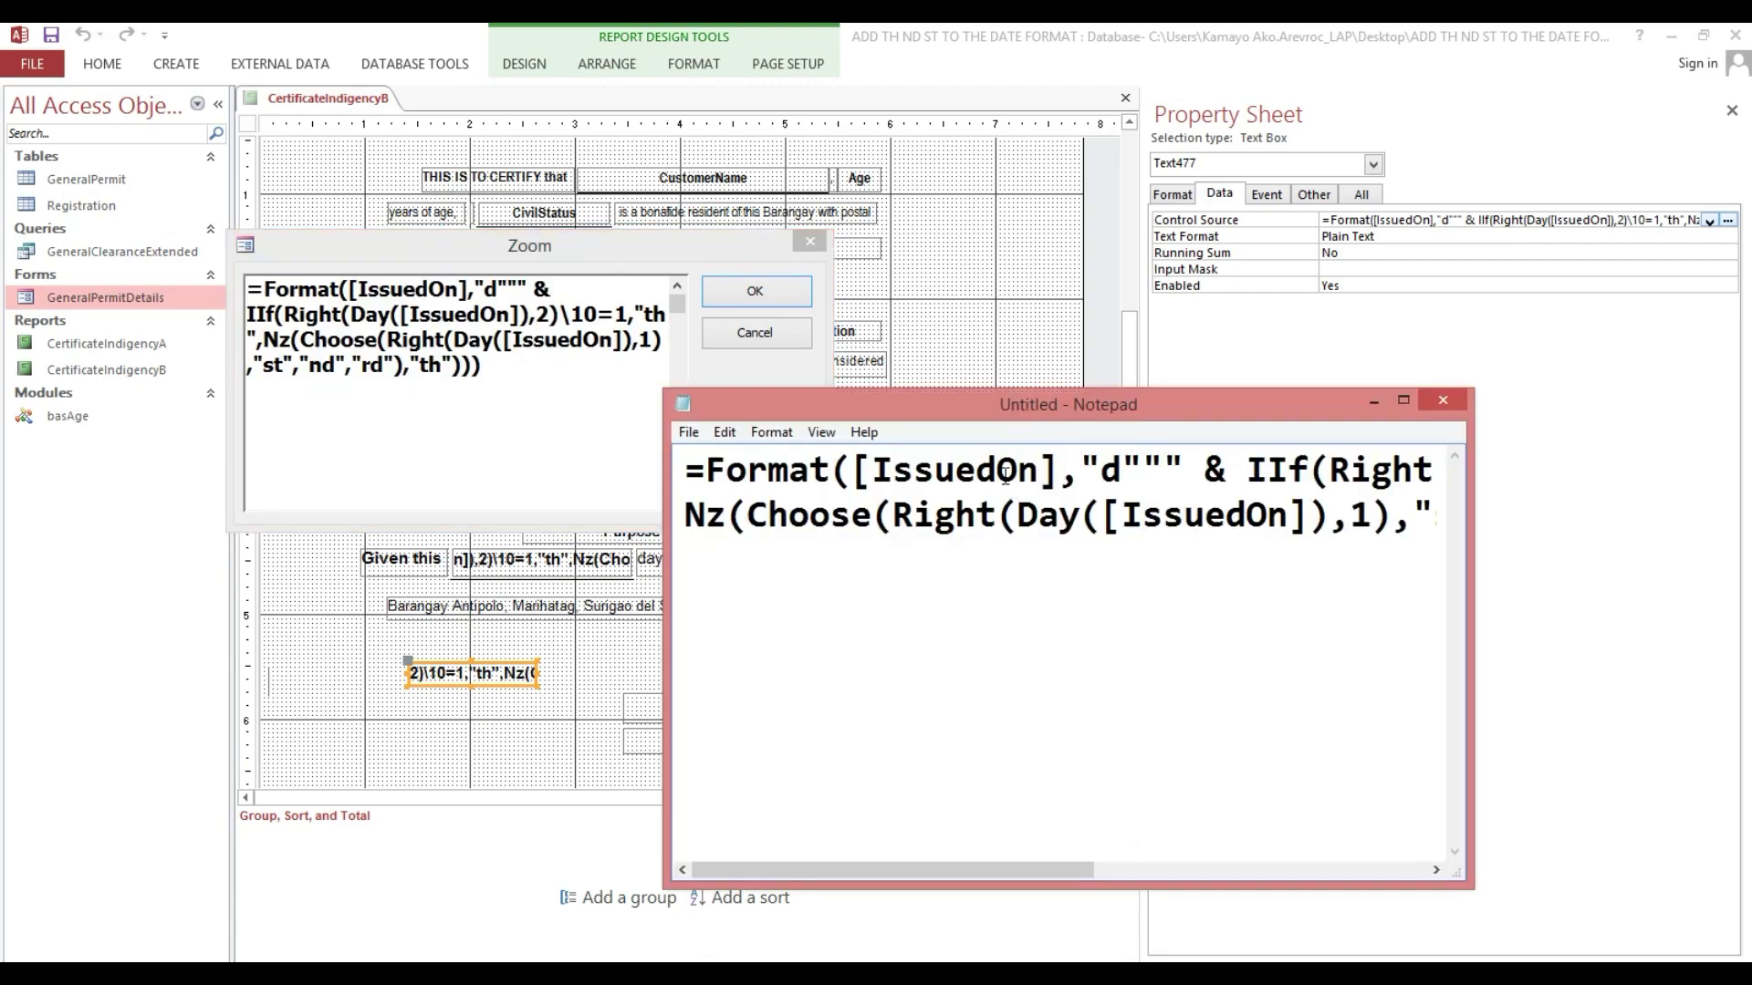
pyautogui.moveTo(994, 406); pyautogui.dragTo(838, 406)
pyautogui.doubleClick(1232, 383)
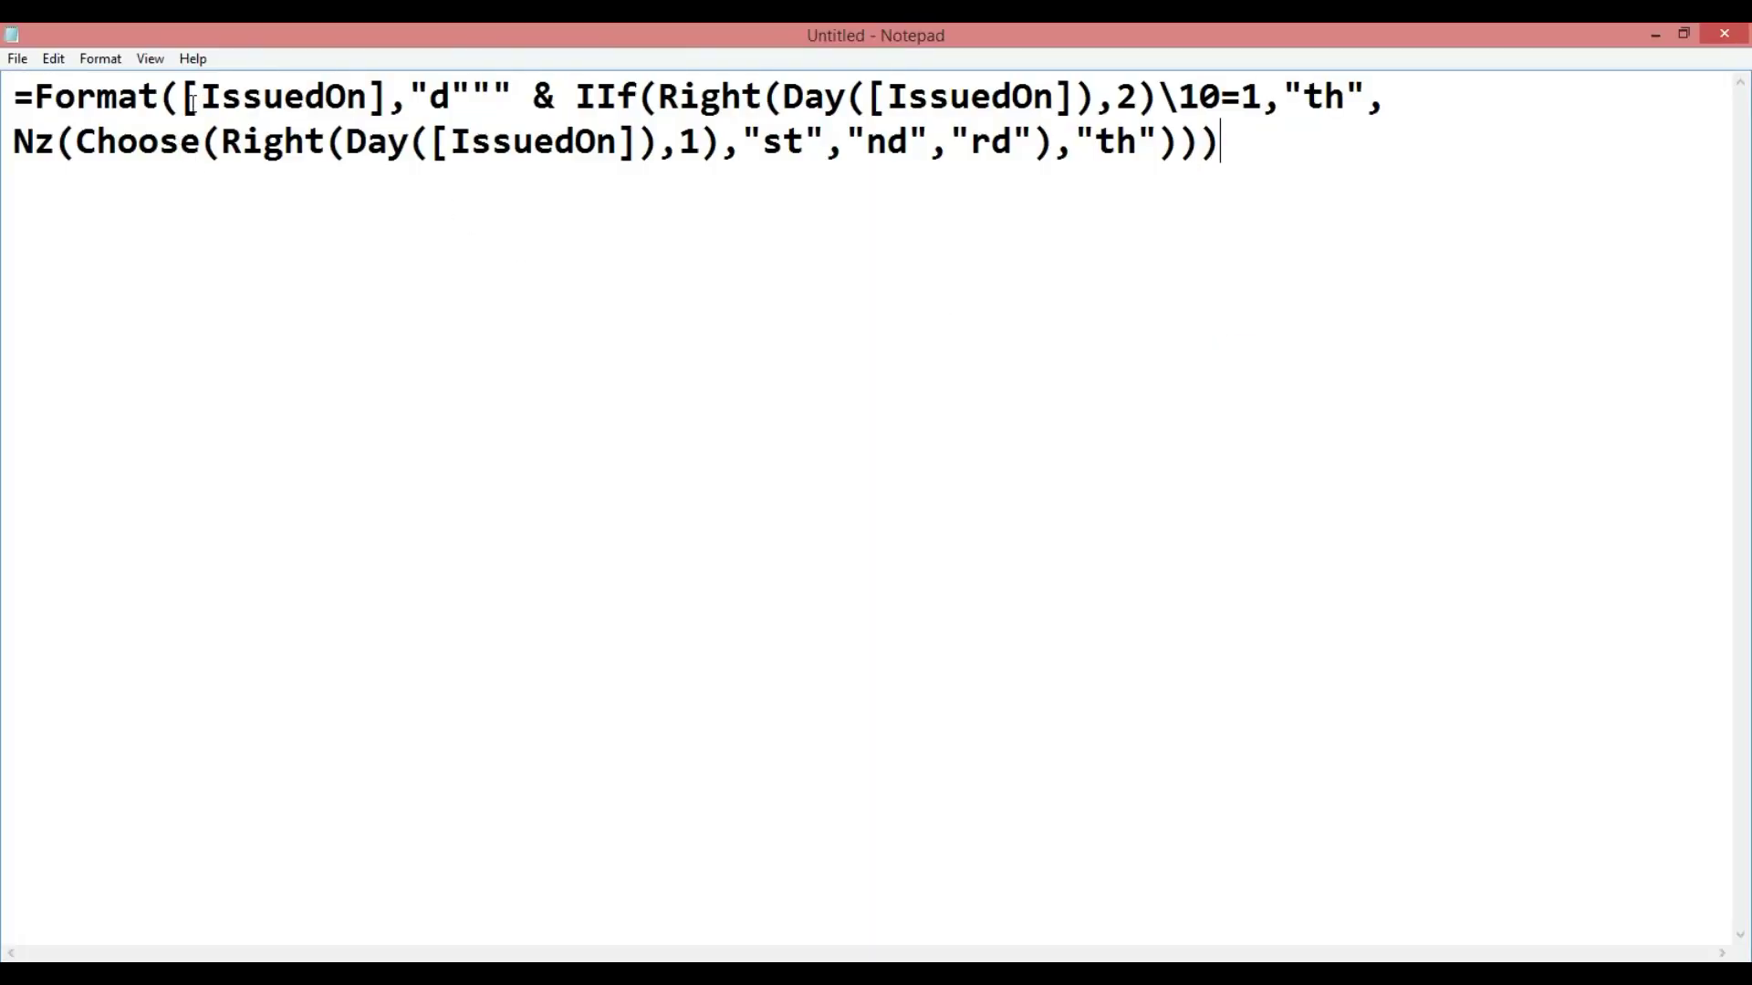
pyautogui.moveTo(180, 98); pyautogui.dragTo(419, 75)
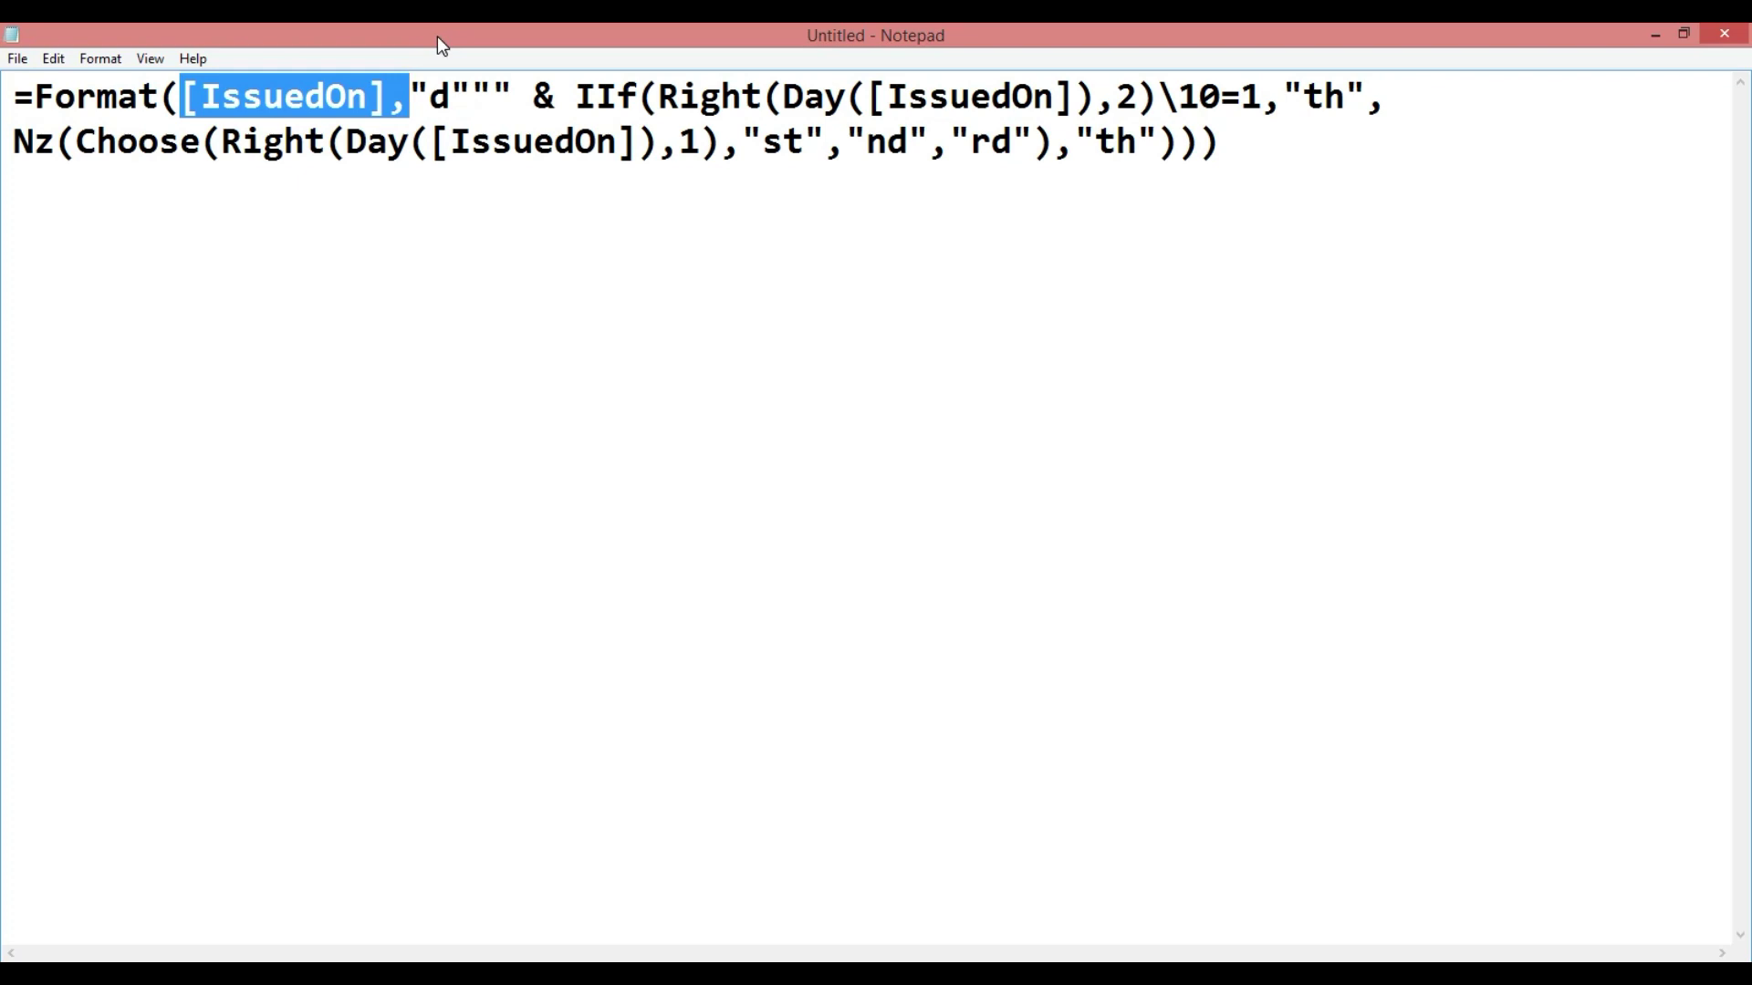
pyautogui.write('Now')
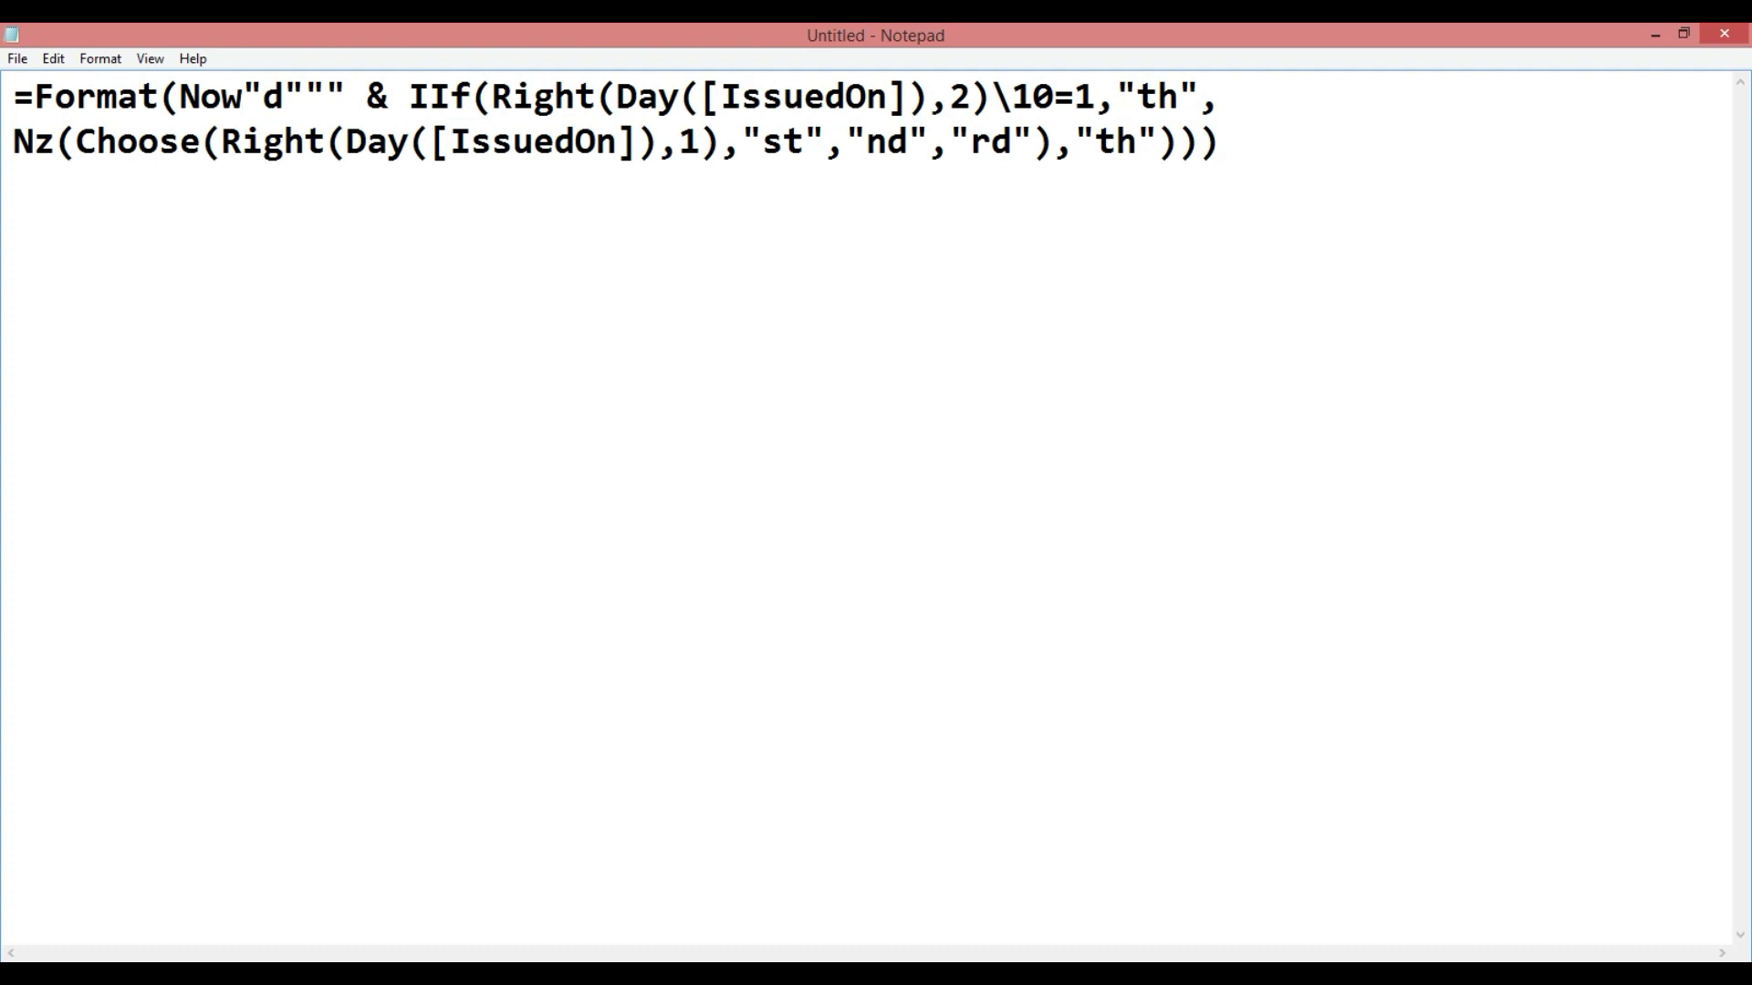
pyautogui.write('()')
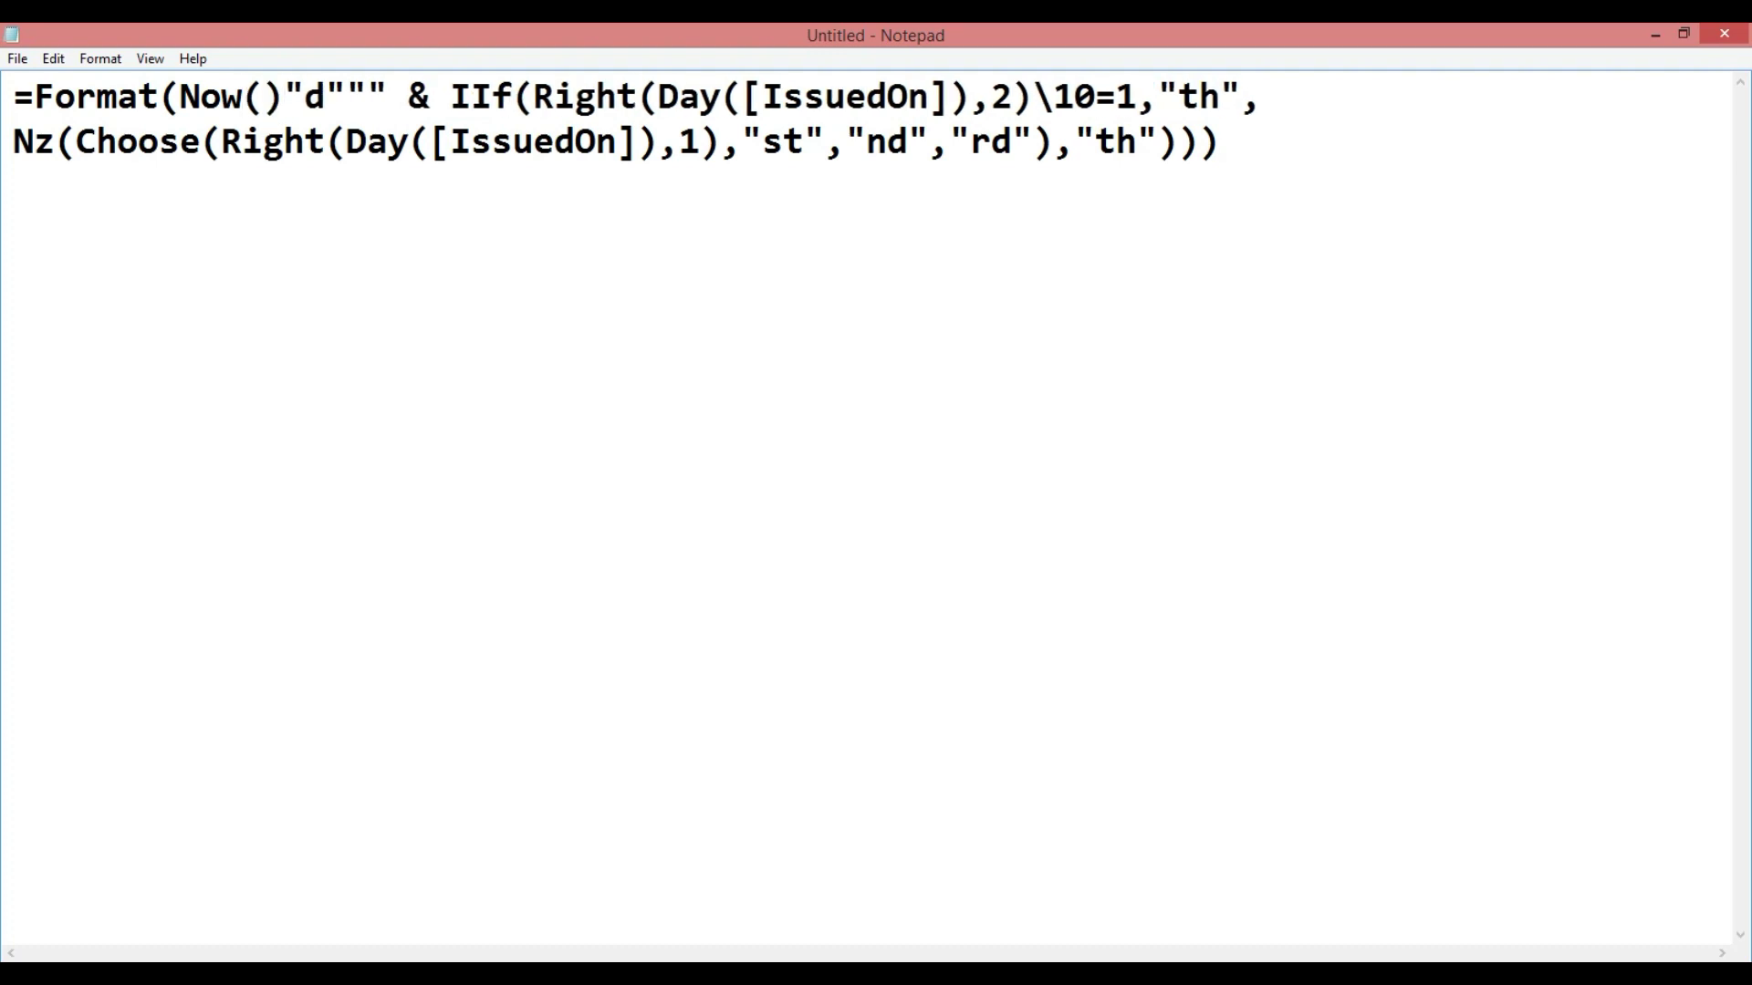
pyautogui.moveTo(180, 96); pyautogui.dragTo(278, 104)
pyautogui.hotkey('ctrl', 'c')
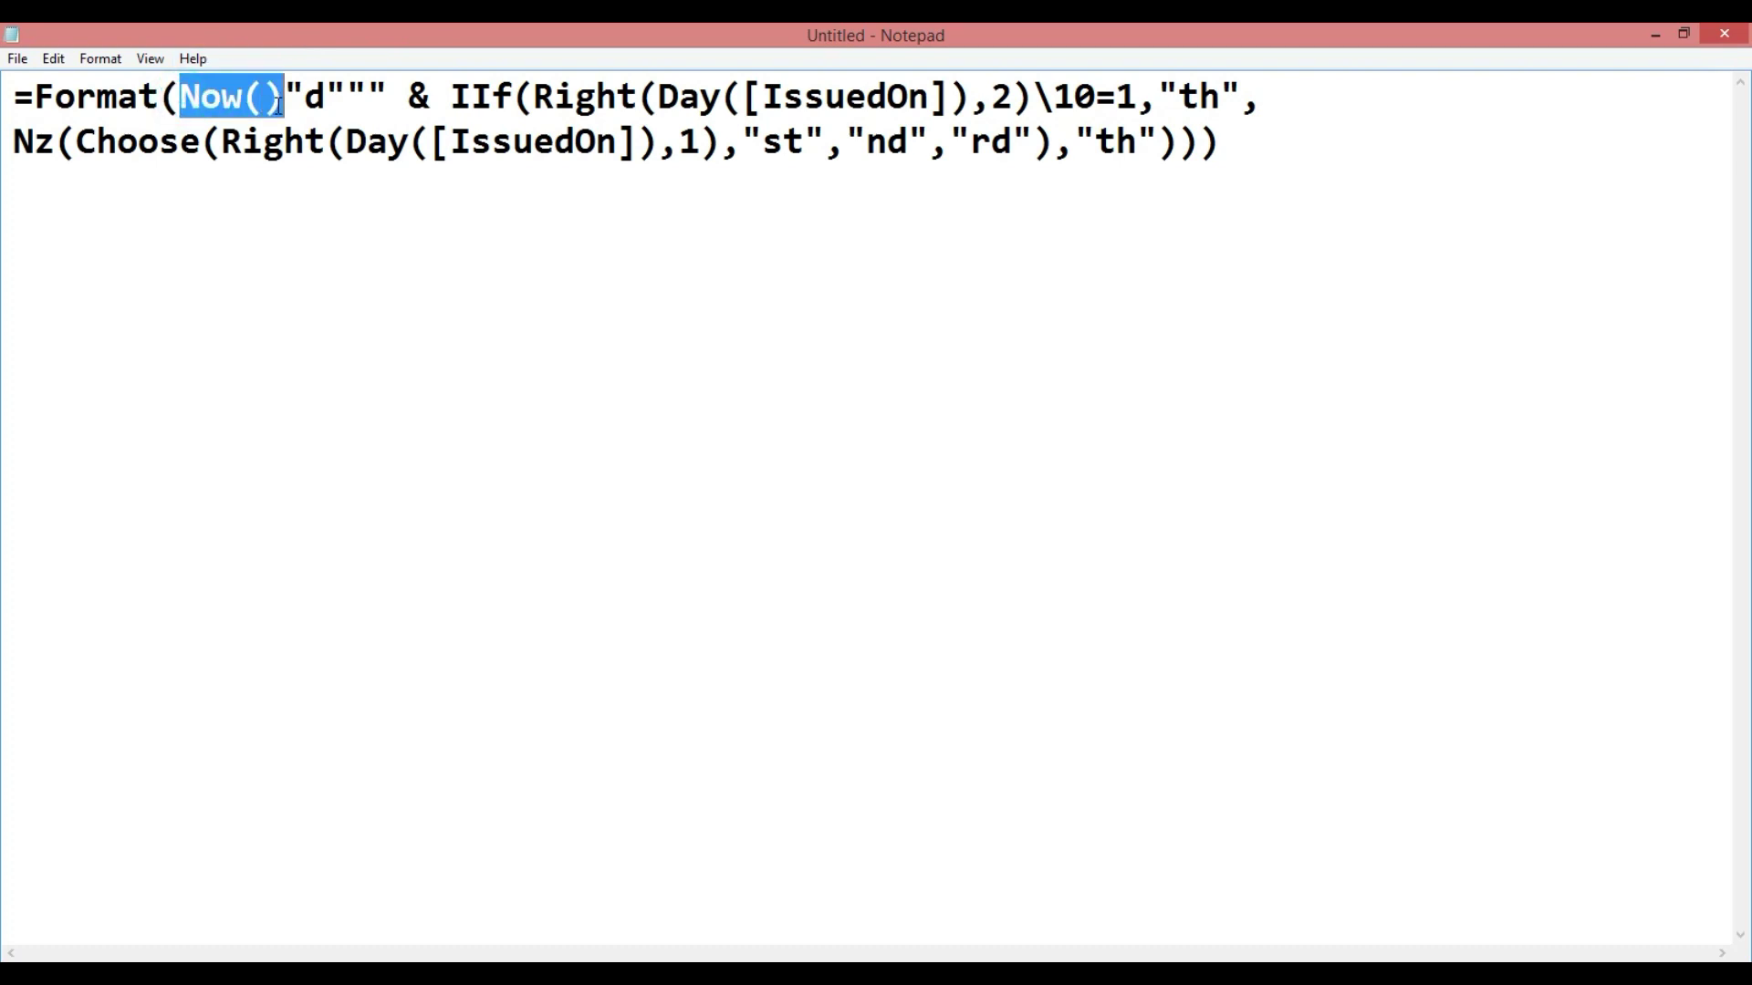
# - Replace the remaining two [IssuedOn] references in the formula with Now()
pyautogui.click(747, 97)
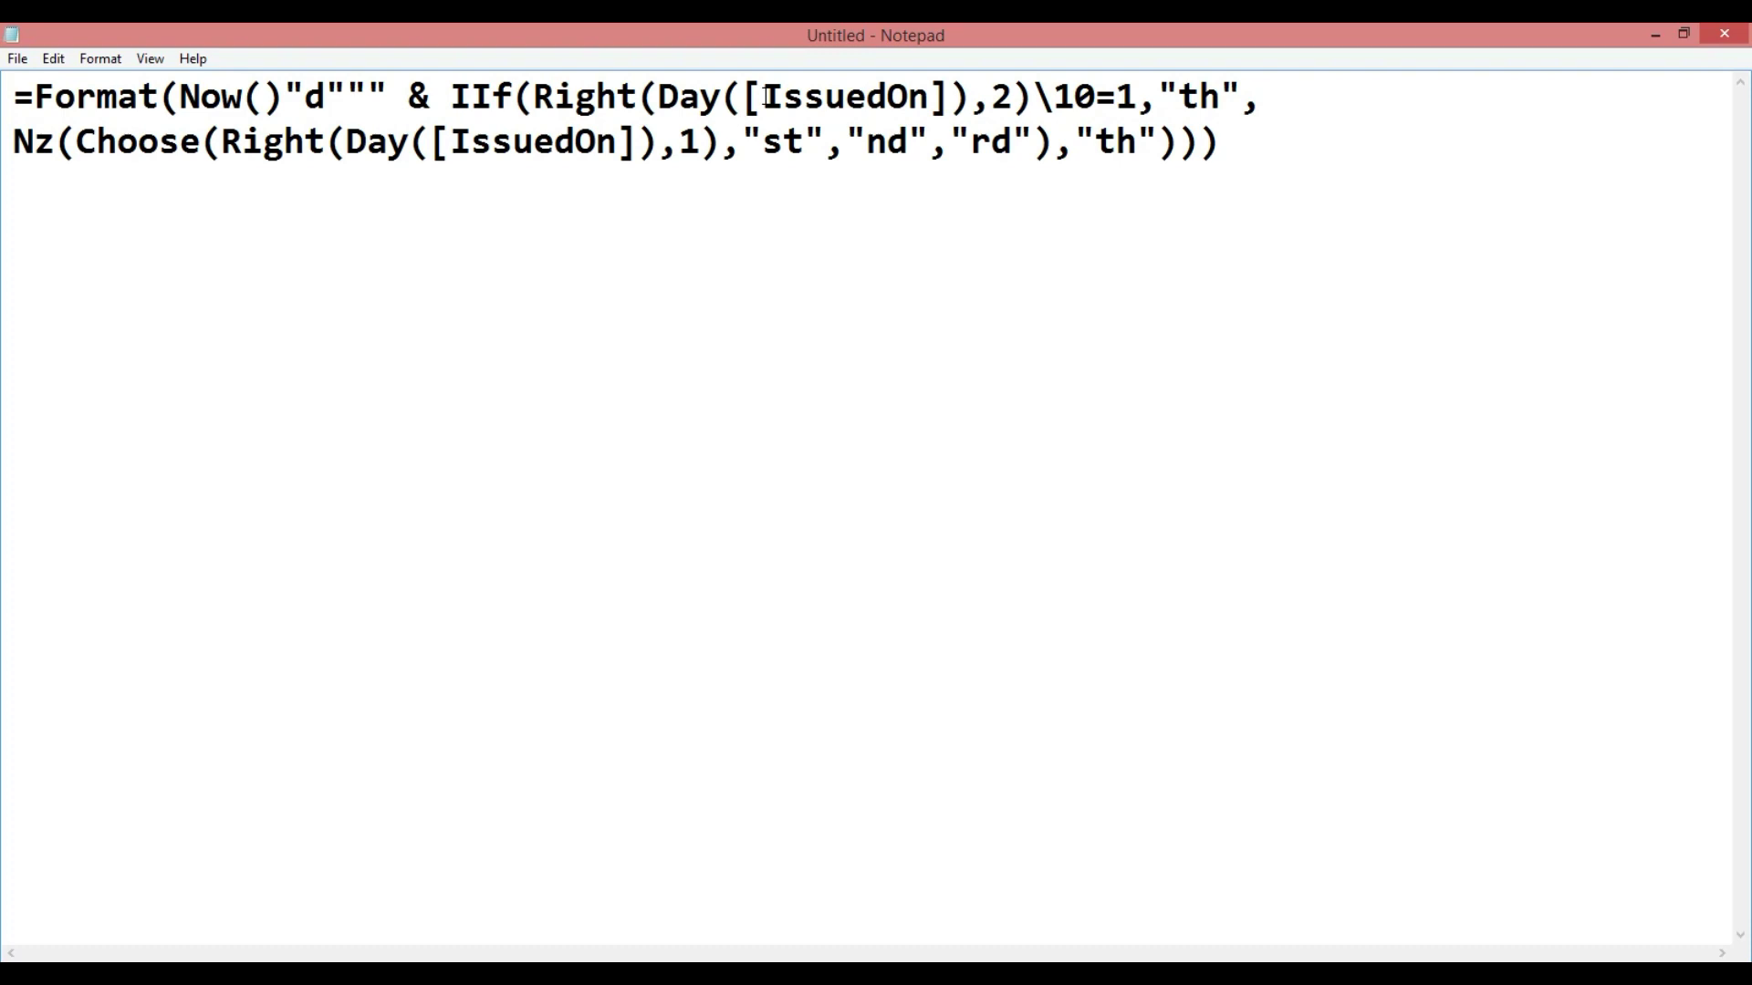
pyautogui.moveTo(743, 97); pyautogui.dragTo(949, 106)
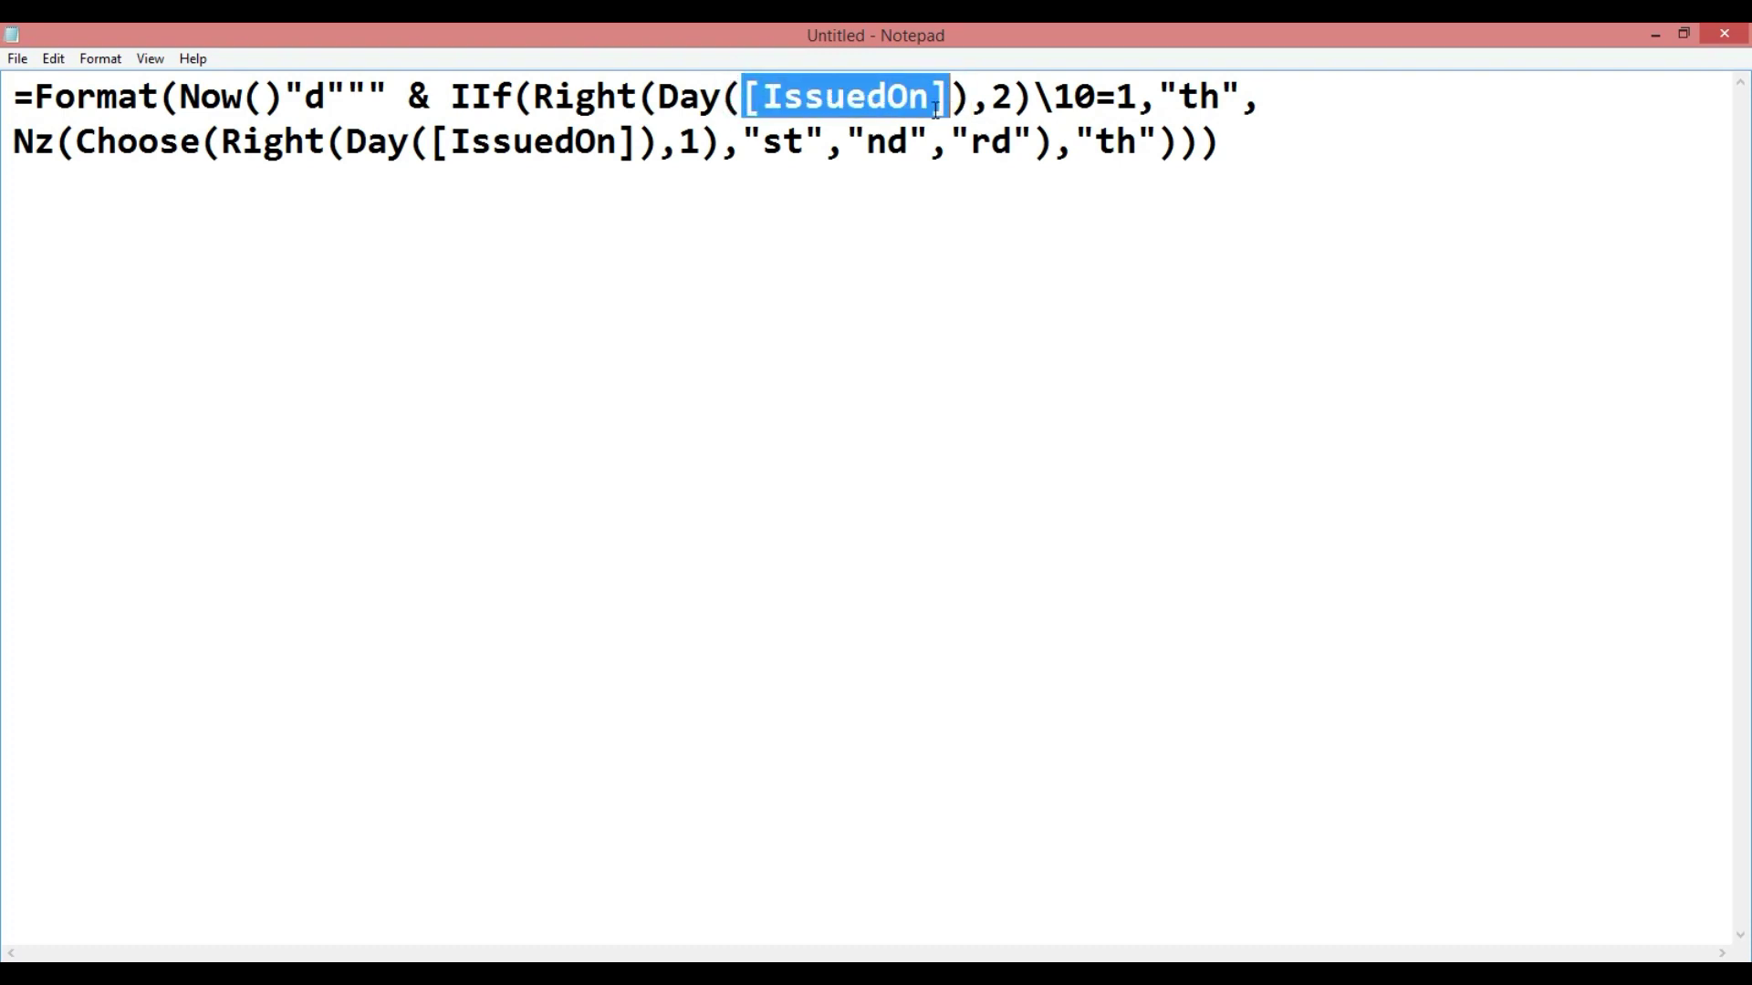
pyautogui.hotkey('ctrl', 'v')
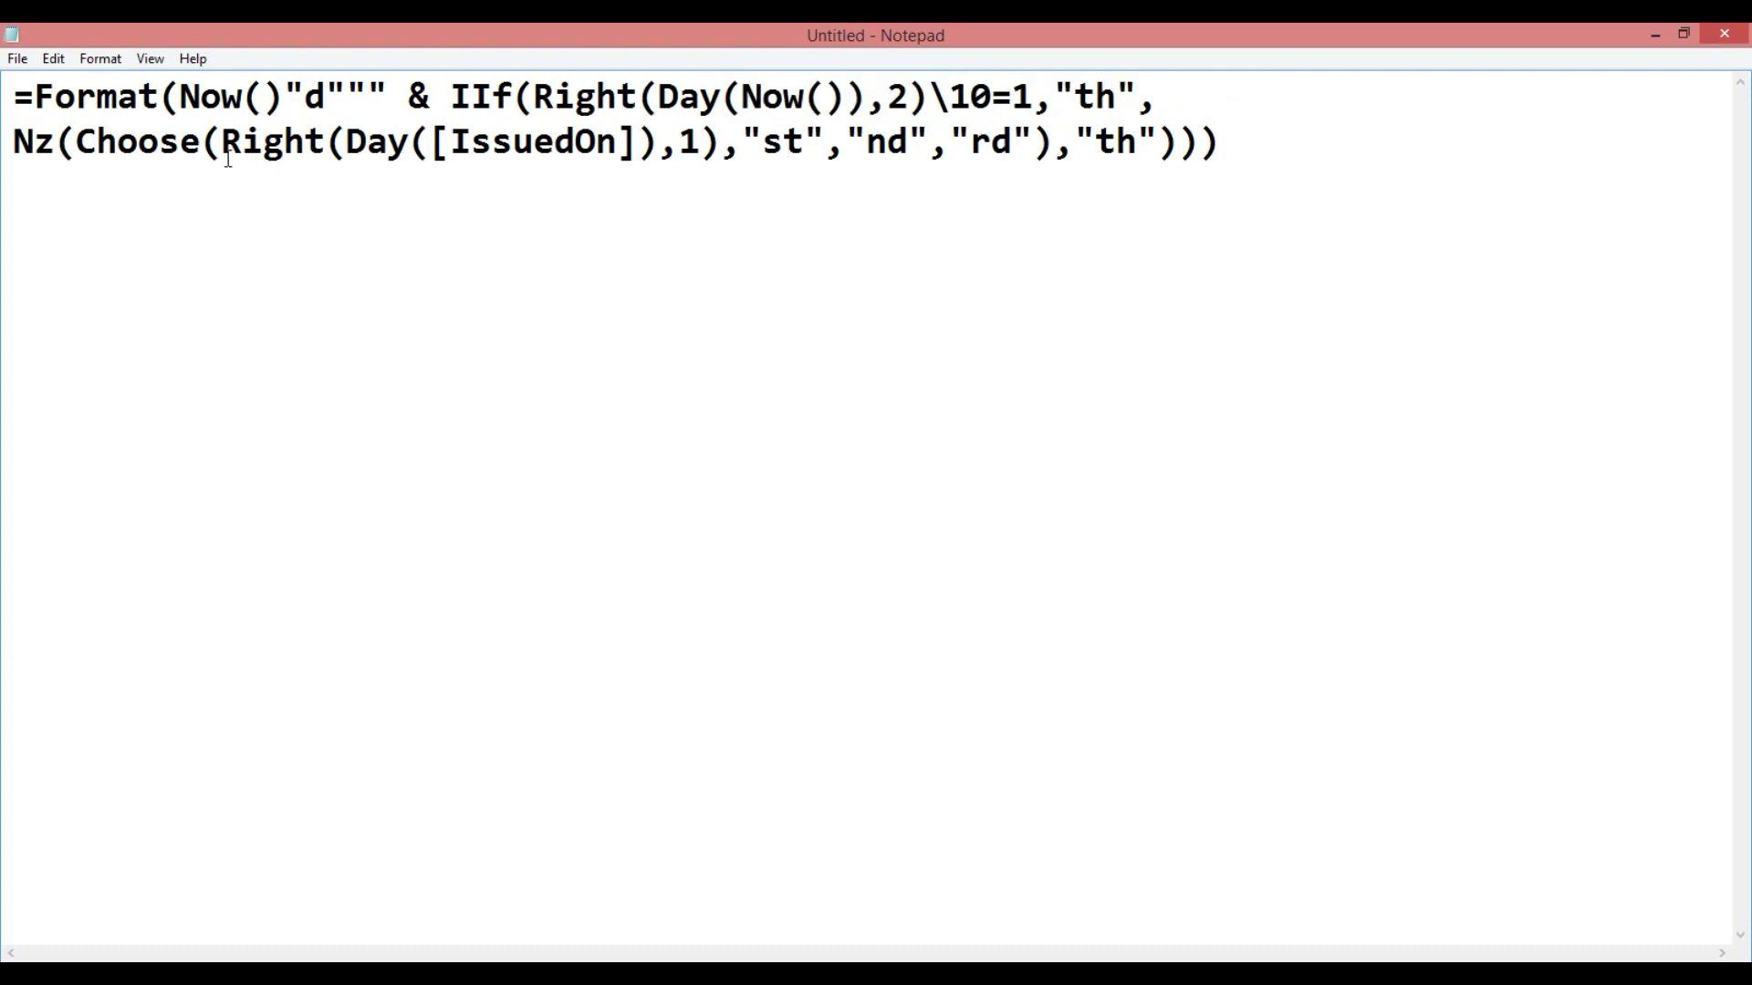
pyautogui.moveTo(431, 142); pyautogui.dragTo(637, 141)
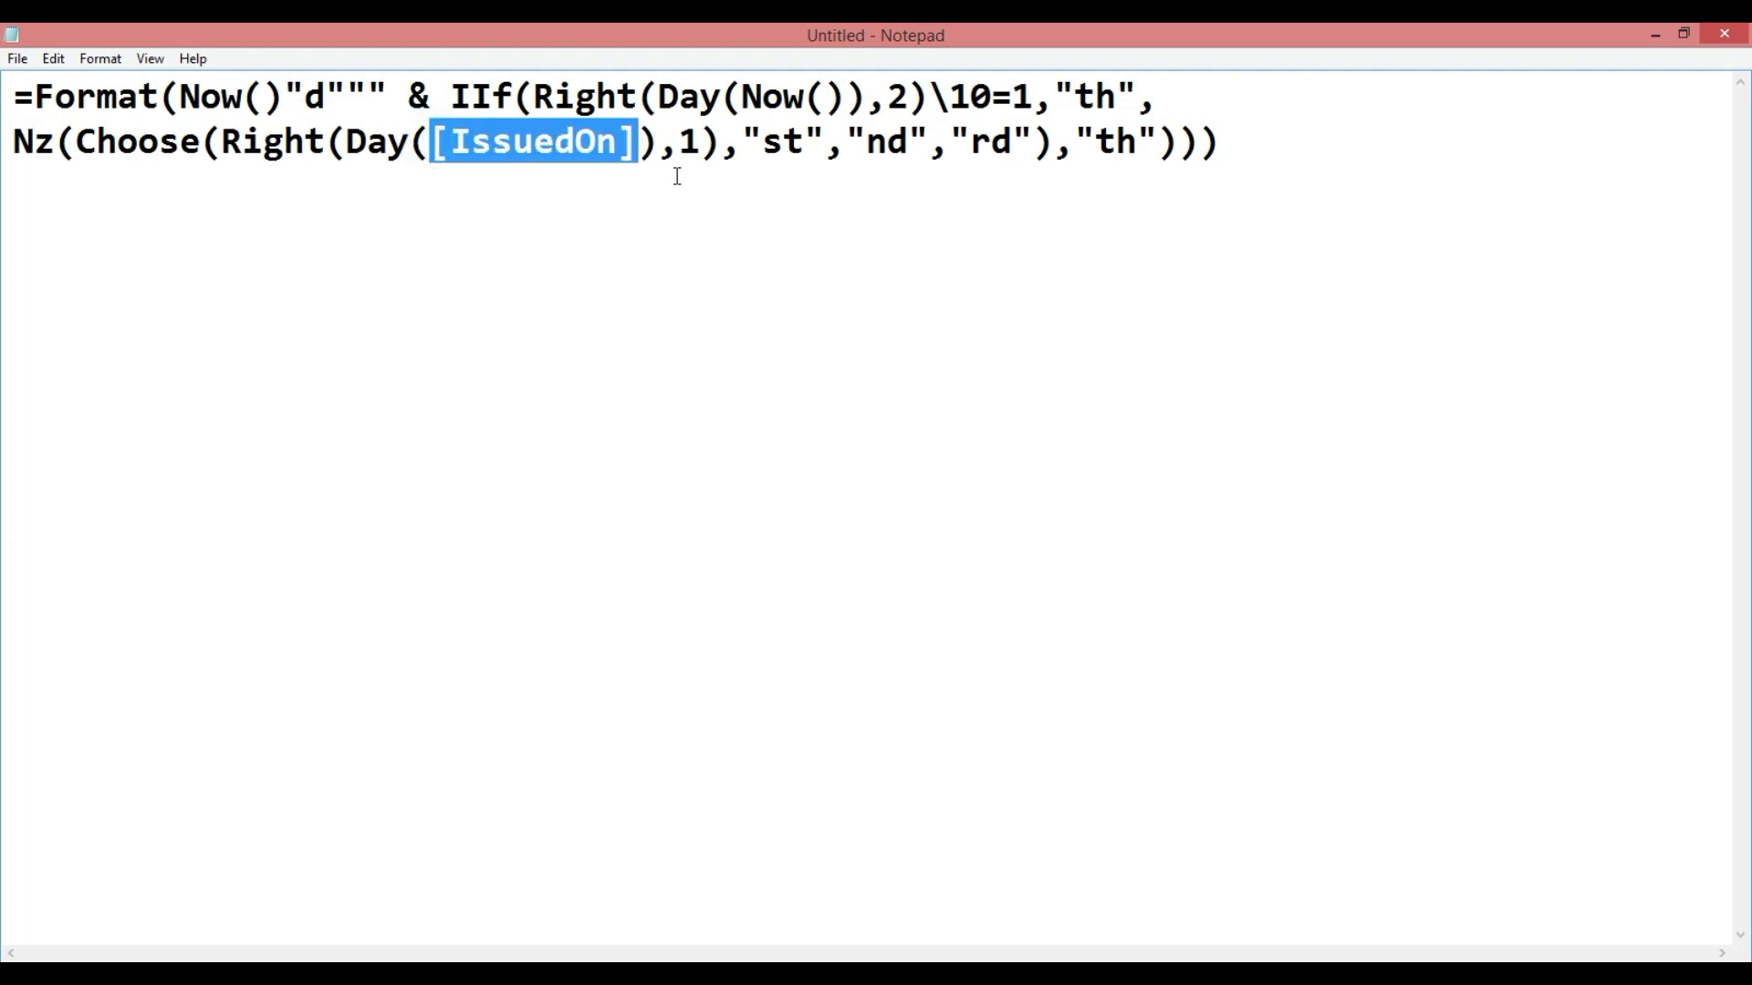
pyautogui.hotkey('ctrl', 'v')
pyautogui.click(669, 228)
# - Copy the whole updated formula and return to Access's Zoom box
pyautogui.click(745, 225)
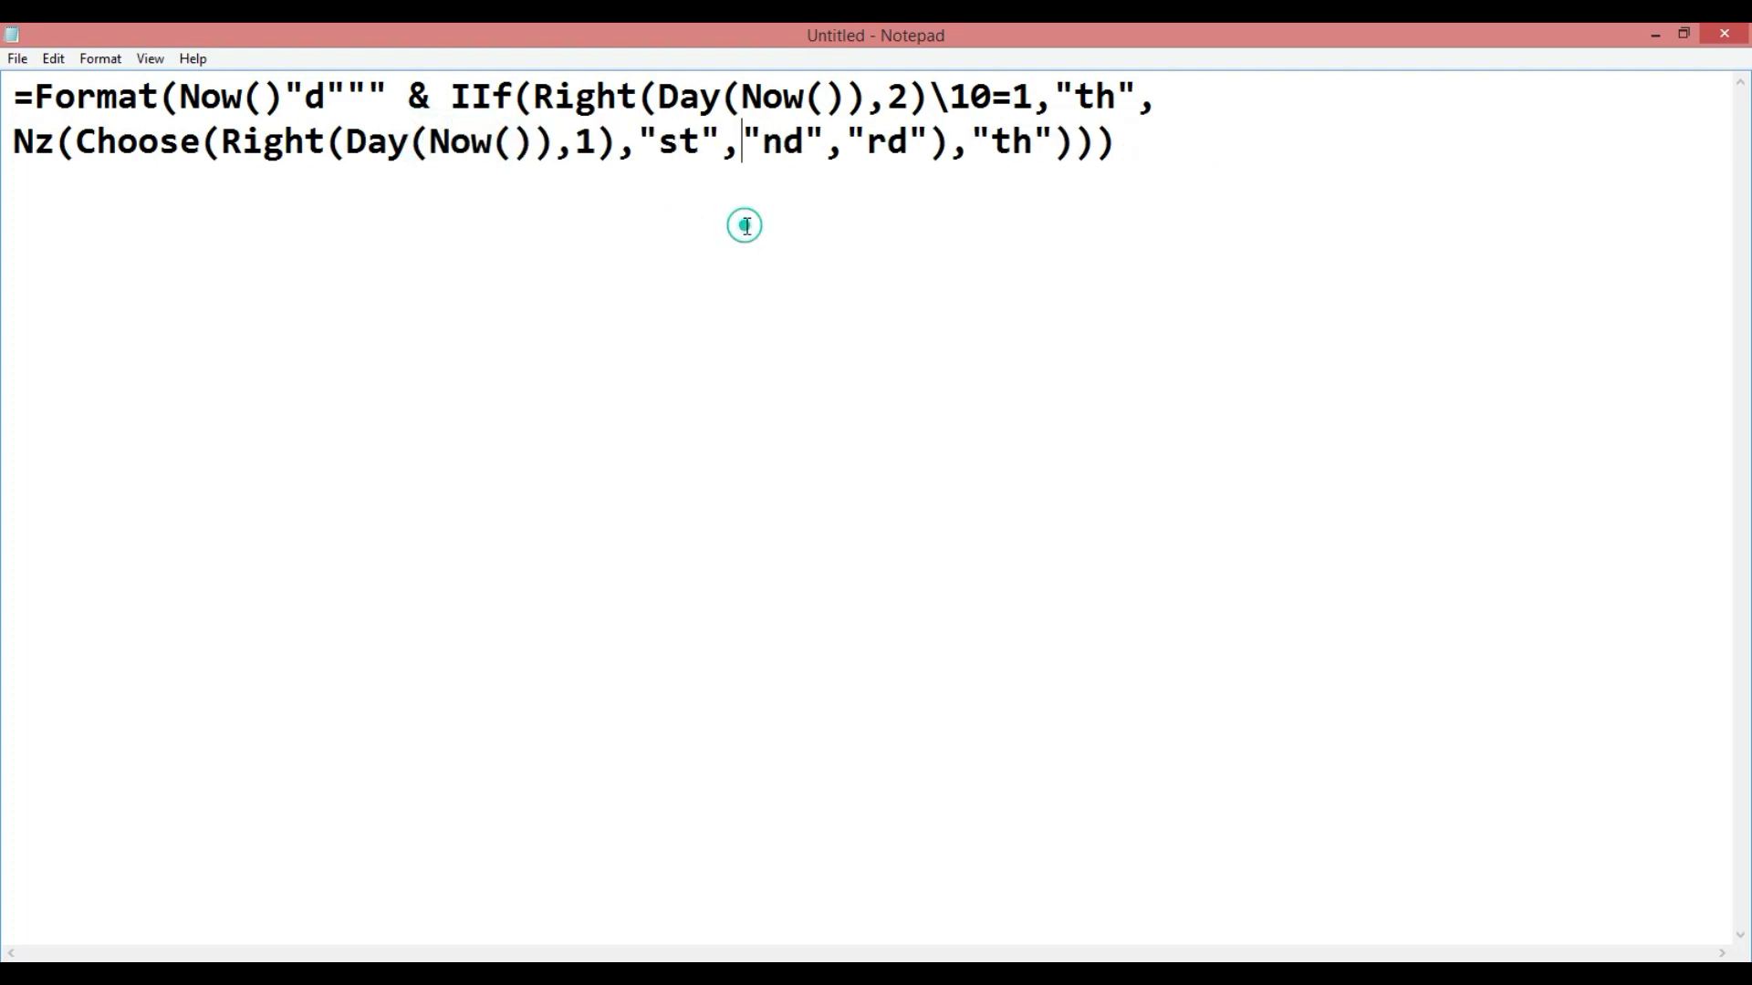
pyautogui.hotkey('ctrl', 'a')
pyautogui.hotkey('ctrl', 'c')
pyautogui.hotkey('alt', 'Tab')
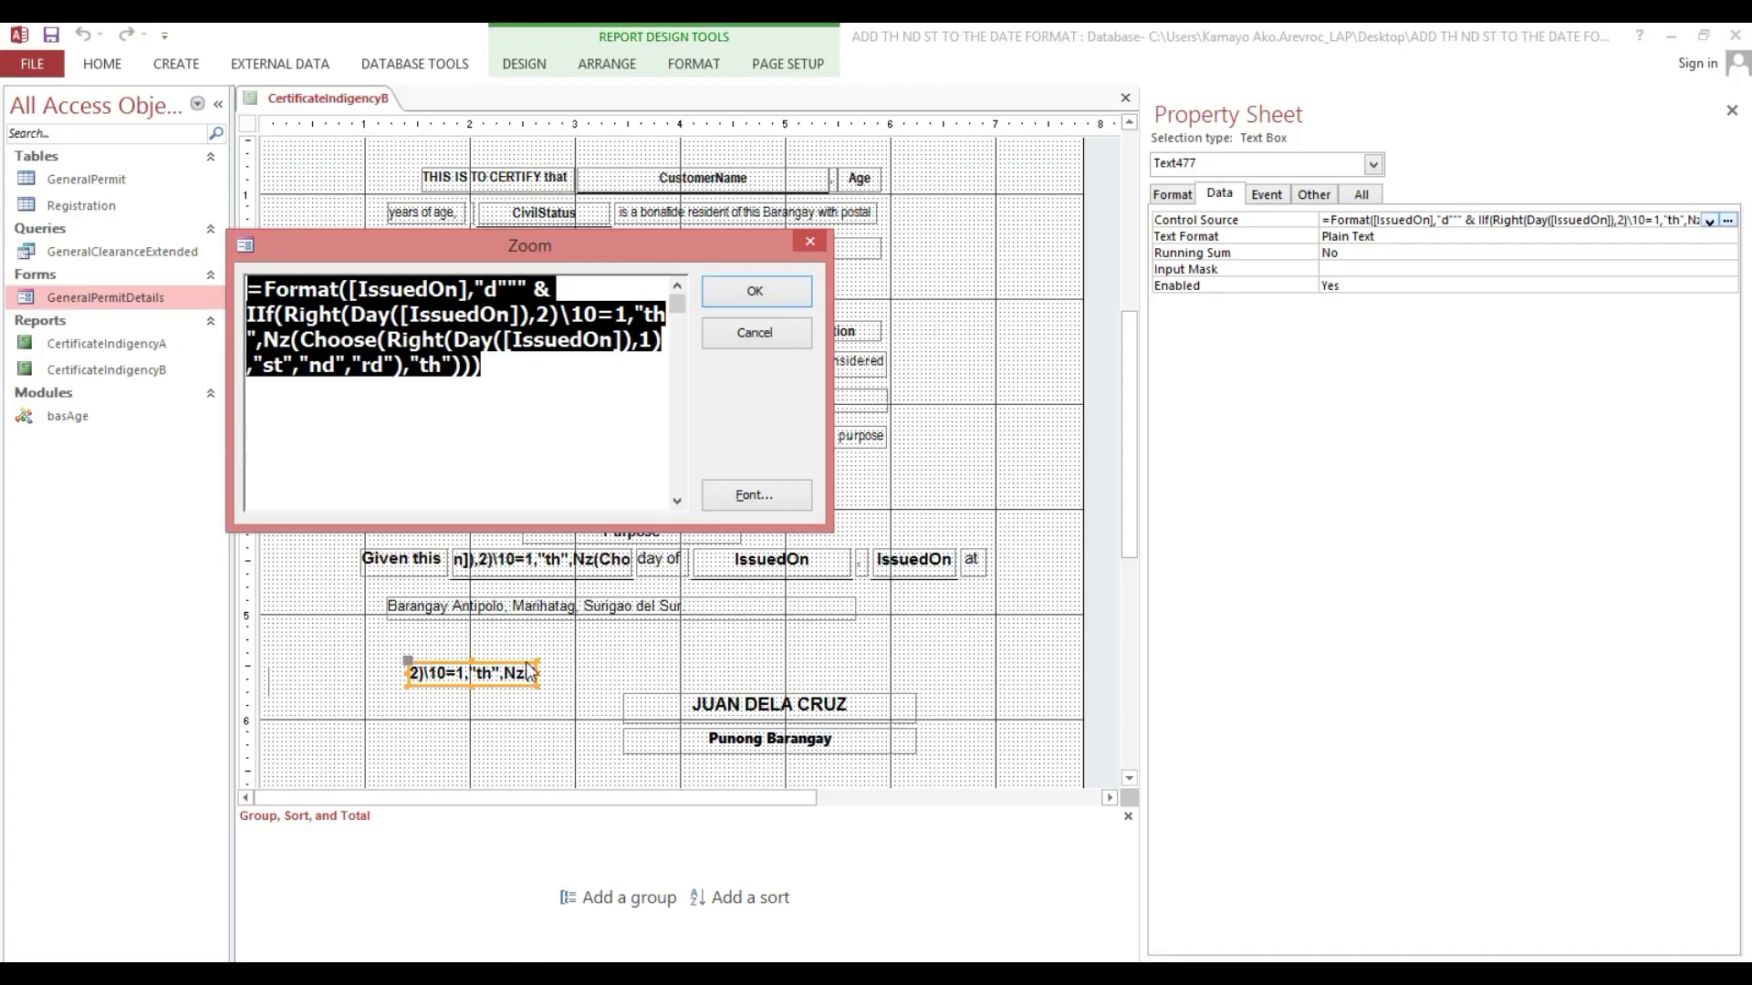
# - Paste the Now()-based formula into the Zoom box and apply it, dismissing the syntax error
pyautogui.hotkey('ctrl', 'v')
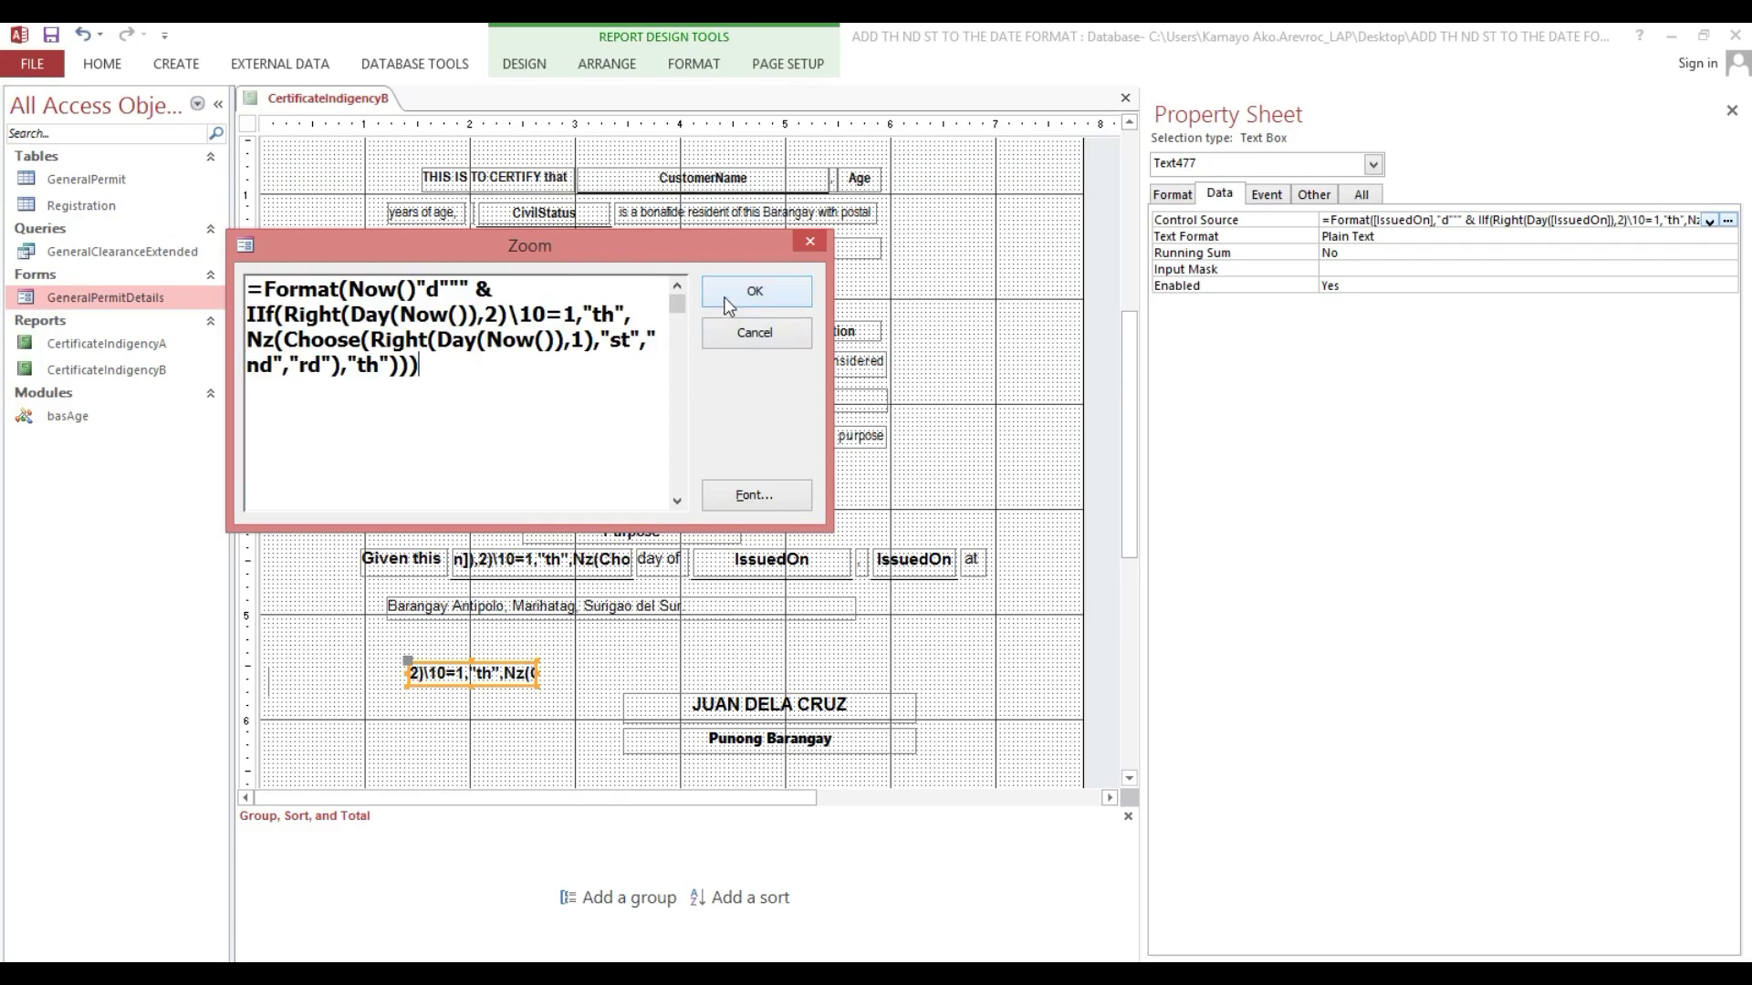
pyautogui.click(722, 290)
pyautogui.click(885, 573)
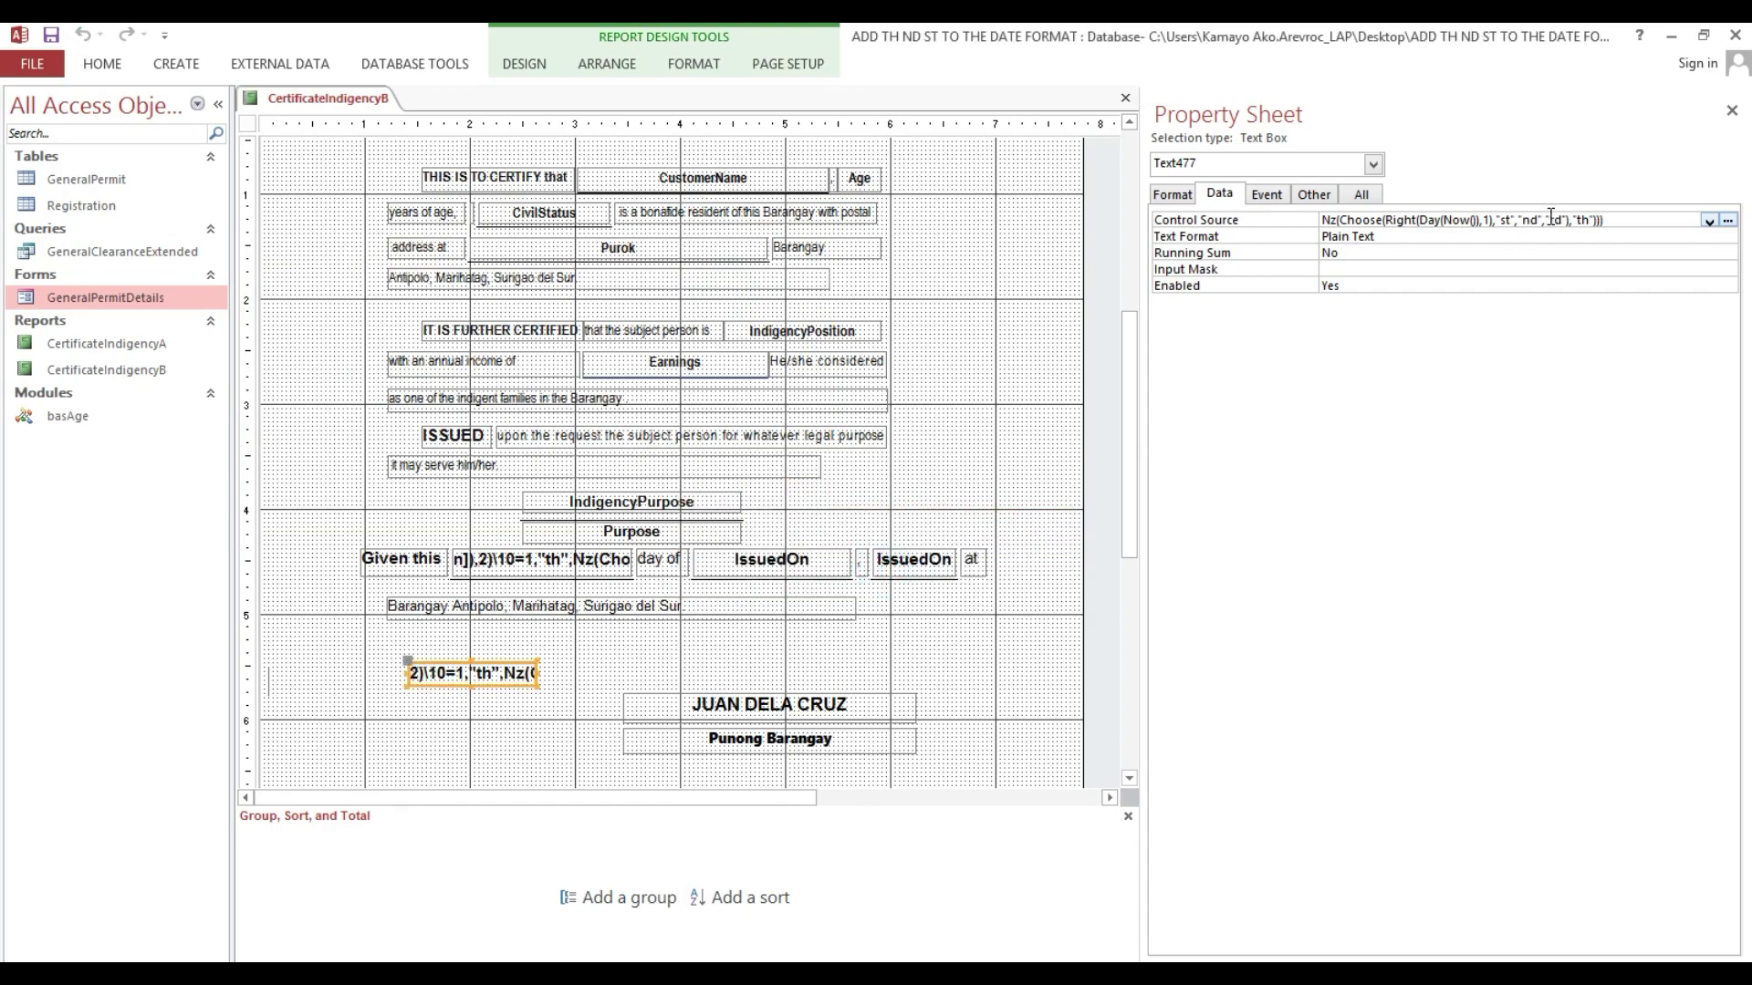
# - In the Expression Builder, add the missing comma after Now() and apply the corrected formula
pyautogui.click(1727, 219)
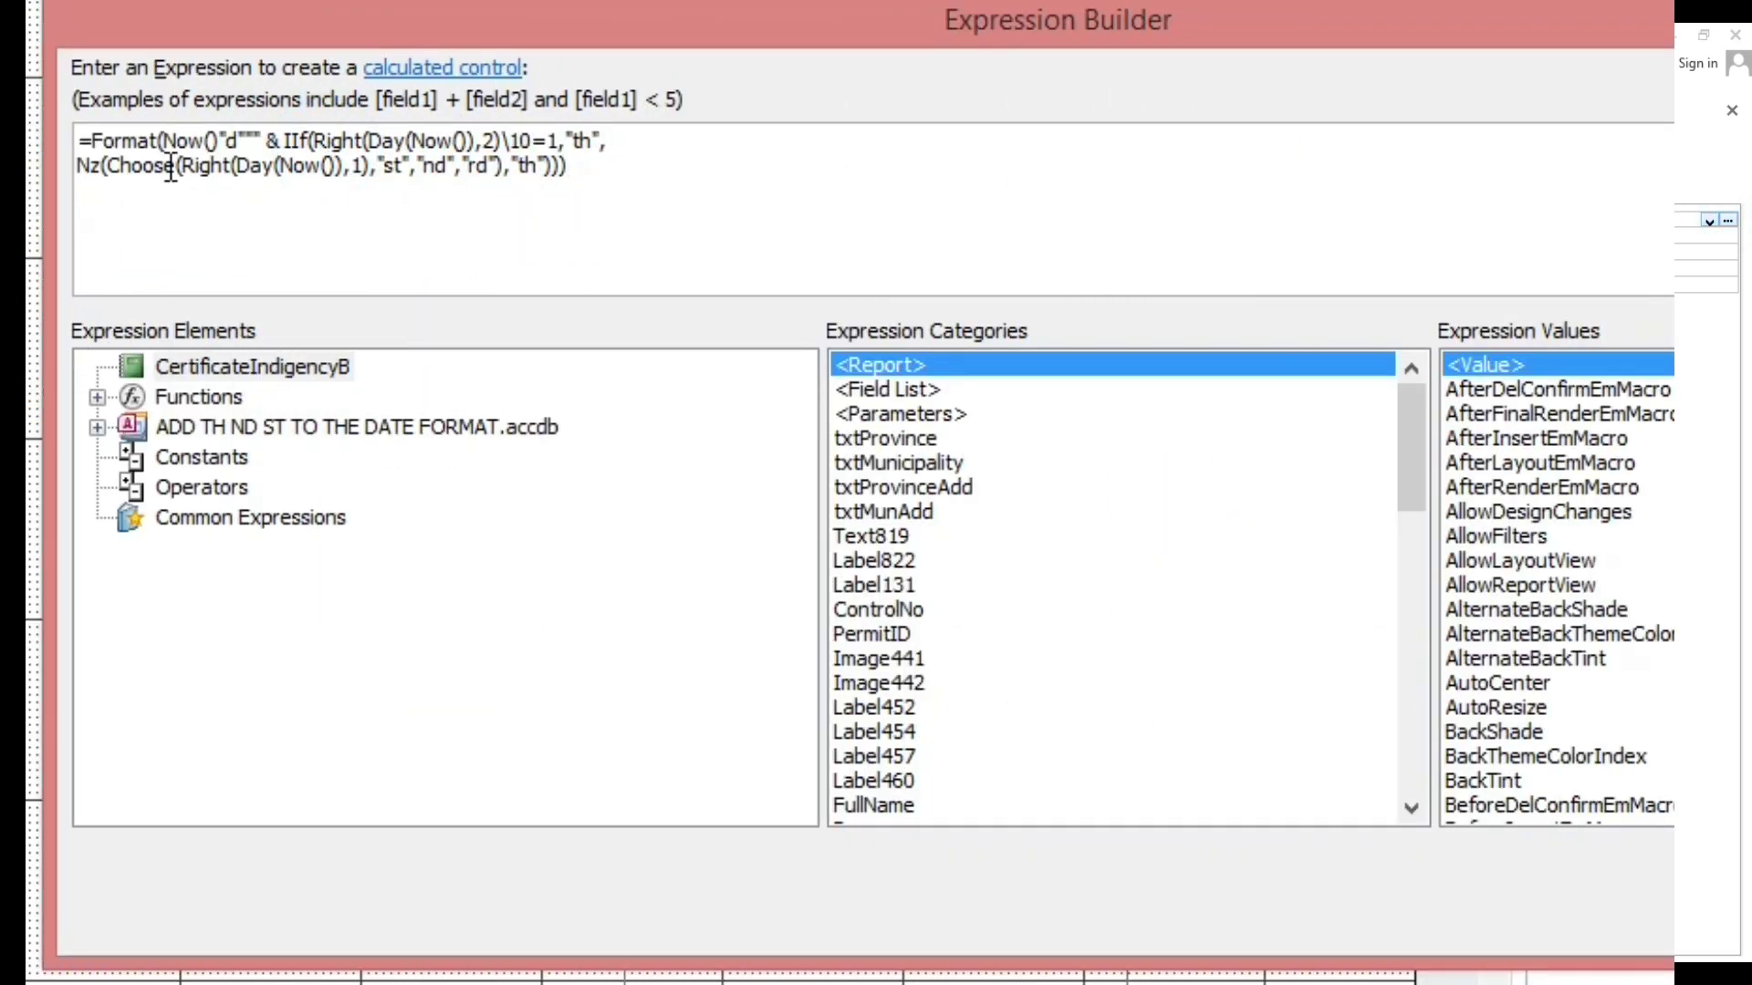
pyautogui.click(219, 146)
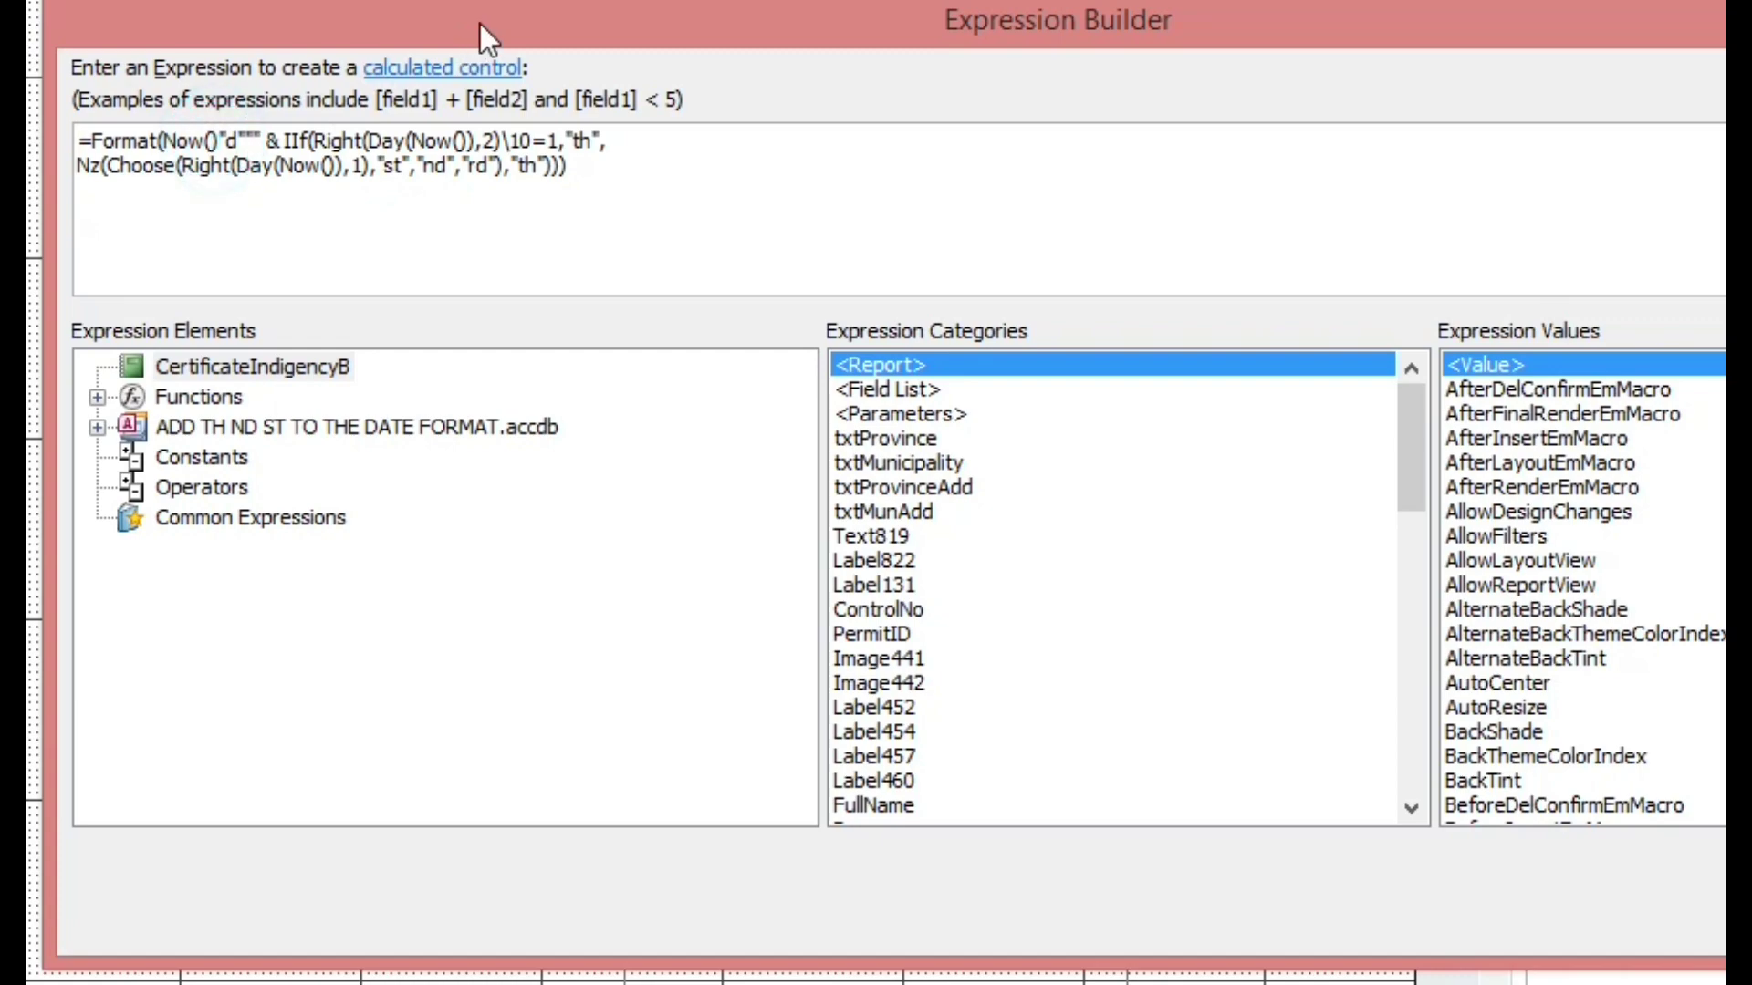
pyautogui.press('Left')
pyautogui.press('Left')
pyautogui.press('Left')
pyautogui.press('Left')
pyautogui.write(',')
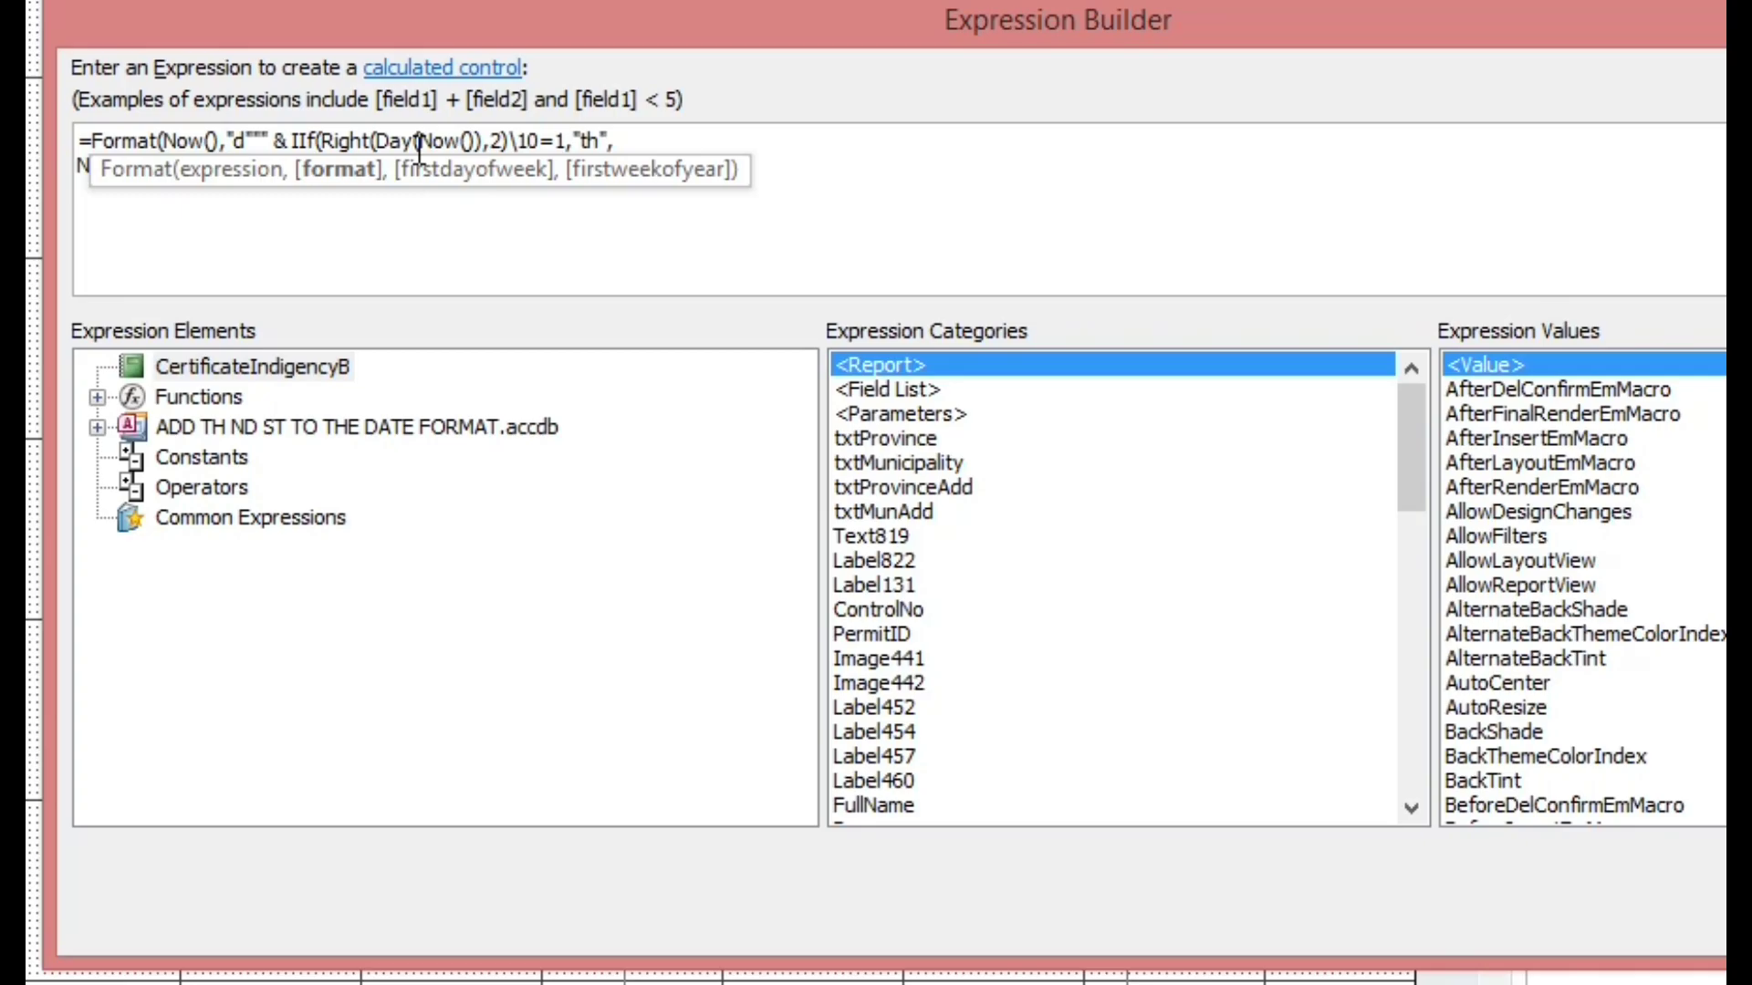
pyautogui.click(489, 243)
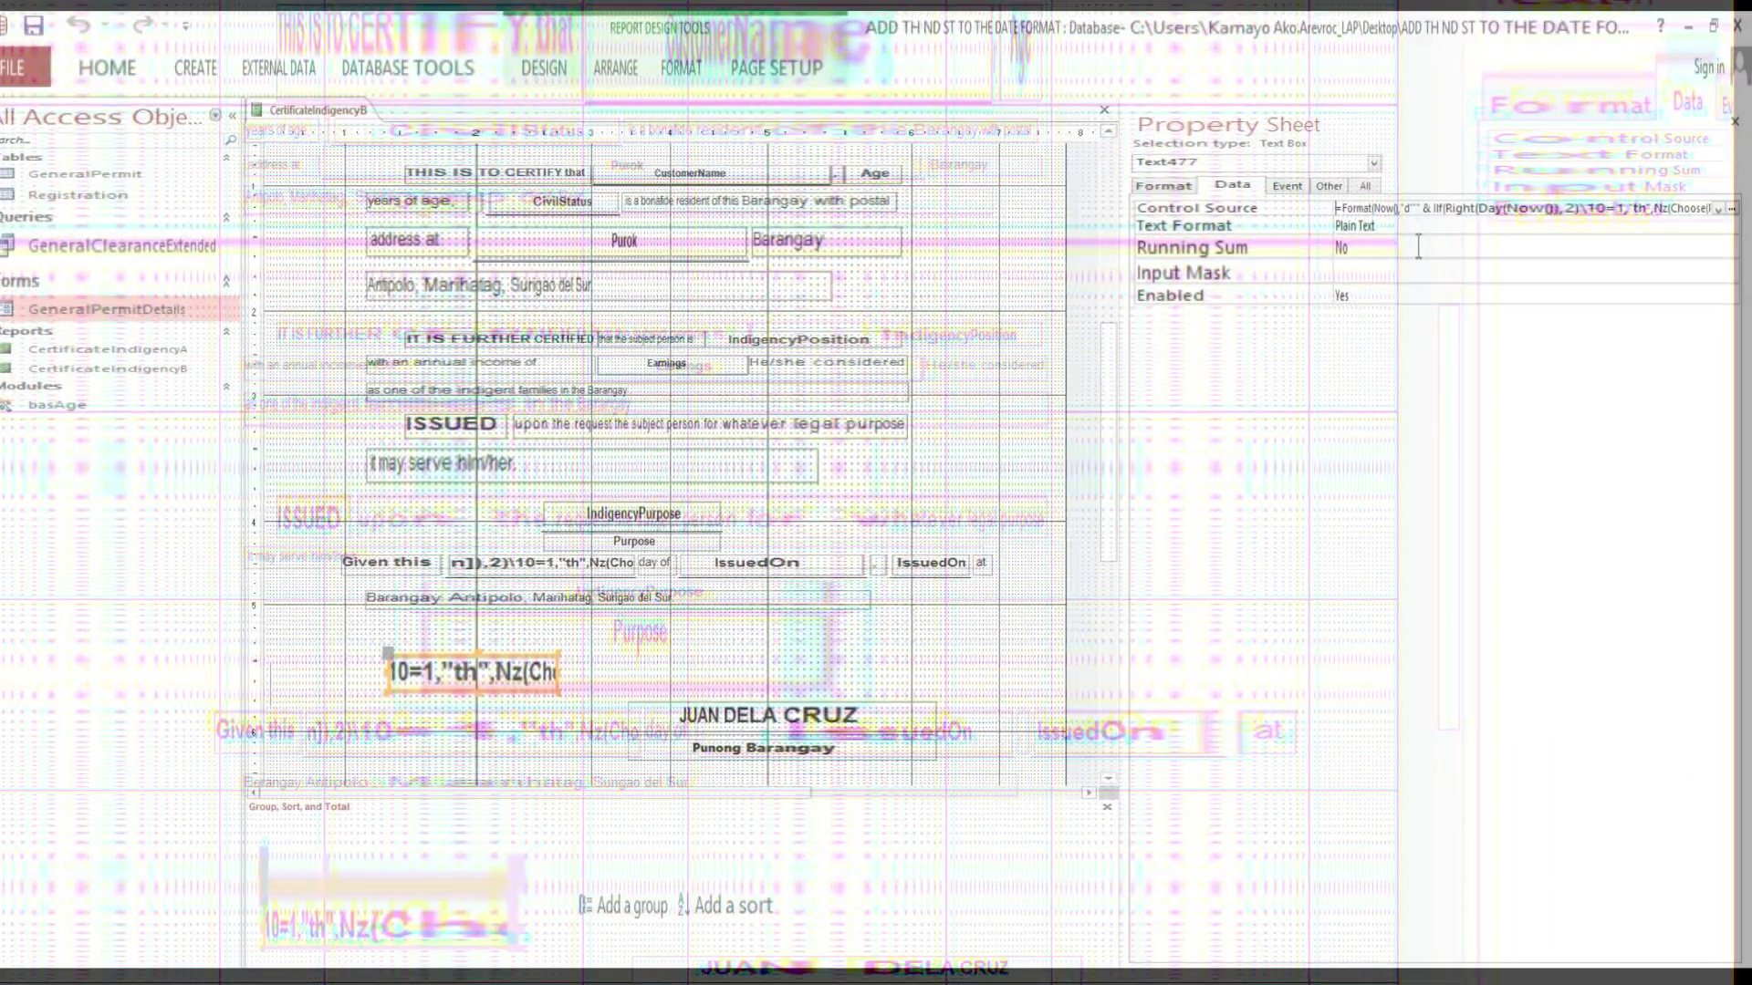
pyautogui.click(1426, 252)
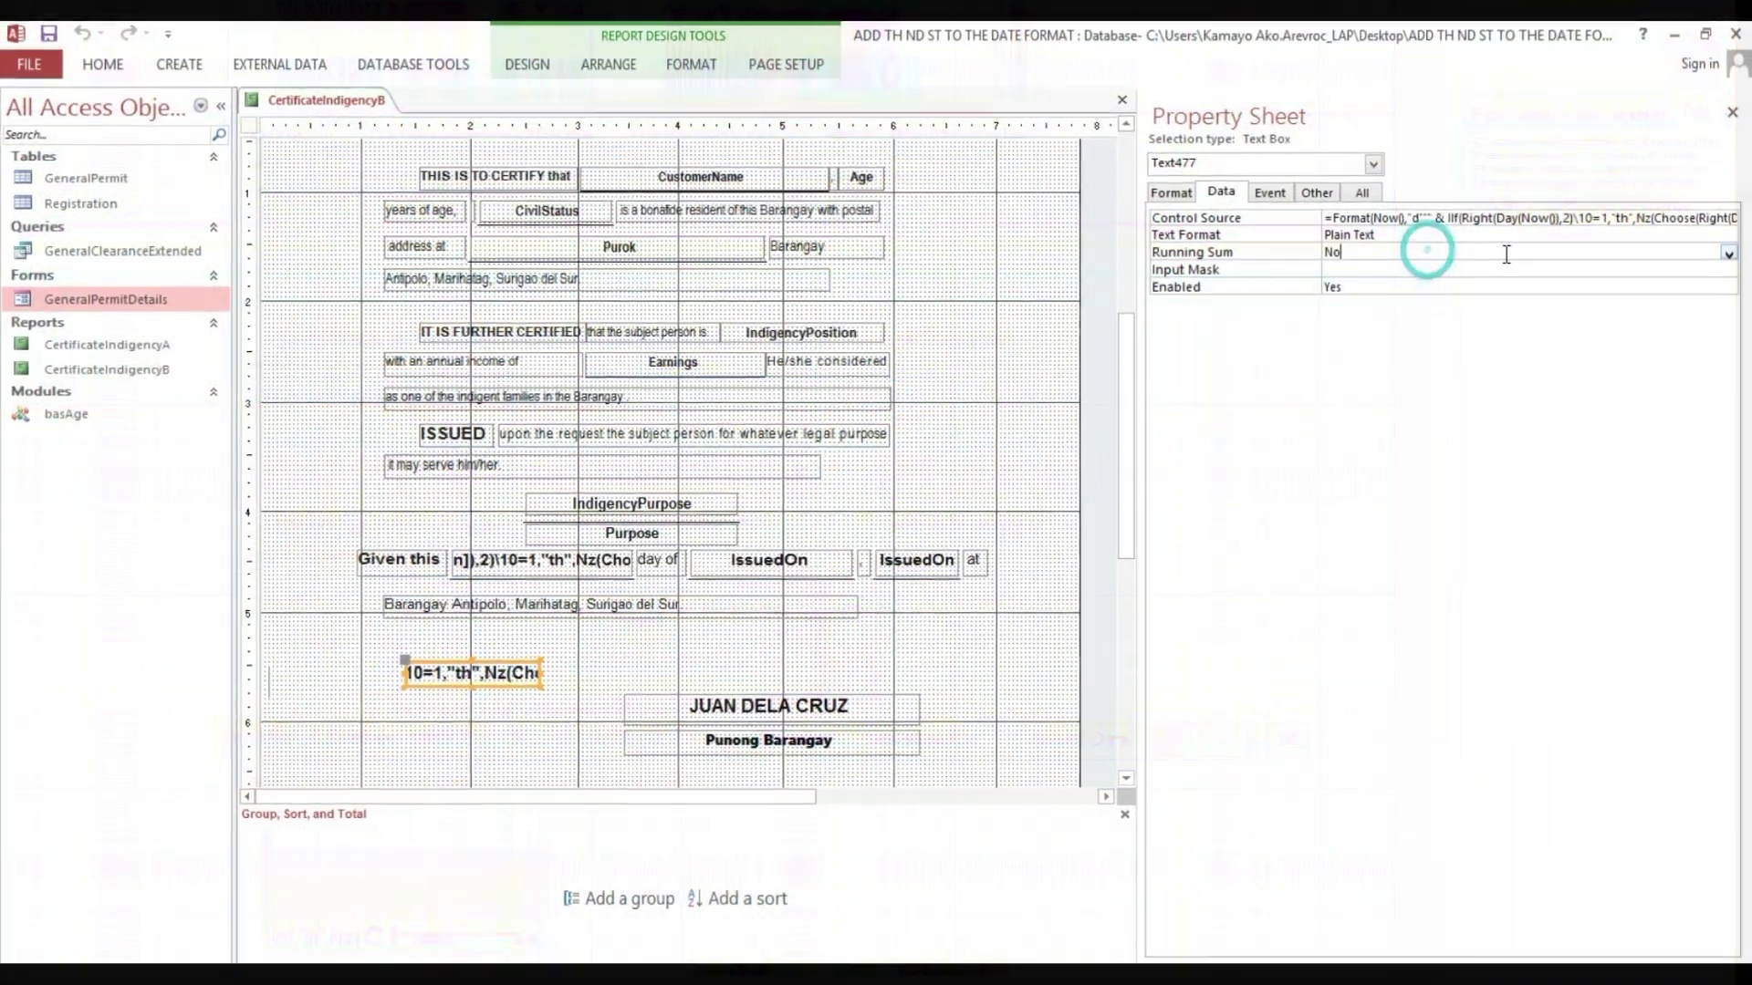
# - Switch to Report View and highlight the new box reading '20th' below the address line
pyautogui.click(103, 64)
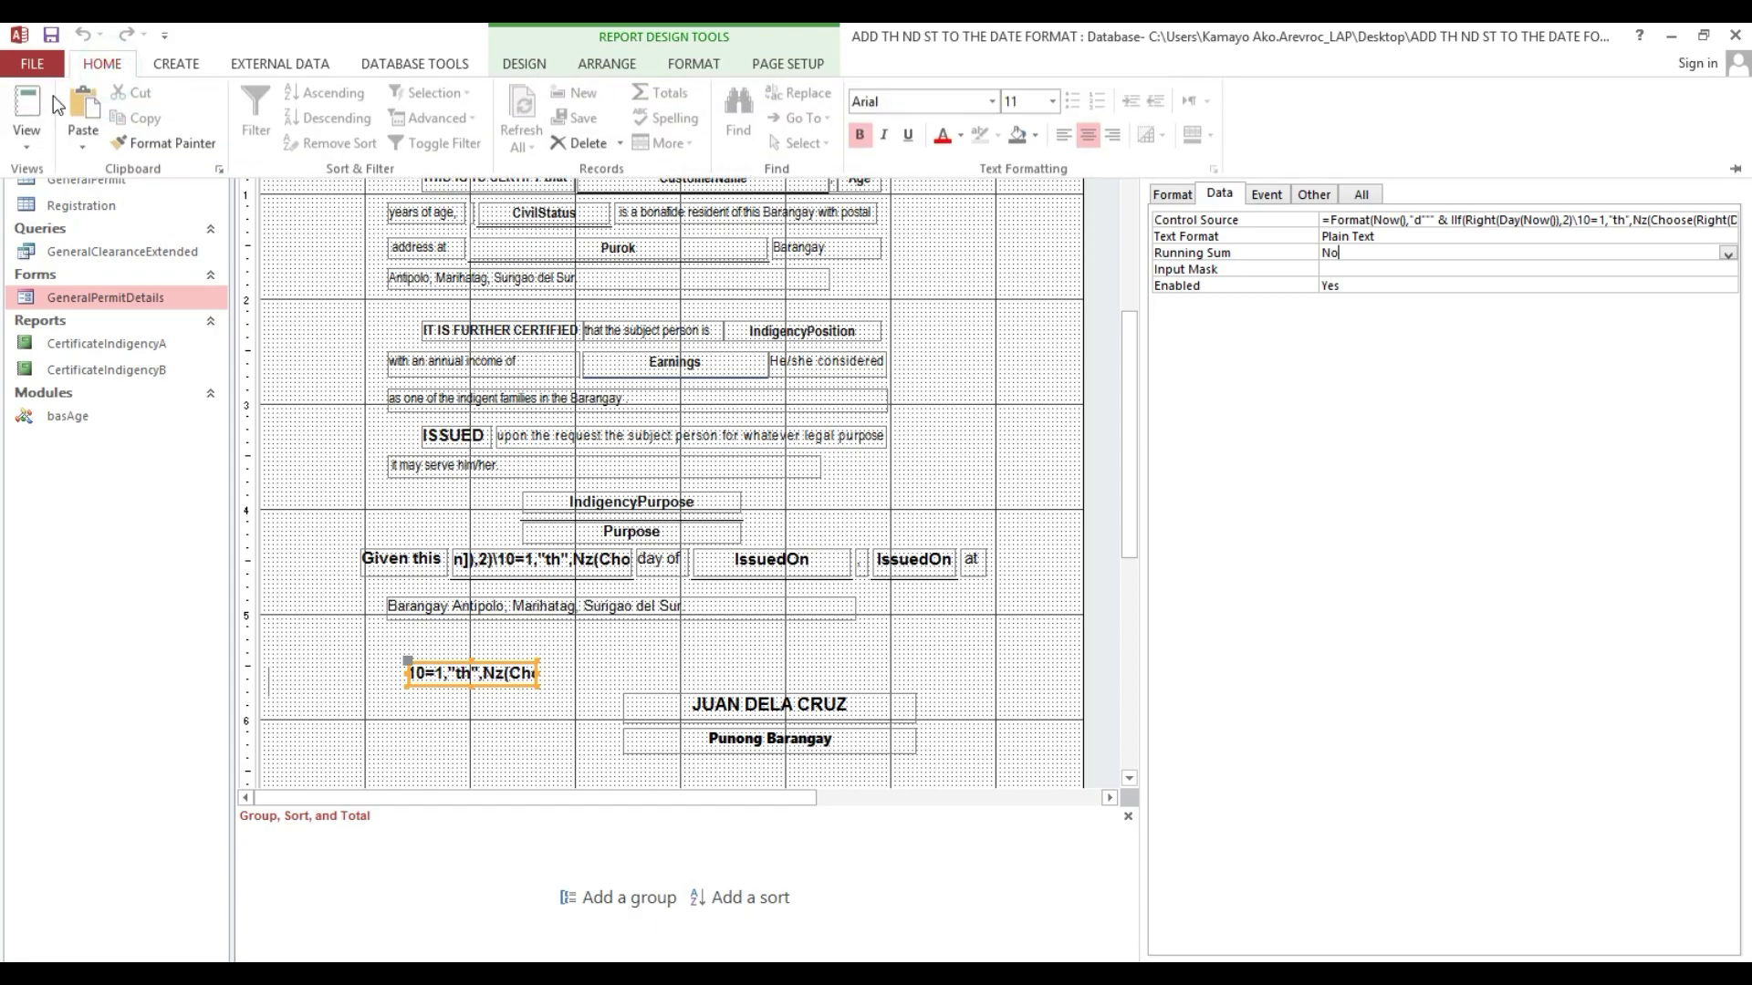
pyautogui.click(32, 94)
pyautogui.scroll(-2, 669, 534)
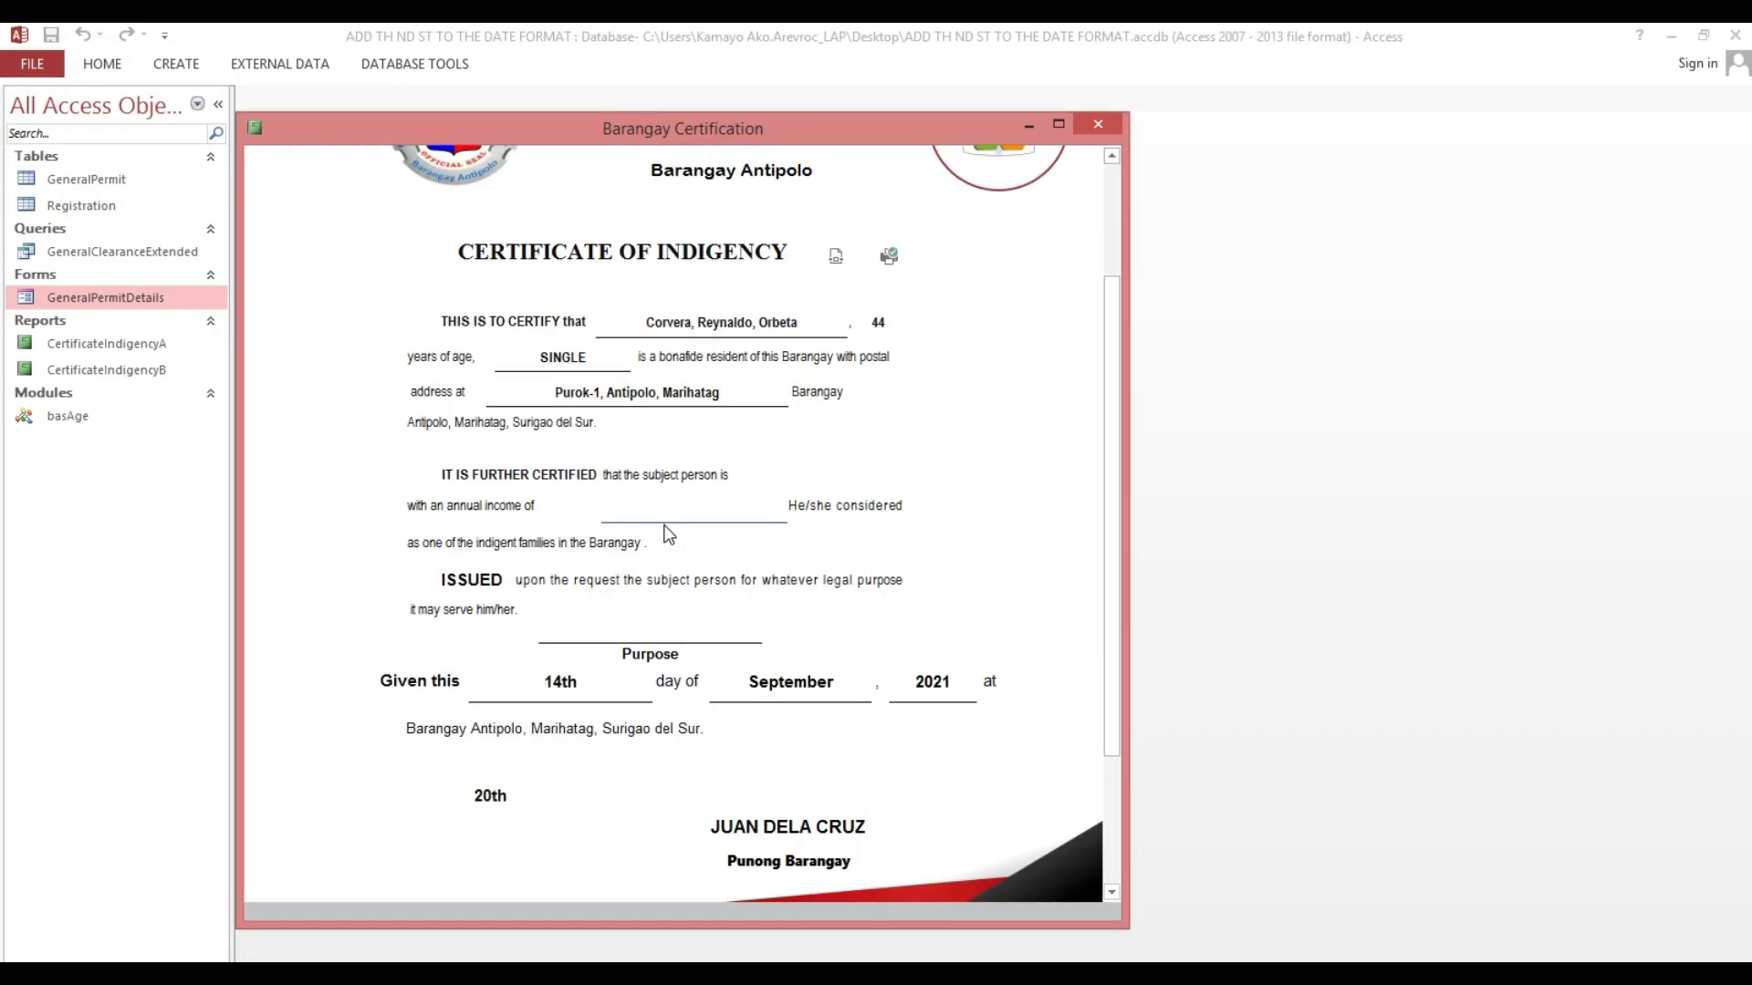
pyautogui.scroll(-2, 665, 537)
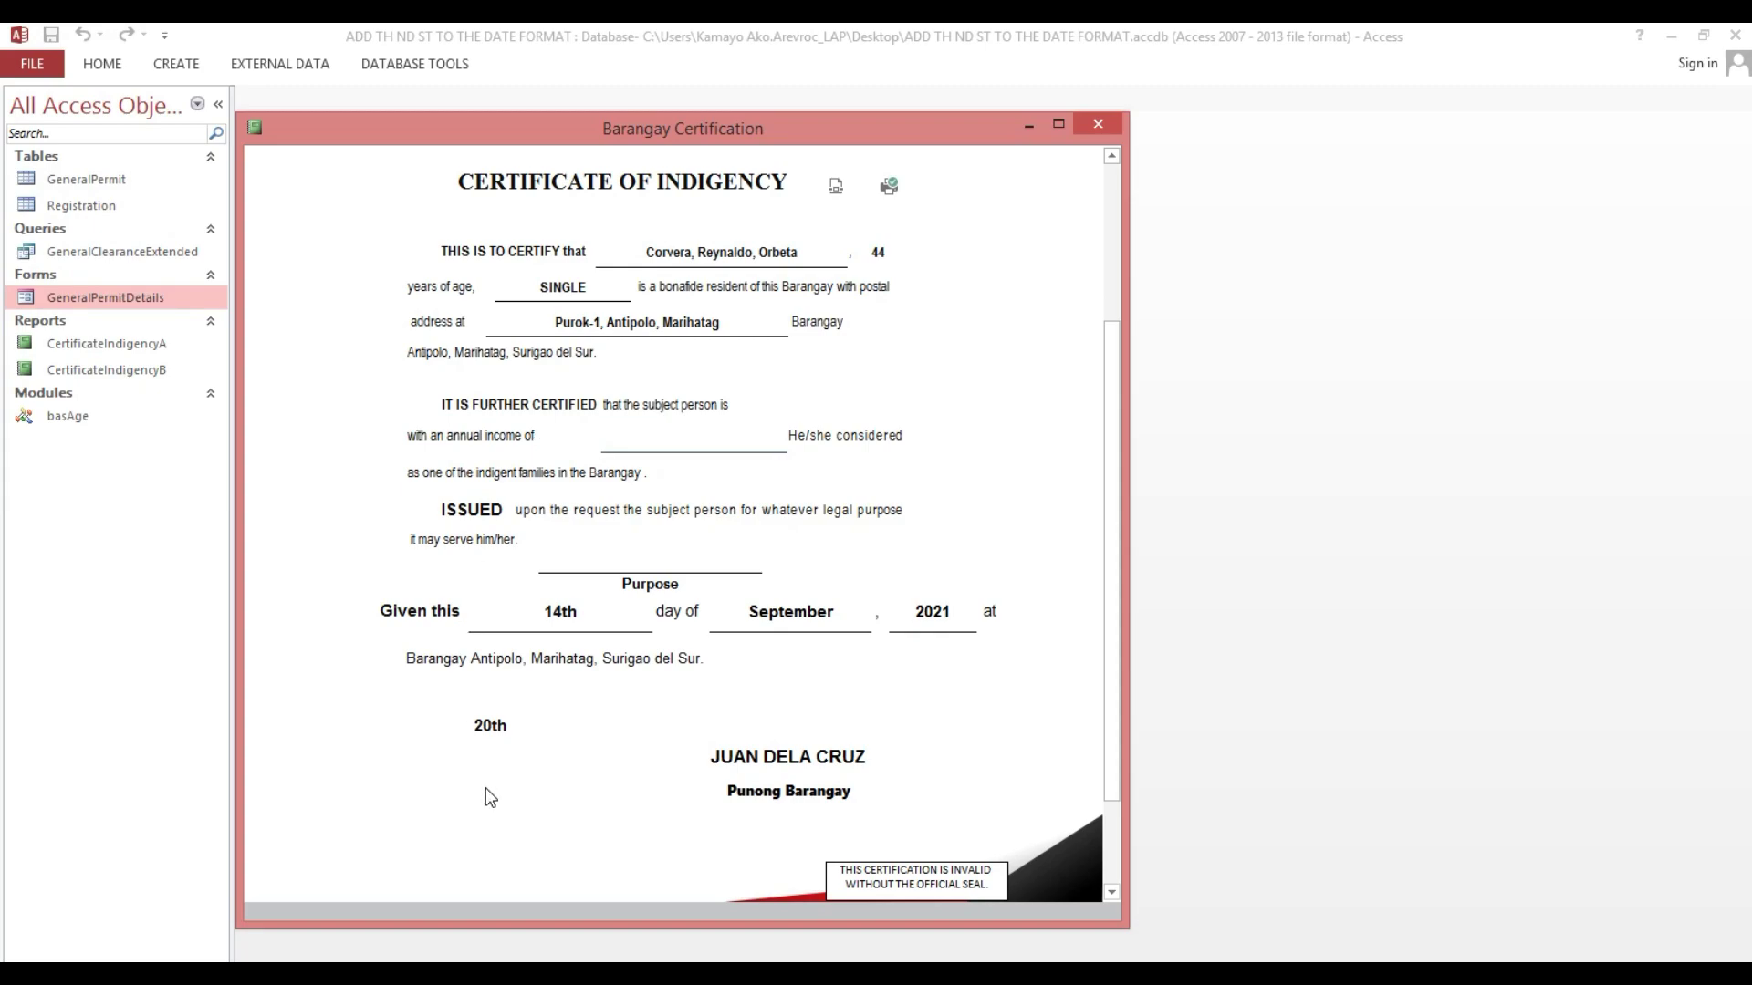
pyautogui.click(471, 727)
pyautogui.moveTo(471, 727); pyautogui.dragTo(521, 727)
pyautogui.rightClick(619, 128)
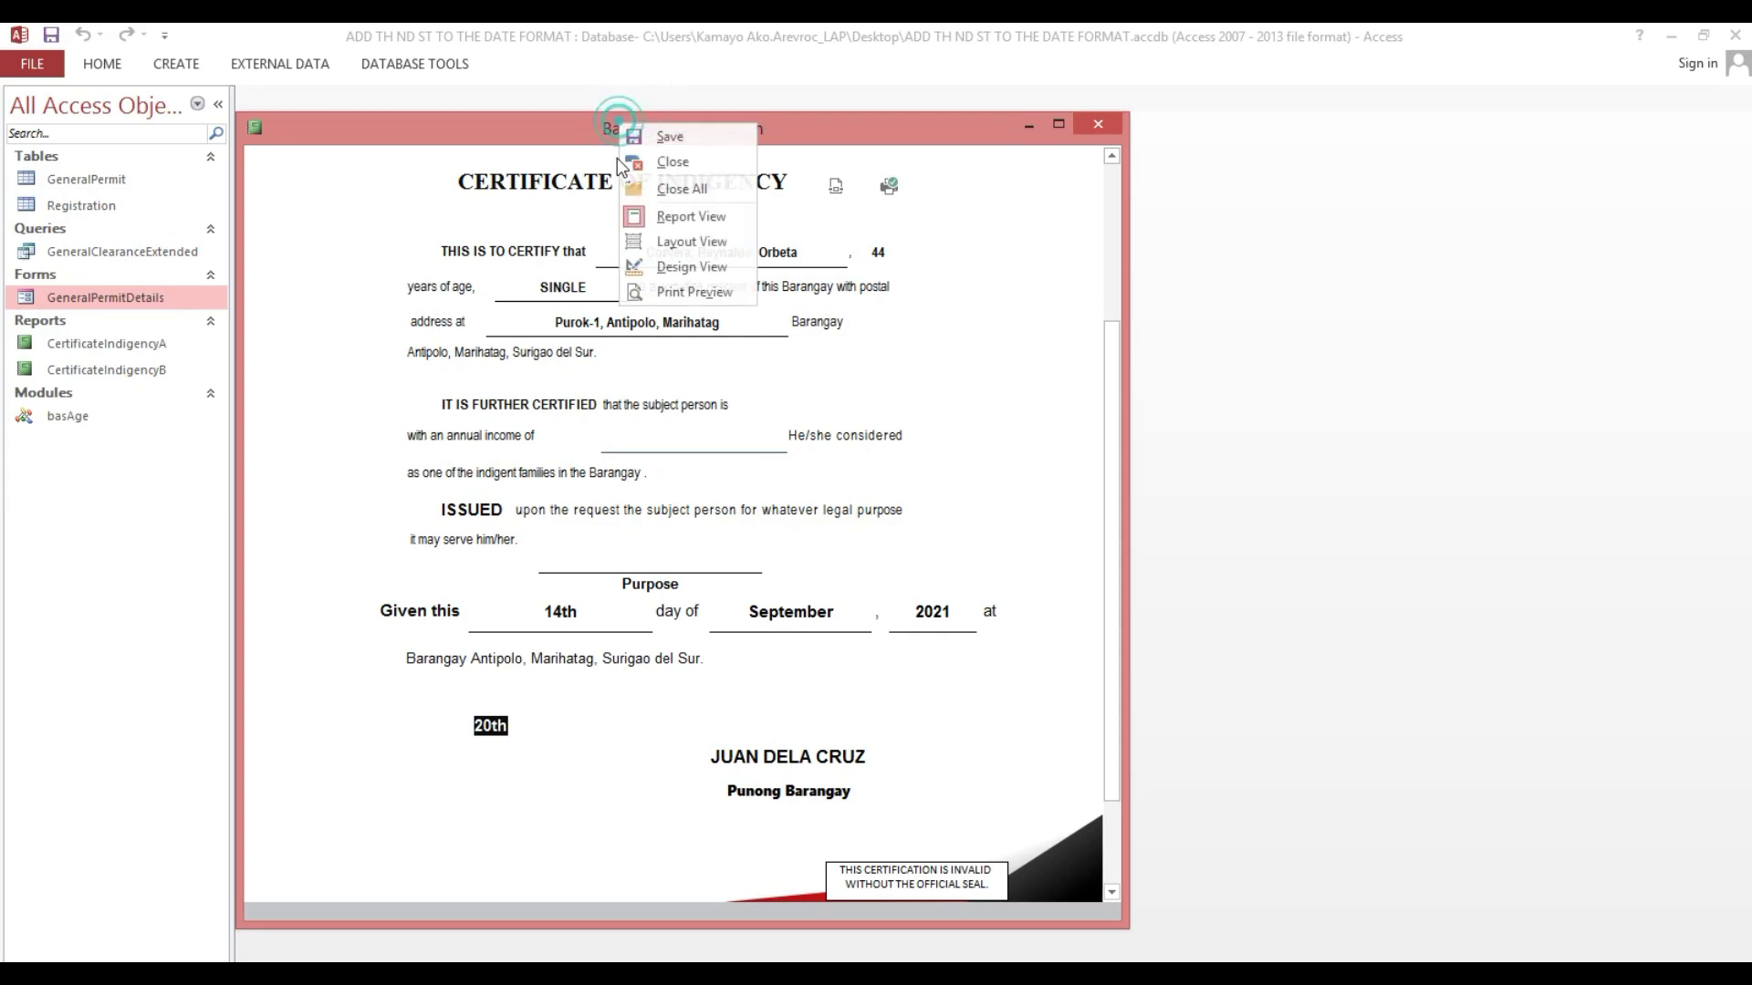
# - In Design View, add the full weekday format 'dddd' before the day in the text box's formula
pyautogui.click(675, 265)
pyautogui.click(326, 506)
pyautogui.scroll(-3, 329, 507)
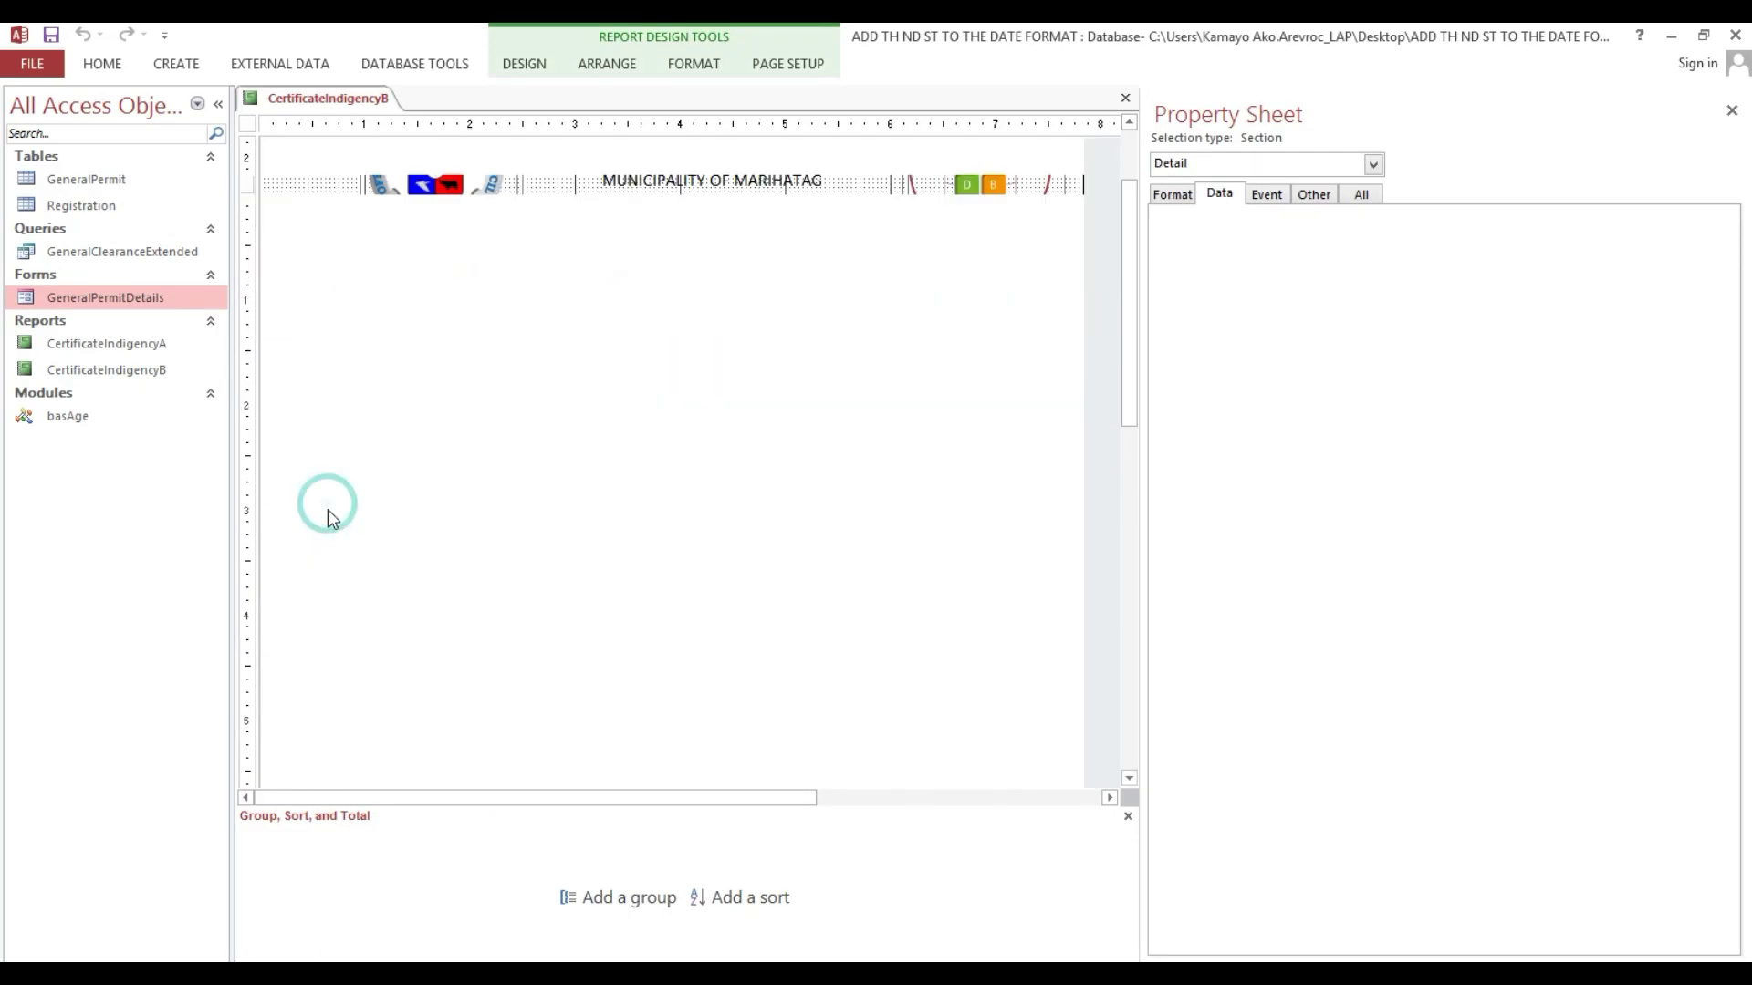
pyautogui.scroll(-1, 422, 611)
pyautogui.click(474, 570)
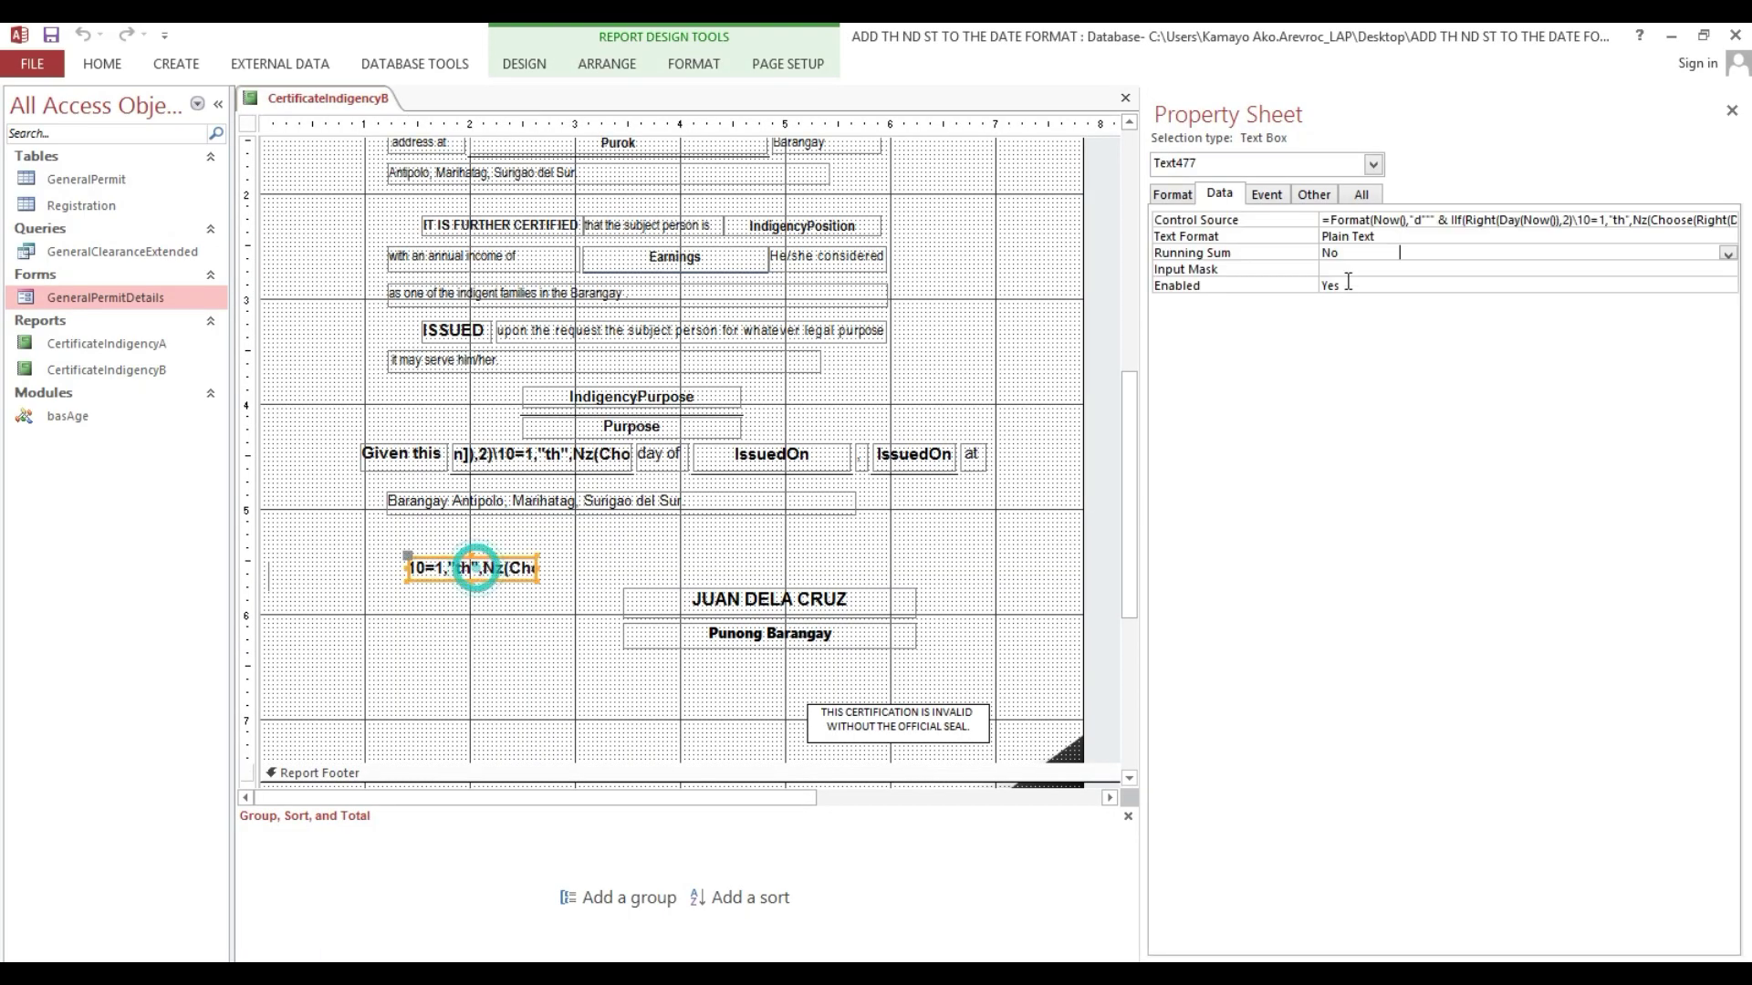
pyautogui.rightClick(1375, 217)
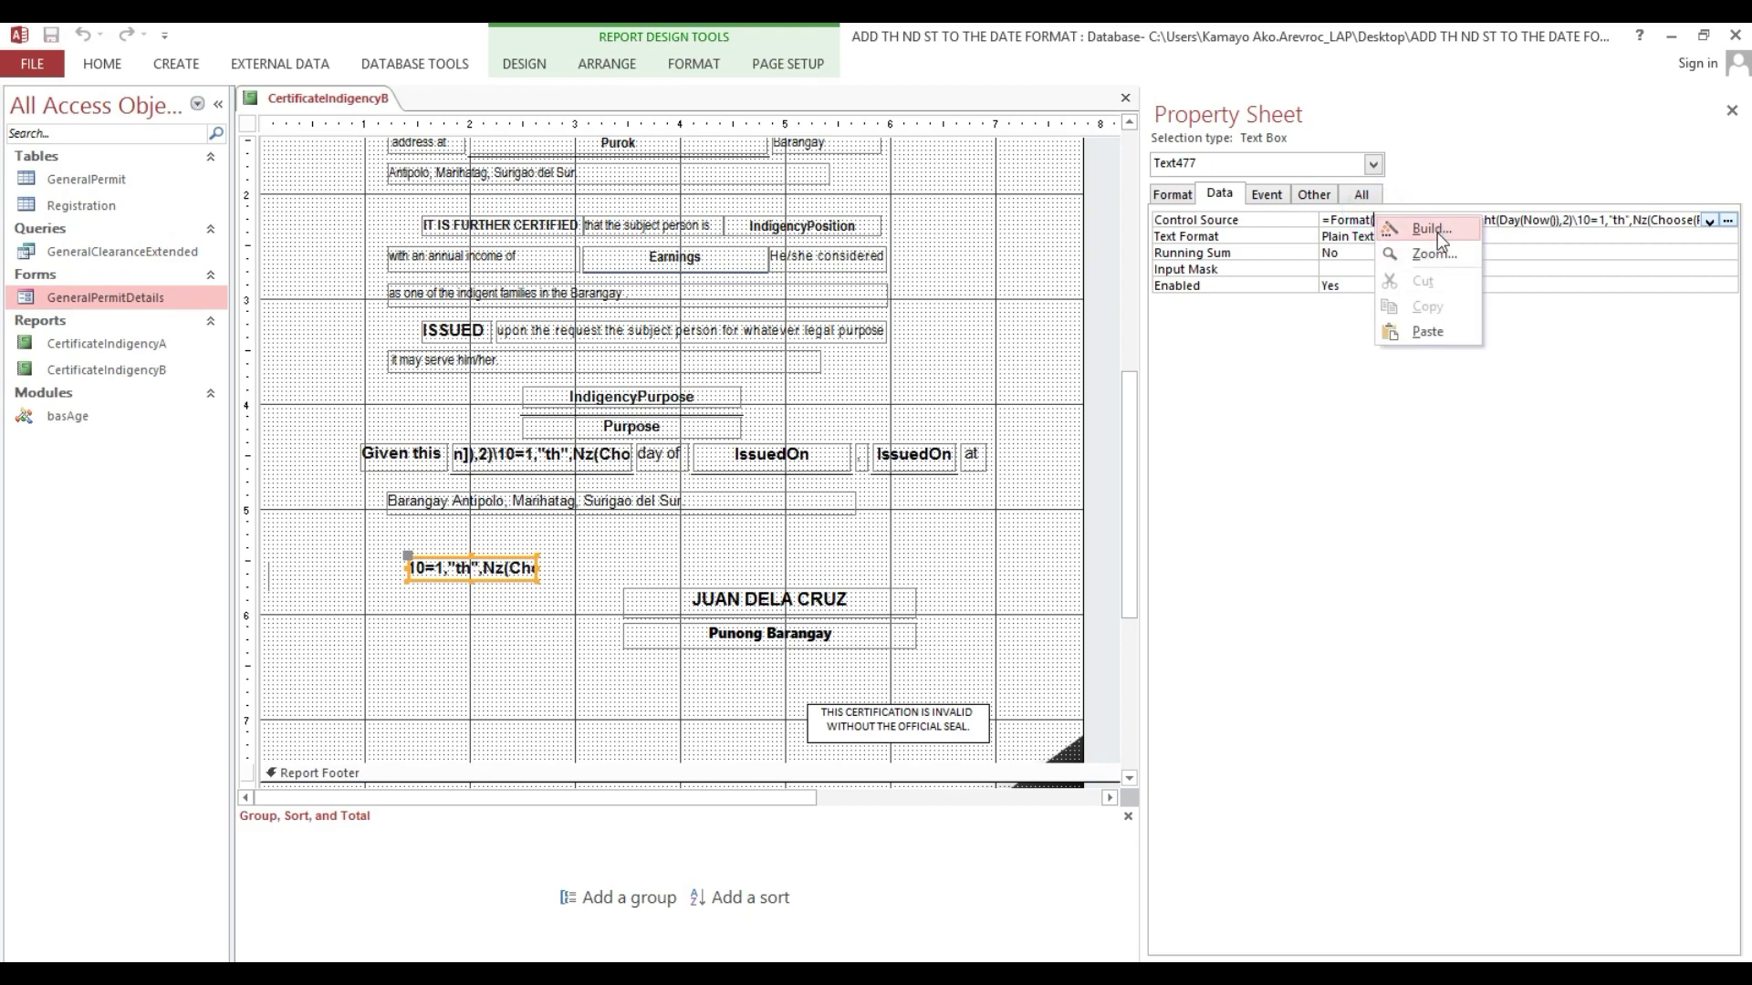
pyautogui.click(1428, 228)
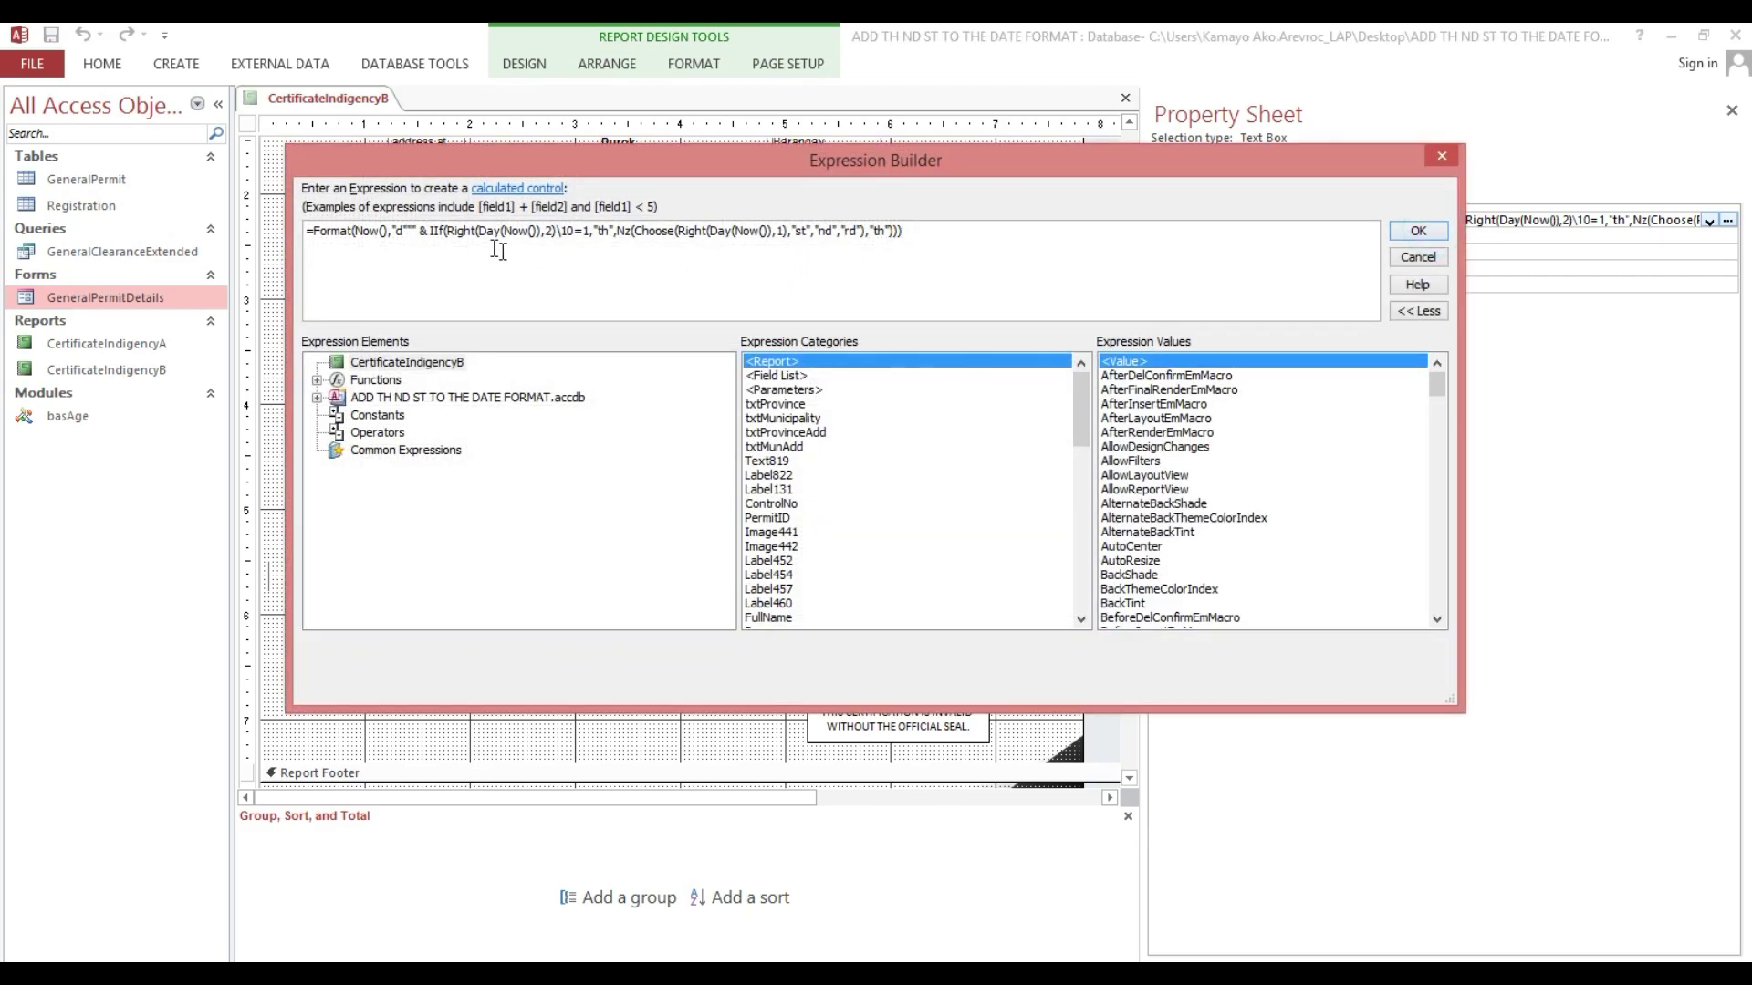
pyautogui.click(401, 231)
pyautogui.write('dddd')
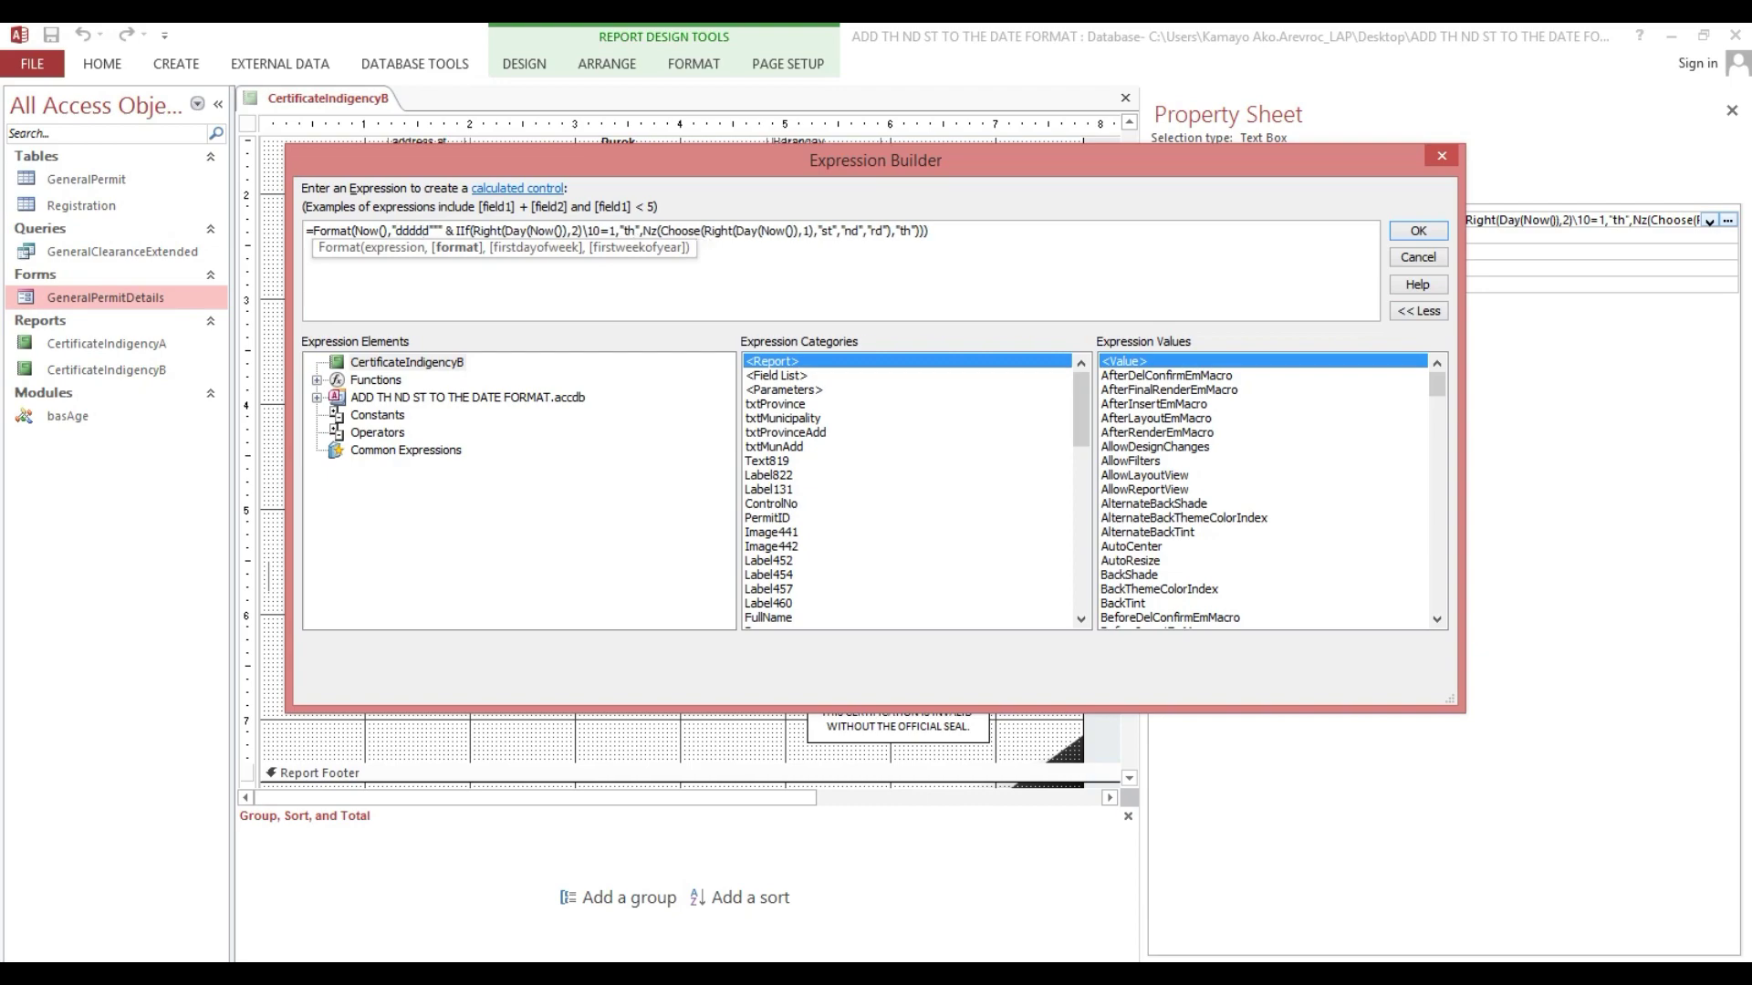
pyautogui.press('BackSpace')
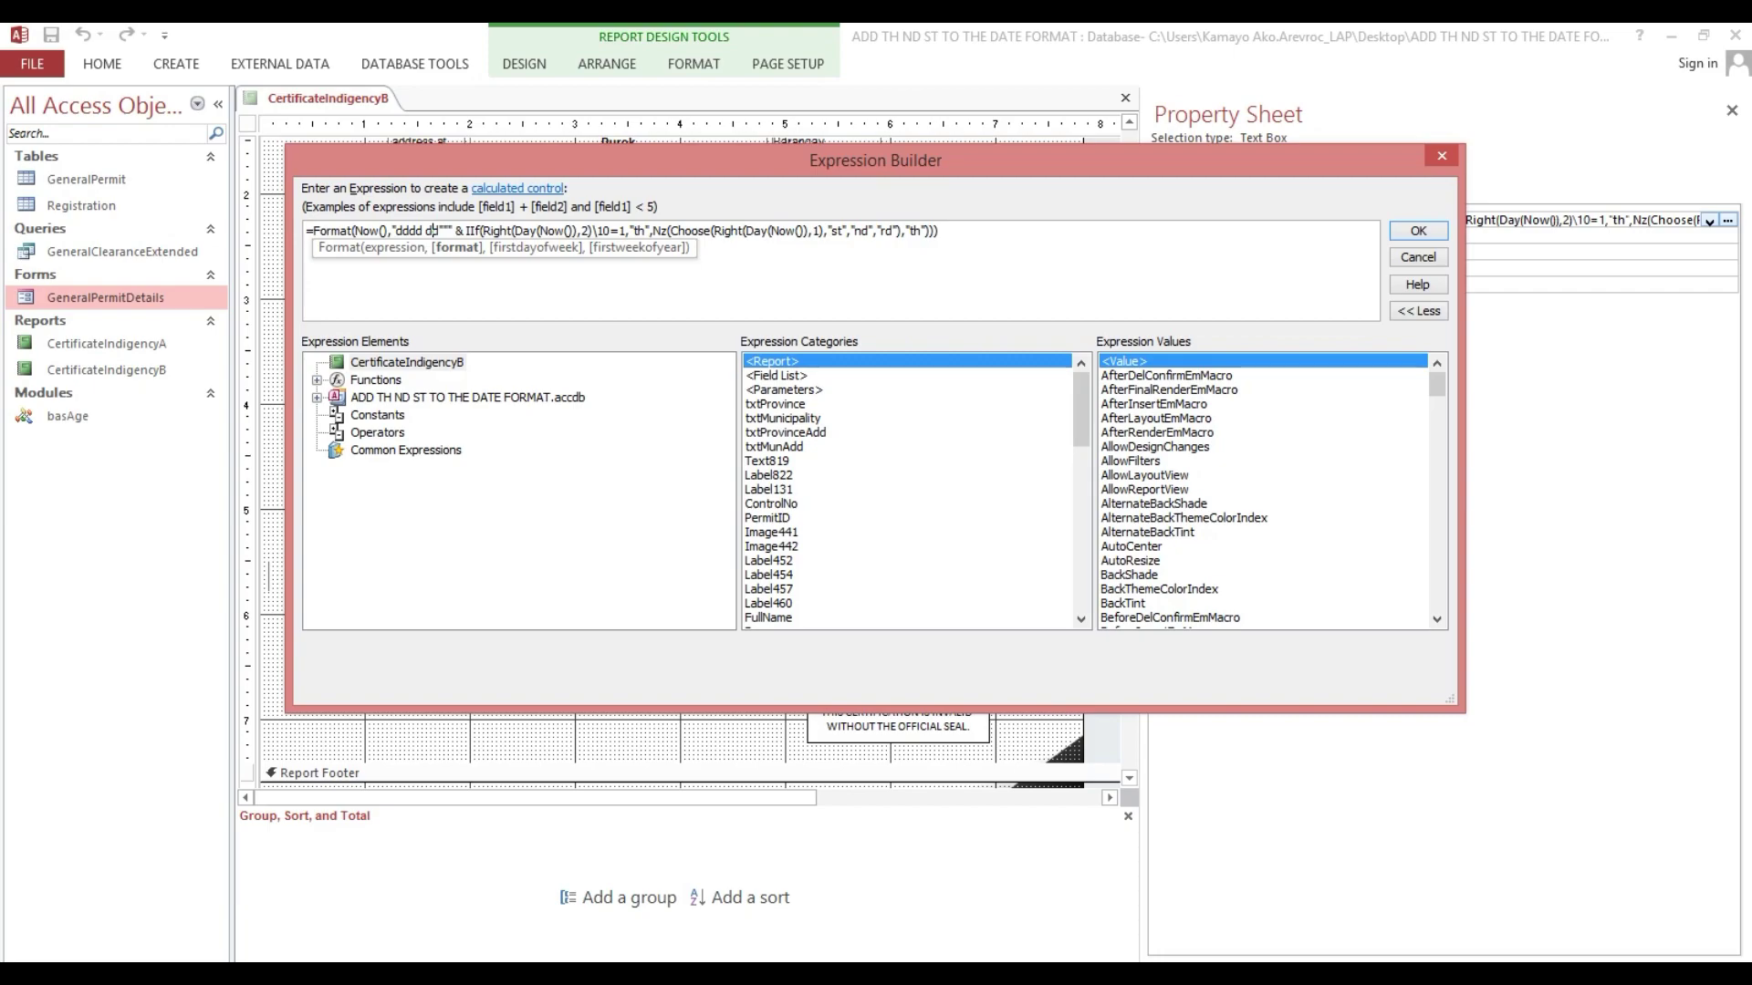
pyautogui.click(1399, 232)
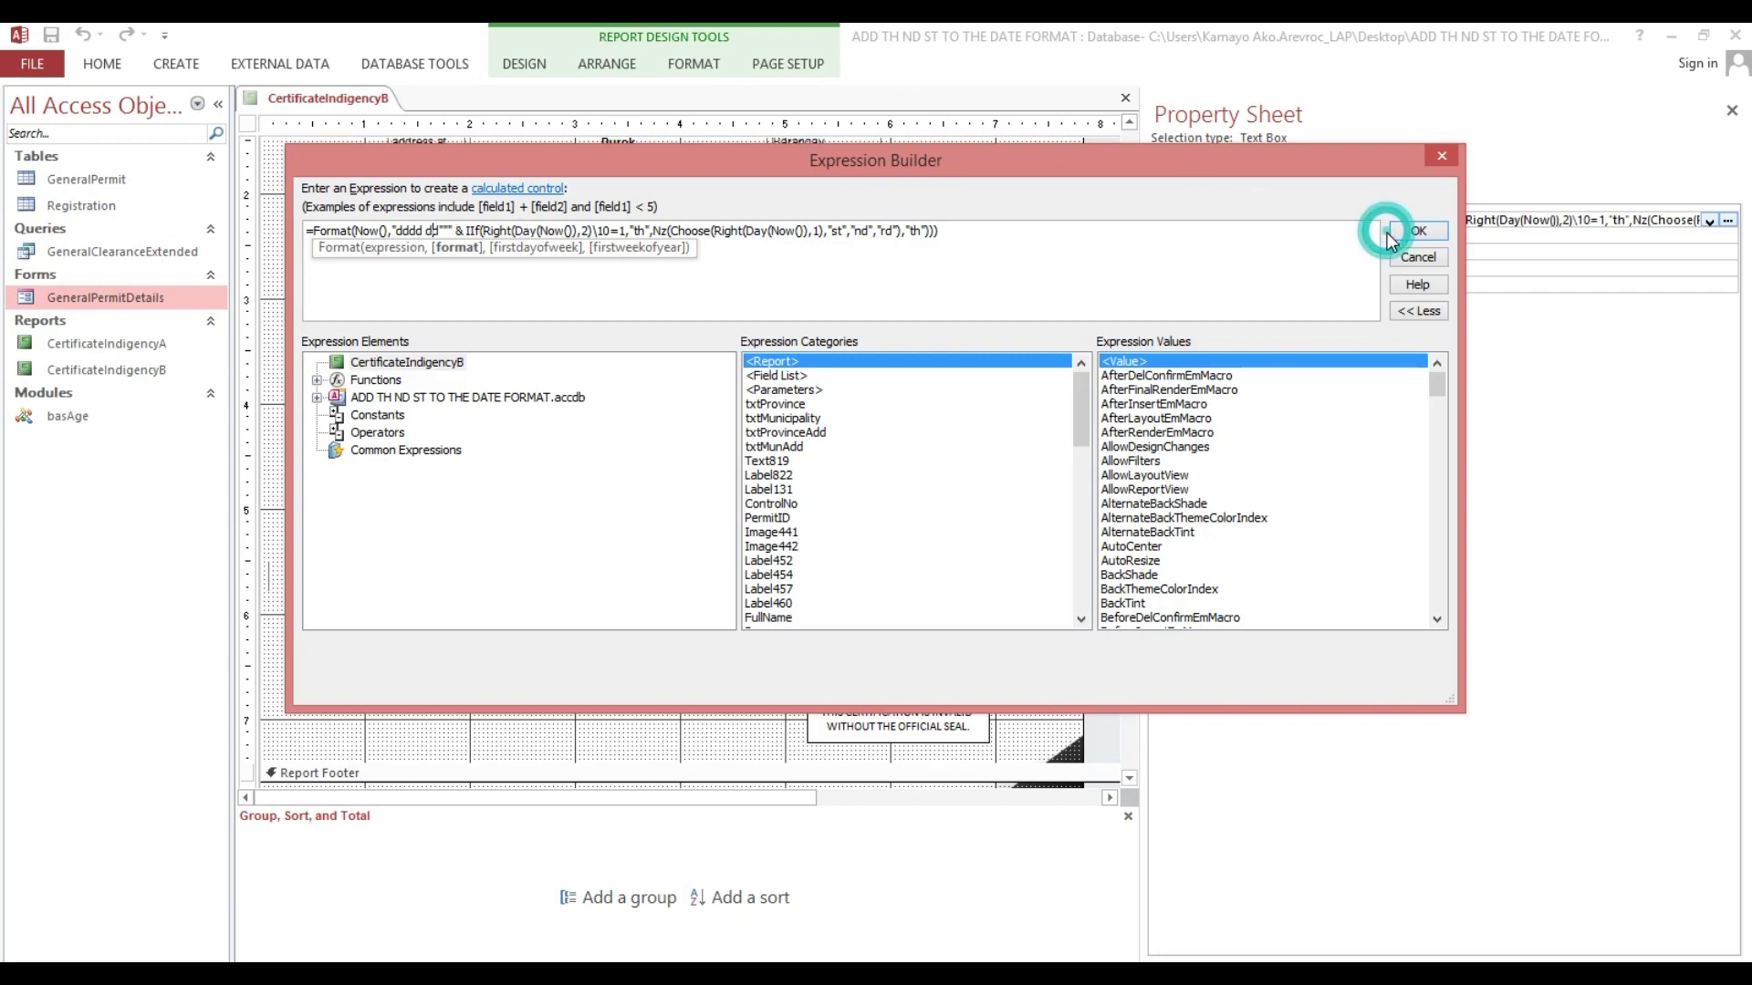
pyautogui.click(101, 63)
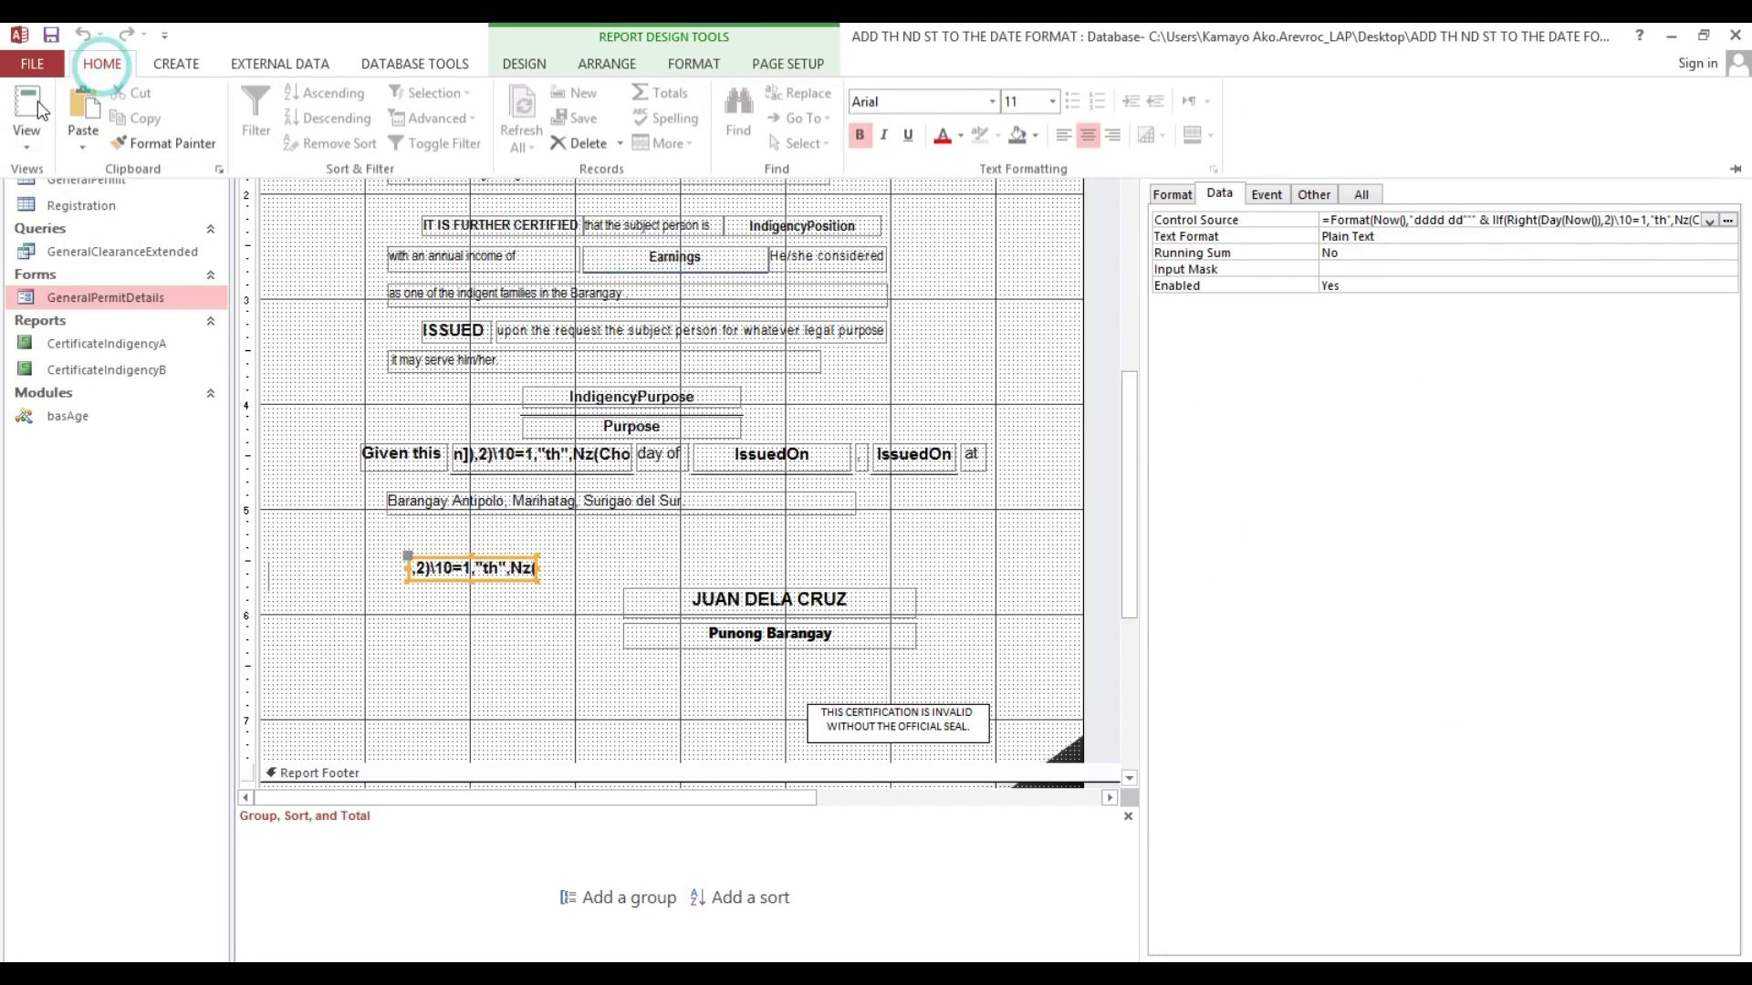
# - Preview the report showing 'Monday 20th', then highlight 'th, nd' in the PowerPoint slide title
pyautogui.click(27, 105)
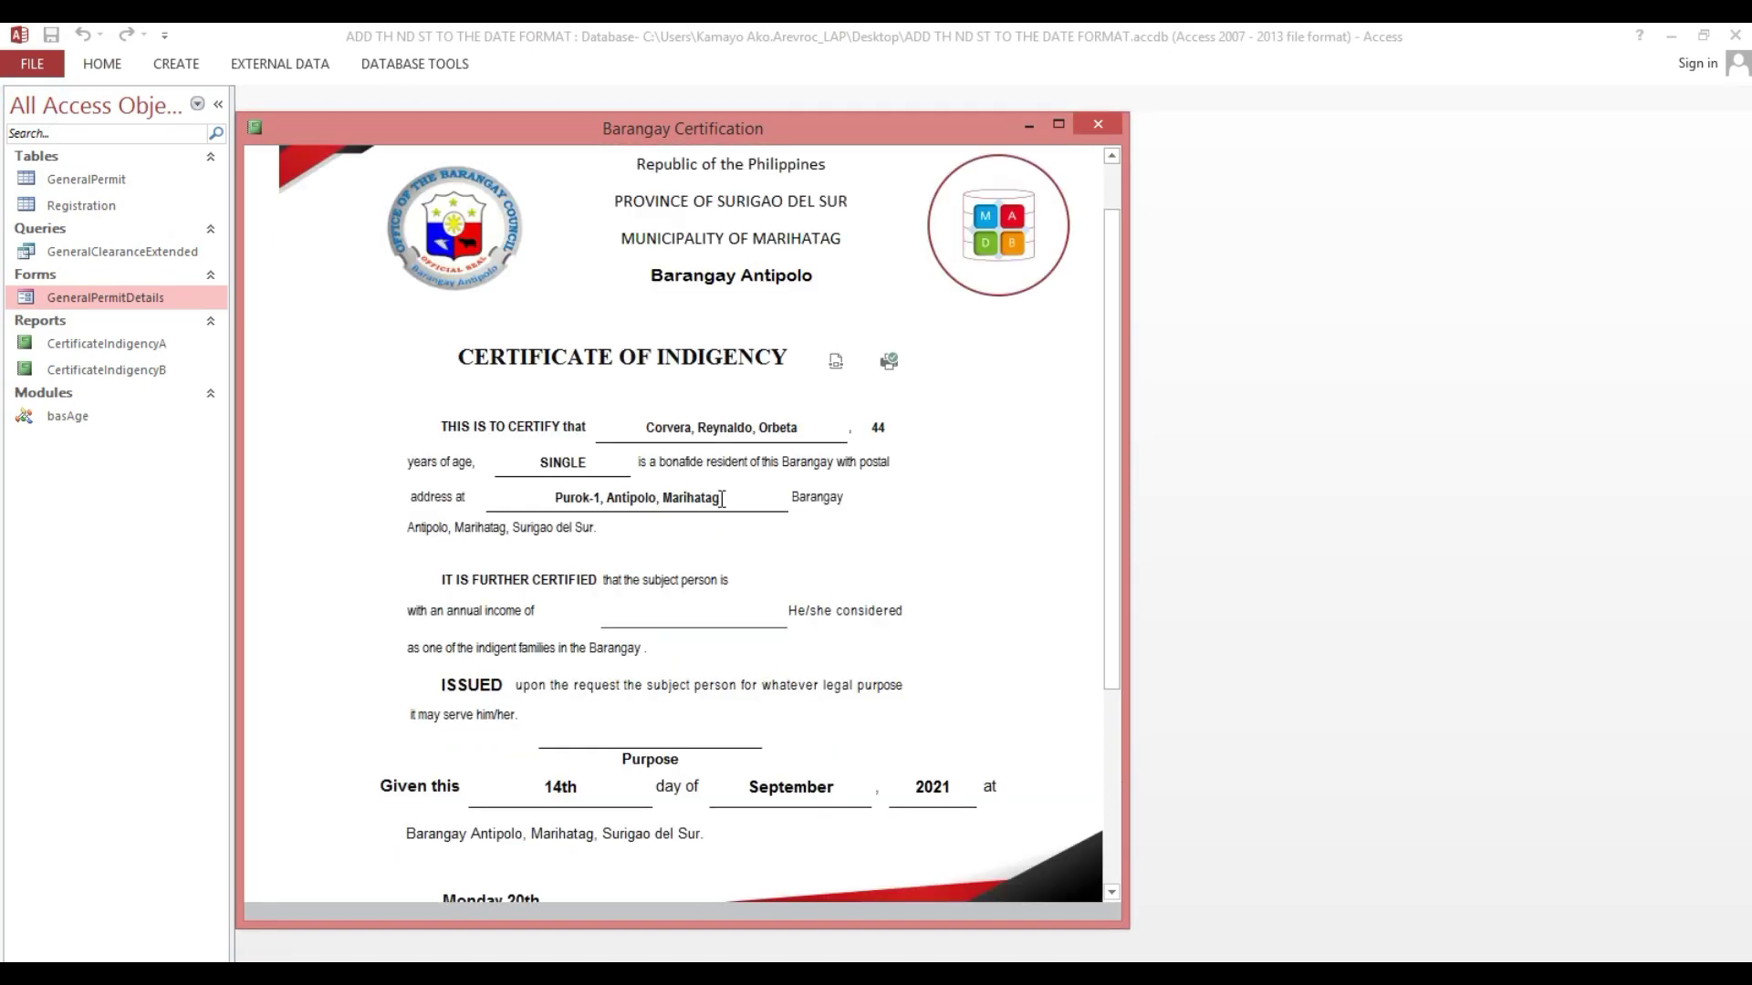
pyautogui.scroll(-2, 720, 502)
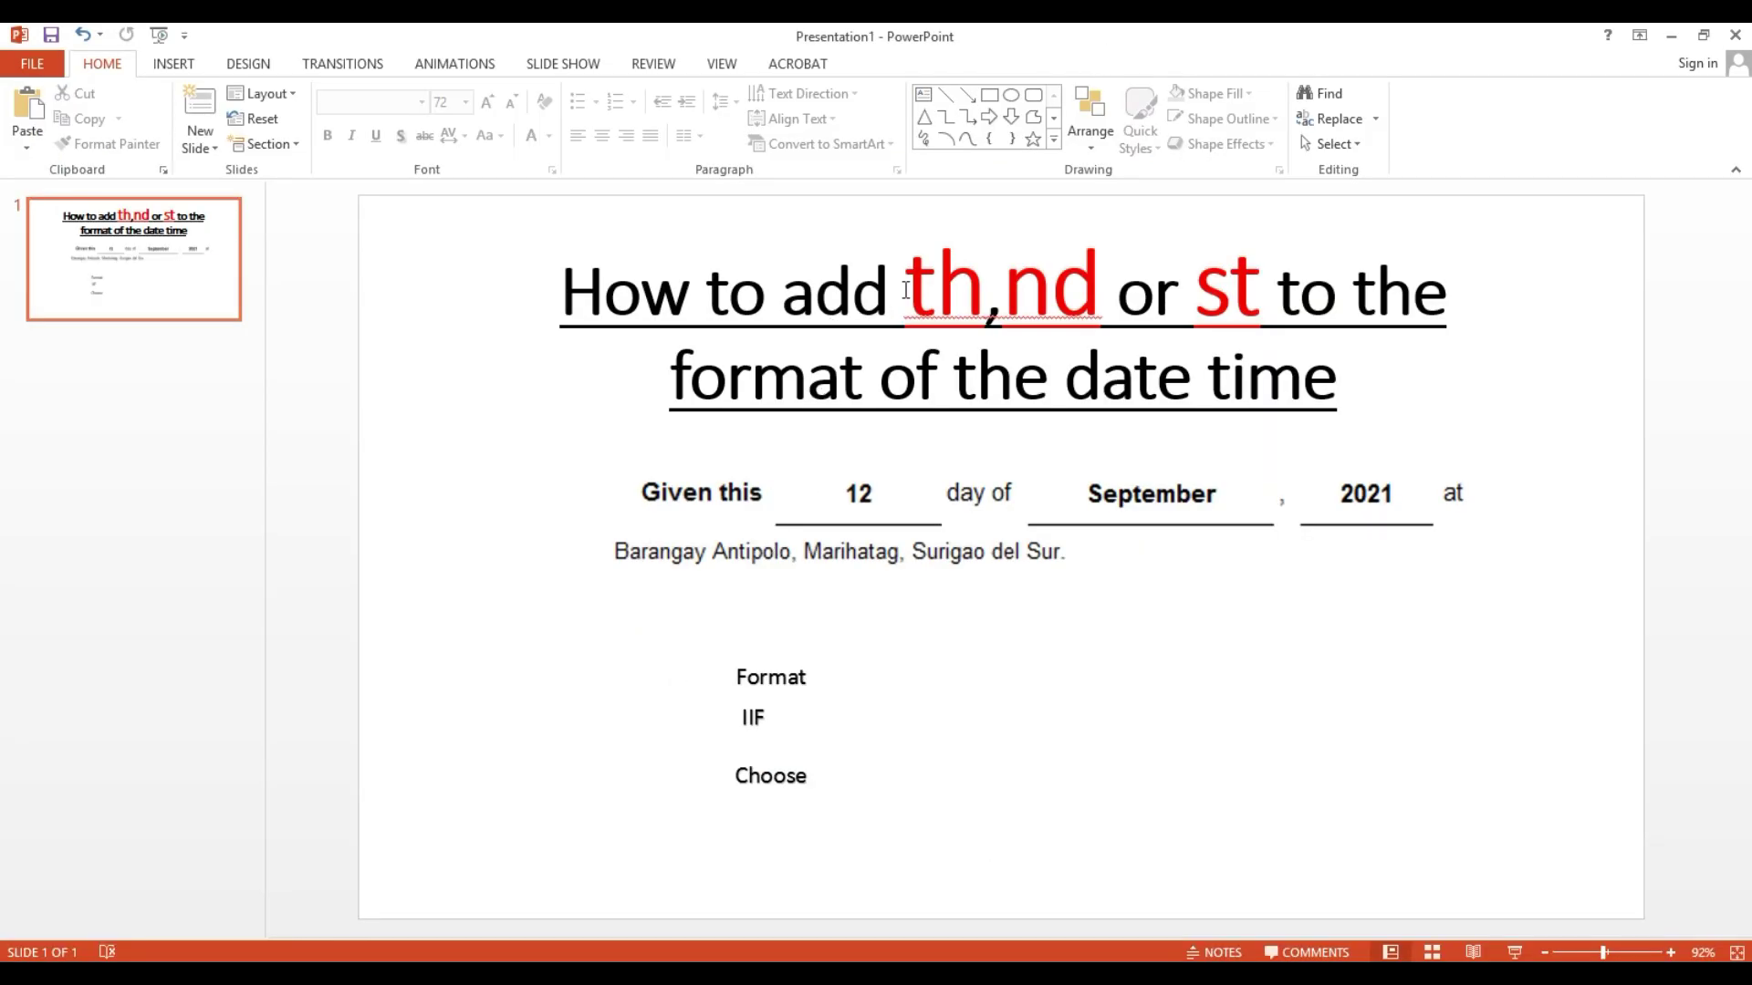
pyautogui.moveTo(905, 290); pyautogui.dragTo(1229, 294)
pyautogui.click(998, 293)
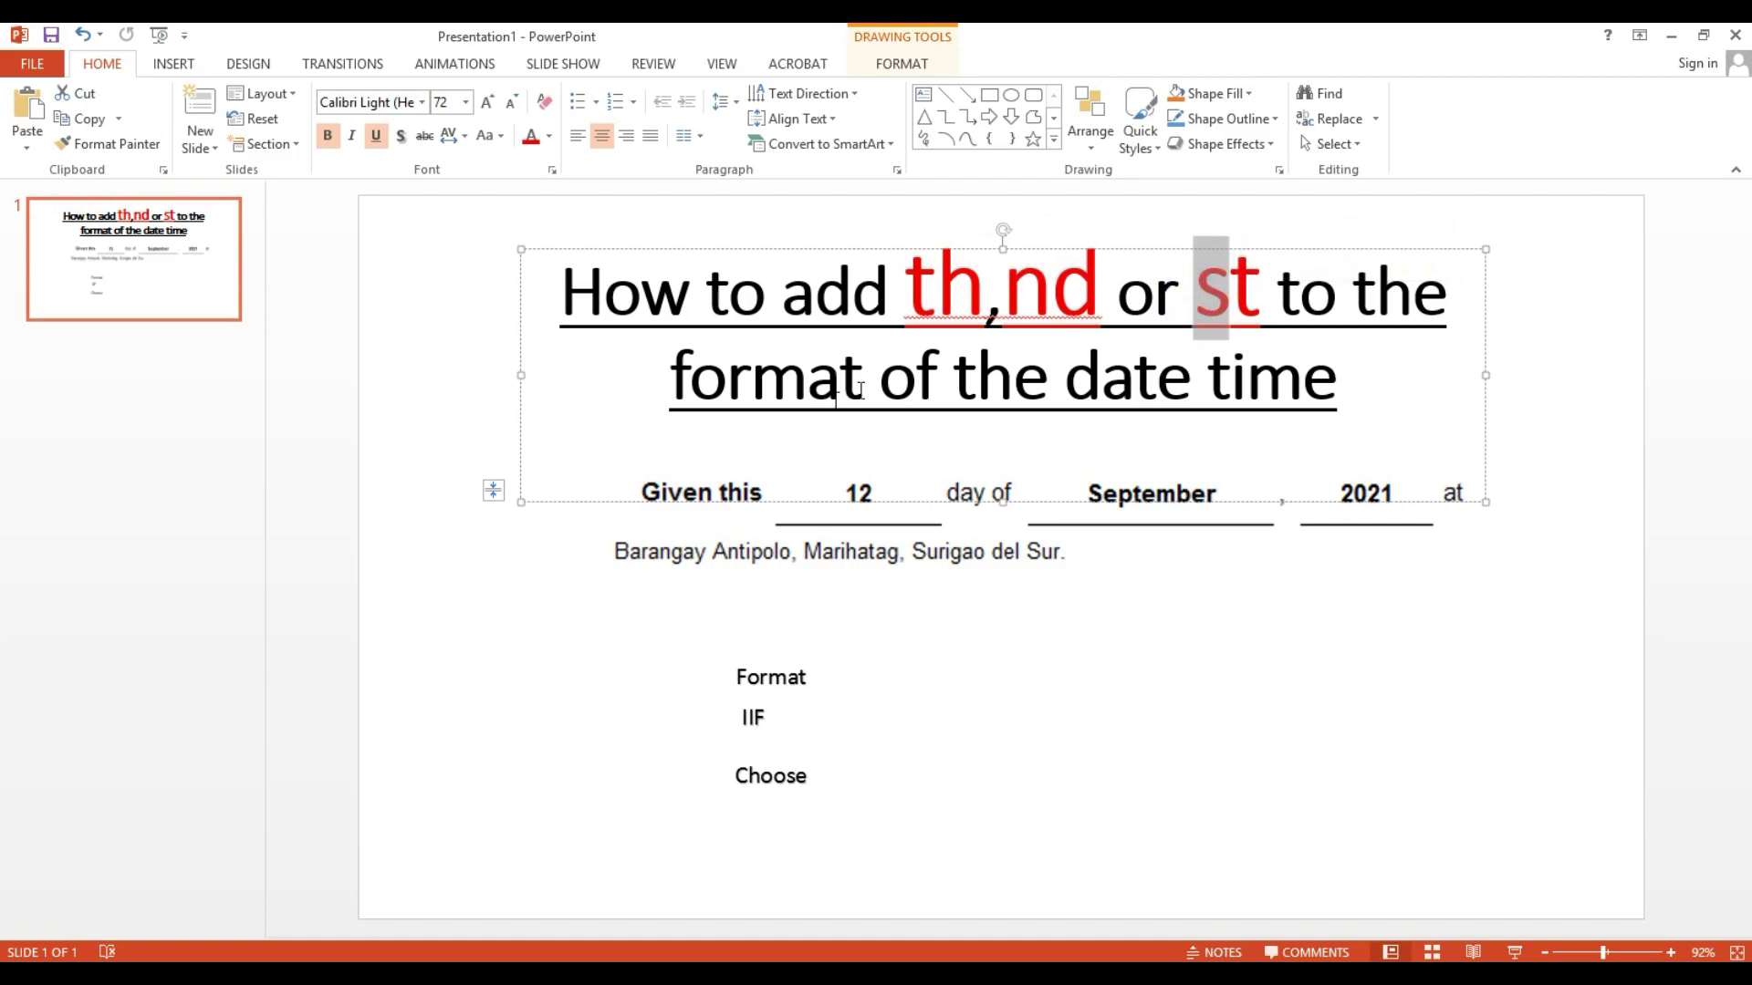